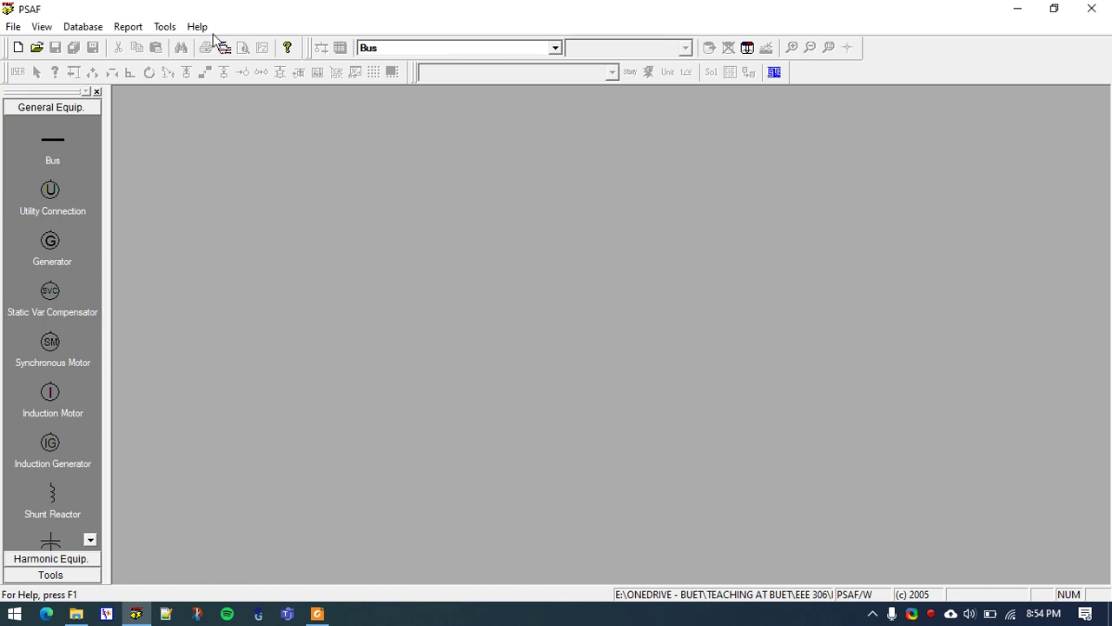
Step: Check About PSAF for version 2.81, revision 2.9, then bring up the Database menu
left_click(198, 26)
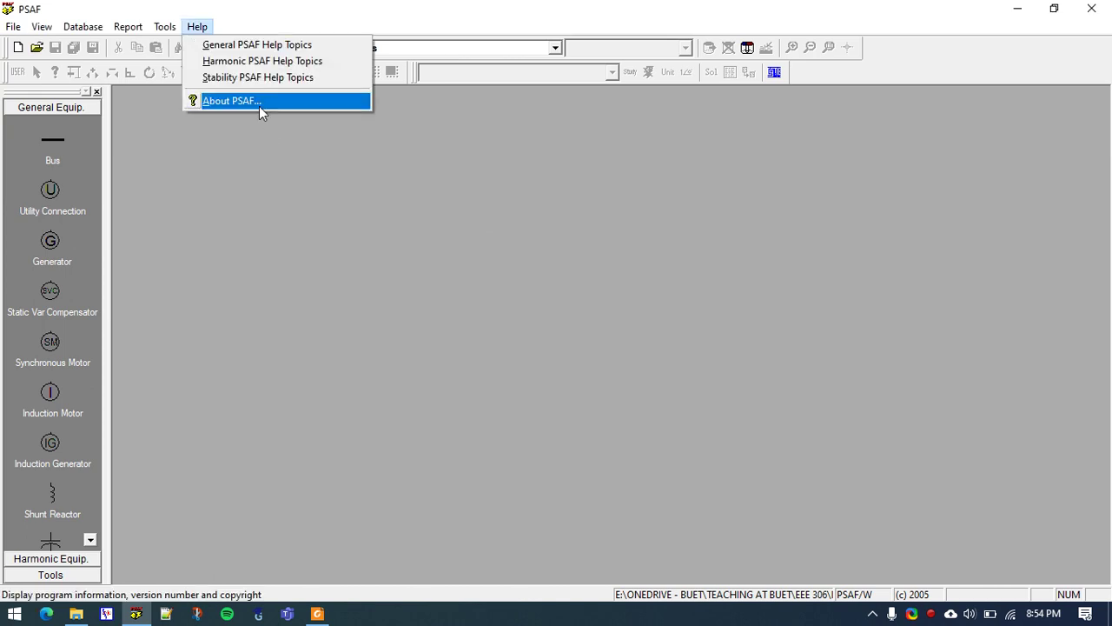
left_click(259, 103)
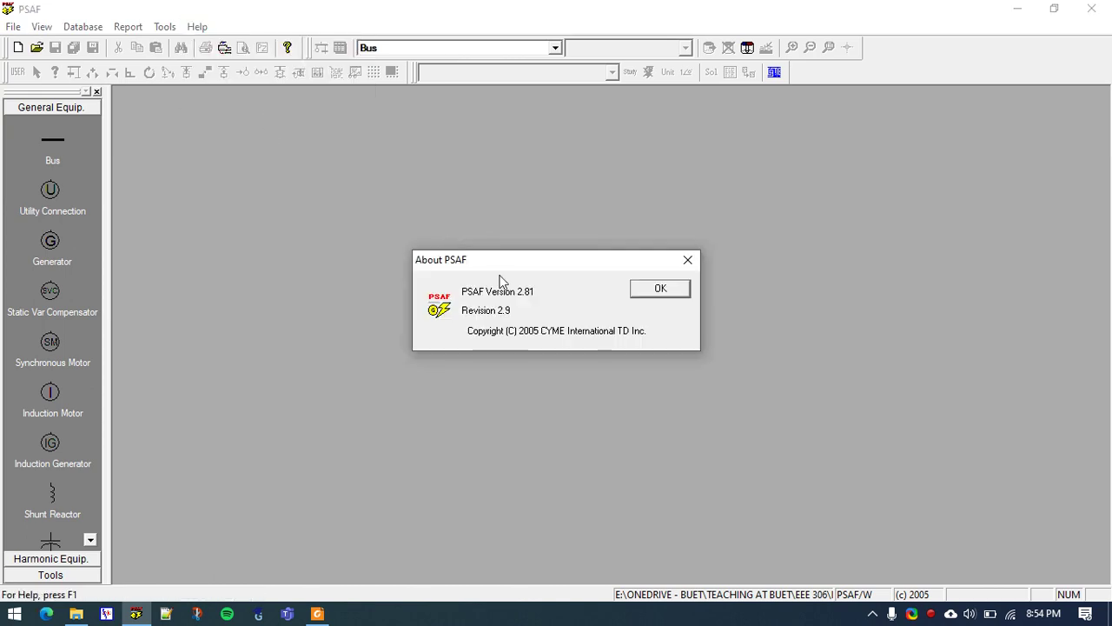
left_click(687, 262)
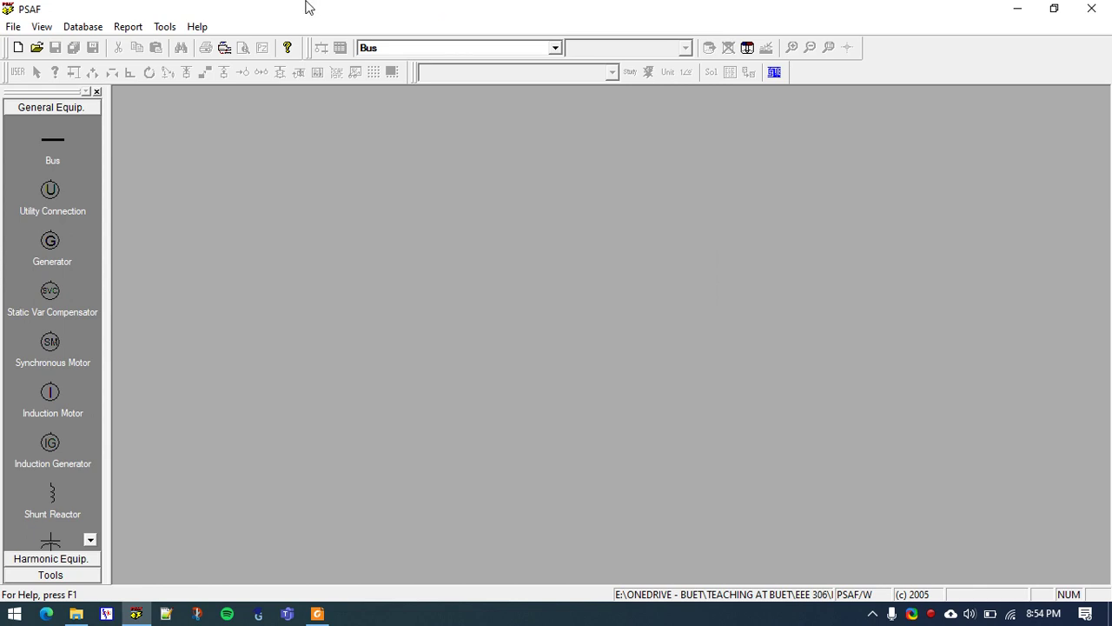
left_click(83, 26)
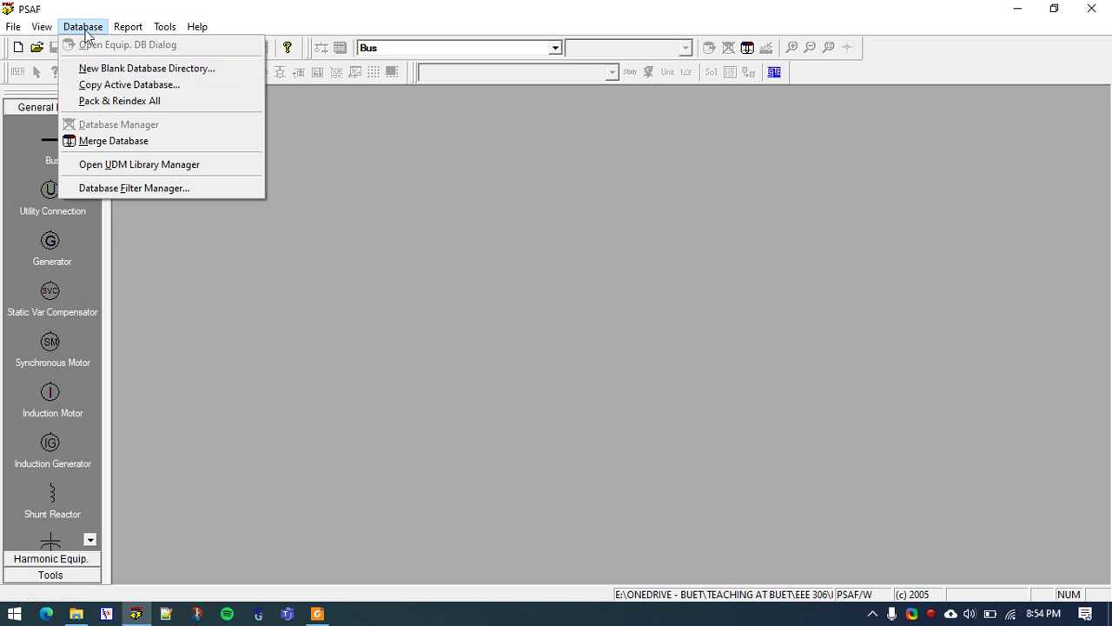
Step: Start a new blank database directory and open the TUTORIAL folder on Academic (F:)
left_click(198, 73)
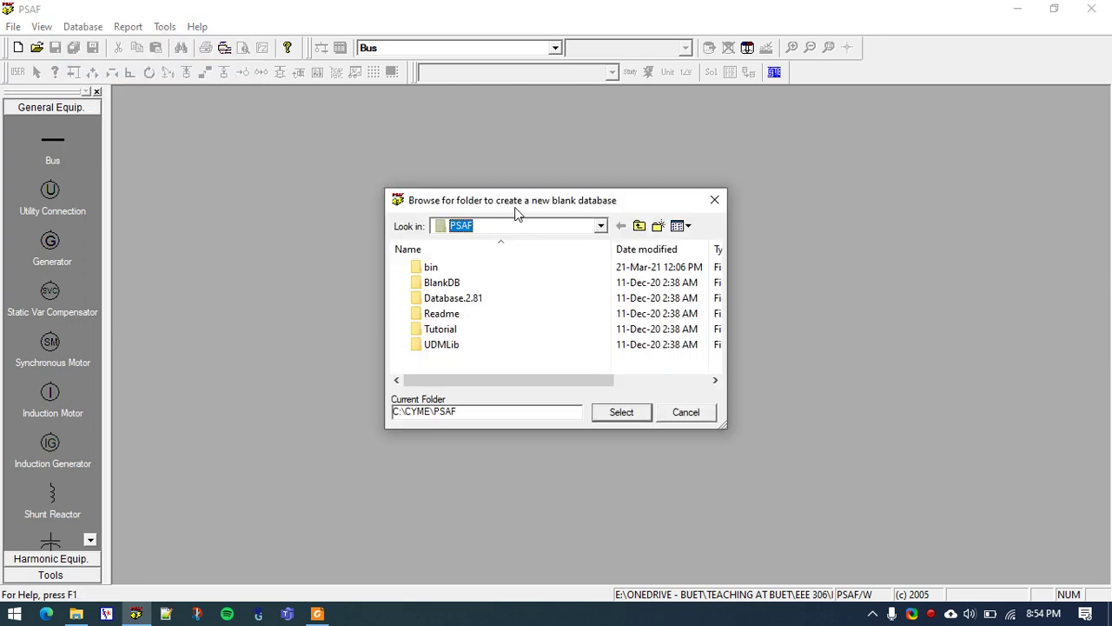
left_click(599, 225)
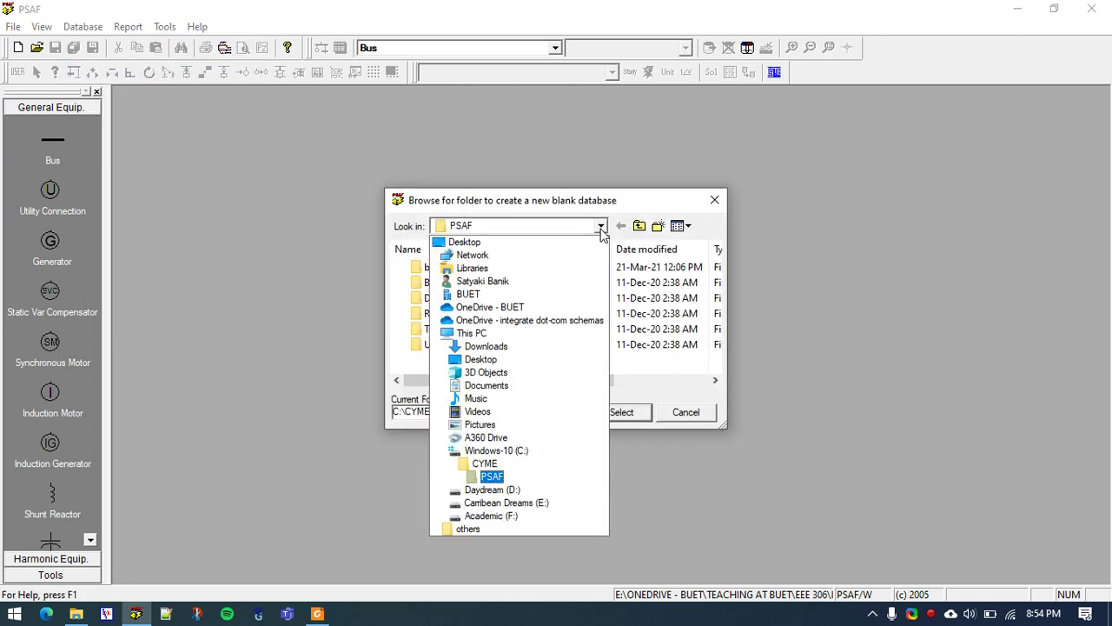
left_click(491, 516)
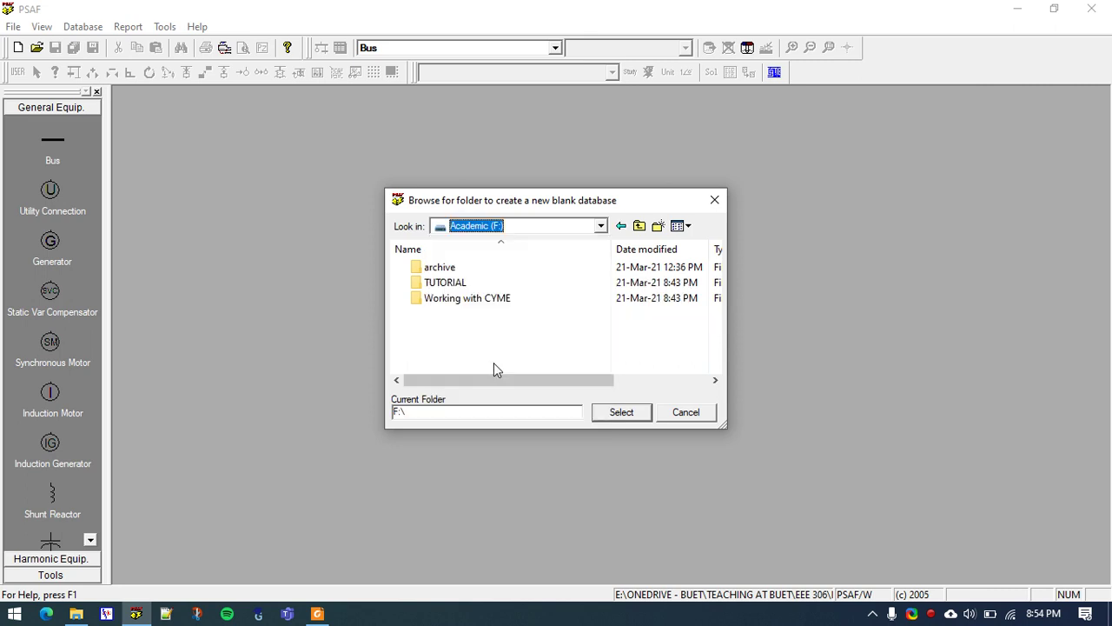
double_click(551, 281)
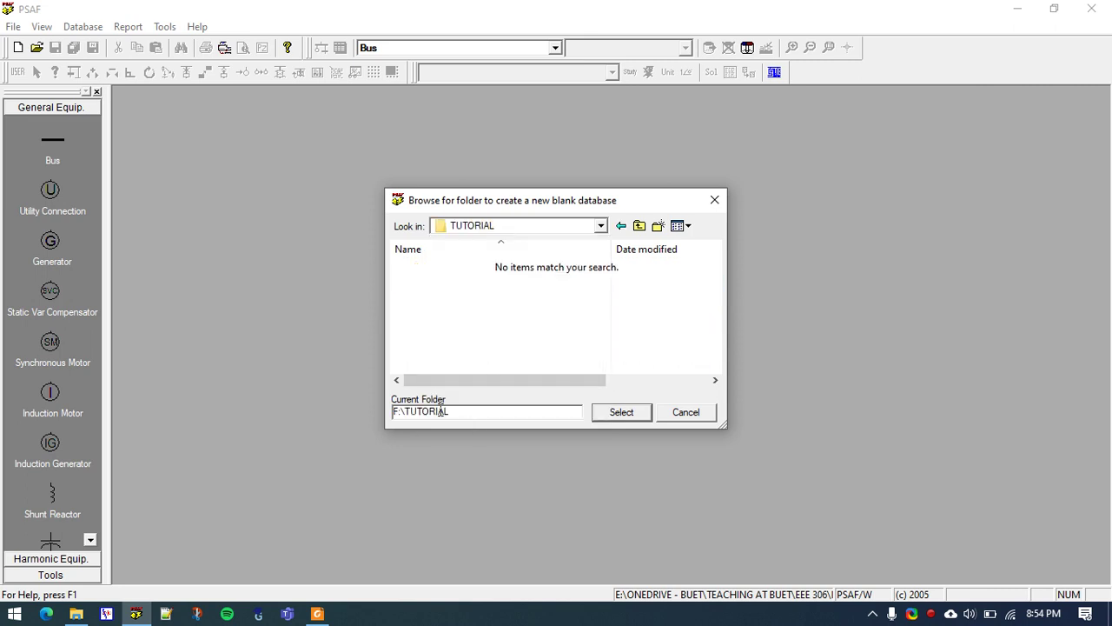
Step: Select and inspect the F:\TUTORIAL path in the folder field
mouse_move(450, 412)
left_mouse_down()
mouse_move(392, 412)
mouse_move(496, 411)
left_mouse_up()
left_click(405, 414)
left_click(479, 415)
double_click(470, 414)
left_click(442, 414)
left_click(429, 413)
double_click(409, 414)
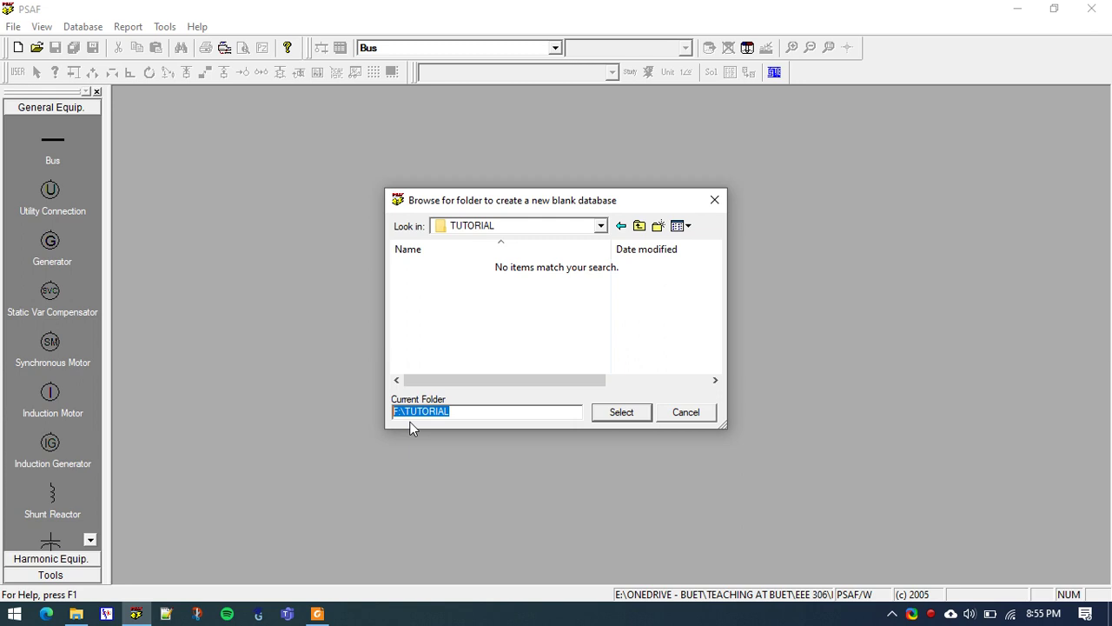
left_click(457, 413)
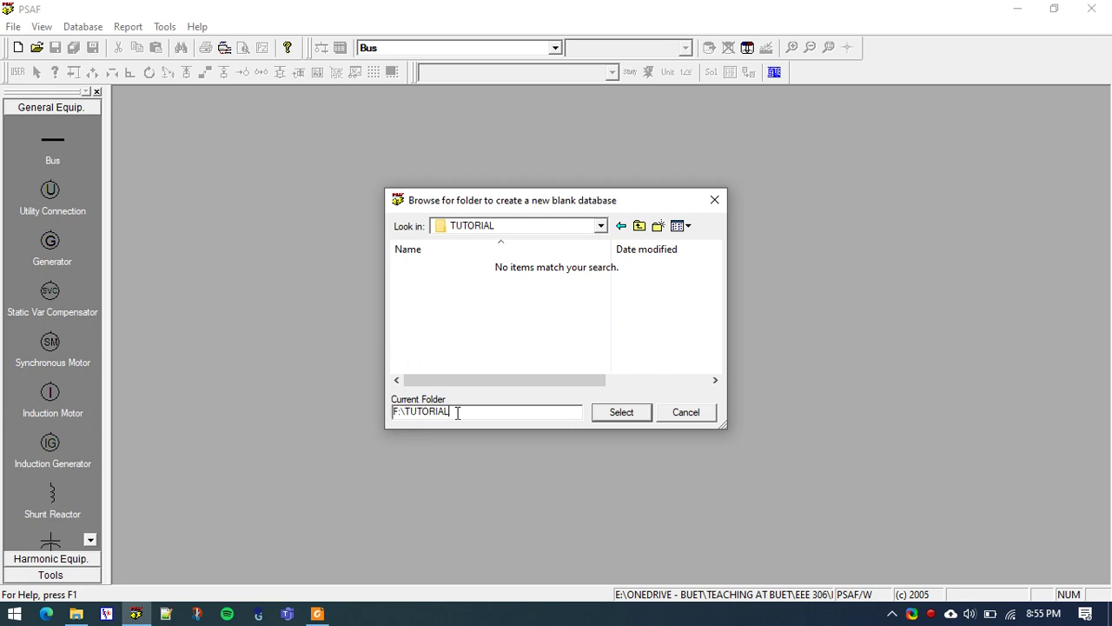
Step: Reopen F:\TUTORIAL, create the blank database there and dismiss the confirmation
left_click(639, 226)
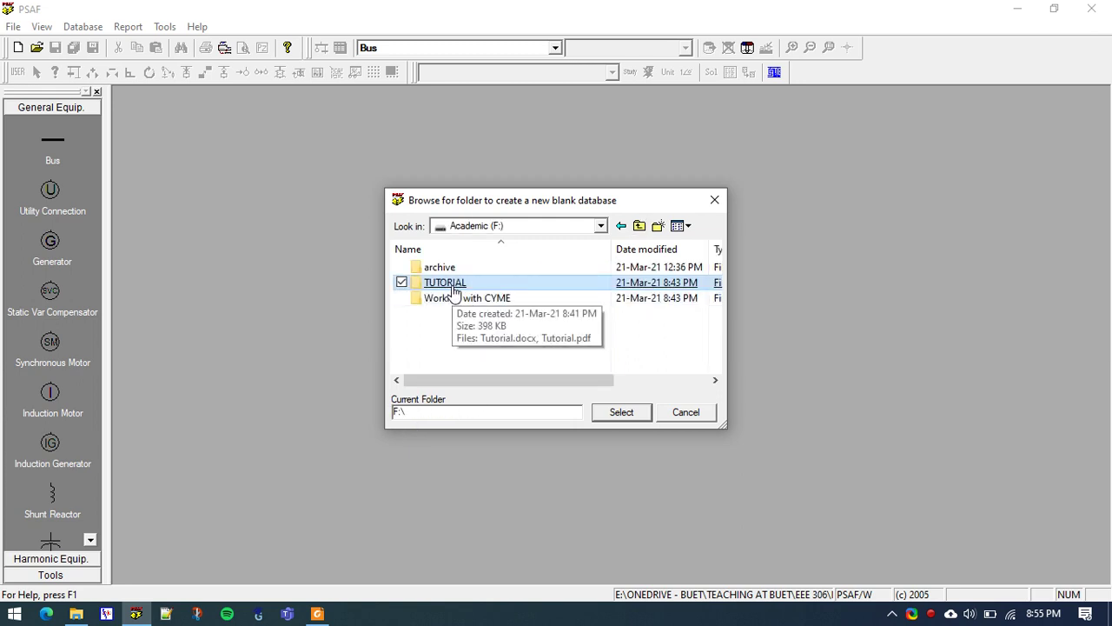
double_click(441, 283)
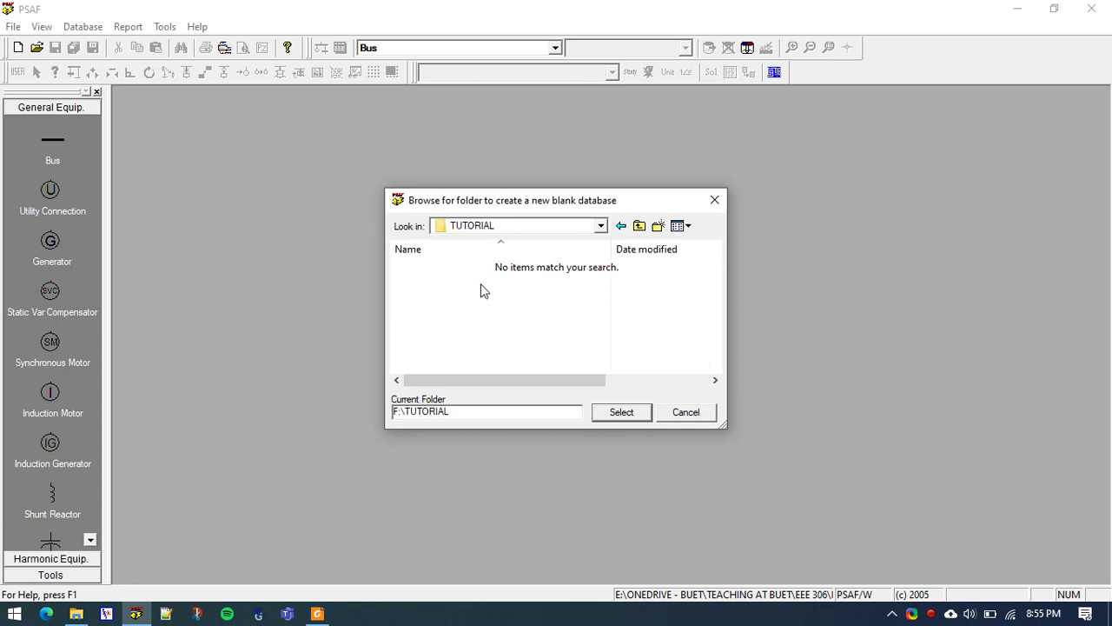
left_click(633, 410)
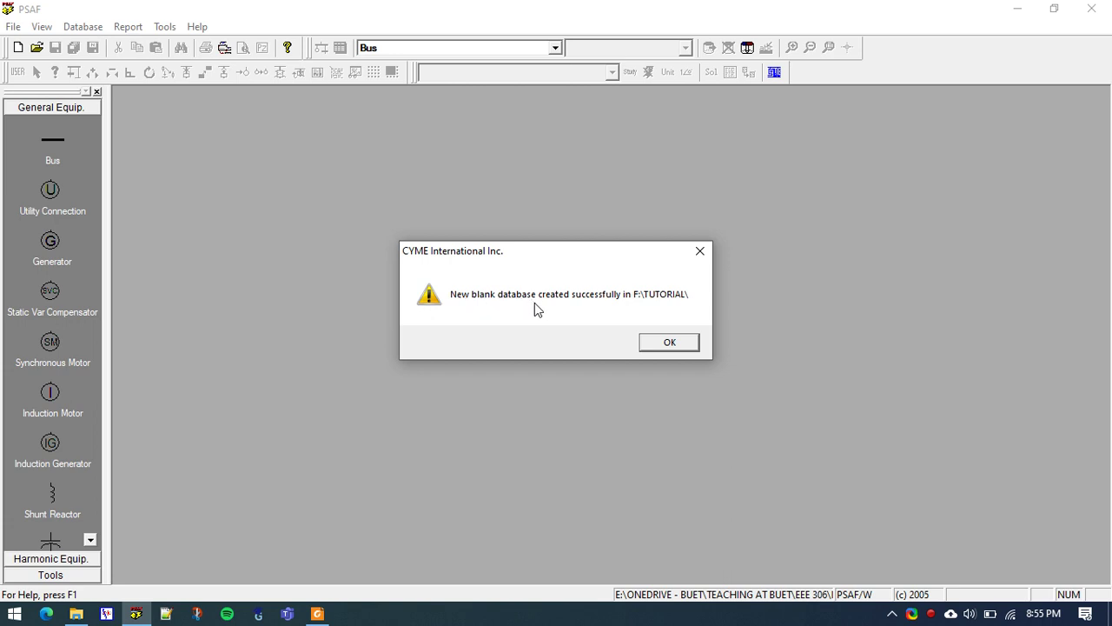
left_click(669, 342)
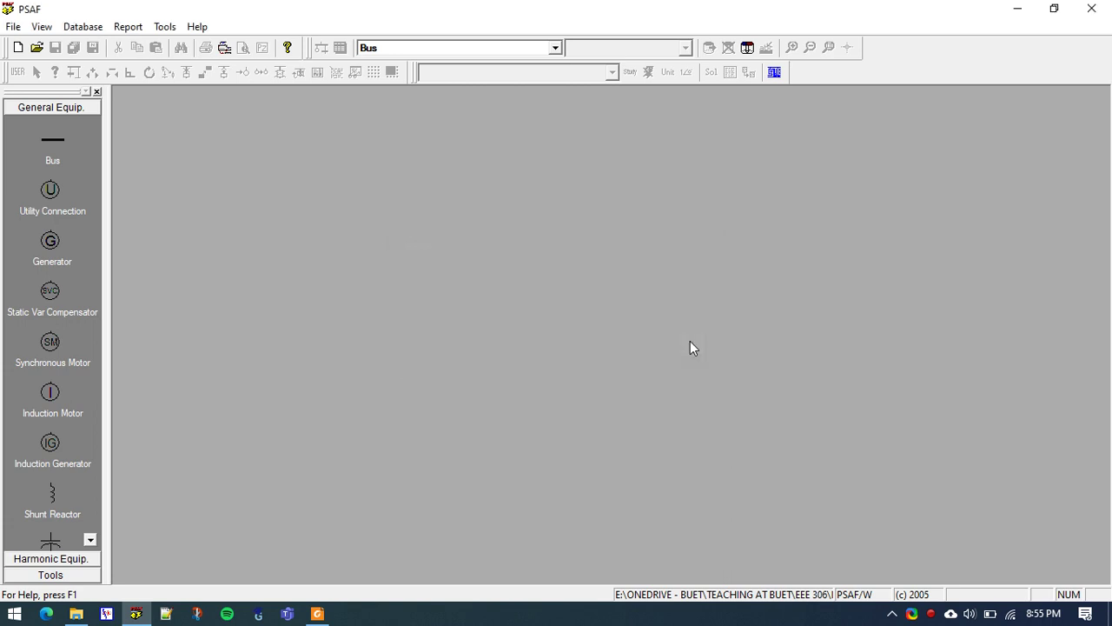
Step: Set the database directory in Preferences to F:\TUTORIAL
left_click(13, 27)
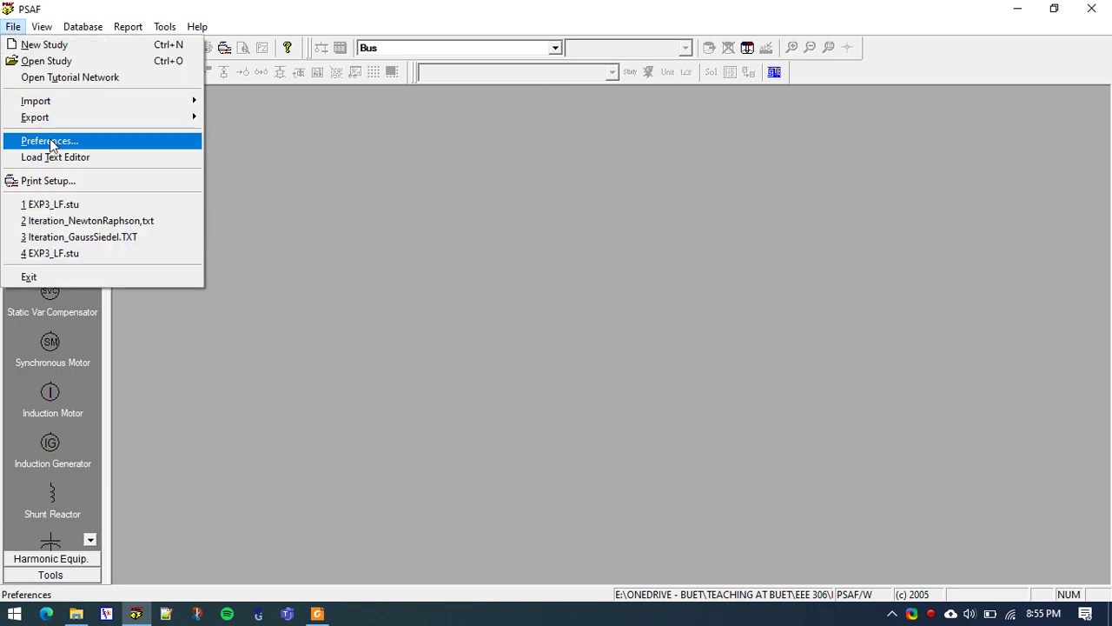
left_click(80, 144)
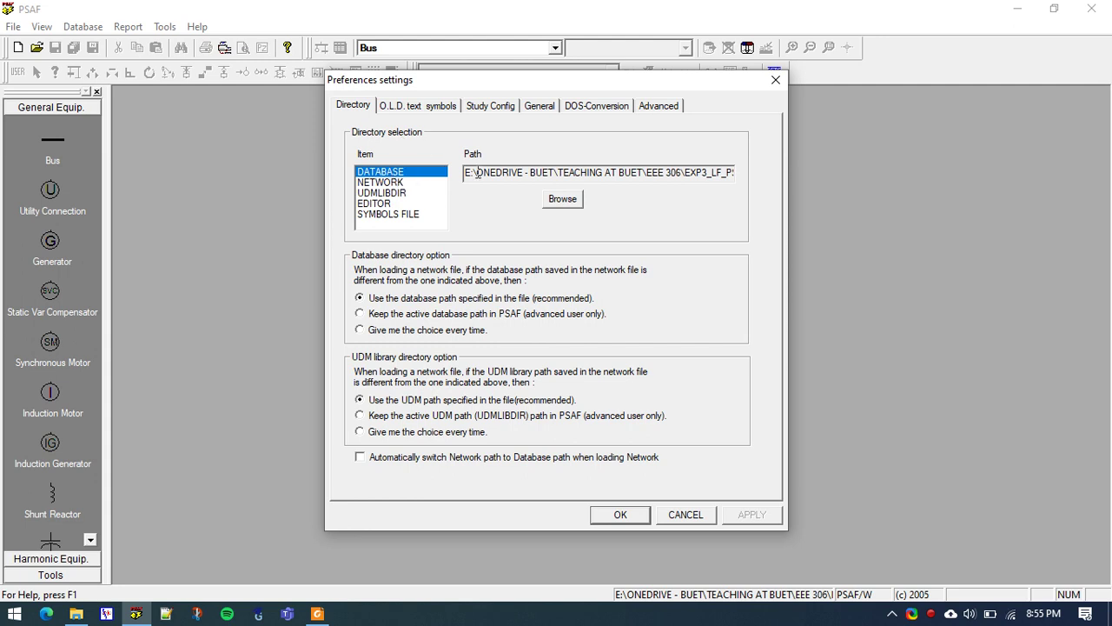
left_click(401, 182)
left_click(556, 199)
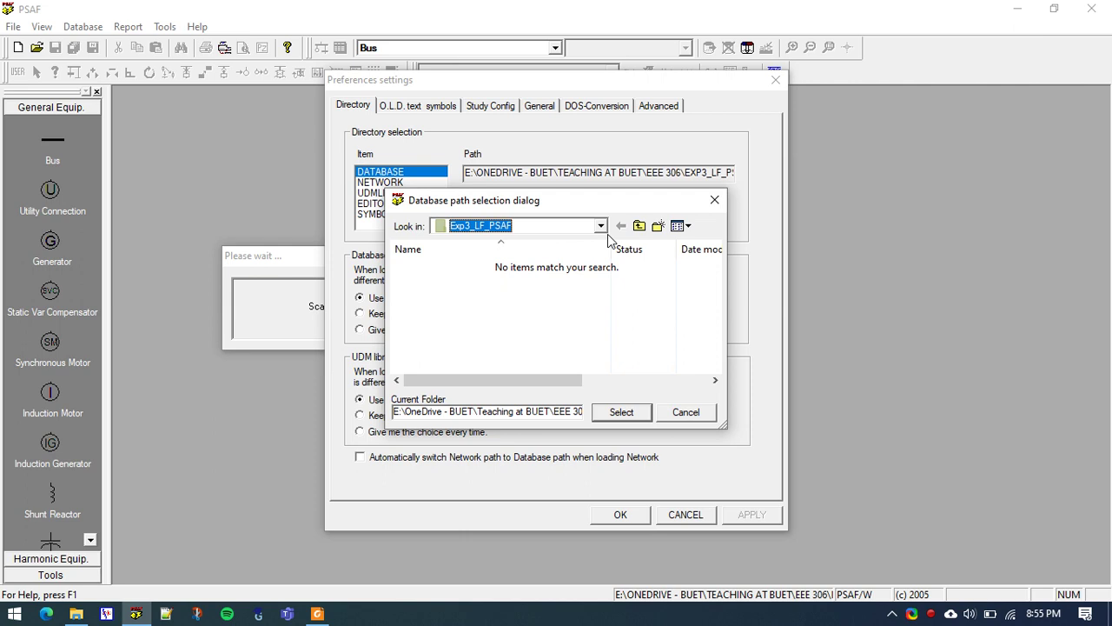
left_click(556, 226)
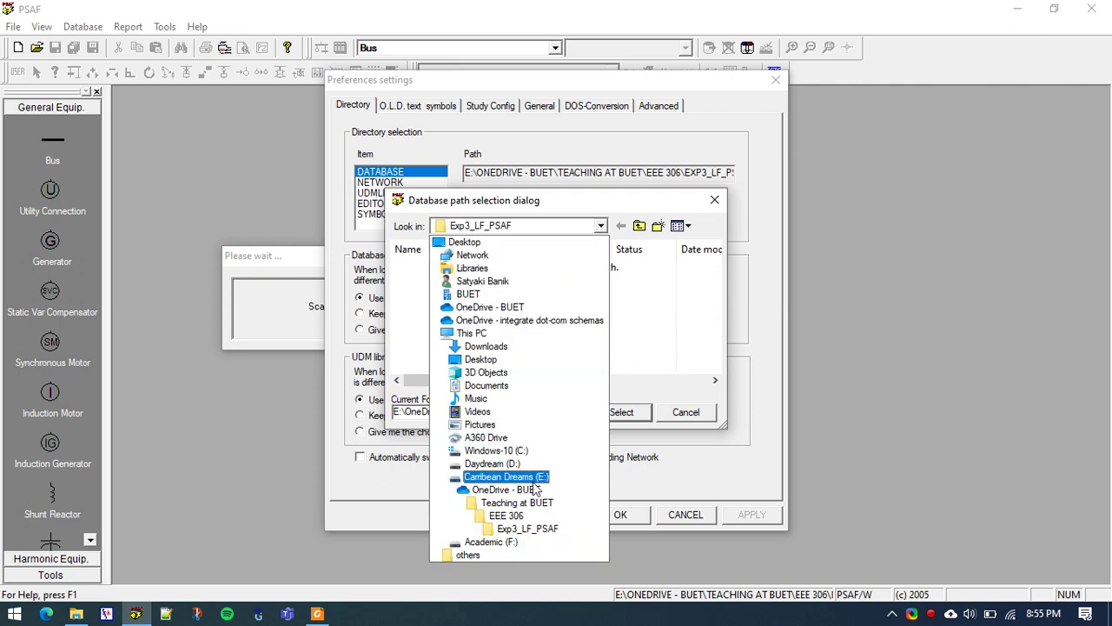
left_click(504, 541)
double_click(447, 284)
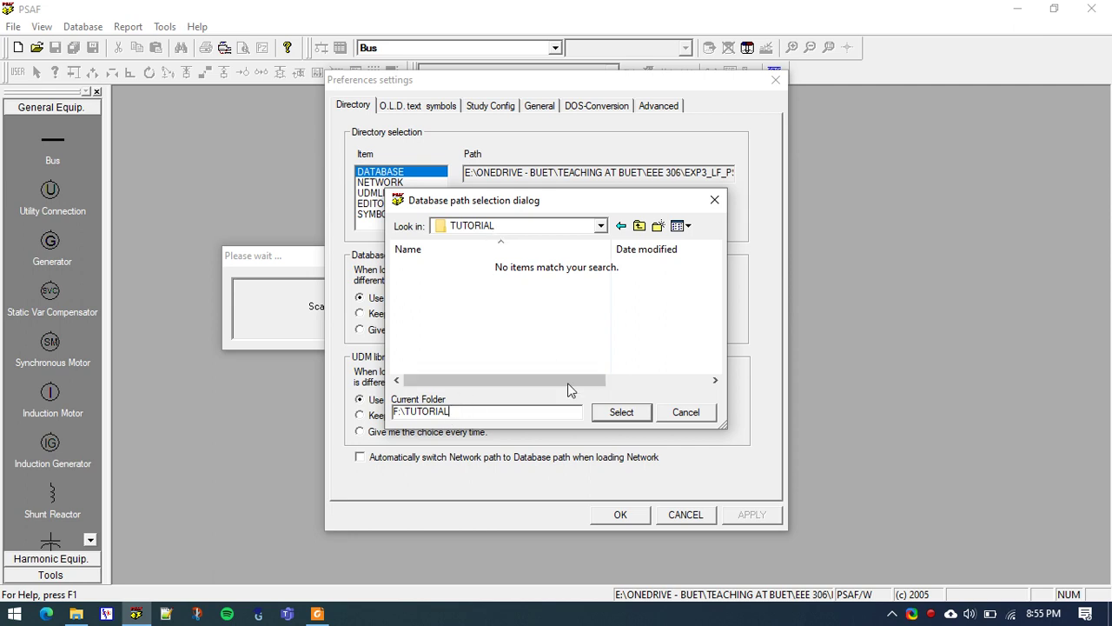
left_click(635, 415)
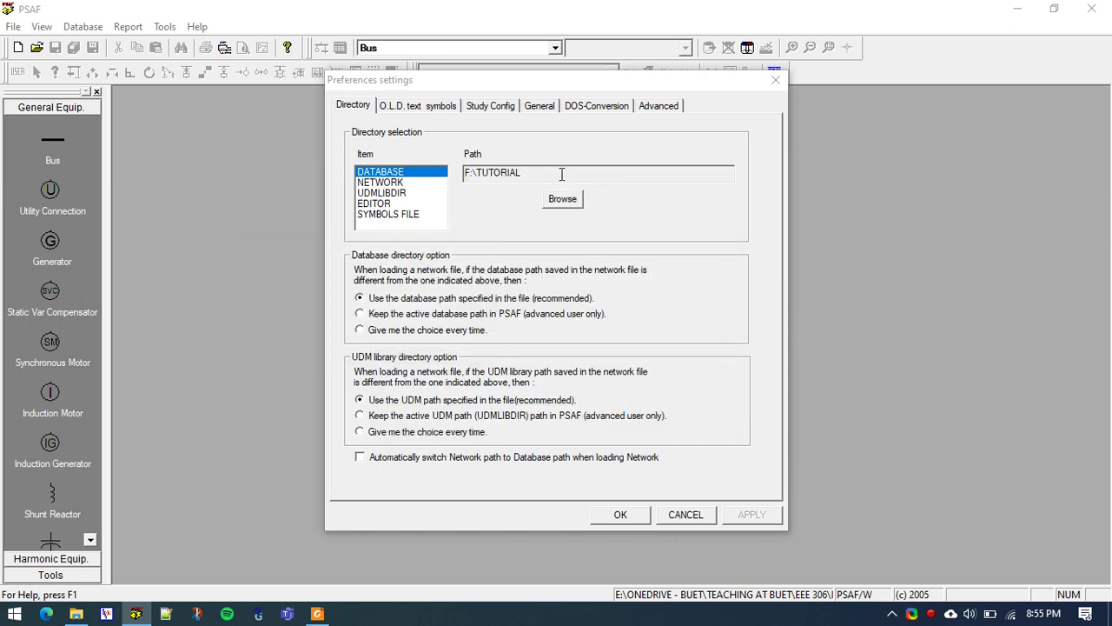
Step: Set the network directory to F:\TUTORIAL as well
left_click(398, 182)
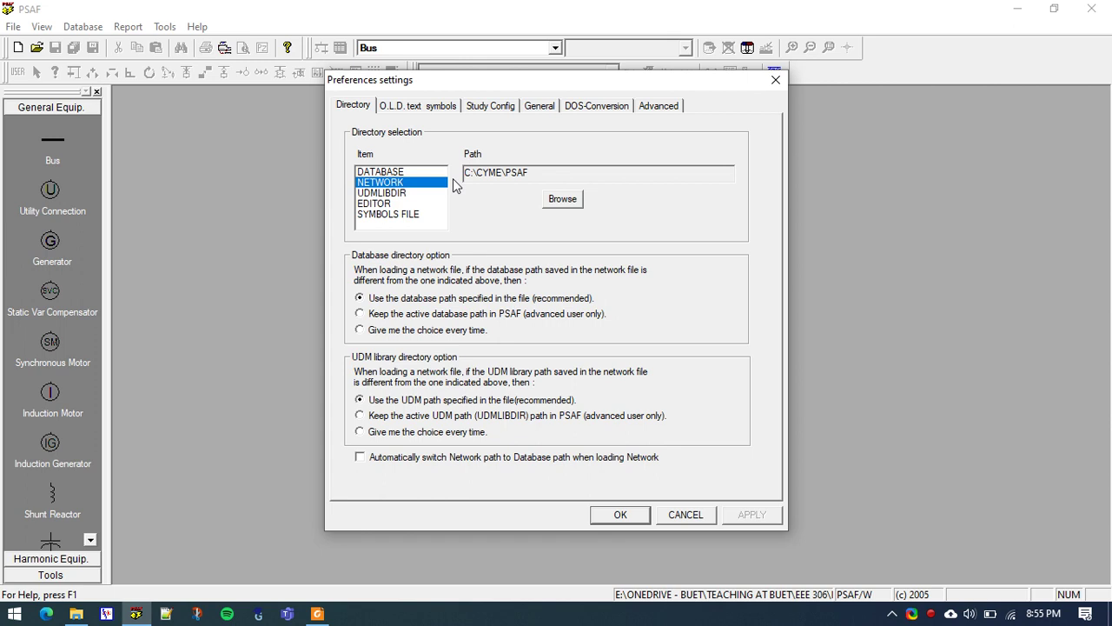
left_click(560, 198)
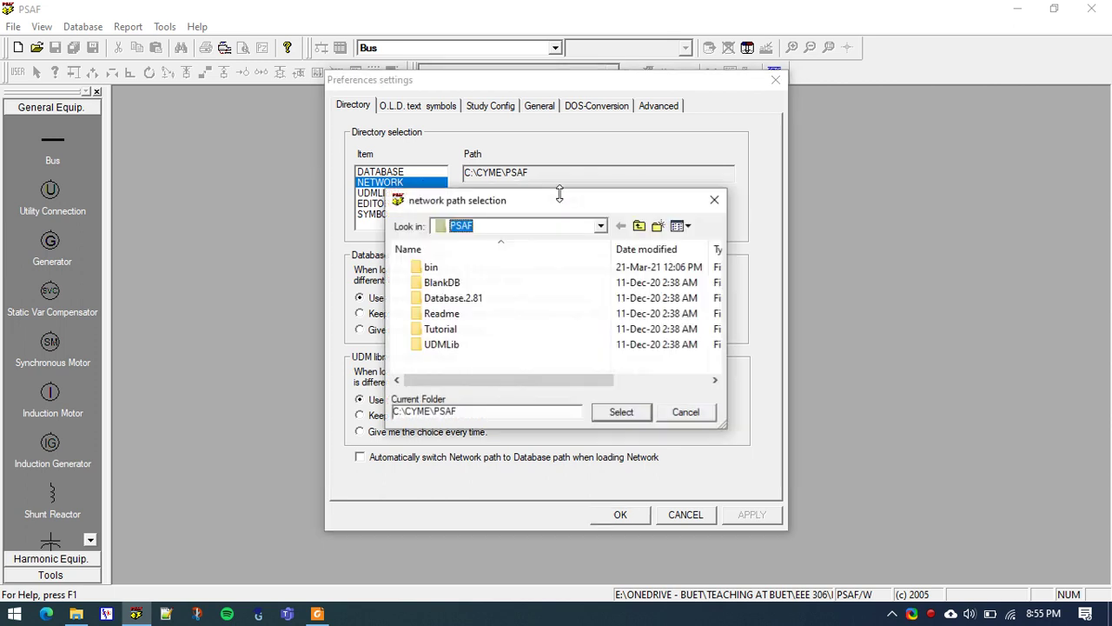
left_click(600, 225)
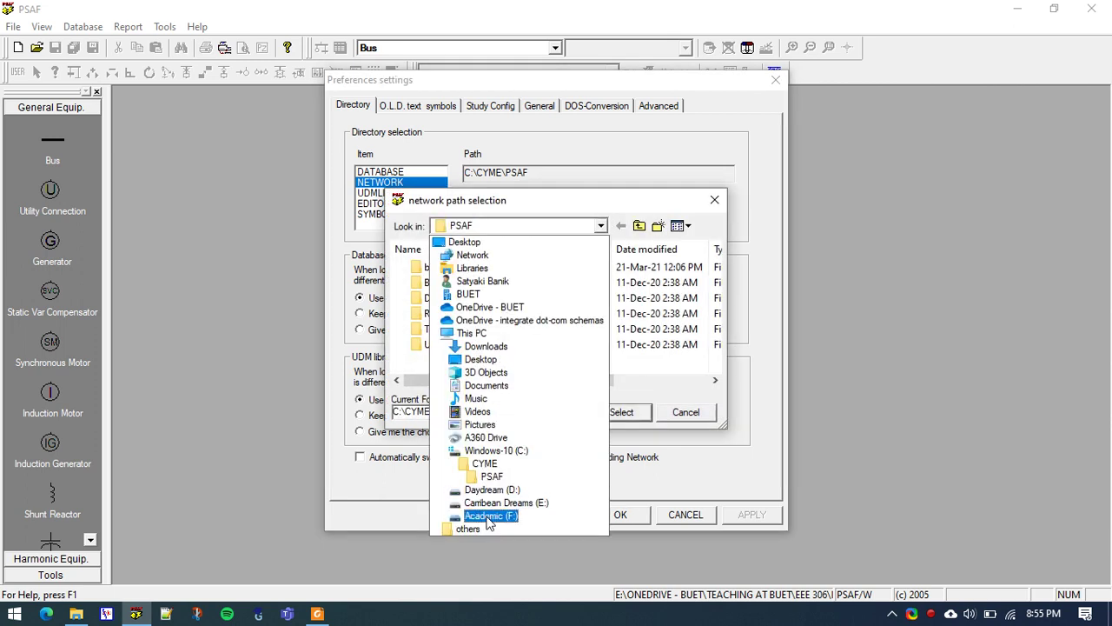
left_click(489, 516)
double_click(447, 282)
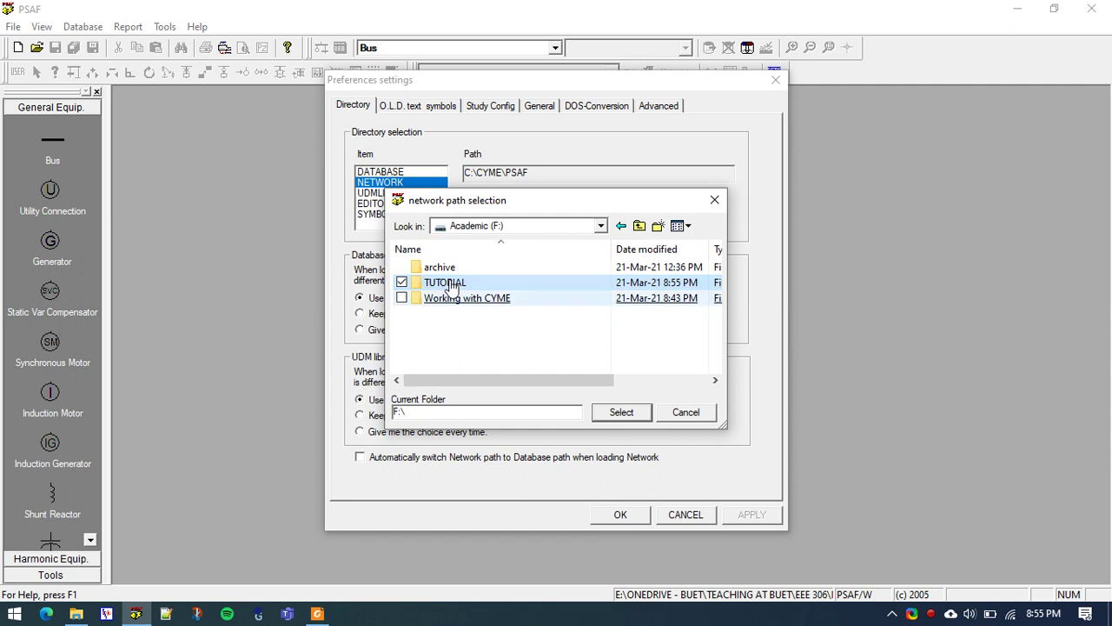
left_click(621, 413)
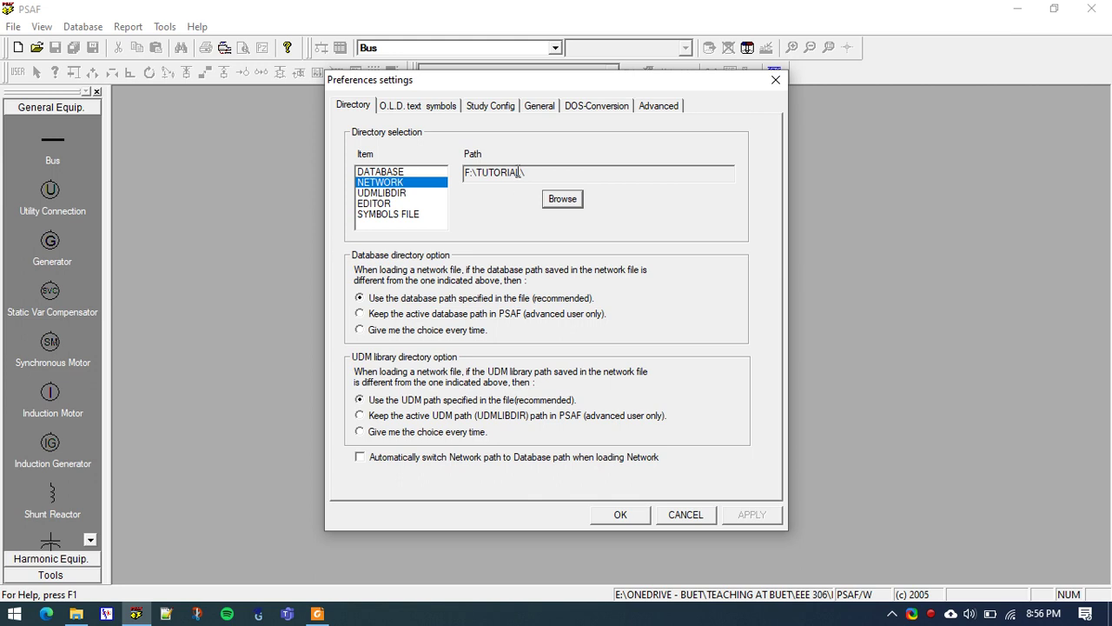
Step: Verify both directory paths read F:\TUTORIAL and apply the preferences
left_click(393, 173)
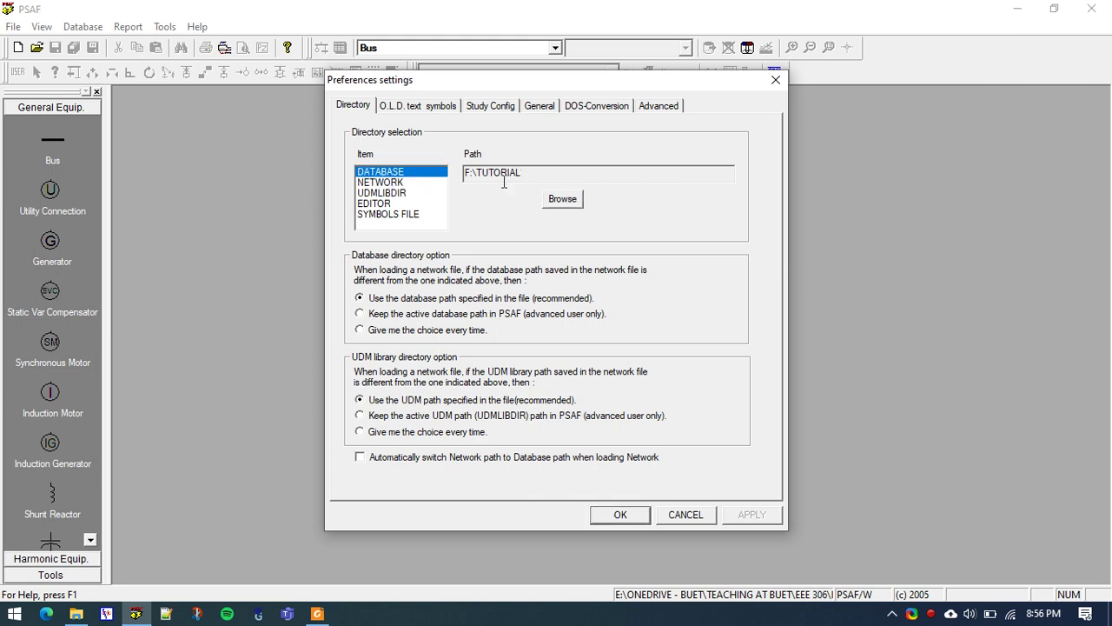
left_click(441, 184)
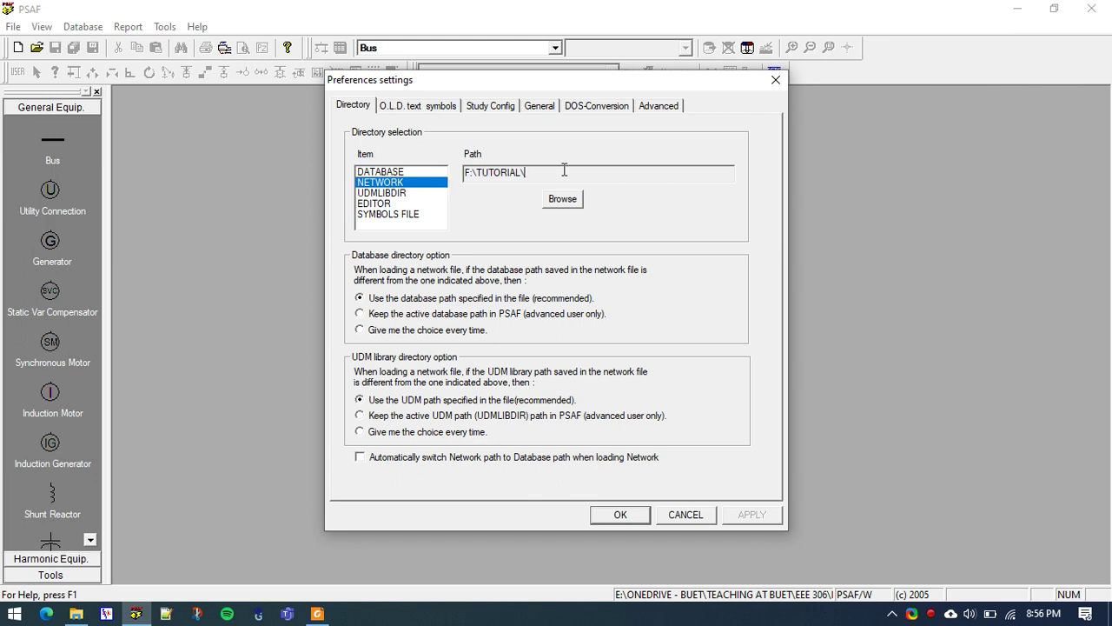
left_click(524, 172)
left_click(644, 516)
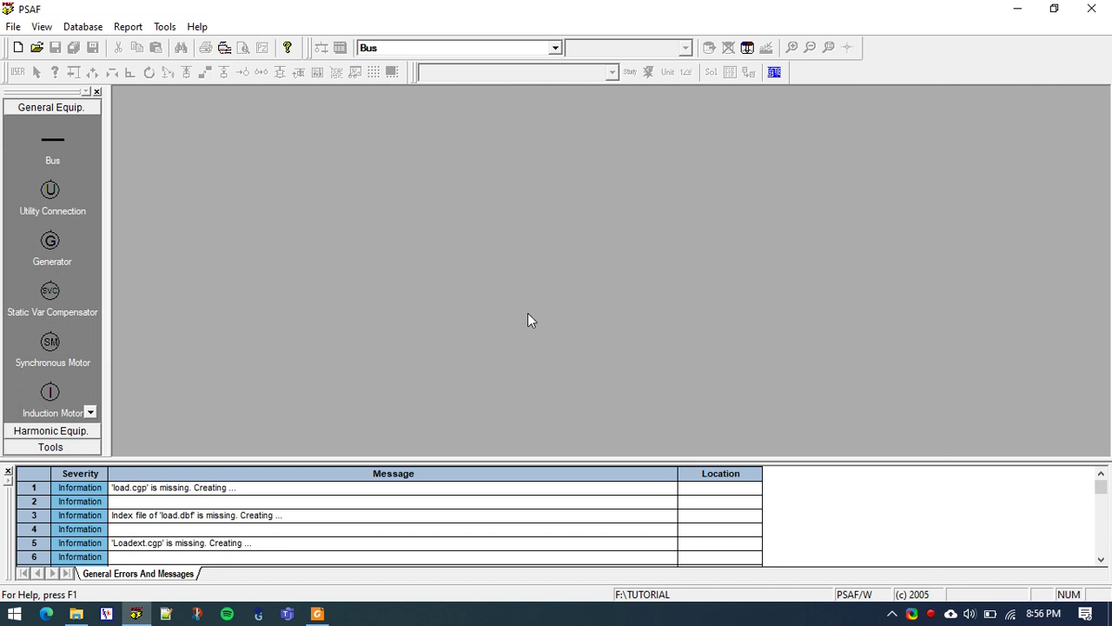
Step: Enlarge the messages panel and scroll to the last database-creation entries, ending with stabil2
left_click_drag(456, 459, 460, 278)
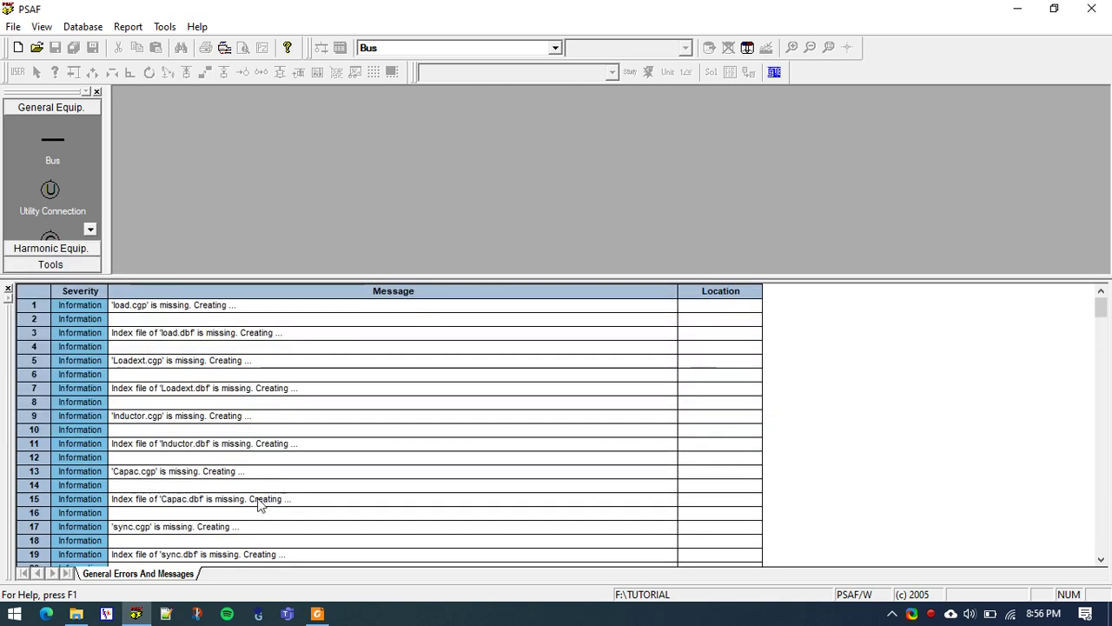
left_click(261, 500)
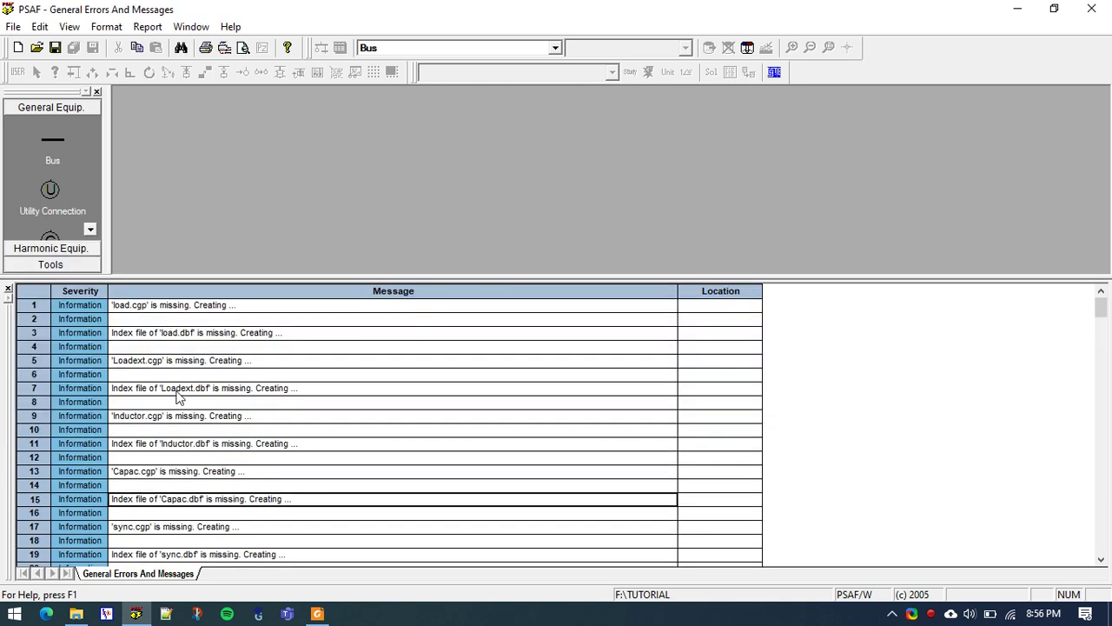
scroll(178, 396, "down", 5)
scroll(178, 397, "down", 16)
scroll(174, 396, "down", 16)
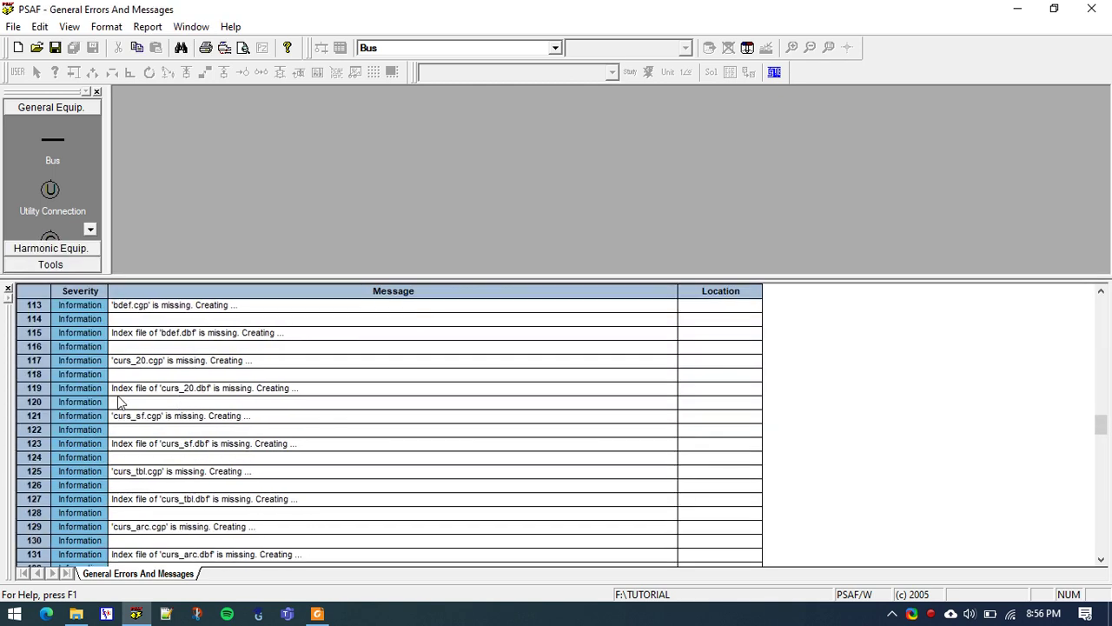
left_click(261, 387)
scroll(233, 401, "down", 18)
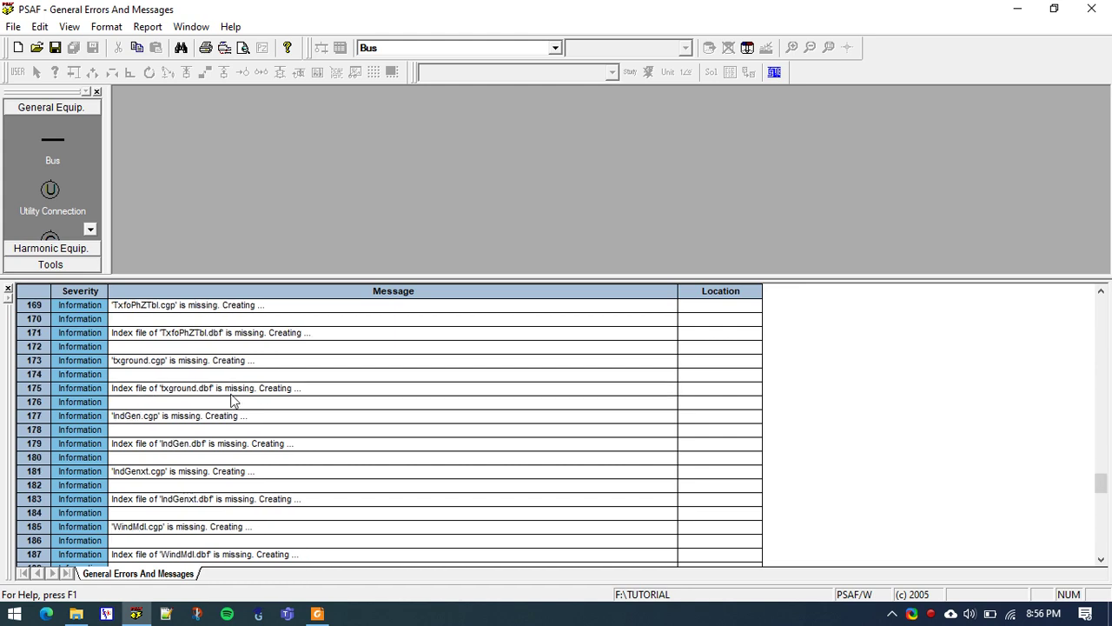
scroll(233, 402, "down", 20)
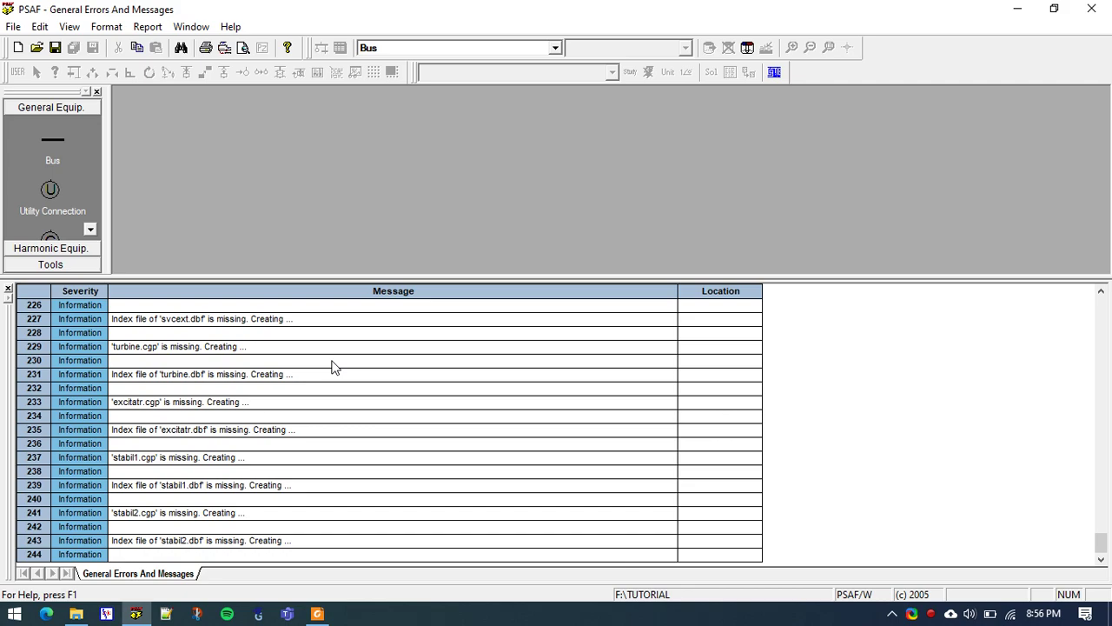
Step: Browse the 194 generated database files in F:\TUTORIAL with File Explorer, then minimize it
left_click(1018, 9)
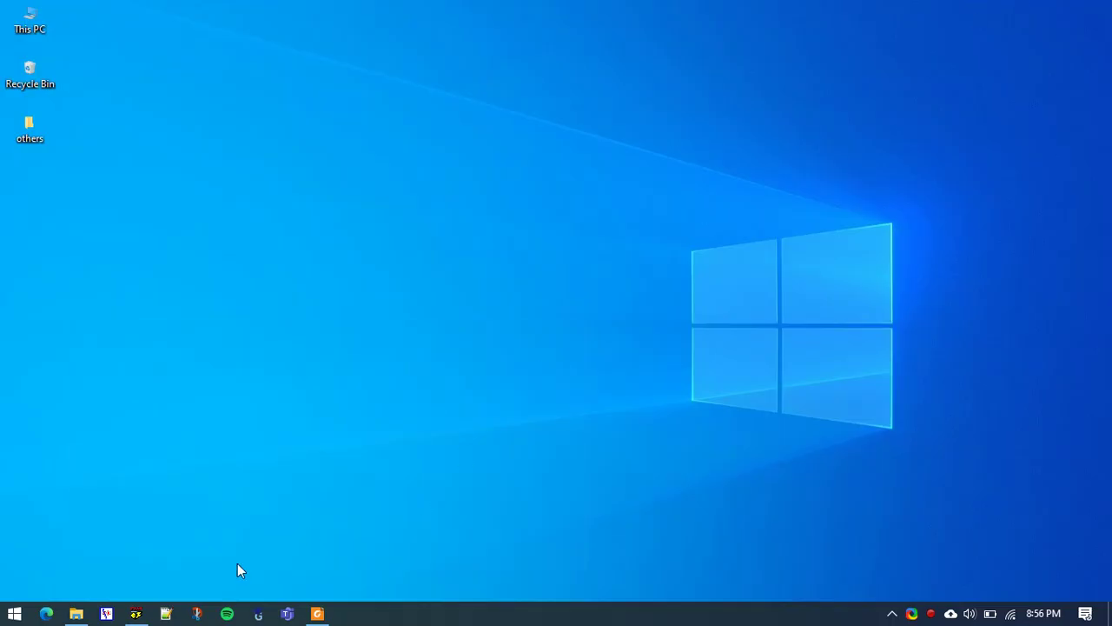
left_click(77, 613)
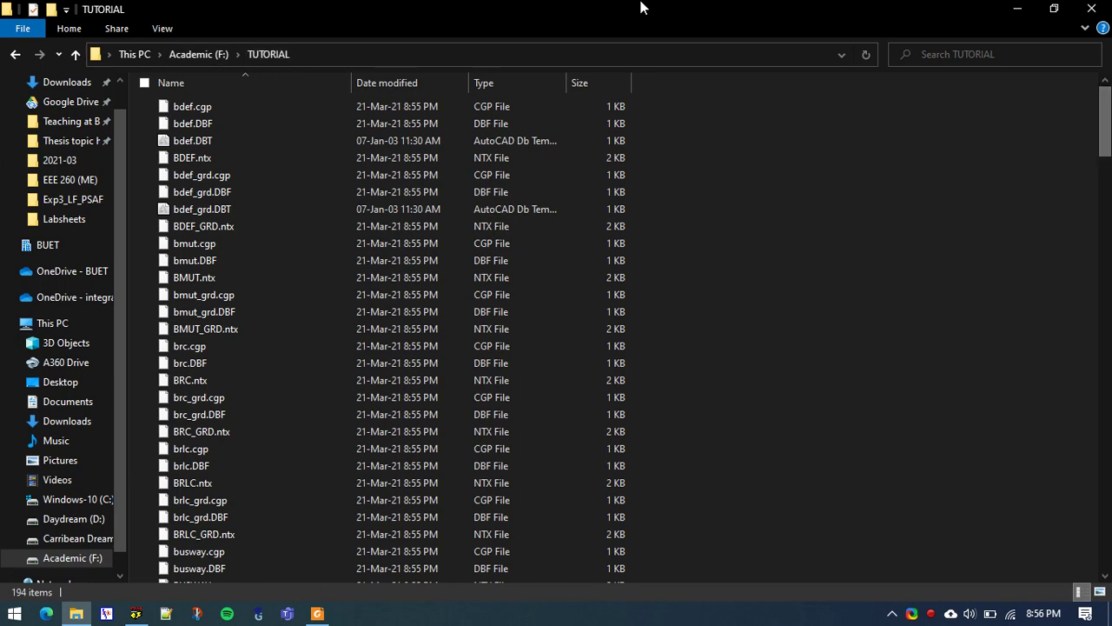
left_click_drag(1104, 121, 1104, 143)
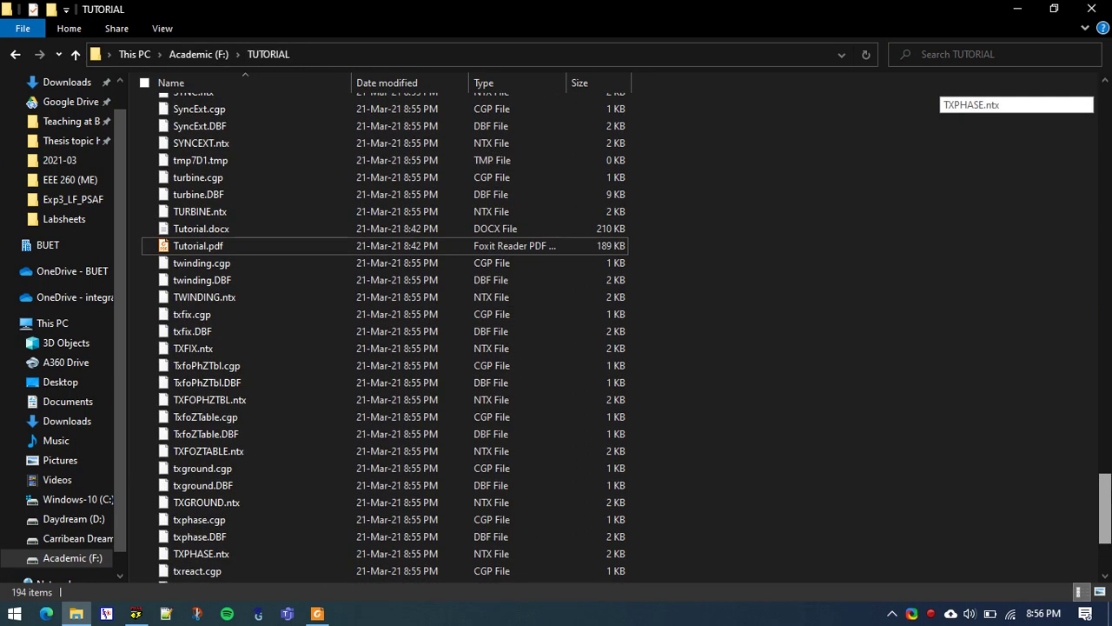
scroll(1015, 167, "up", 4)
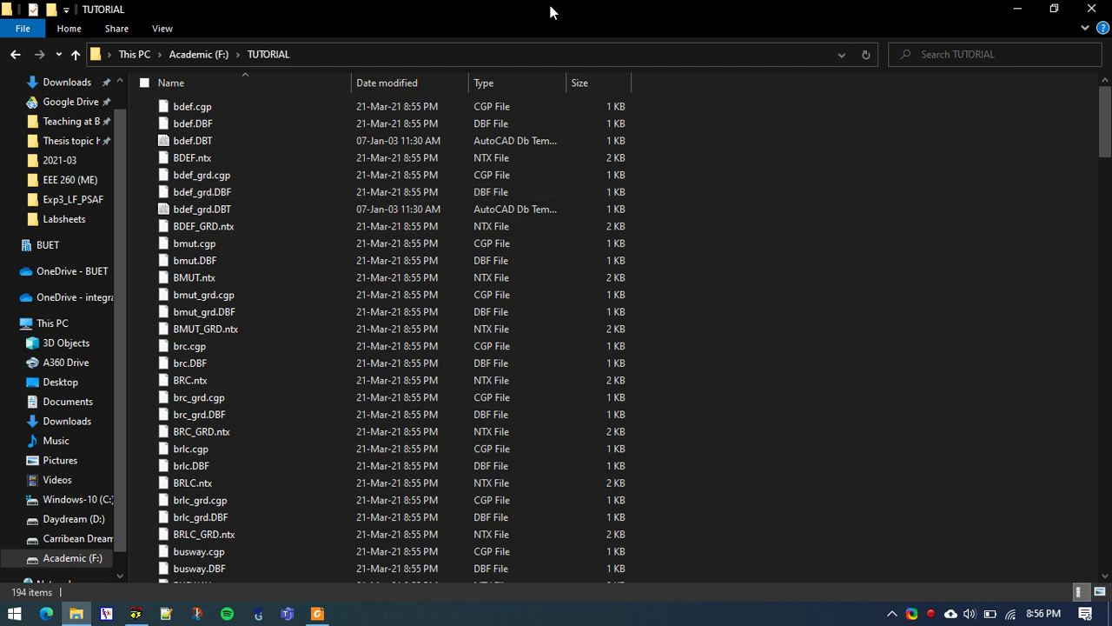
left_click(1018, 8)
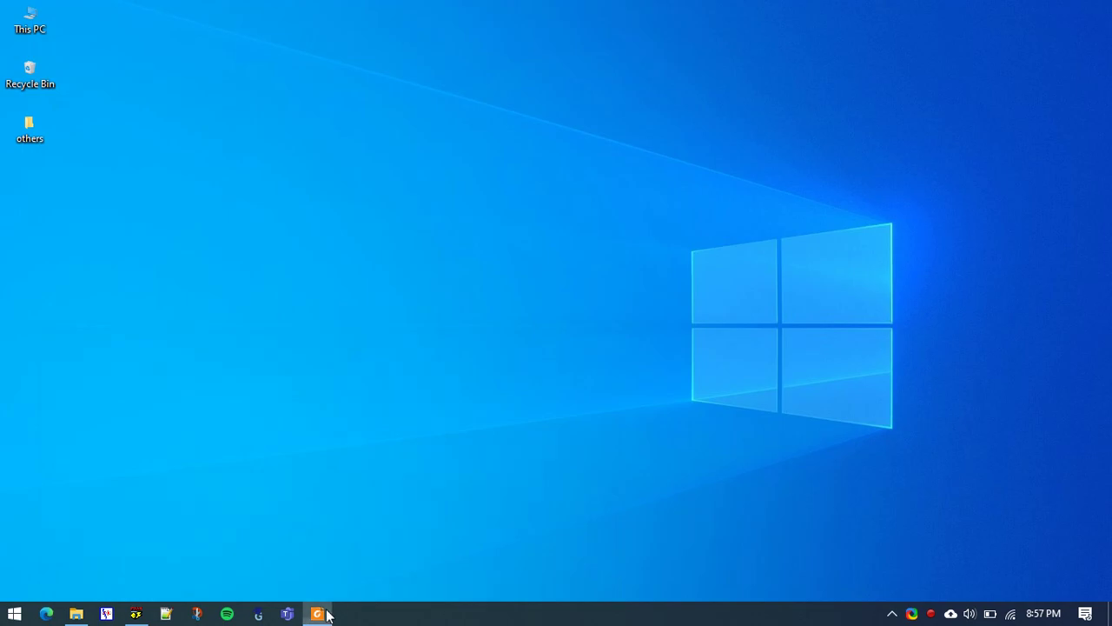
Step: Scroll Tutorial.pdf from the Figure 1 7-bus diagram down to the Load table and back
left_click(317, 614)
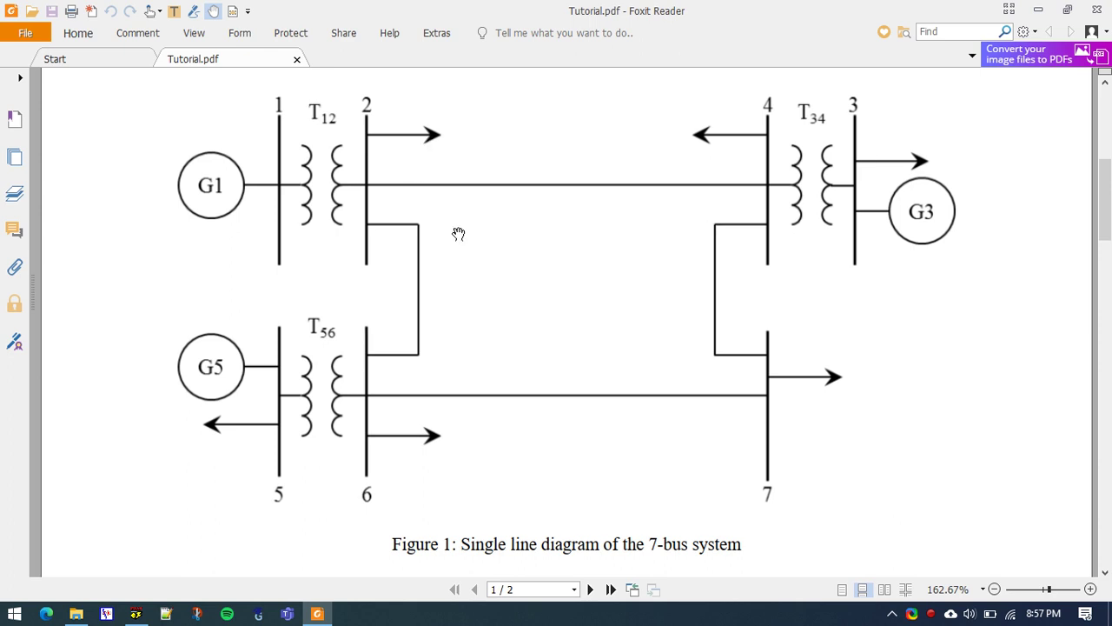
scroll(455, 235, "down", 5)
scroll(454, 246, "down", 3)
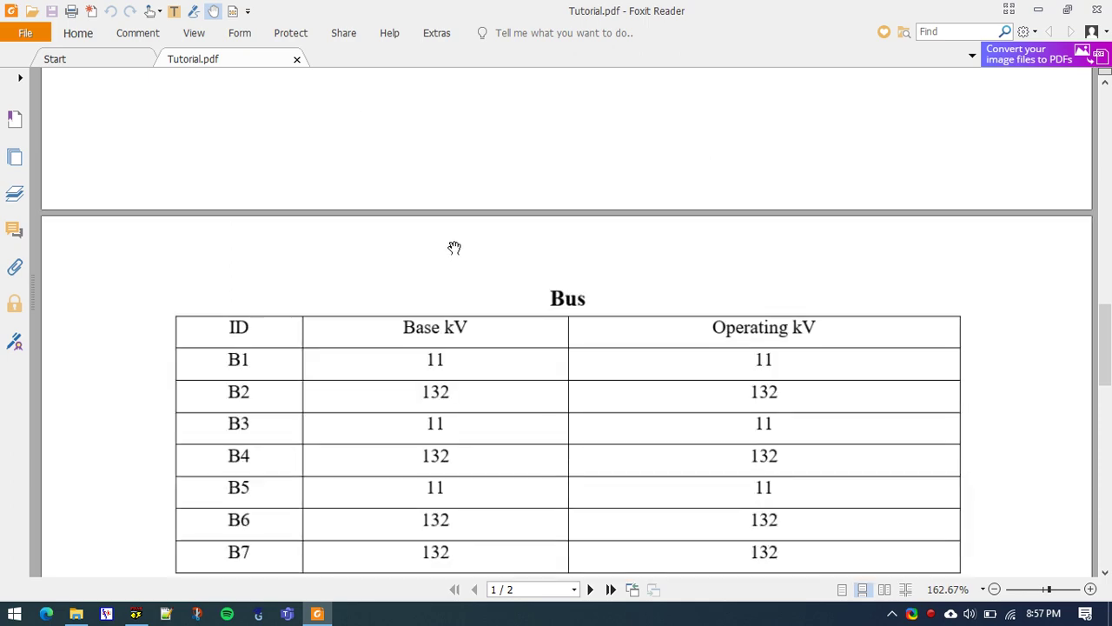
scroll(455, 246, "down", 4)
scroll(118, 286, "up", 1)
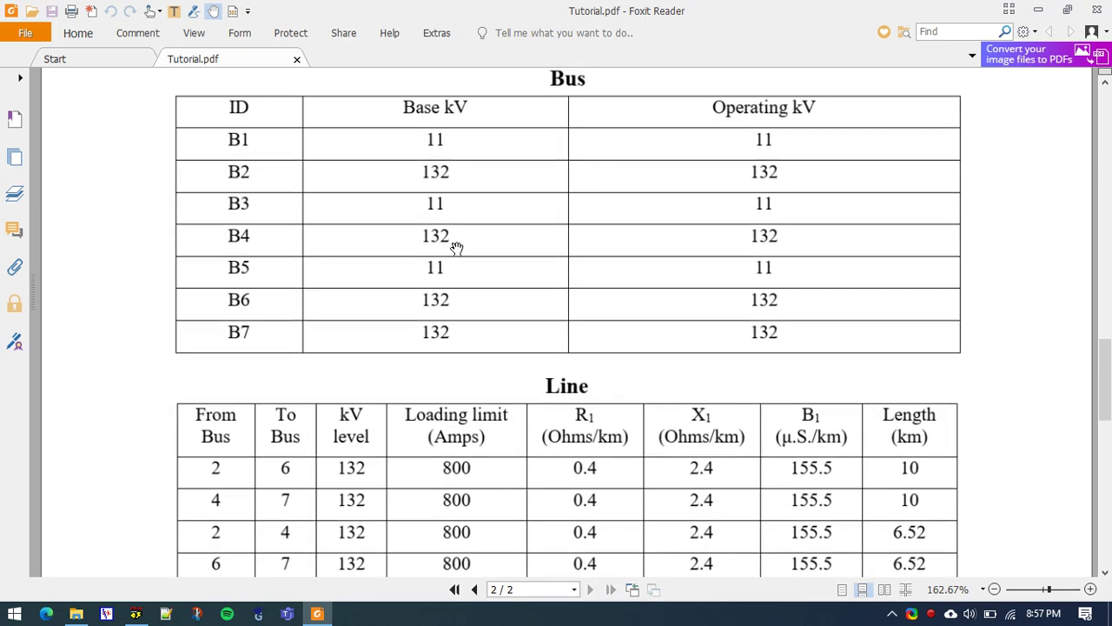
scroll(500, 224, "down", 5)
scroll(541, 214, "down", 1)
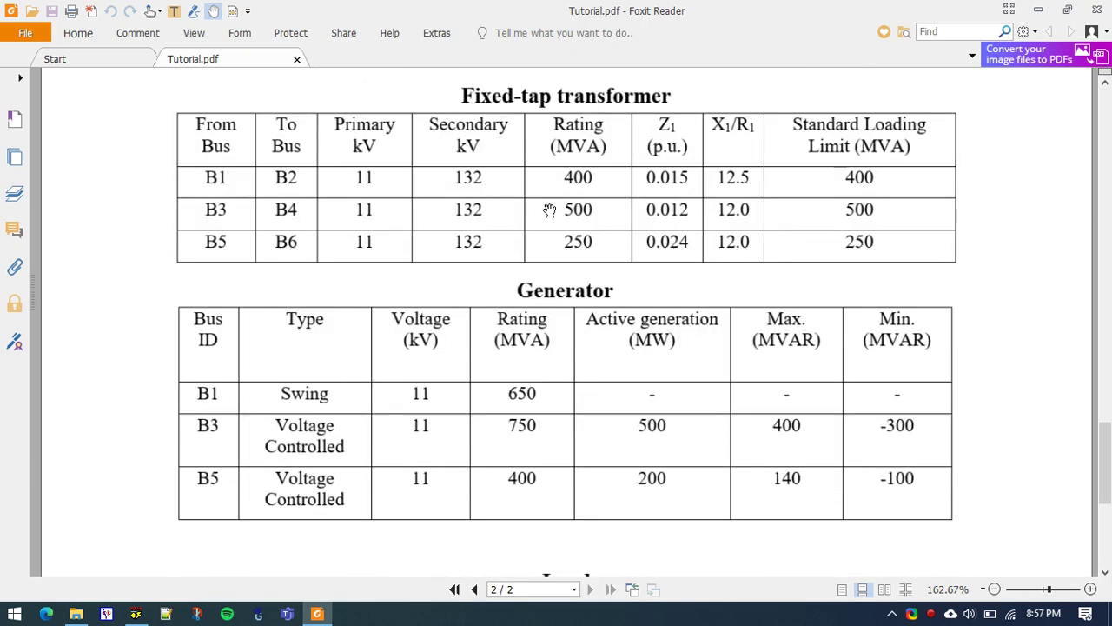
scroll(550, 217, "down", 3)
scroll(565, 260, "down", 3)
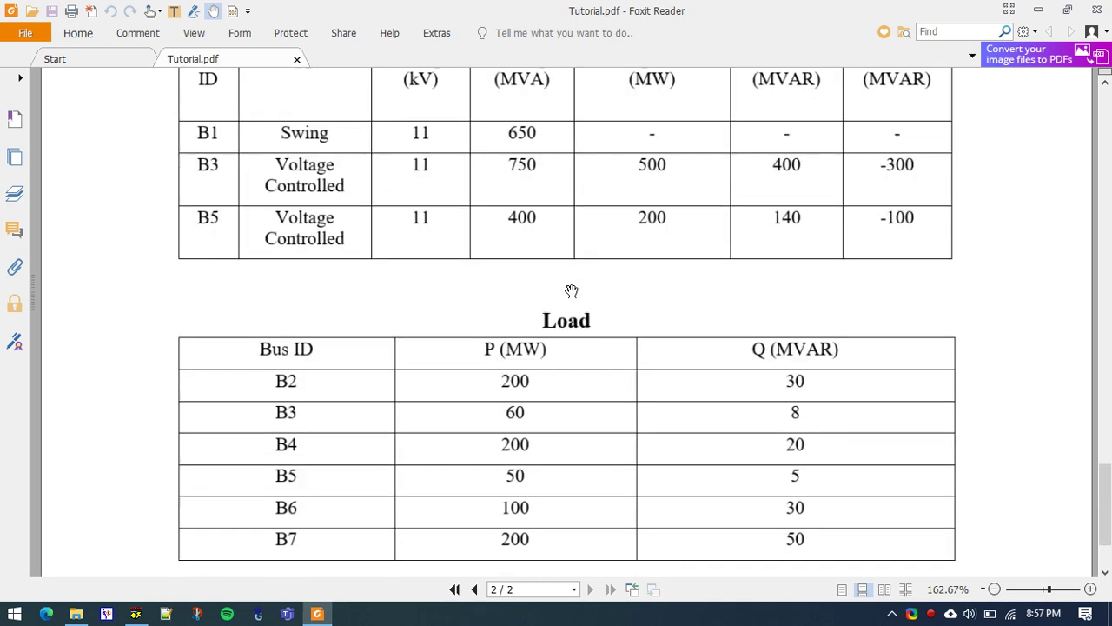
scroll(571, 320, "down", 3)
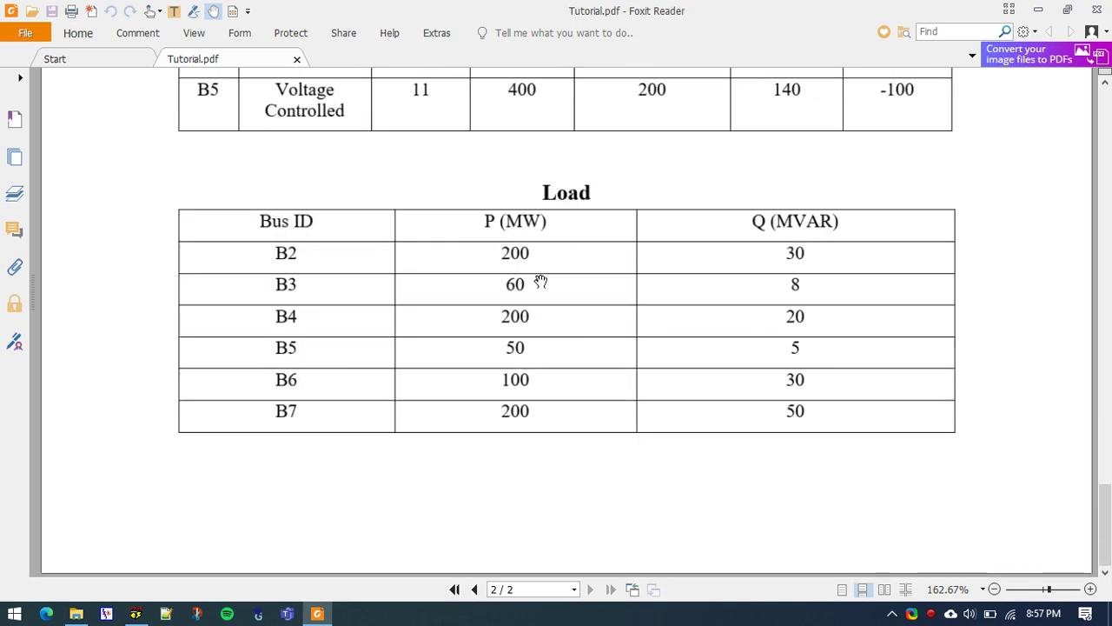
scroll(539, 283, "up", 3)
scroll(540, 280, "up", 3)
scroll(339, 304, "up", 3)
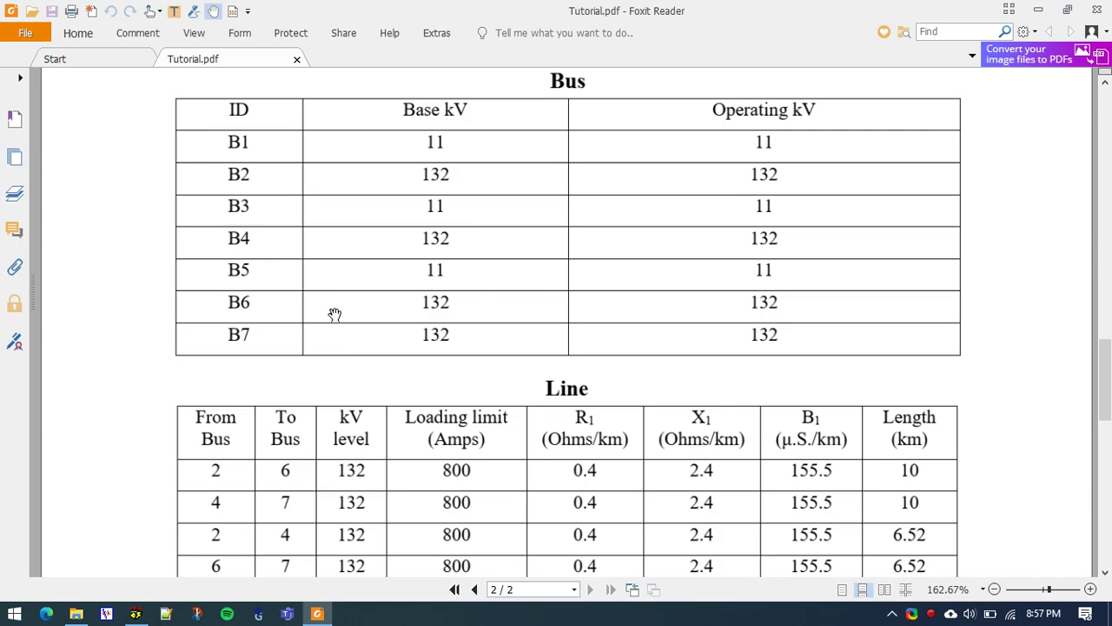
Step: Close the messages panel and start a new study in tabular format
left_click(135, 614)
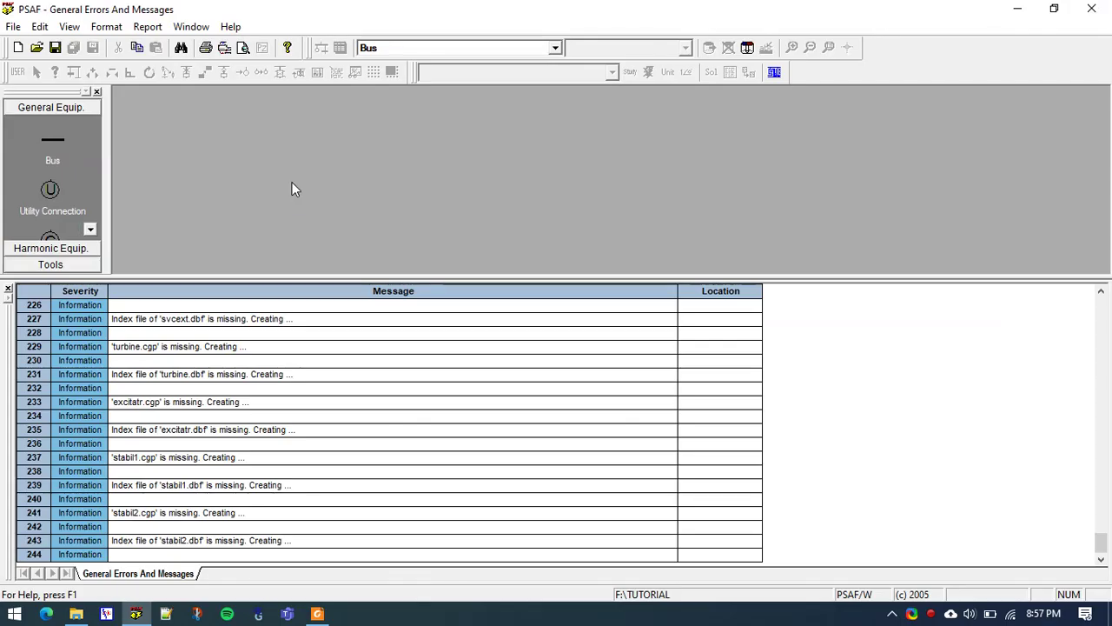
left_click(8, 288)
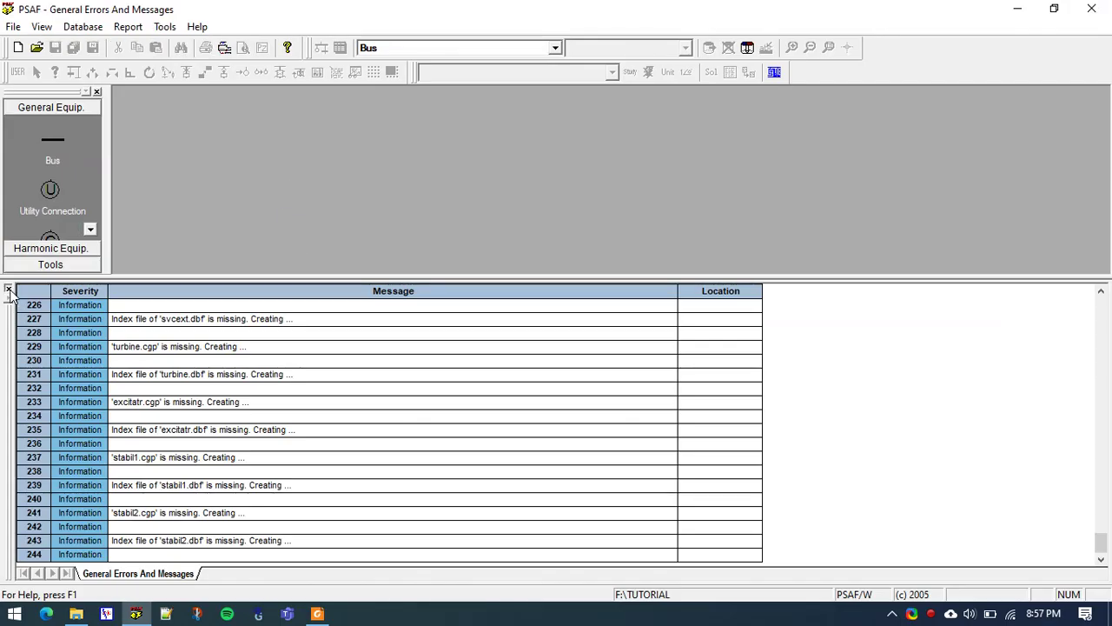
left_click(13, 26)
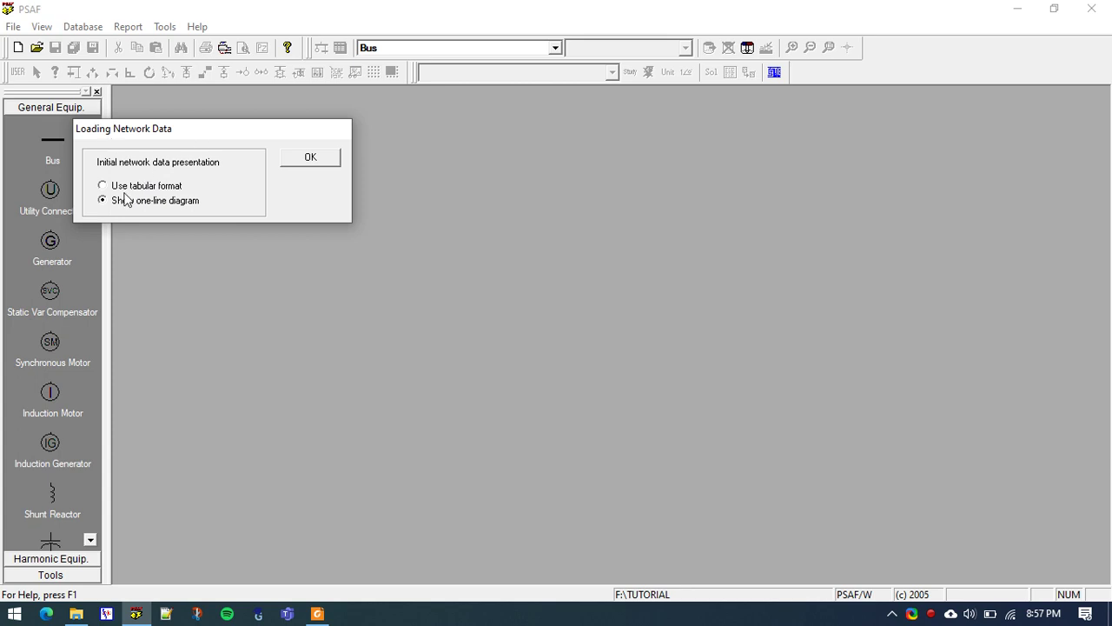
left_click(155, 192)
left_click(305, 159)
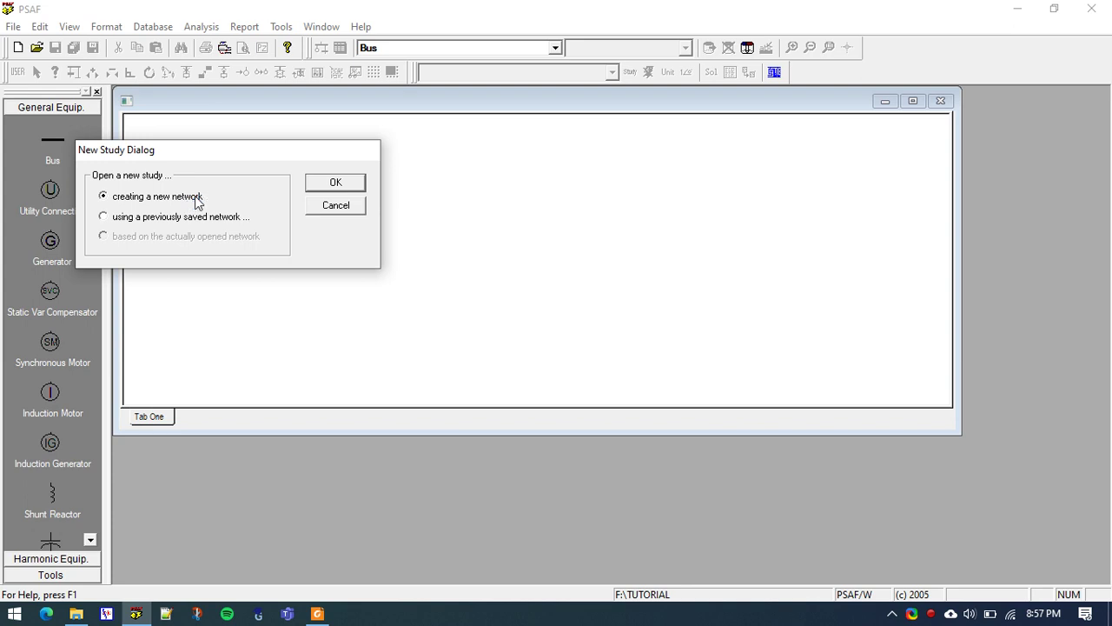
Step: Create the new network ModelGrid1 from the Default 1 bus configuration
left_click(342, 185)
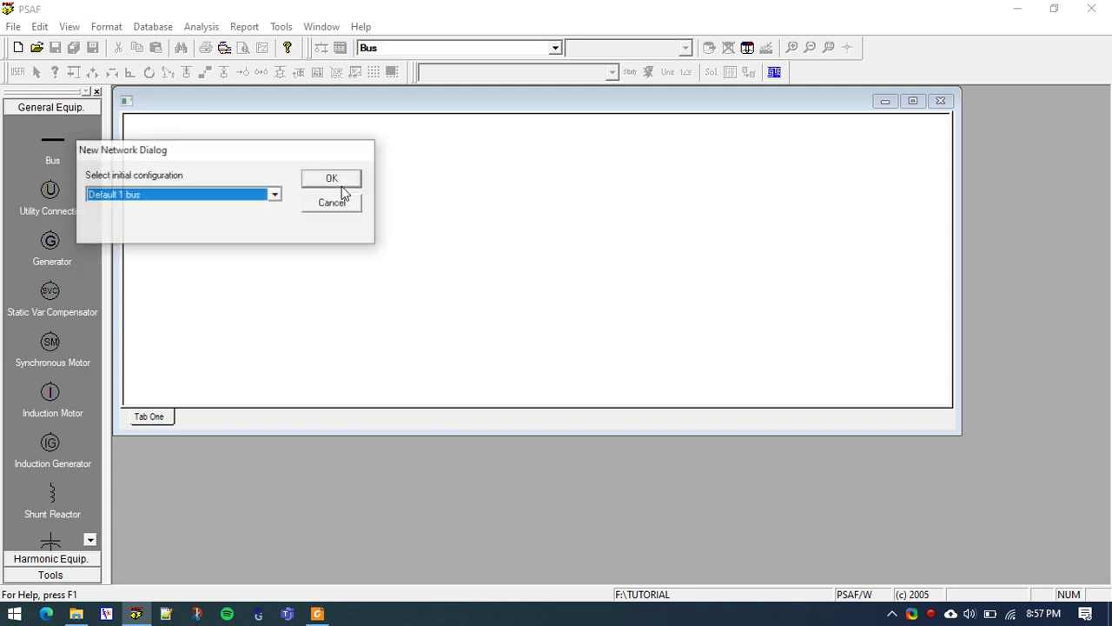
left_click(194, 195)
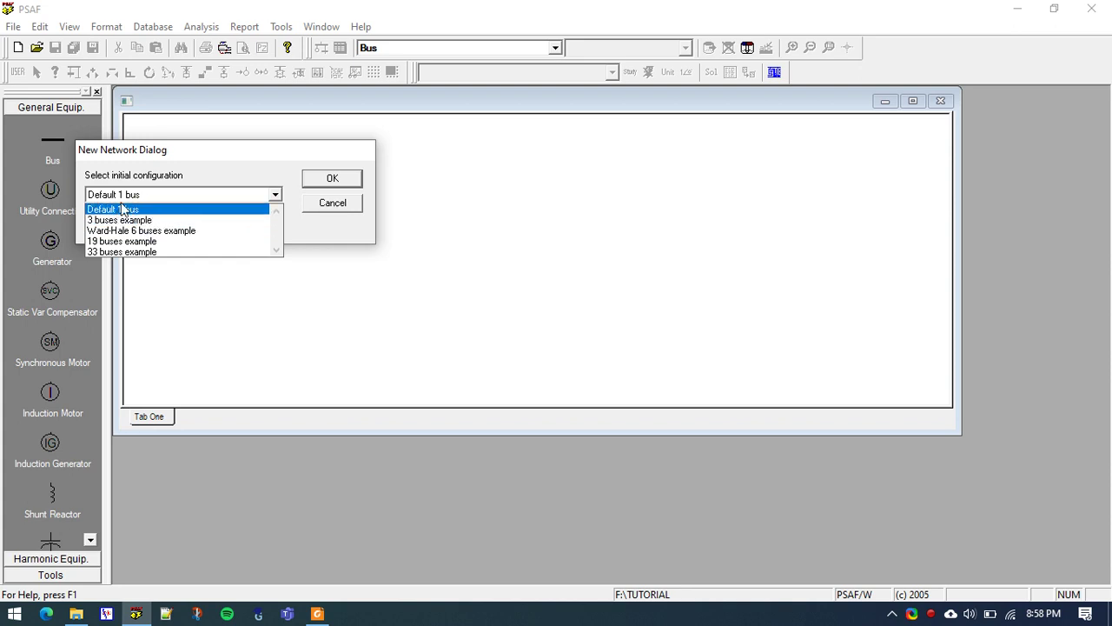
left_click(182, 211)
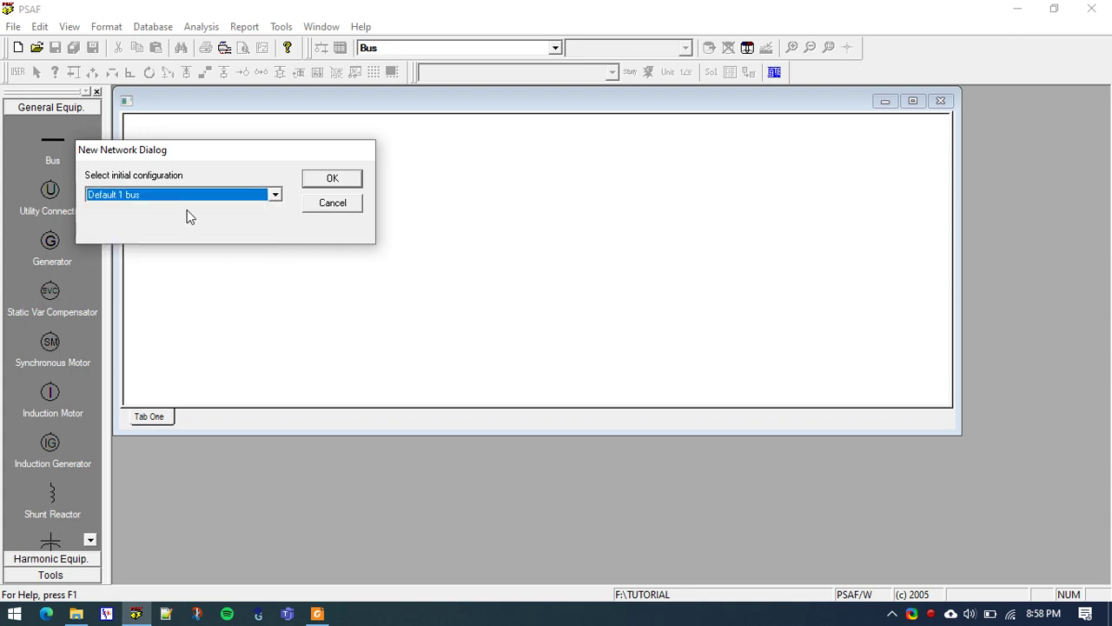
left_click(339, 180)
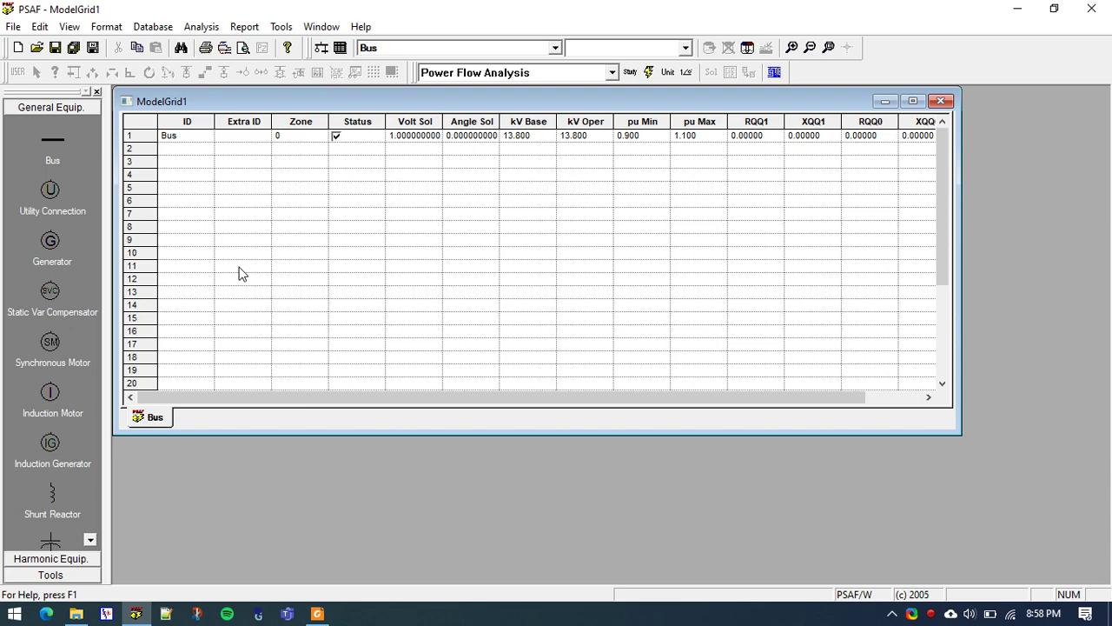
Step: Select the first bus row and compare it with the tutorial's bus data
left_click(183, 137)
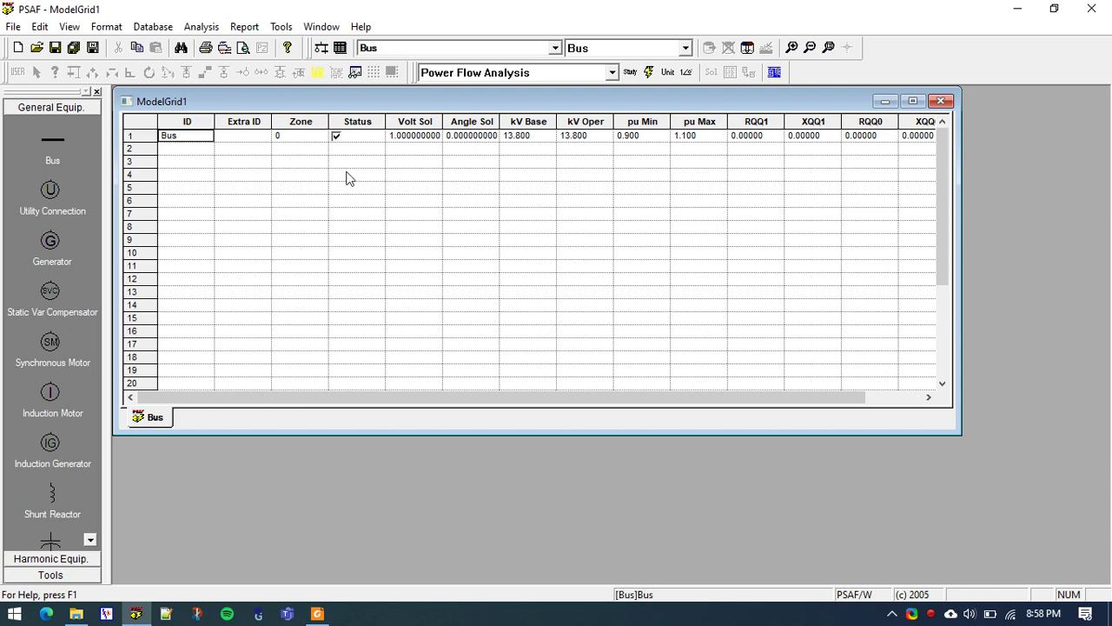
key("alt+Tab")
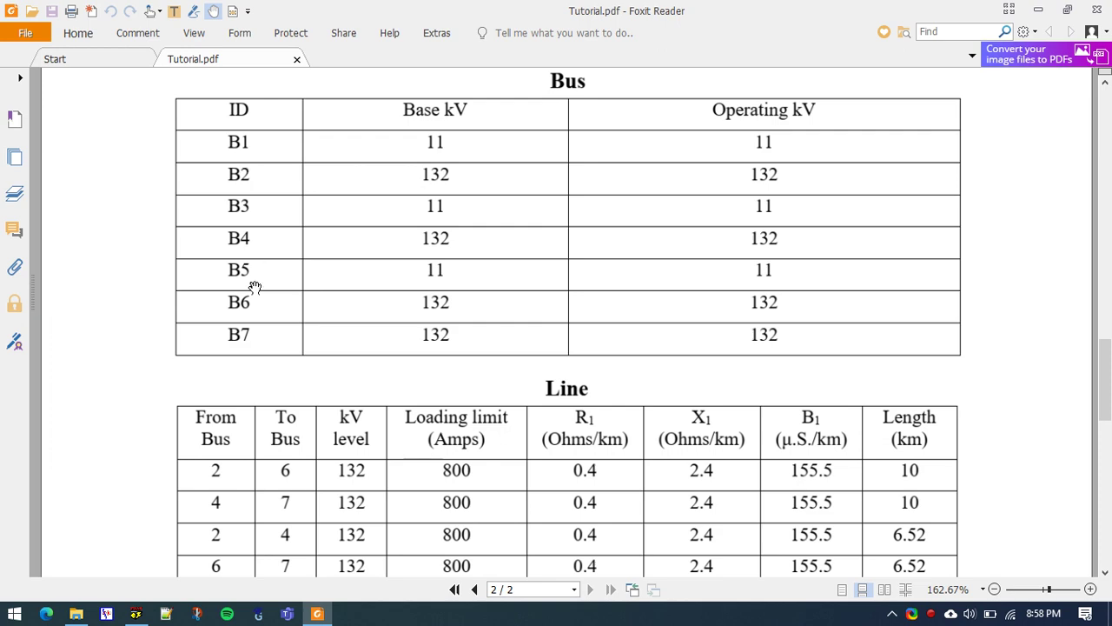
key("alt+Tab")
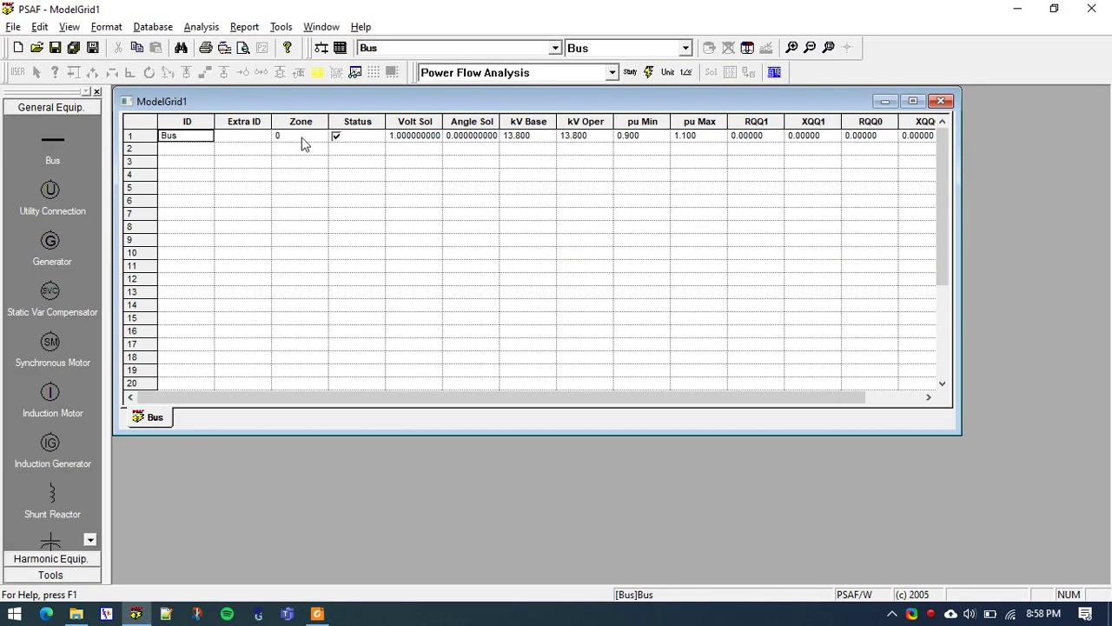
Step: Name the seven buses B1 through B7 in capitals
key("Caps_Lock")
type("B1")
key("Return")
type("B2")
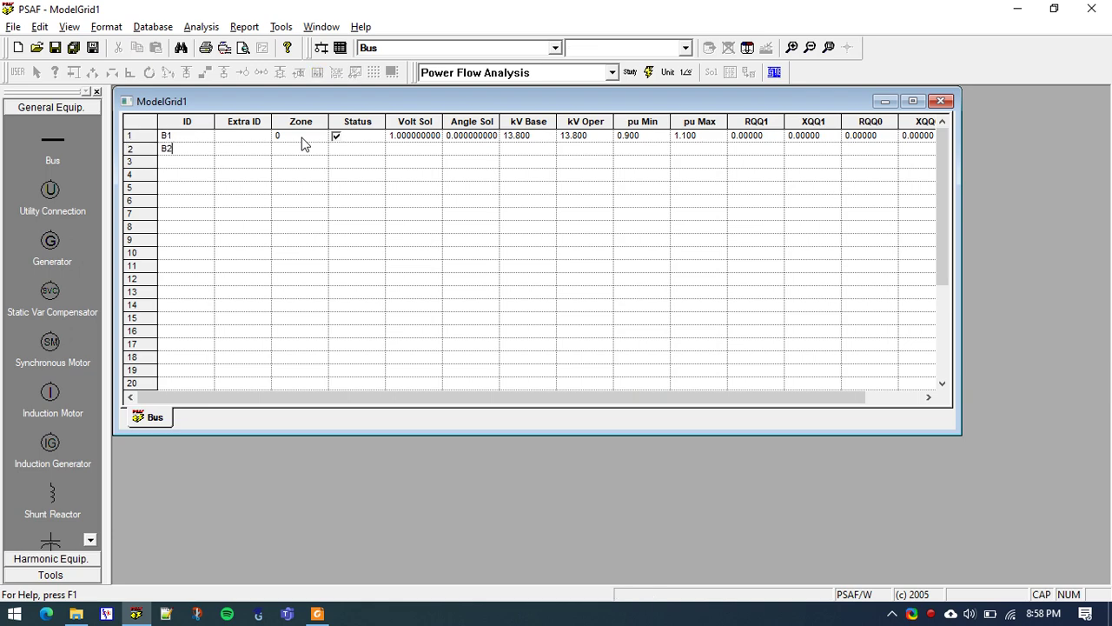
key("Return")
type("B3")
key("Return")
type("B")
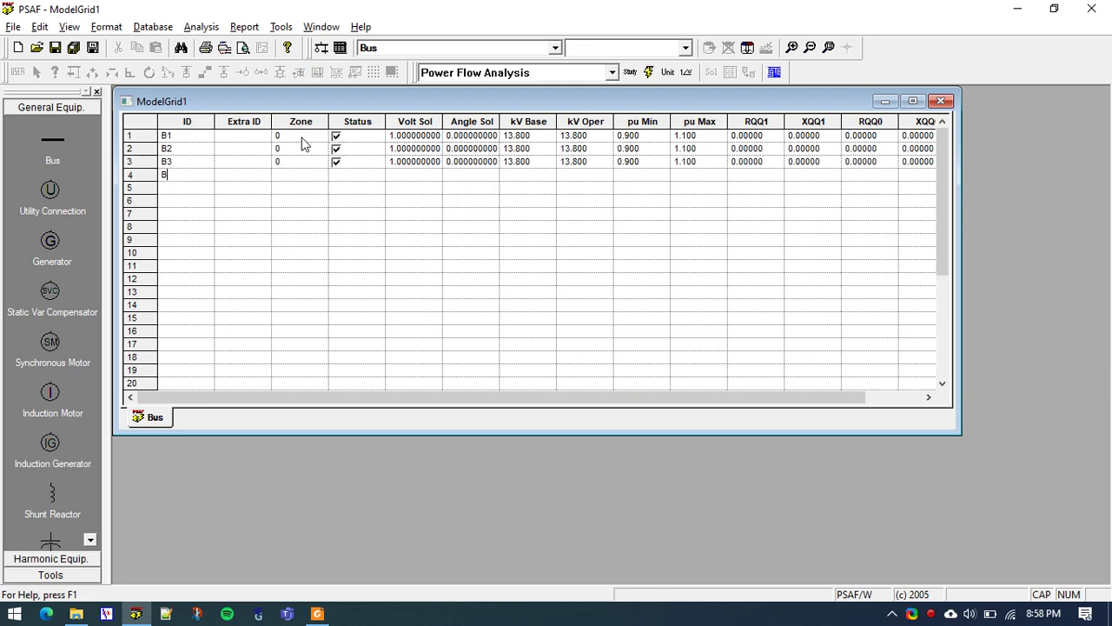
type("4")
key("Return")
type("B5")
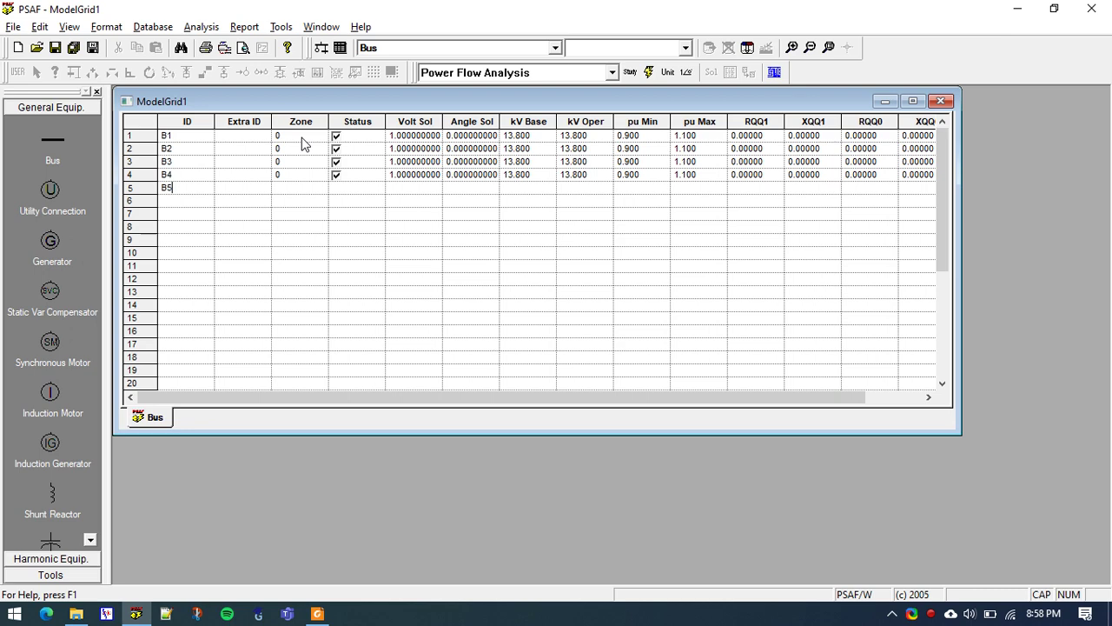
key("Return")
type("B6")
key("Return")
type("B7")
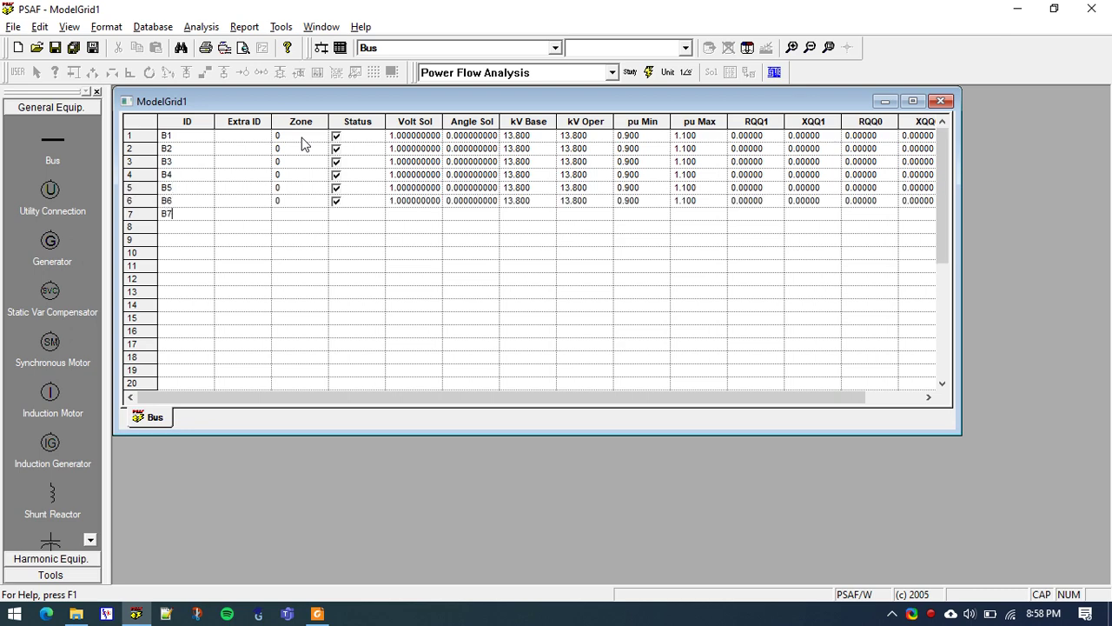
key("Return")
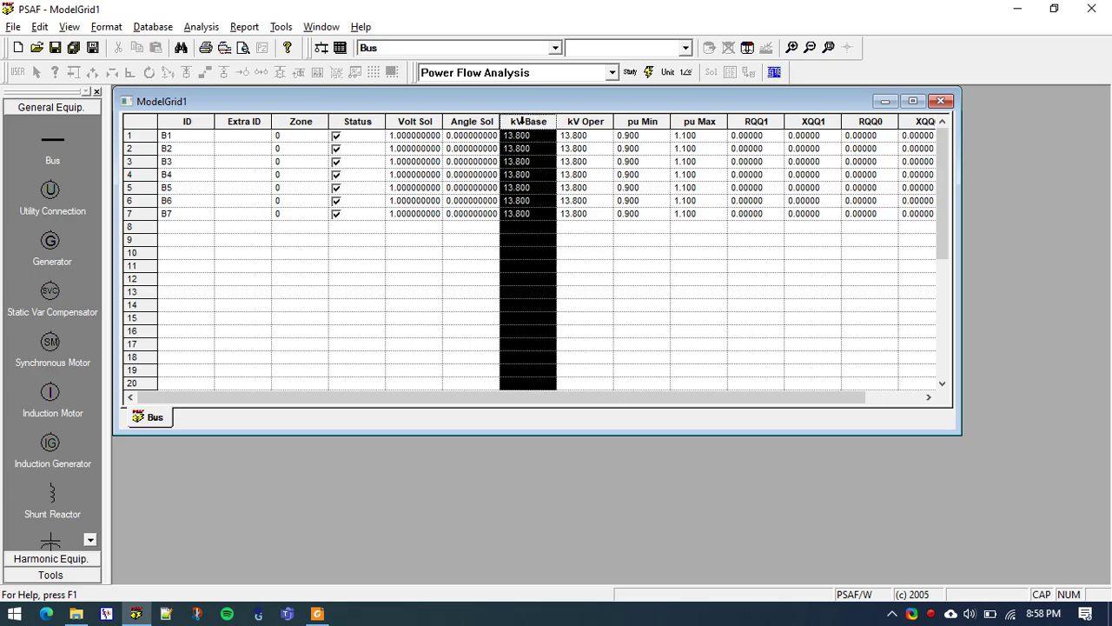
Step: Select the kV Base and kV Oper columns and review the tutorial's 11/132 kV bus voltages
left_click_drag(533, 121, 584, 121)
left_click(591, 201)
key("alt+Tab")
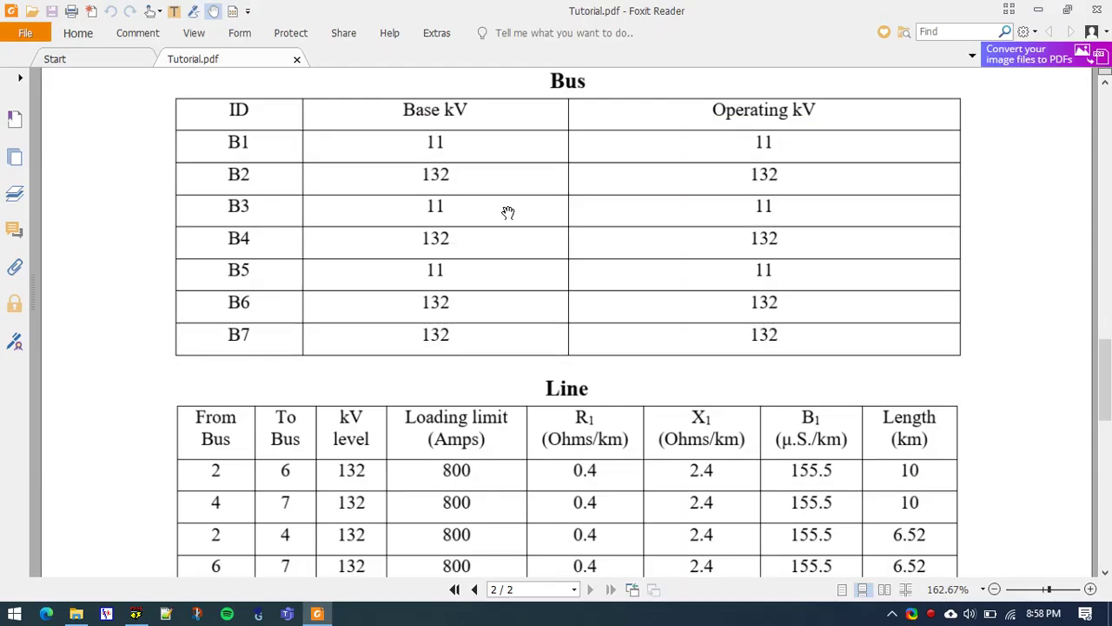
scroll(467, 184, "up", 1)
scroll(461, 169, "up", 1)
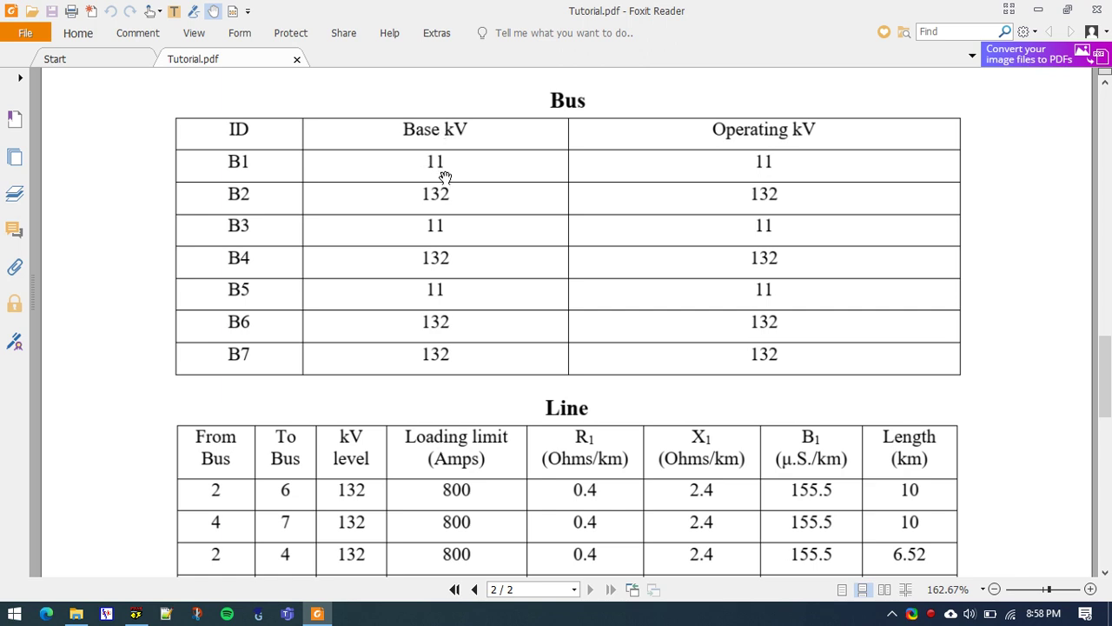
Step: Enter kV Base values: 11 for B1, B3, B5 and 132 for B2, B4, B6, B7
key("alt+Tab")
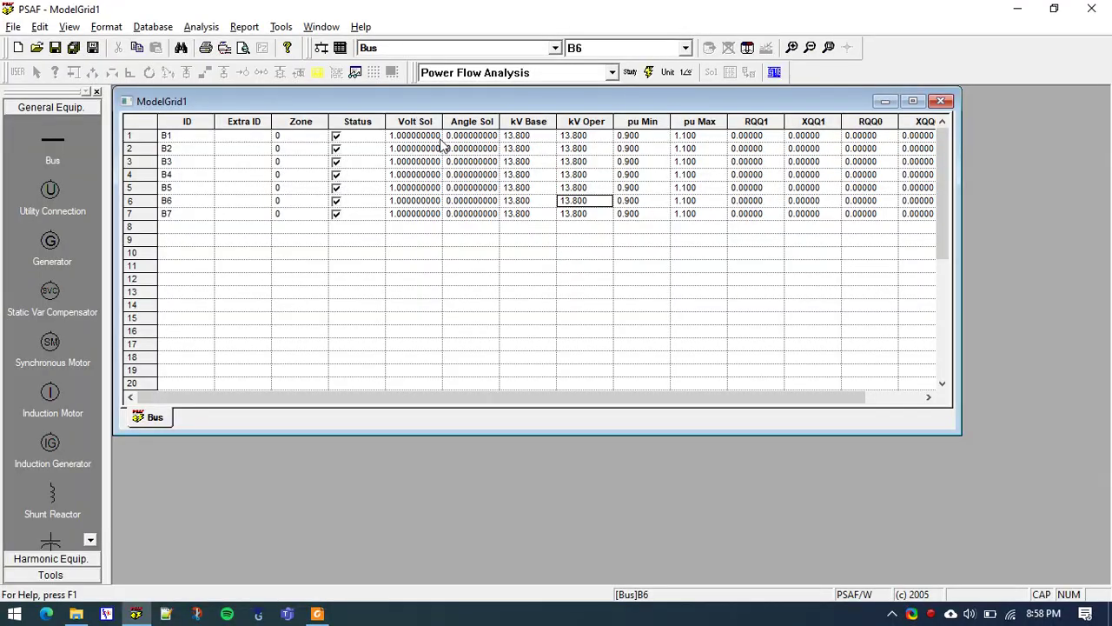
left_click(526, 136)
type("11")
key("Return")
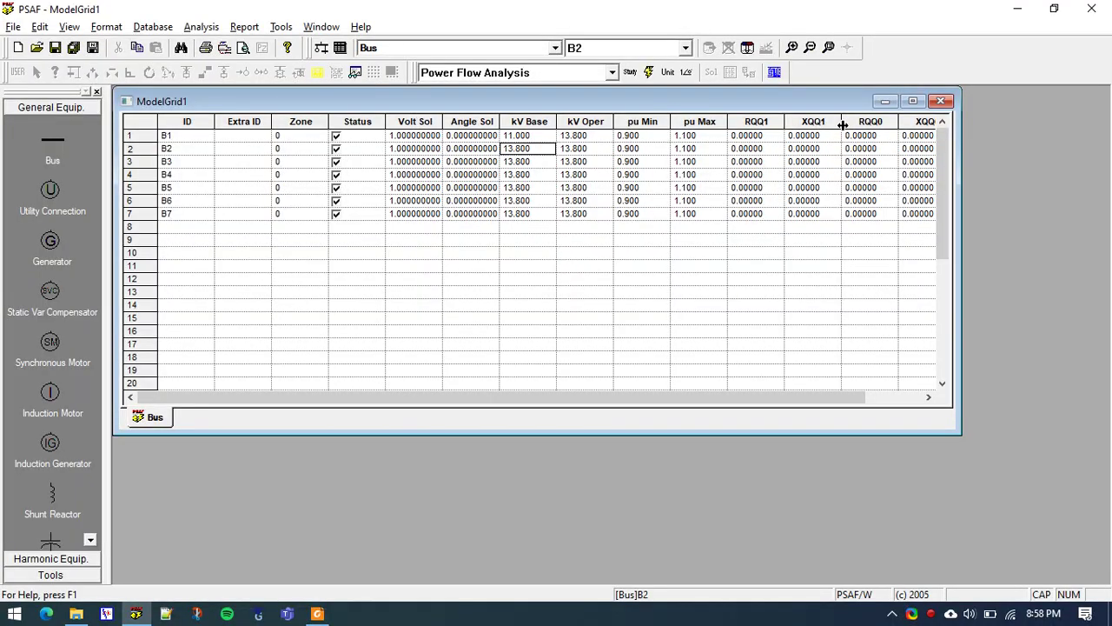
type("132")
key("Return")
type("11")
key("Return")
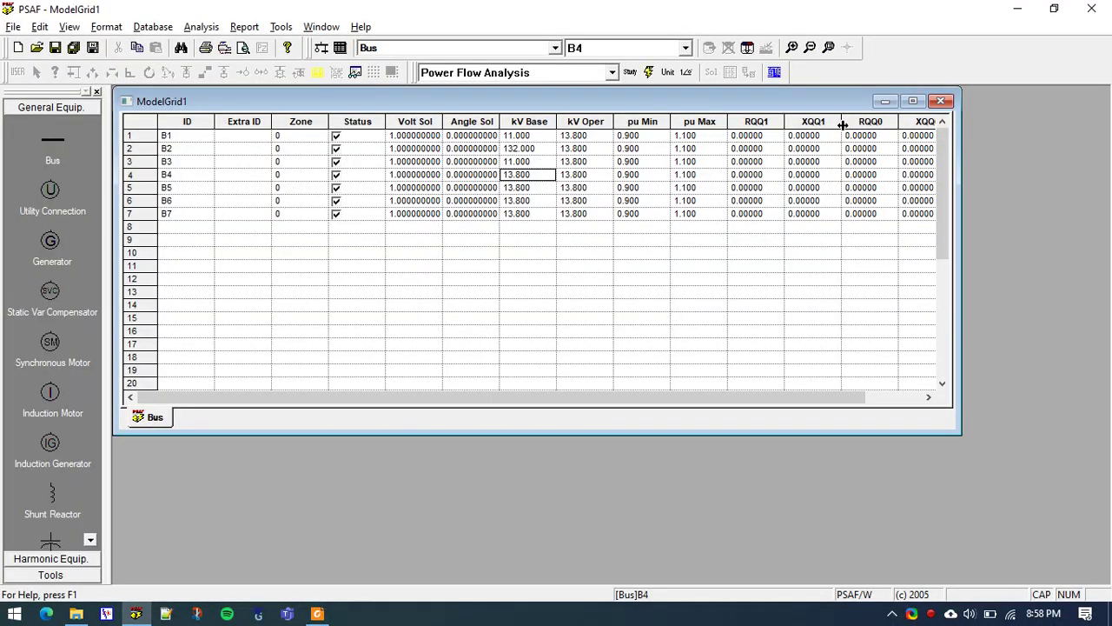
type("132")
key("Return")
type("11")
key("Return")
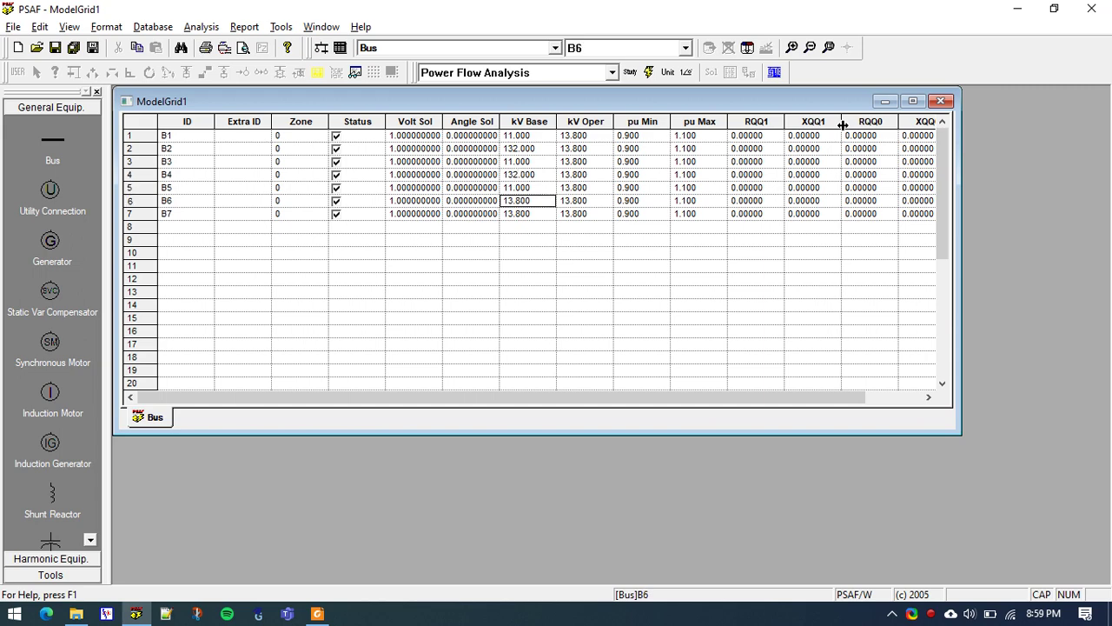
type("132")
key("Return")
type("132")
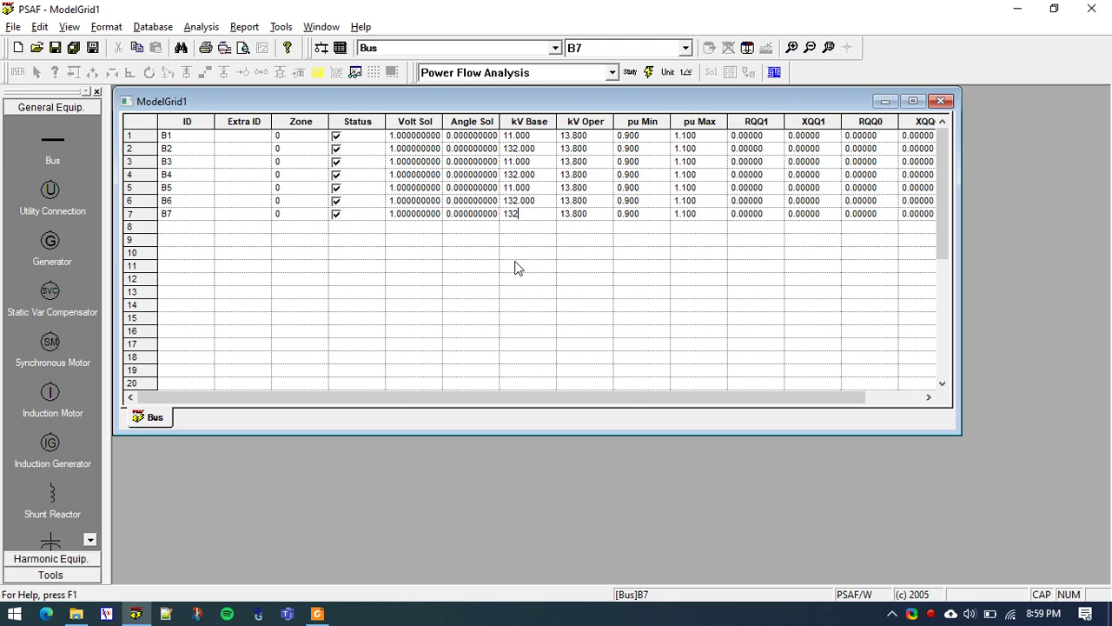
left_click(585, 173)
key("Up")
key("Up")
key("Up")
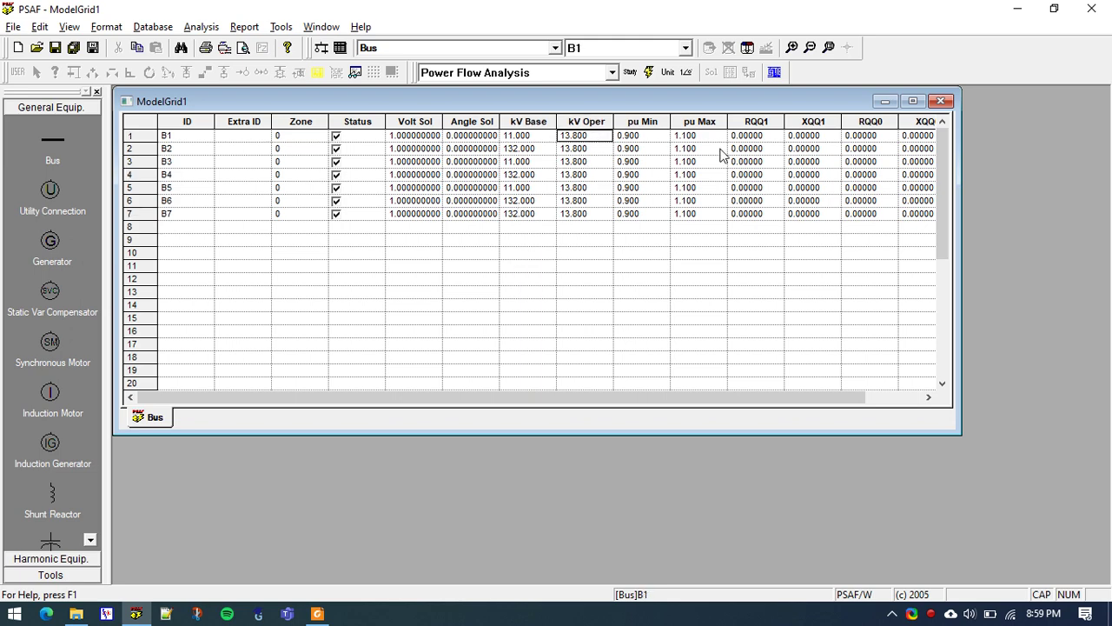
Step: Enter kV Oper values: 11 for B1, B3, B5 and 132 for B2, B4, B6, B7
left_click_drag(536, 137, 536, 229)
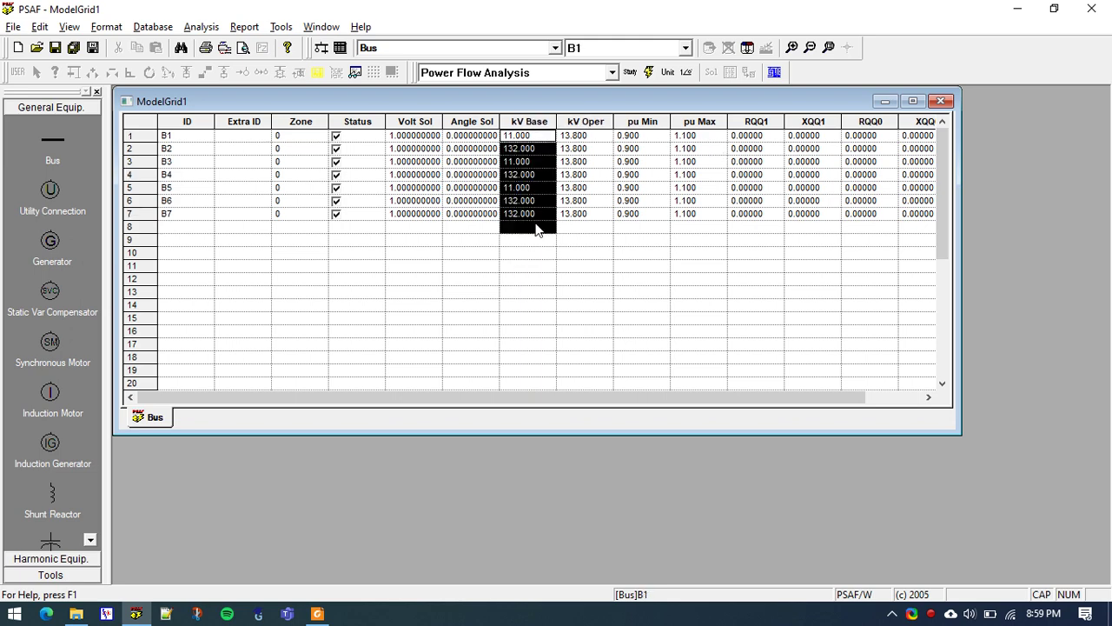
key("Tab")
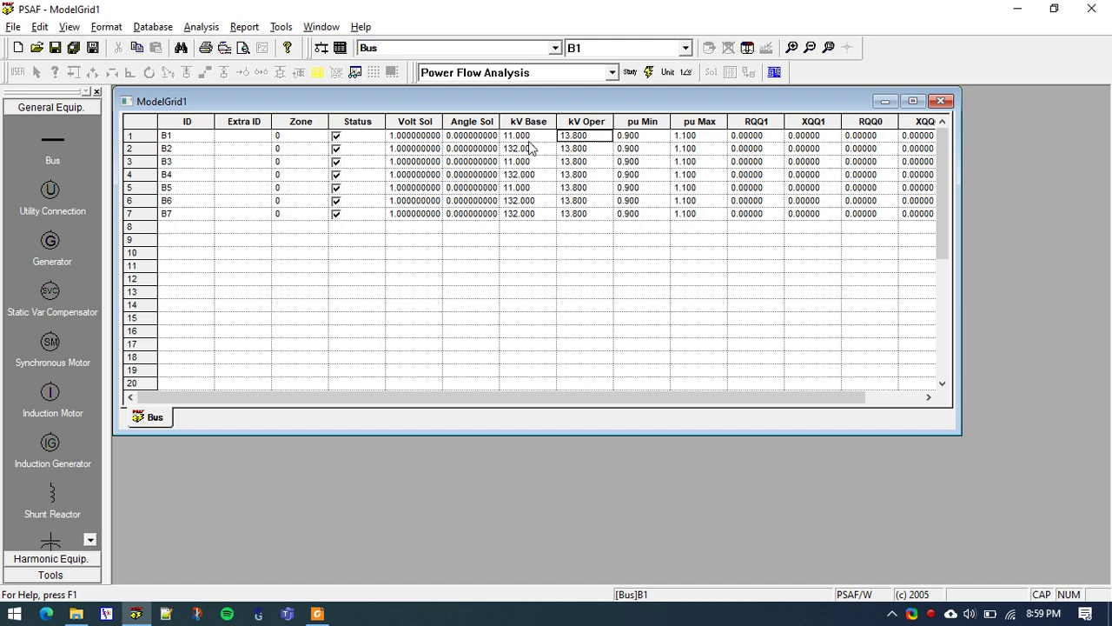
left_click_drag(536, 136, 536, 215)
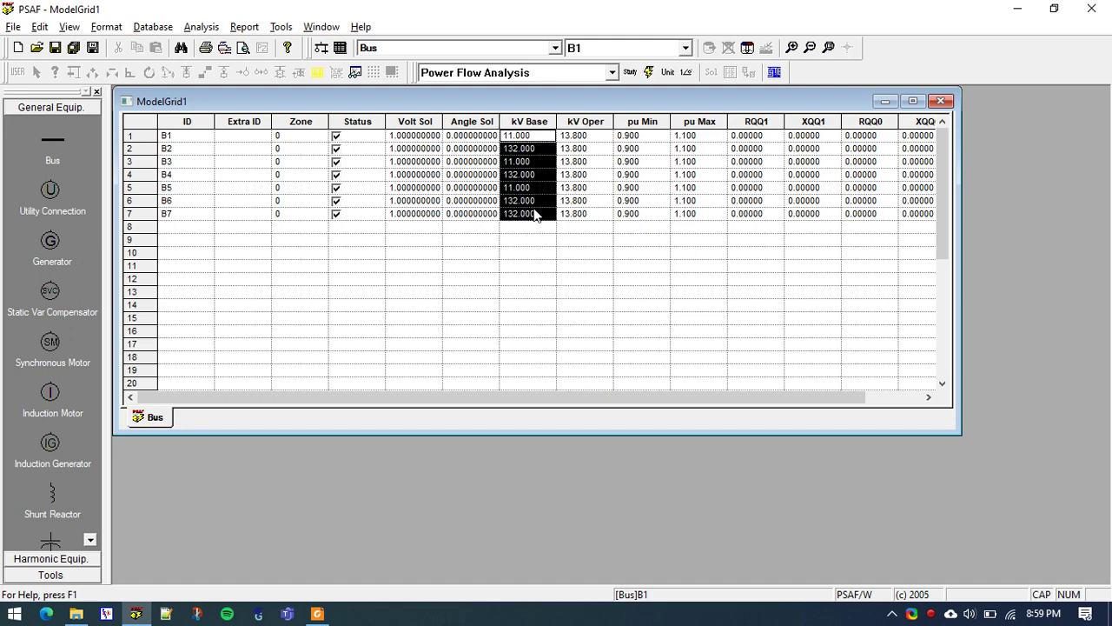
key("Tab")
type("11")
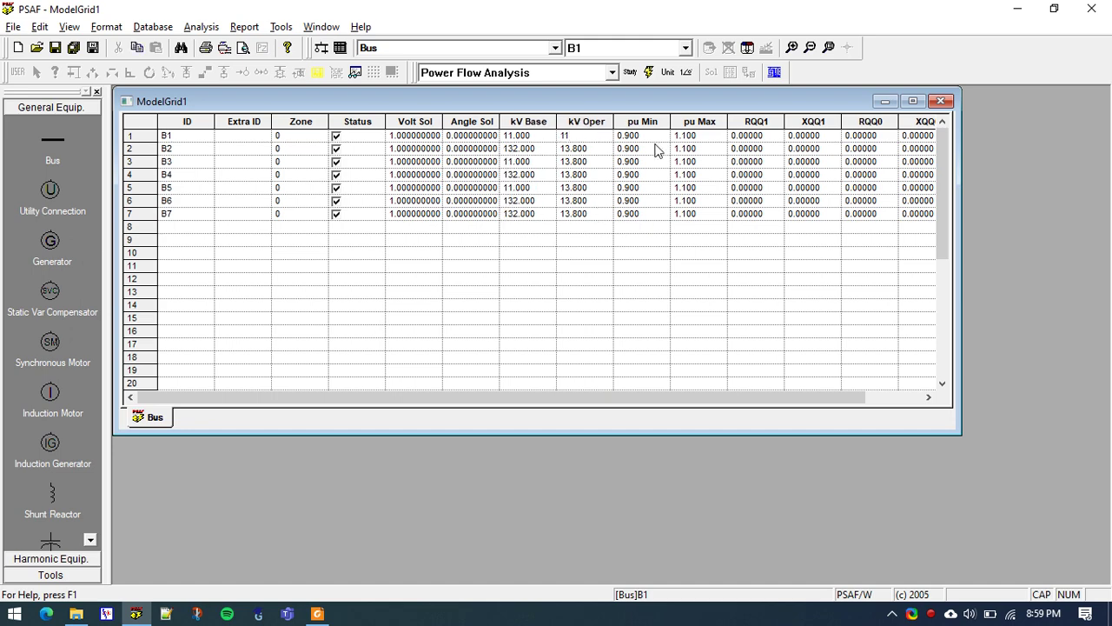
key("Return")
type("132")
key("Return")
type("11")
key("Return")
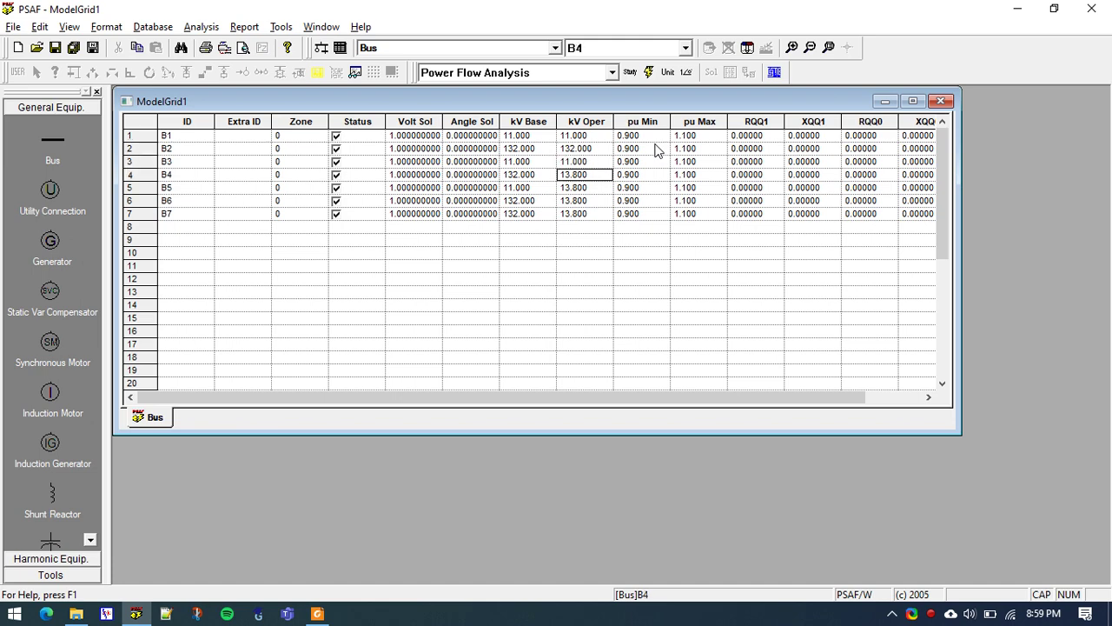
type("132")
key("Return")
type("11")
key("Return")
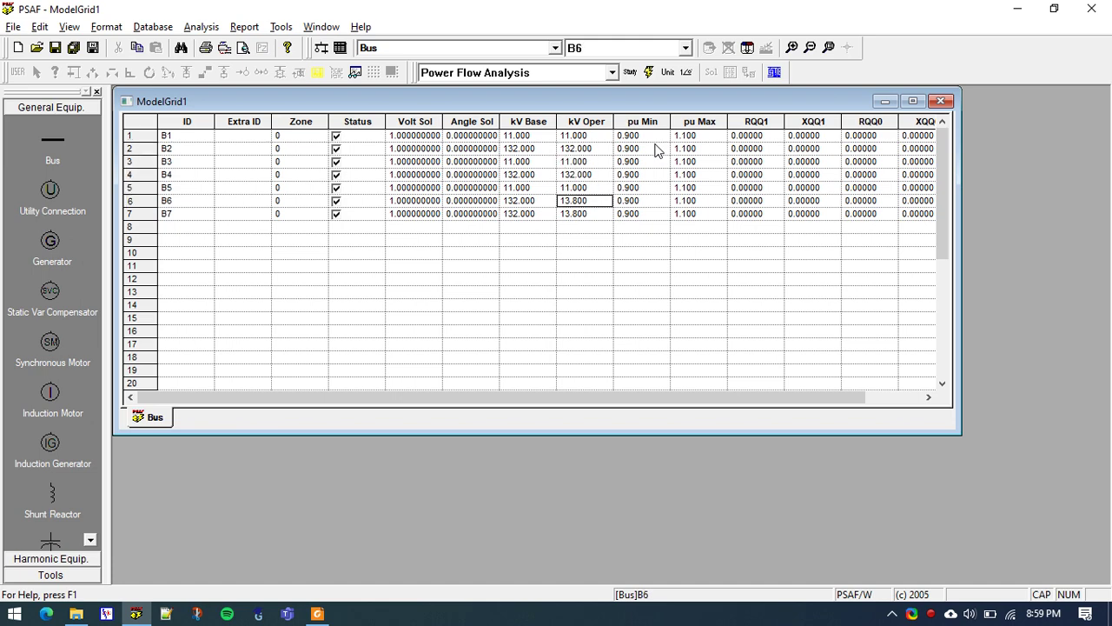
type("13")
key("Return")
type("13")
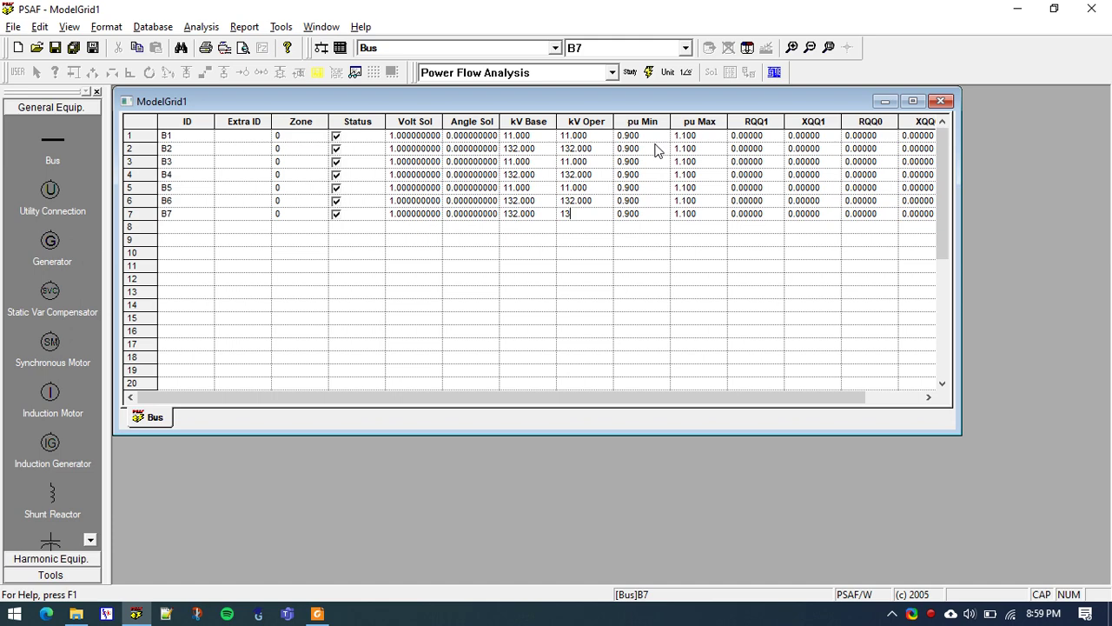
type("2")
key("Return")
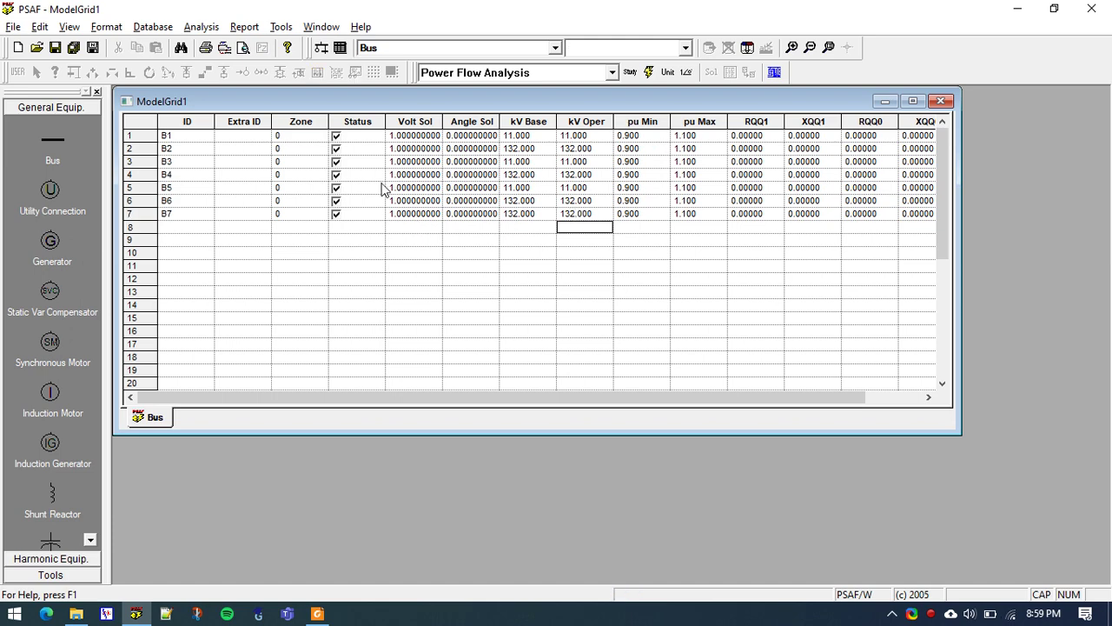
Step: Choose Line as the equipment type and open an empty Line table
key("alt+Tab")
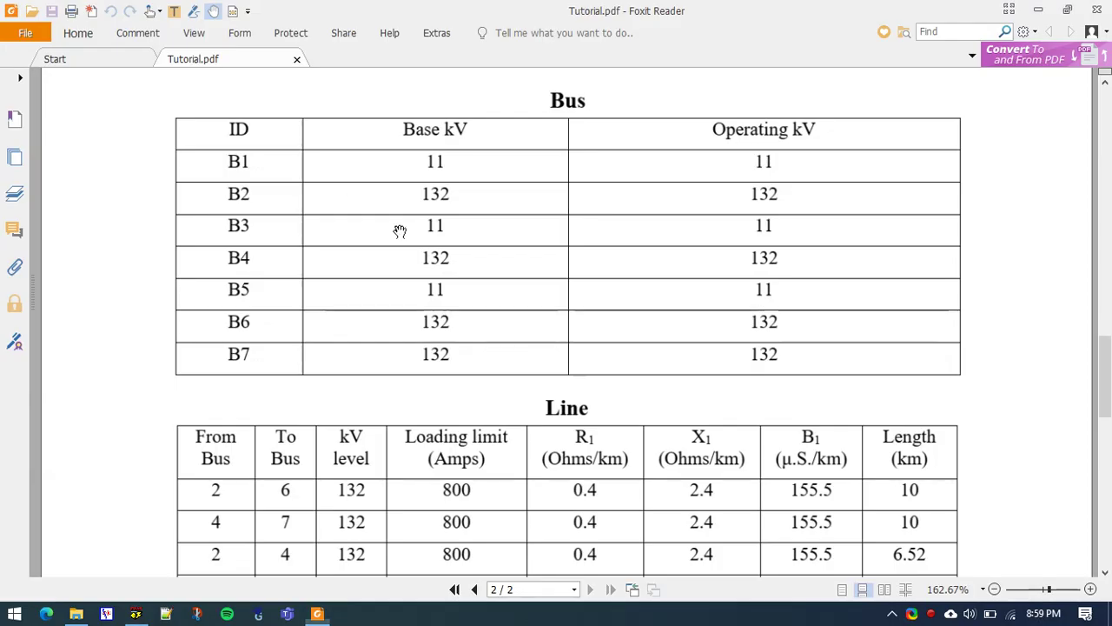
scroll(421, 257, "down", 5)
key("alt+Tab")
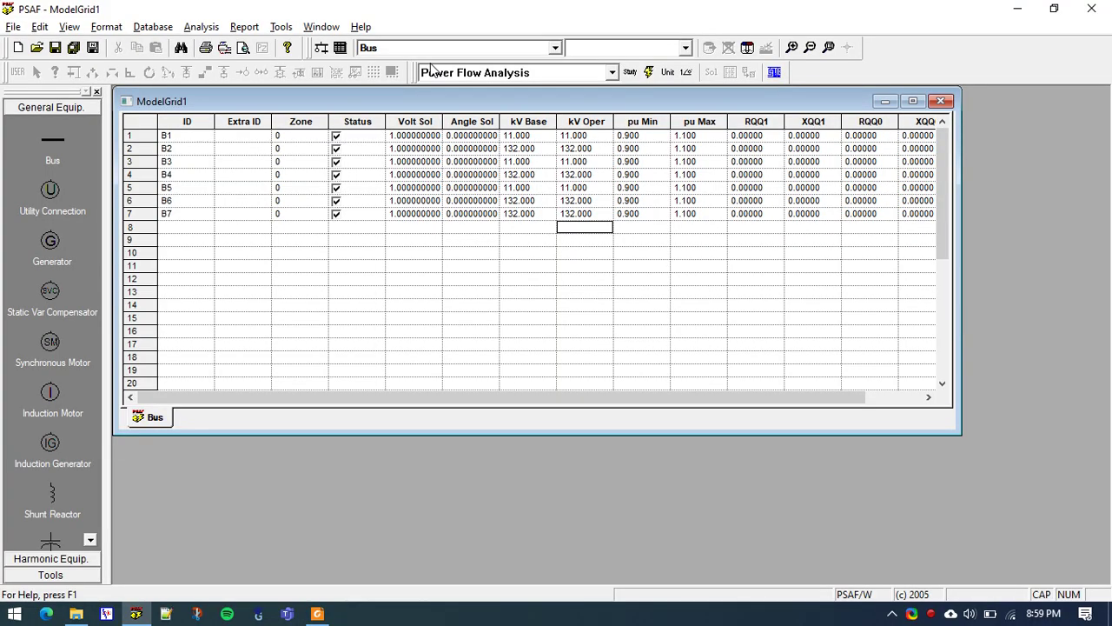
left_click(450, 50)
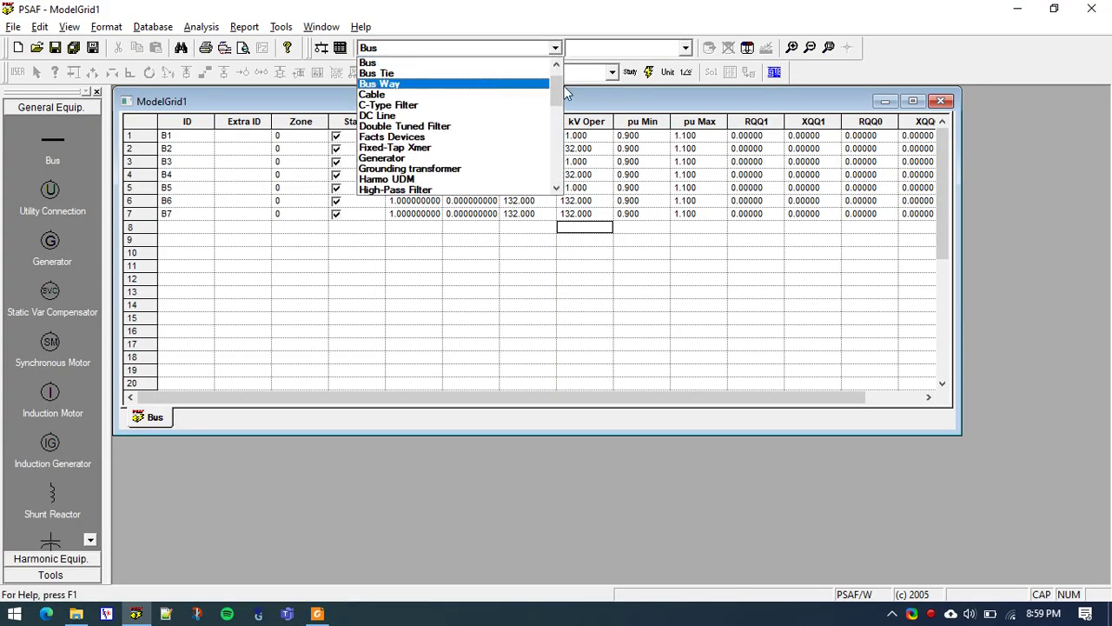
left_click_drag(557, 82, 557, 122)
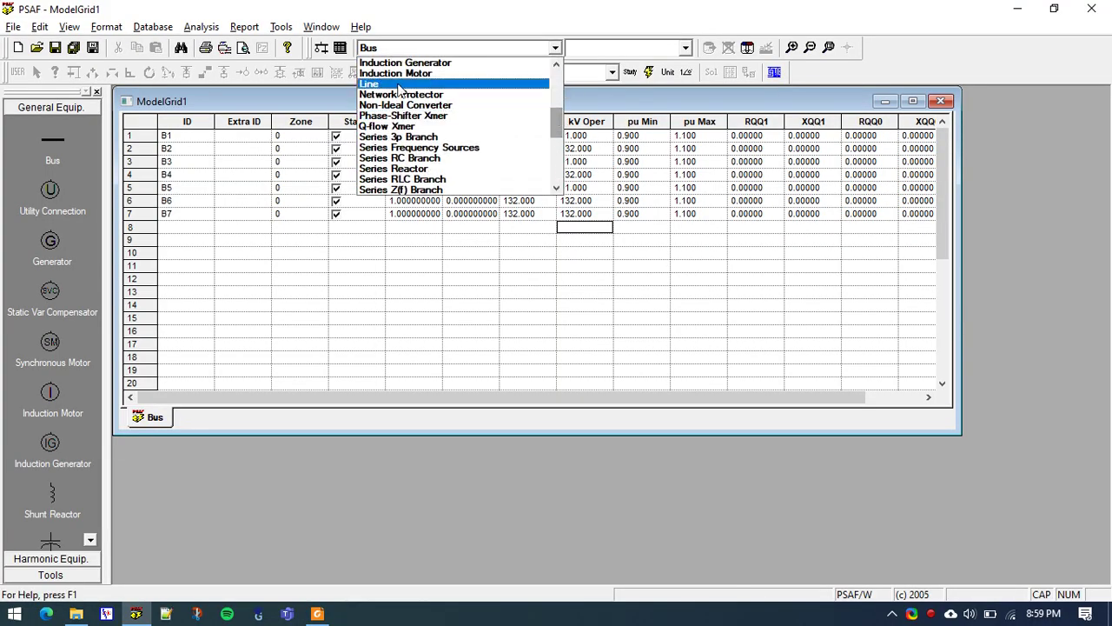
left_click(400, 85)
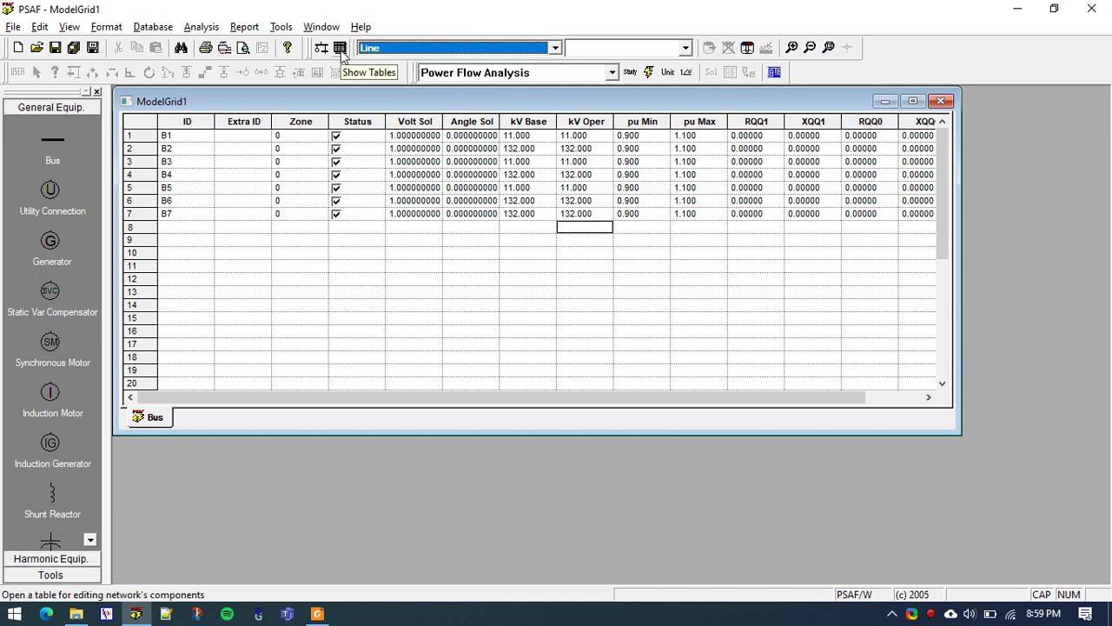
left_click(339, 48)
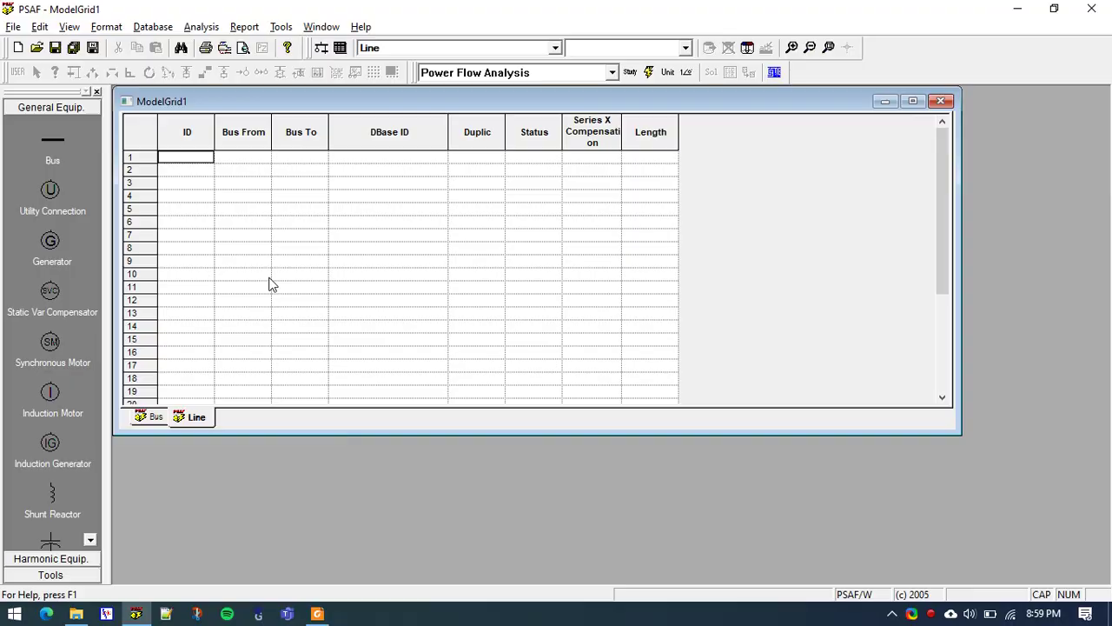
Step: Arrange PSAF on the left and the tutorial PDF on the right to compare with the Line data
key("alt+Tab")
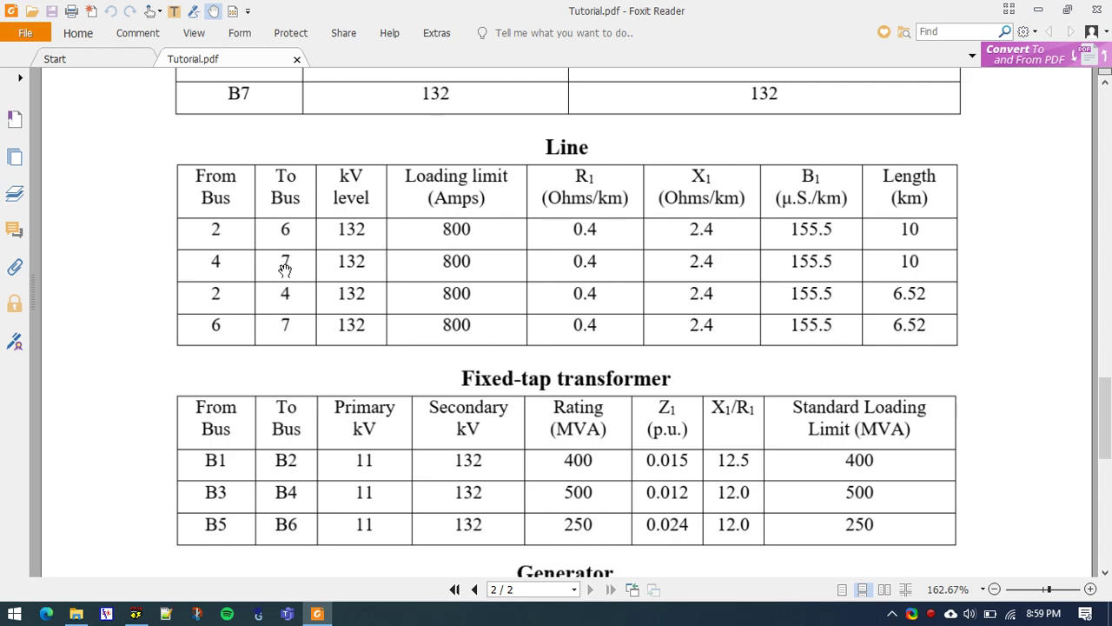
key("super+Right")
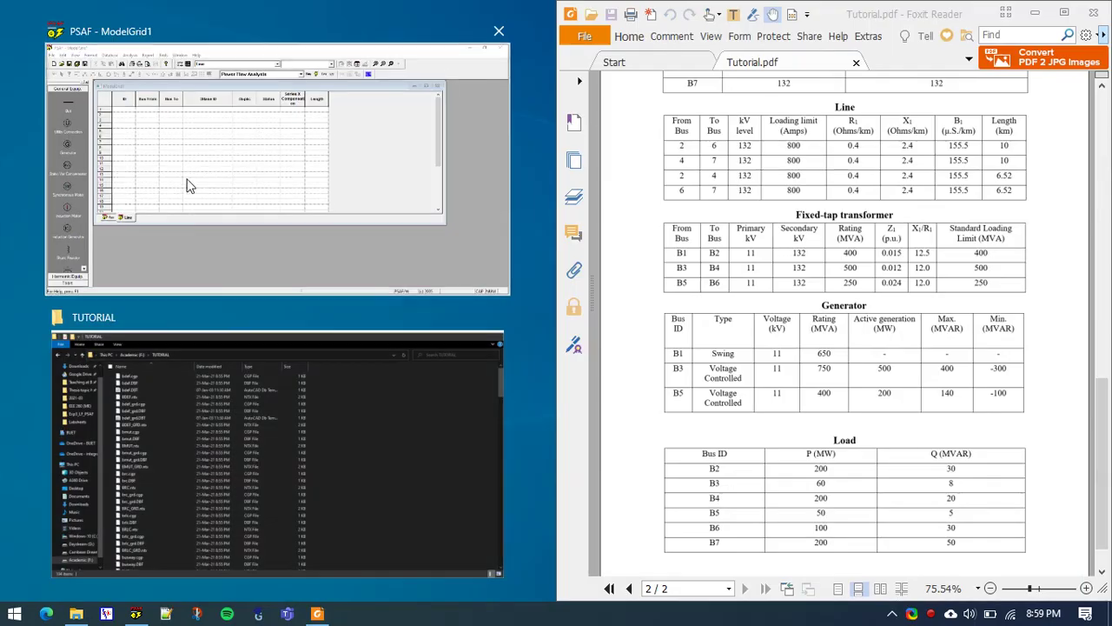
left_click(190, 186)
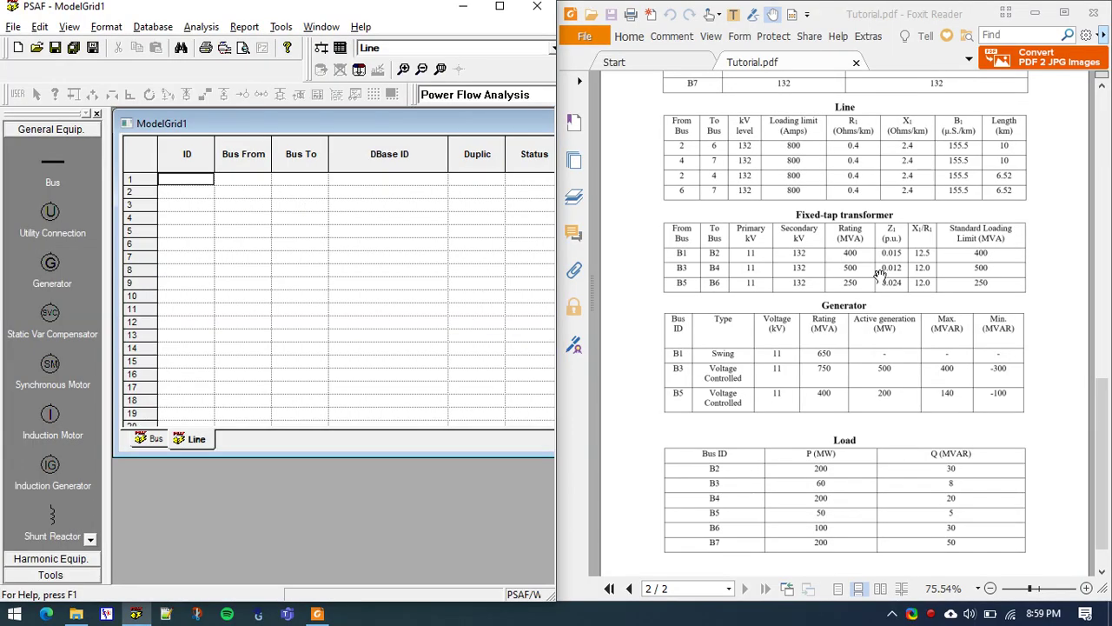
scroll(880, 277, "up", 1, "ctrl")
Step: Enter line IDs L26, L47, L24 and L67 in the Line table
left_click_drag(836, 369, 798, 436)
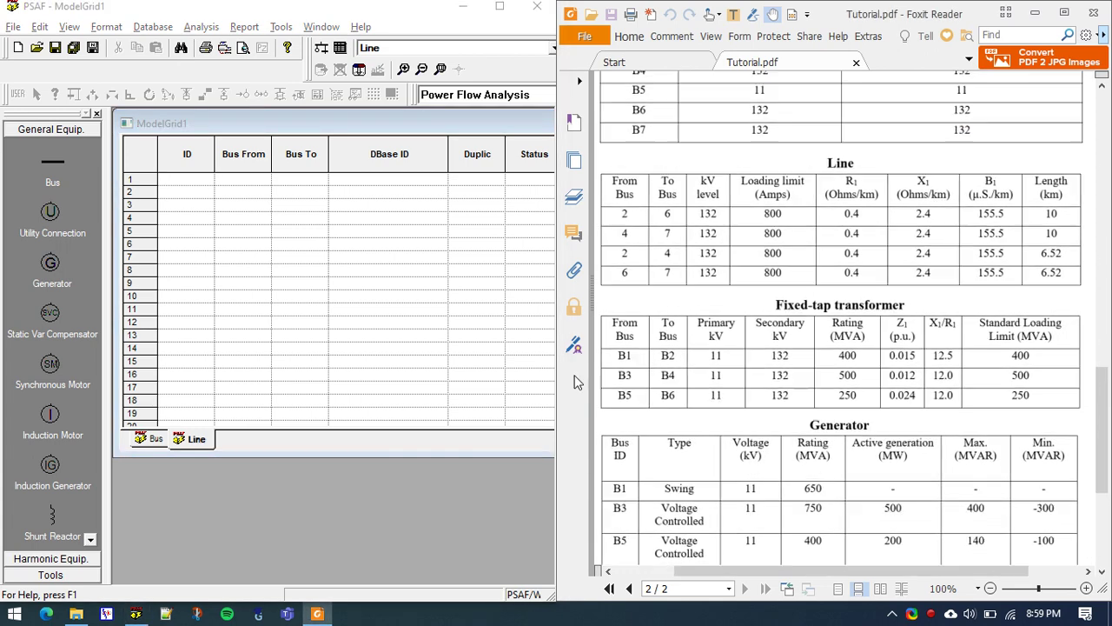
left_click(185, 179)
left_click(197, 178)
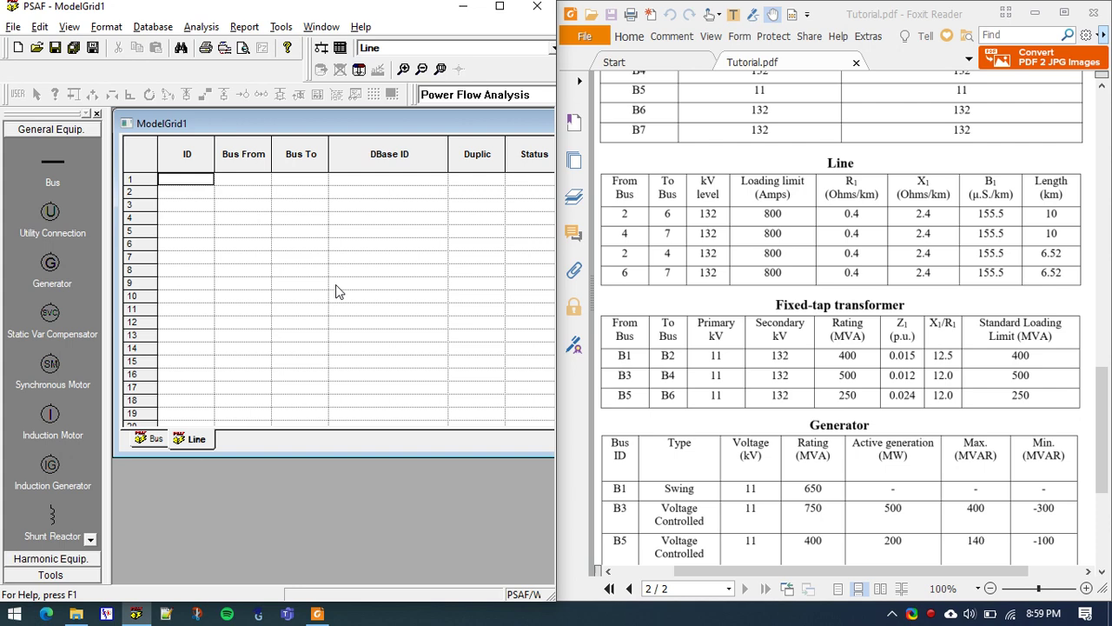
type("L26")
key("Return")
type("L47")
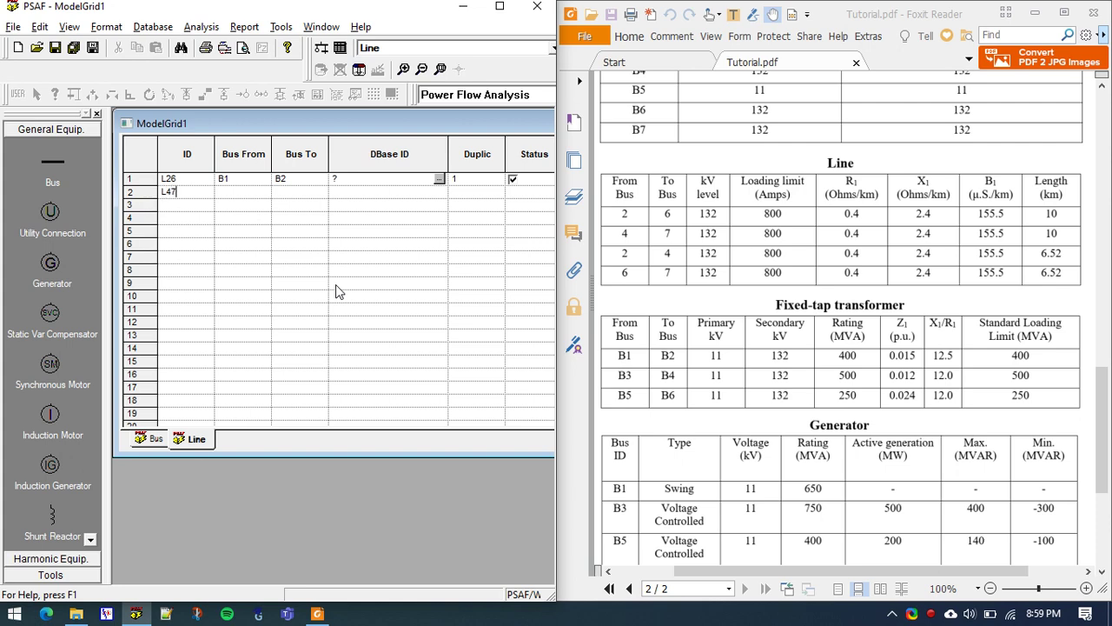
key("Return")
type("L")
type("24")
key("Return")
type("L6")
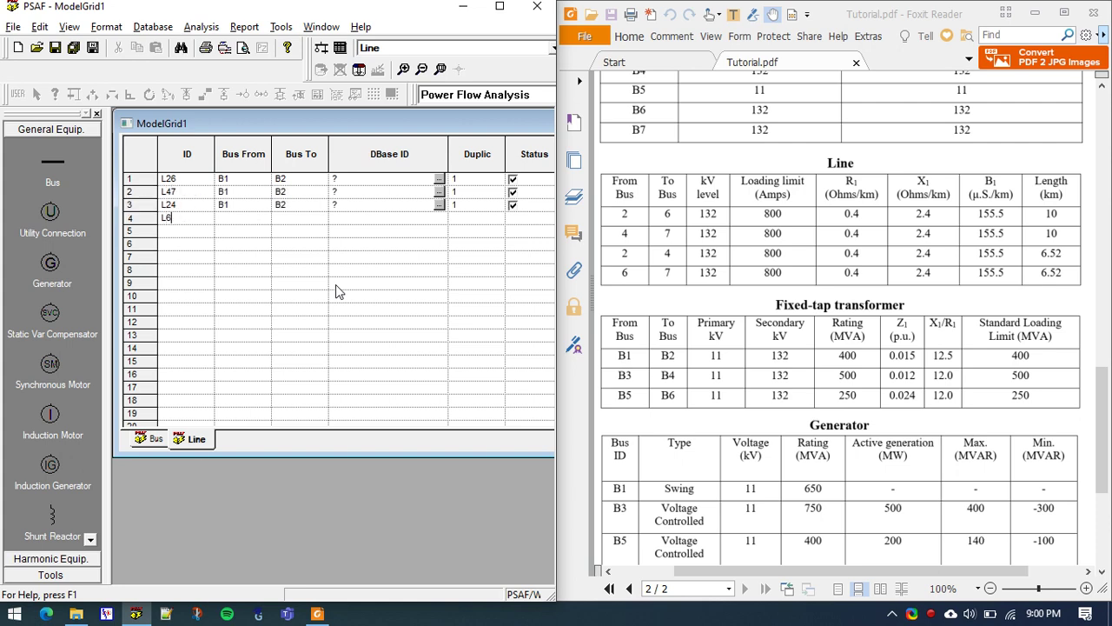
type("7")
key("Tab")
key("Return")
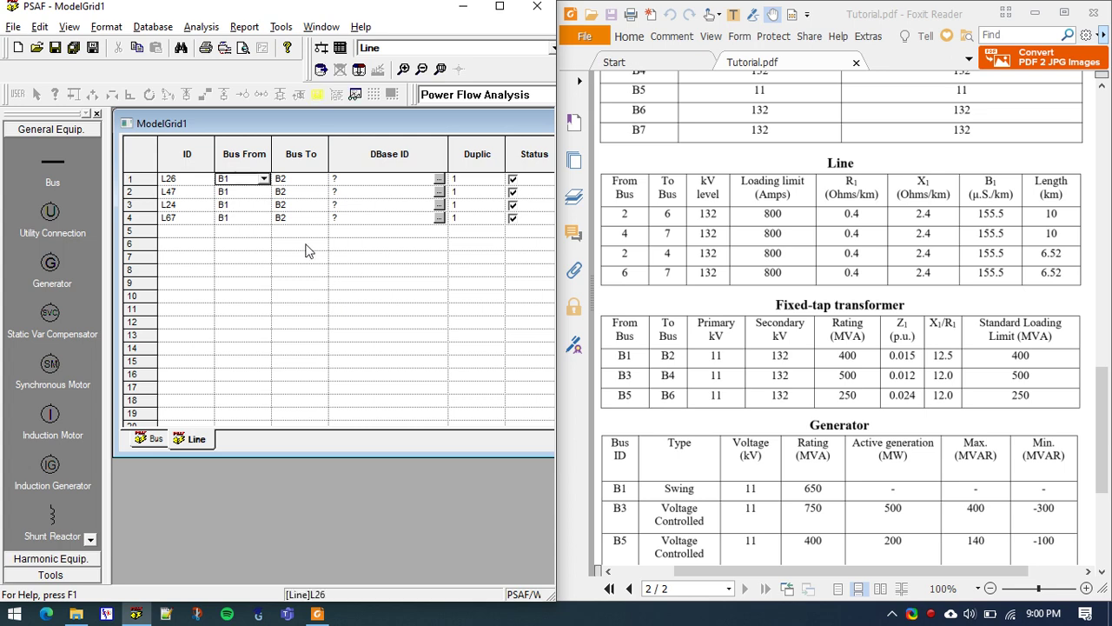
Step: Connect L26 from B1 to B6 and L47 from B4 to B7
left_click(263, 178)
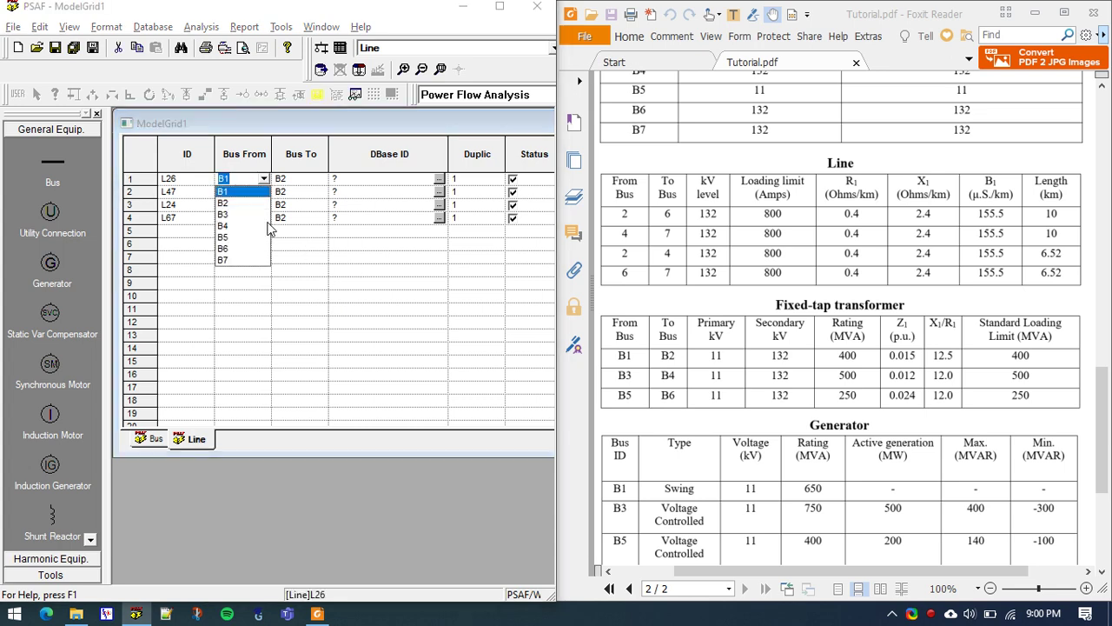
left_click(233, 191)
left_click(300, 178)
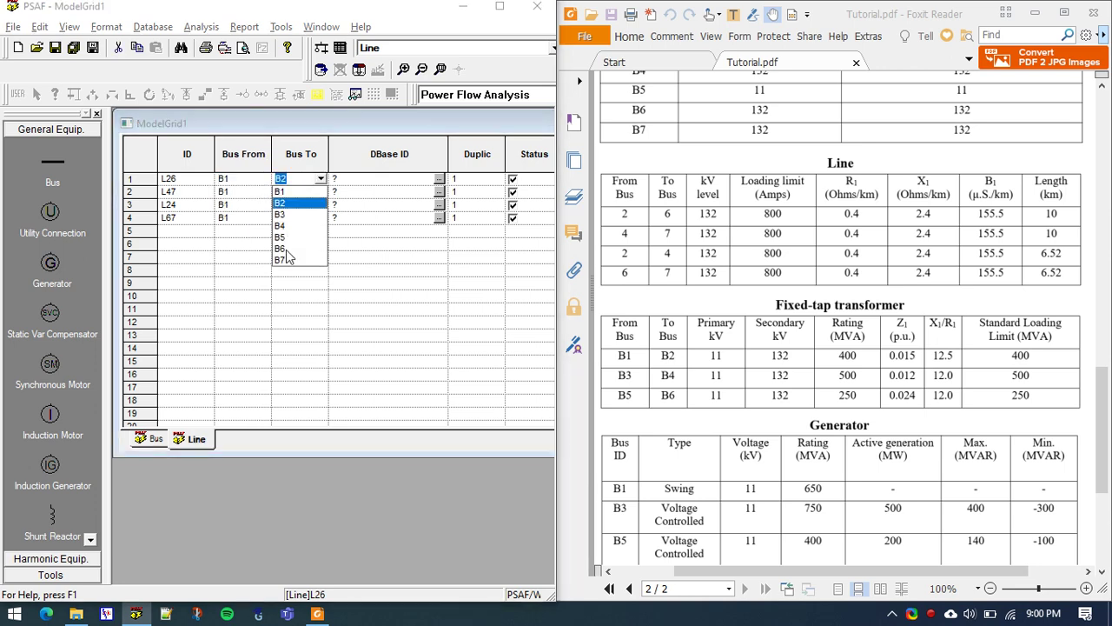
left_click(280, 248)
left_click(230, 192)
left_click(263, 191)
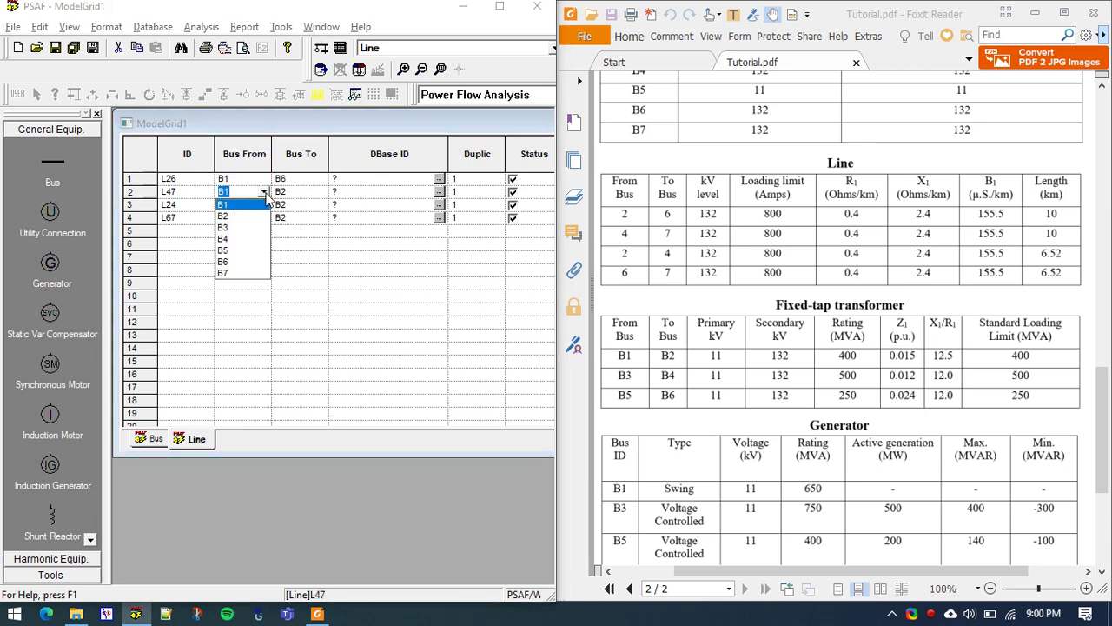
left_click(230, 238)
left_click(321, 191)
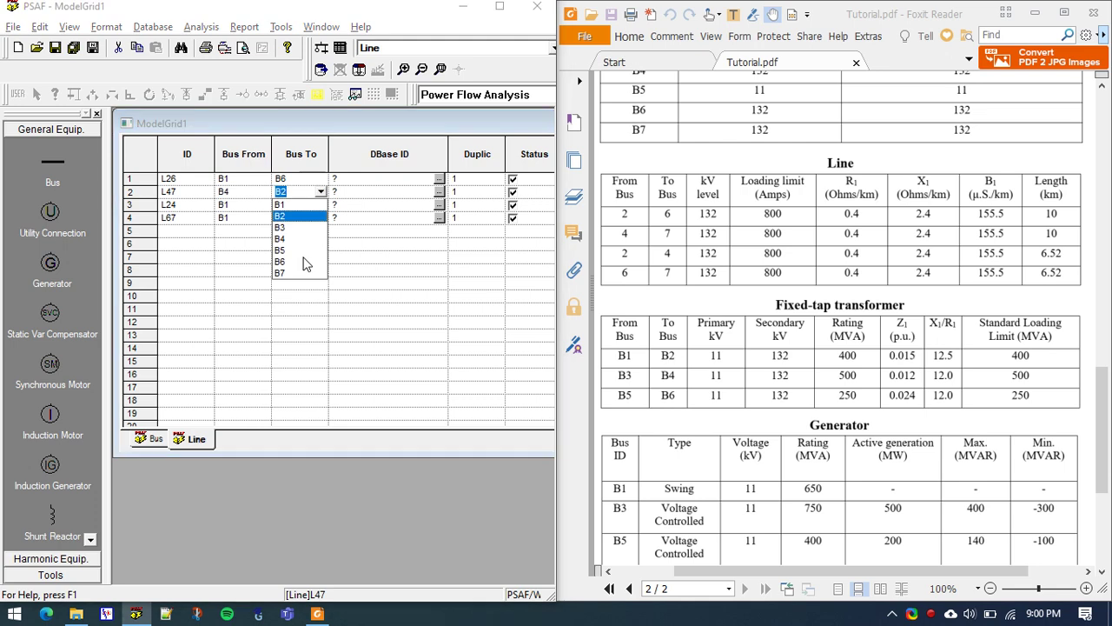
left_click(280, 272)
Step: Connect L24 from B1 to B4 and L67 from B6 to B7
left_click(233, 204)
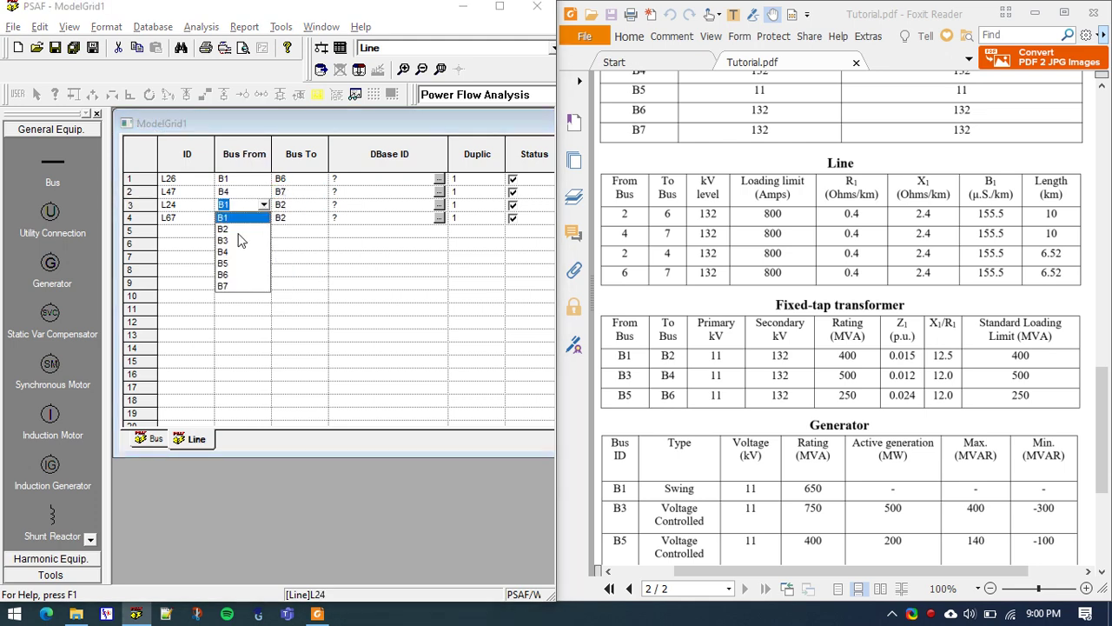
left_click(230, 217)
left_click(313, 204)
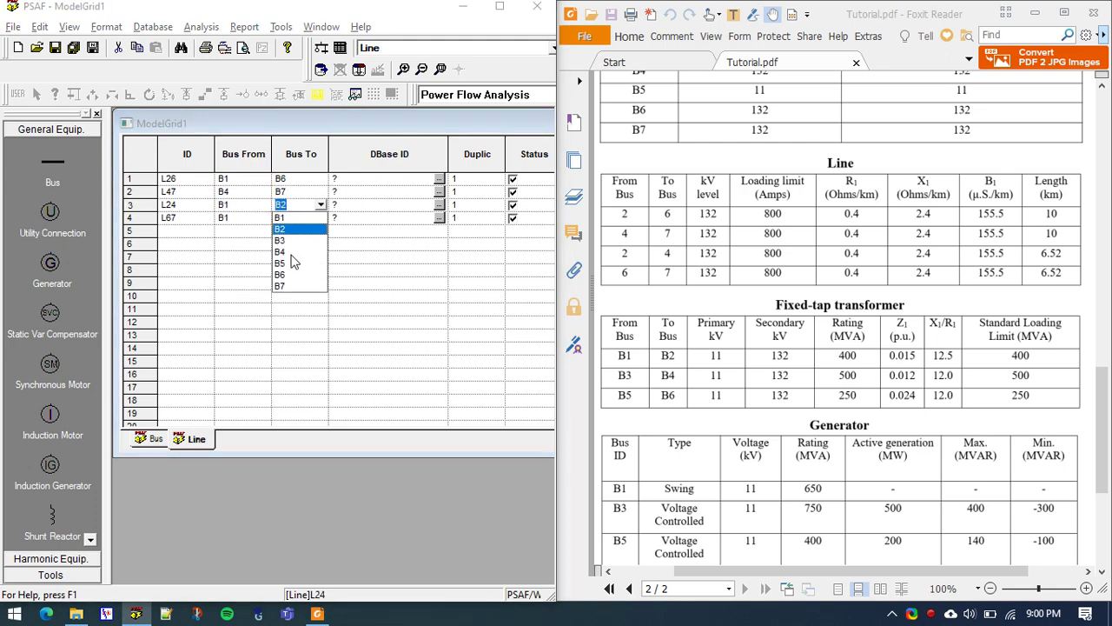
left_click(291, 253)
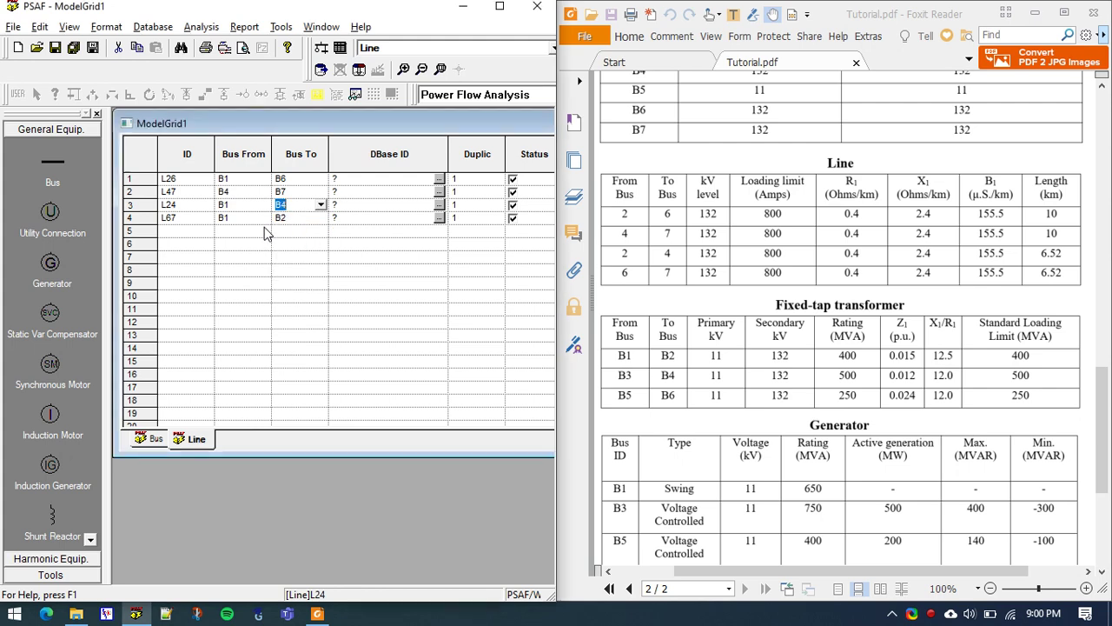
left_click(263, 217)
left_click(243, 288)
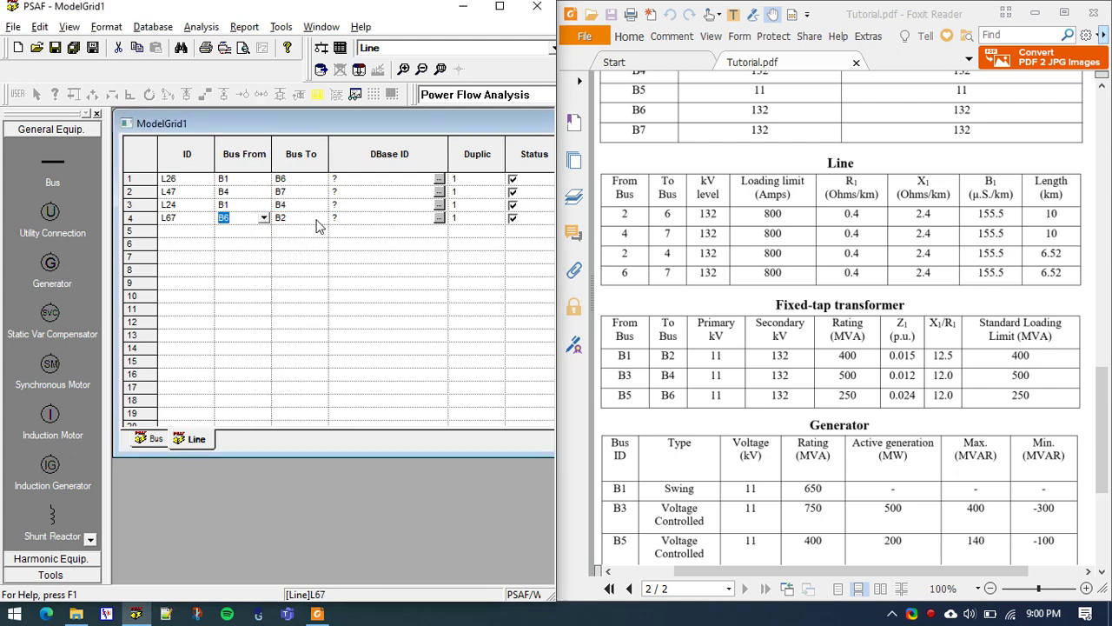
left_click(315, 219)
left_click(291, 300)
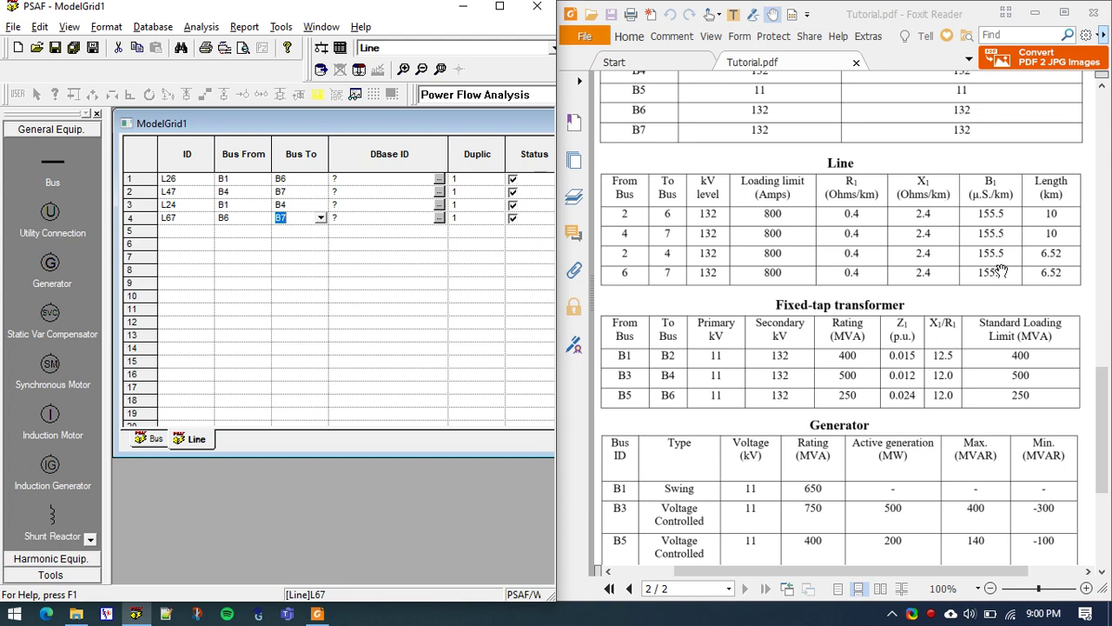
Step: Open L26's DEF_VALUES line database record with PSAF snapped beside the PDF
left_click(439, 178)
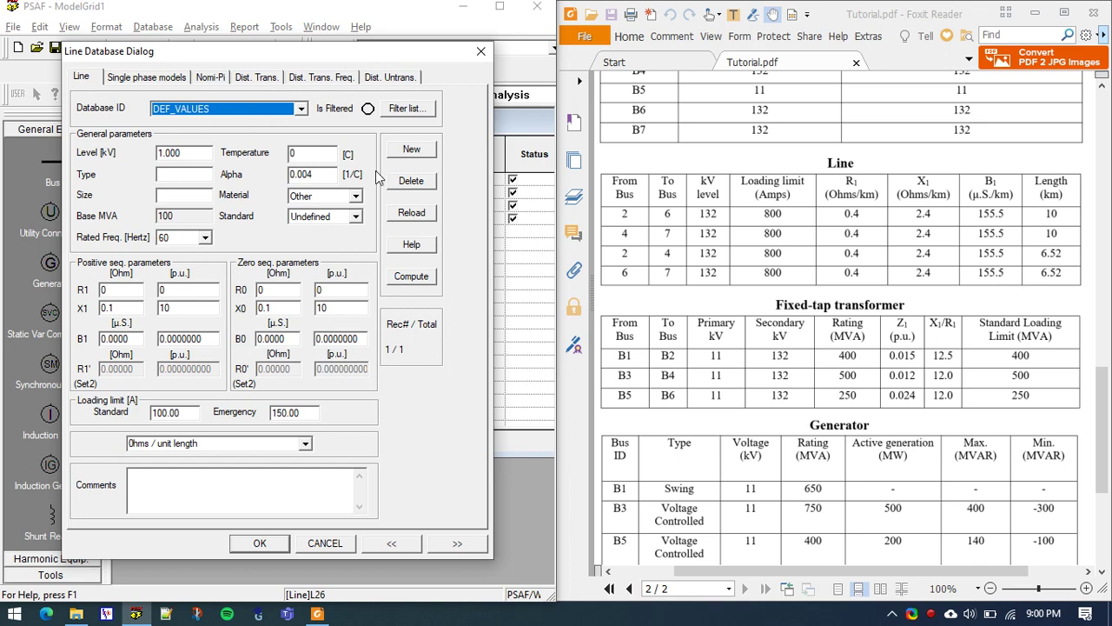
left_click_drag(247, 61, 253, 71)
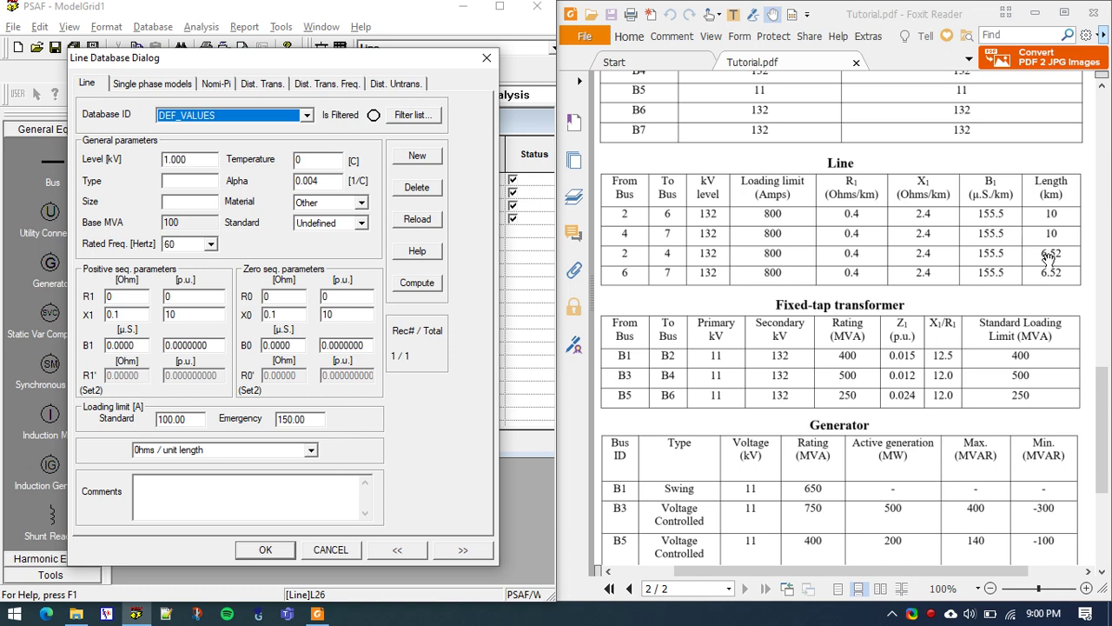
left_click(486, 58)
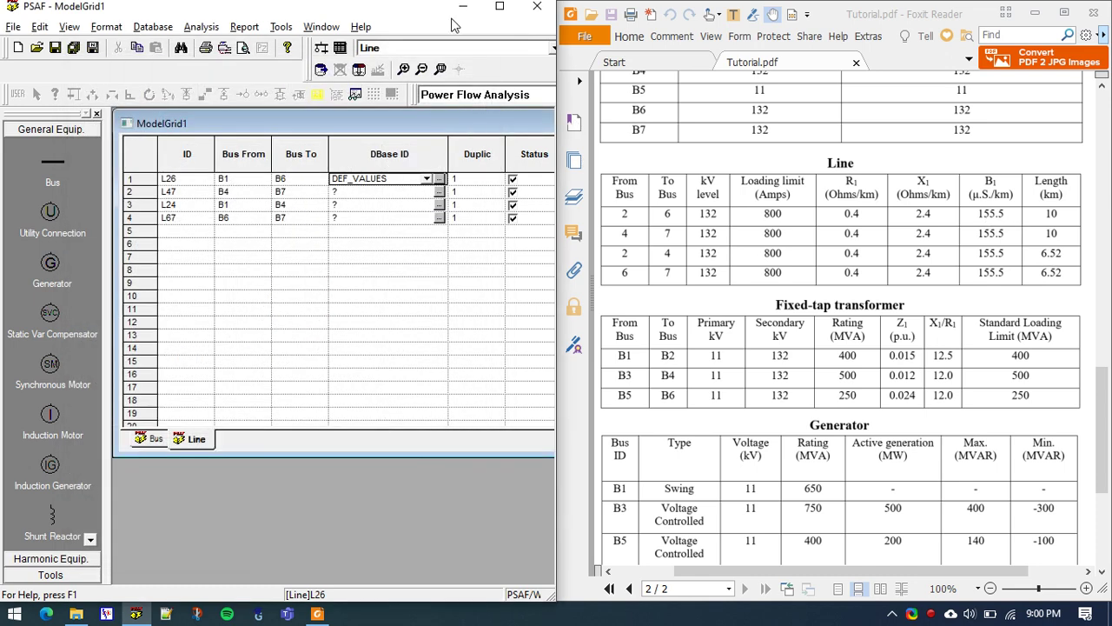
left_click(499, 6)
left_click(640, 159)
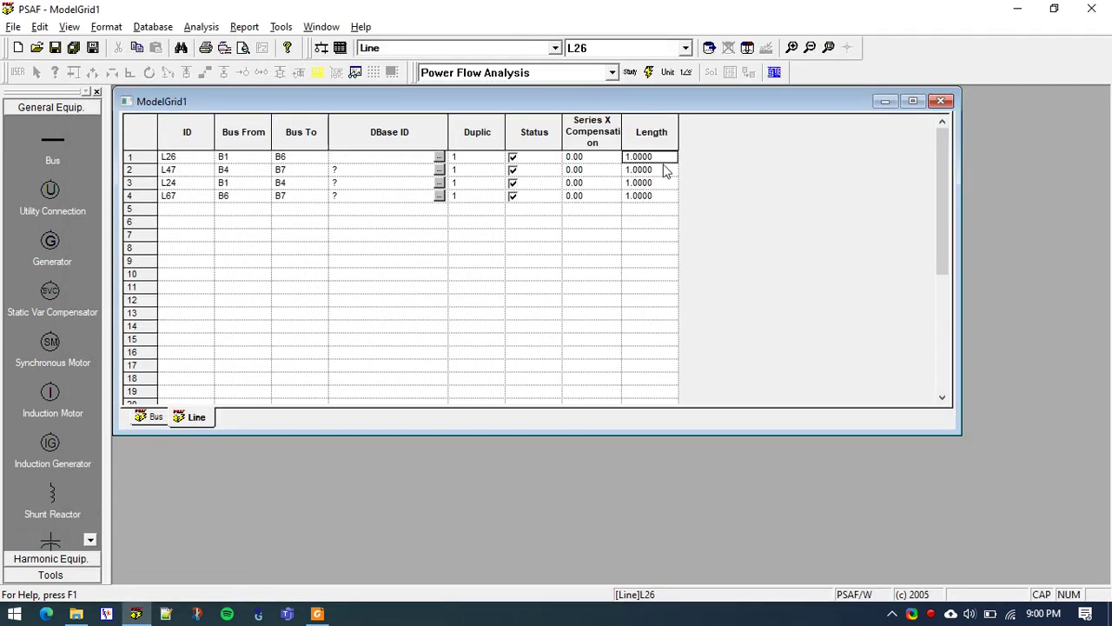
left_click(439, 157)
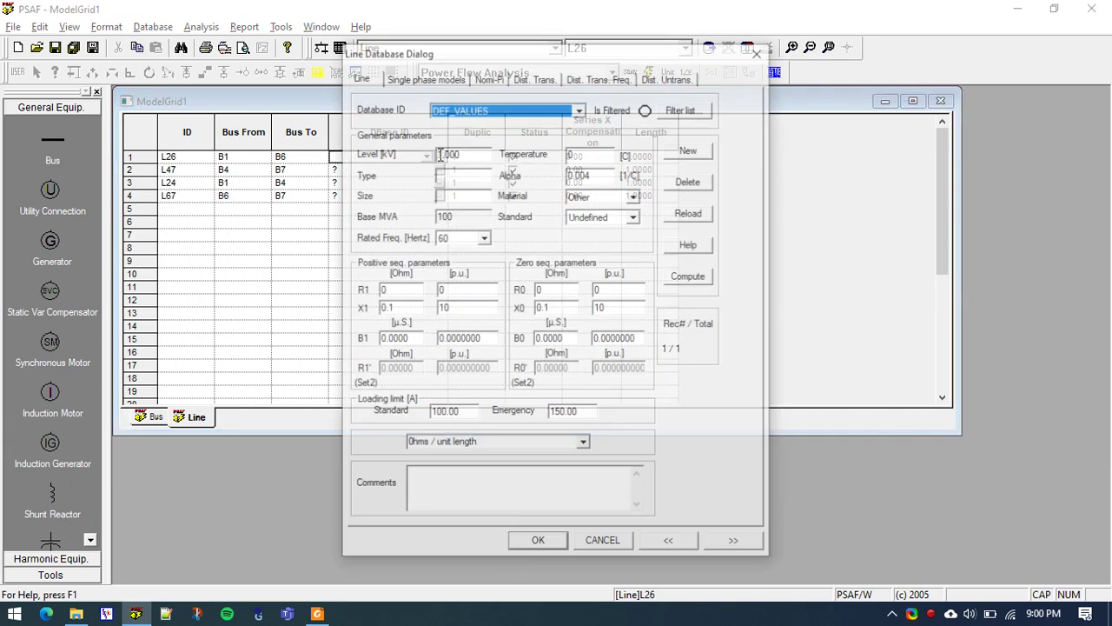
left_click(758, 51)
key("super+Left")
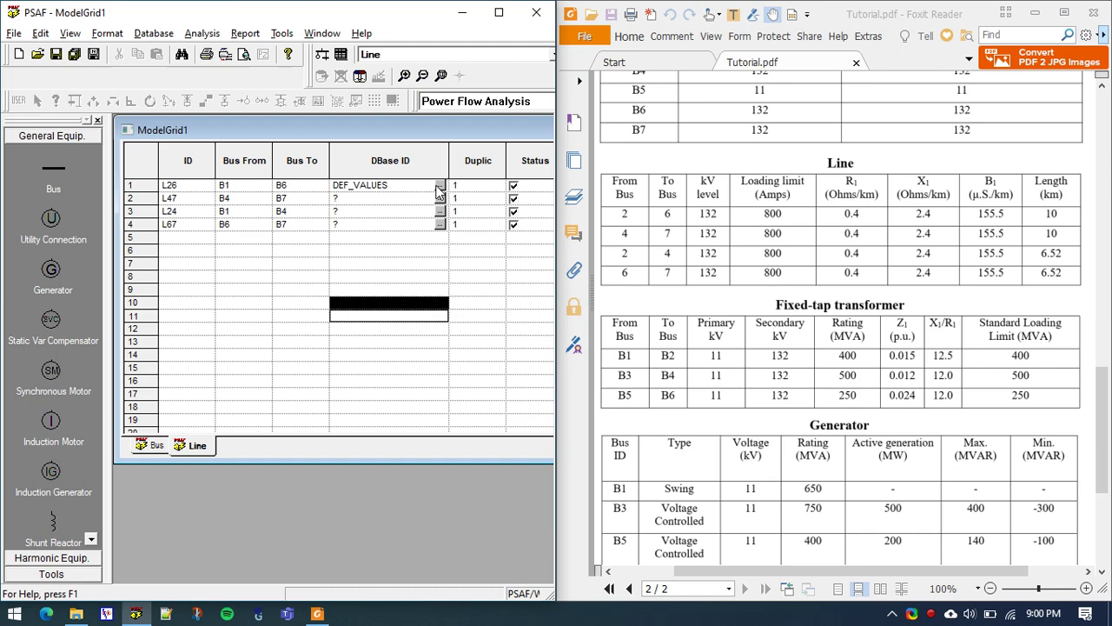
left_click(439, 190)
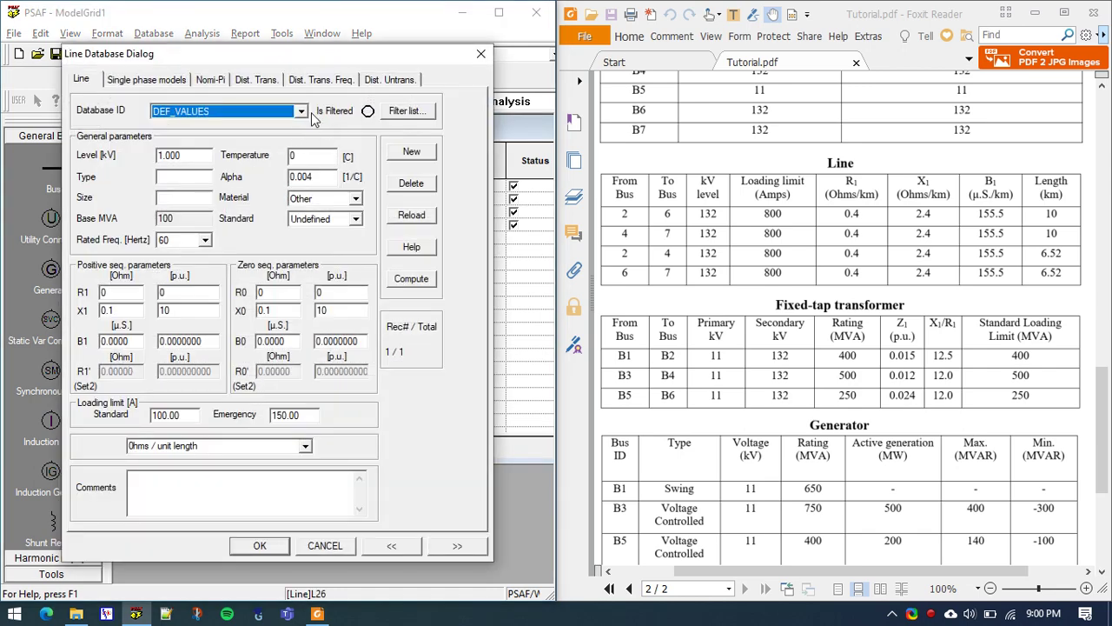
Step: Create a new line database record named LINE_DATA
left_click(411, 153)
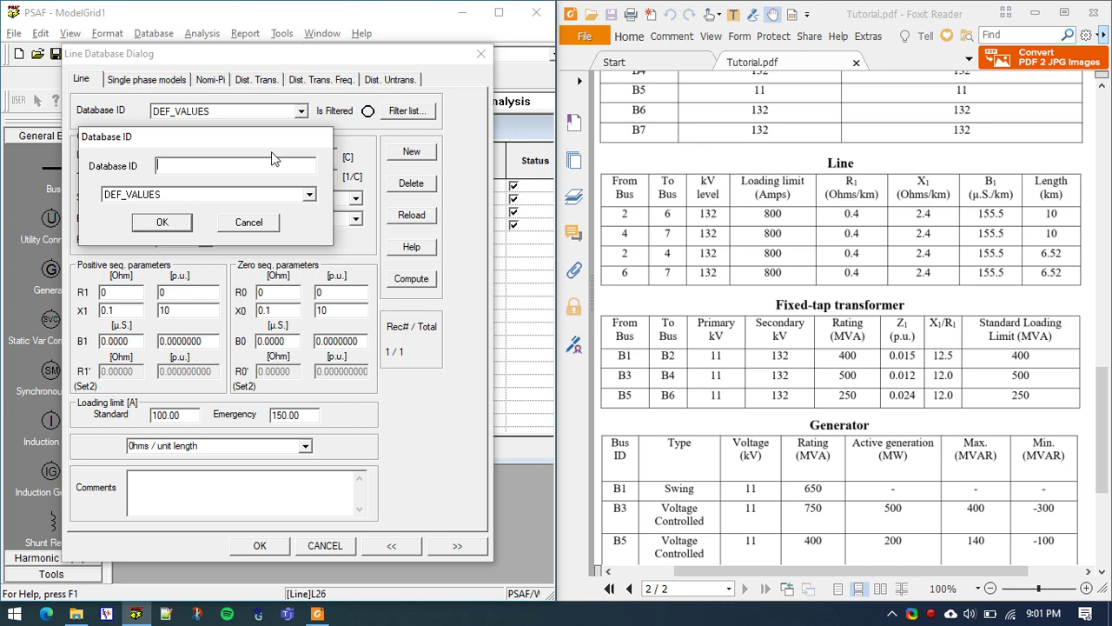
type("LI")
type("INE")
type("_DA")
key("BackSpace")
key("BackSpace")
key("BackSpace")
key("BackSpace")
key("BackSpace")
key("BackSpace")
type("NE_DATA")
key("Return")
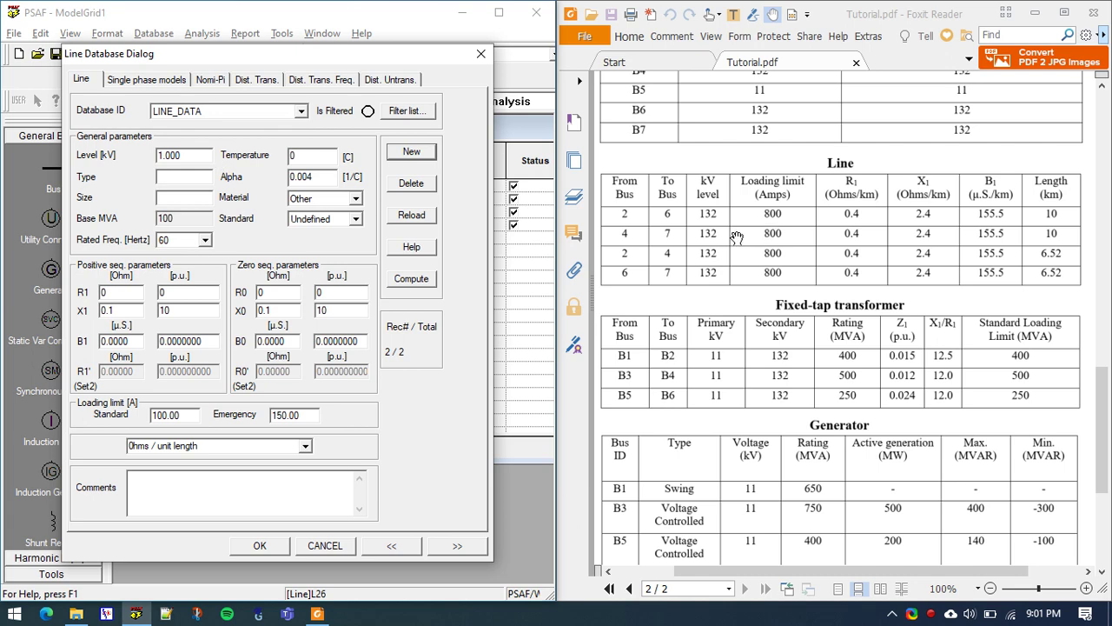
Step: Set LINE_DATA to 132 kV with 800 A standard and 1200 A emergency limits
left_click(736, 239)
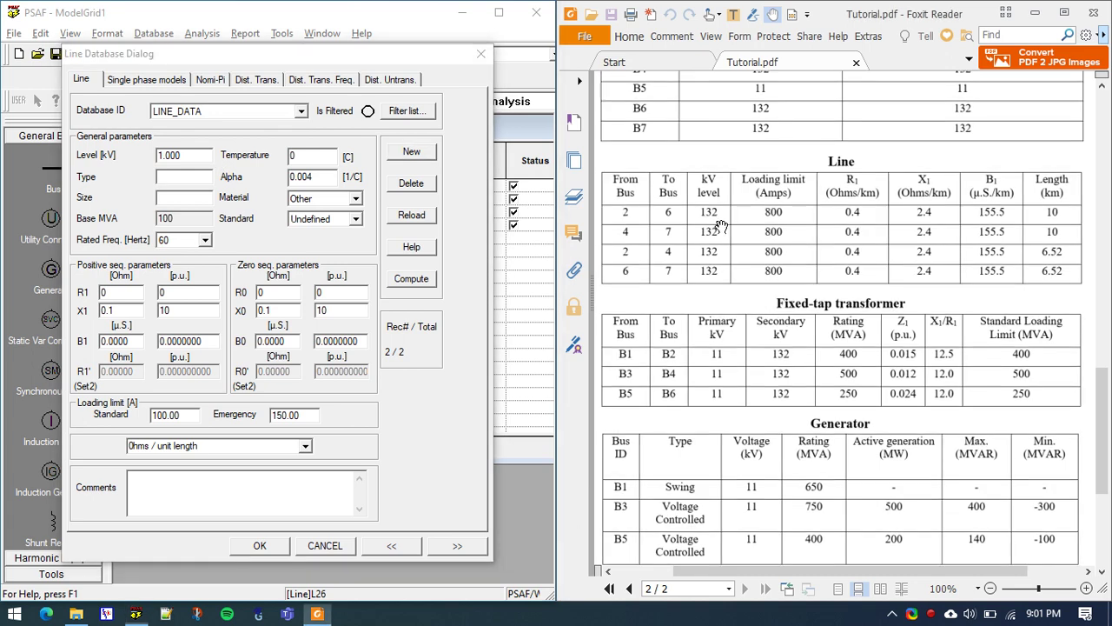
double_click(189, 157)
type("132")
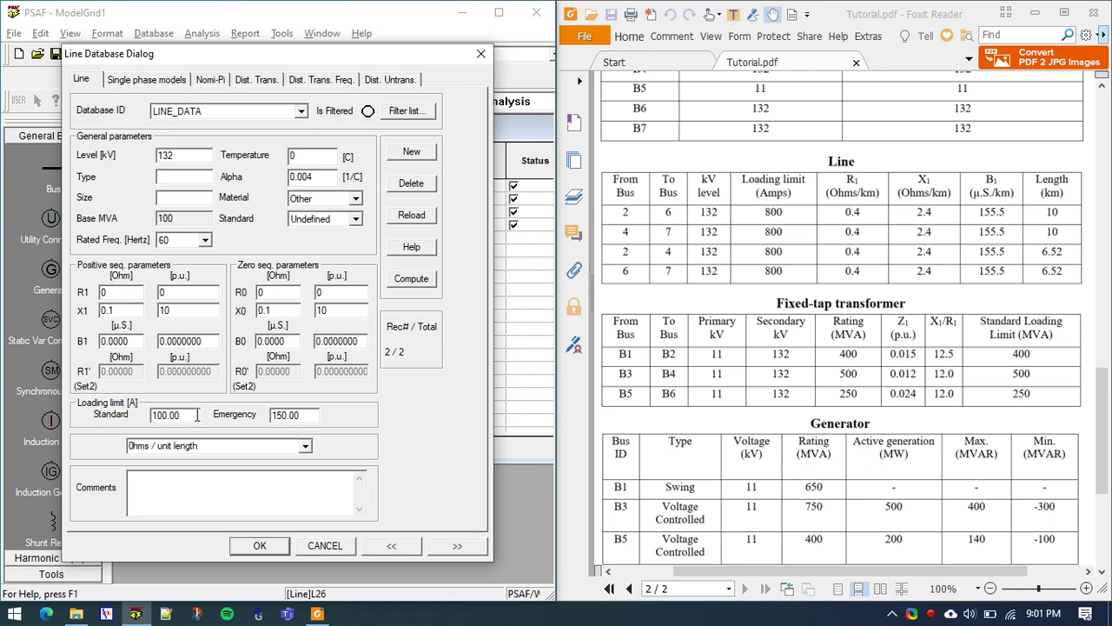
key("Tab")
type("800")
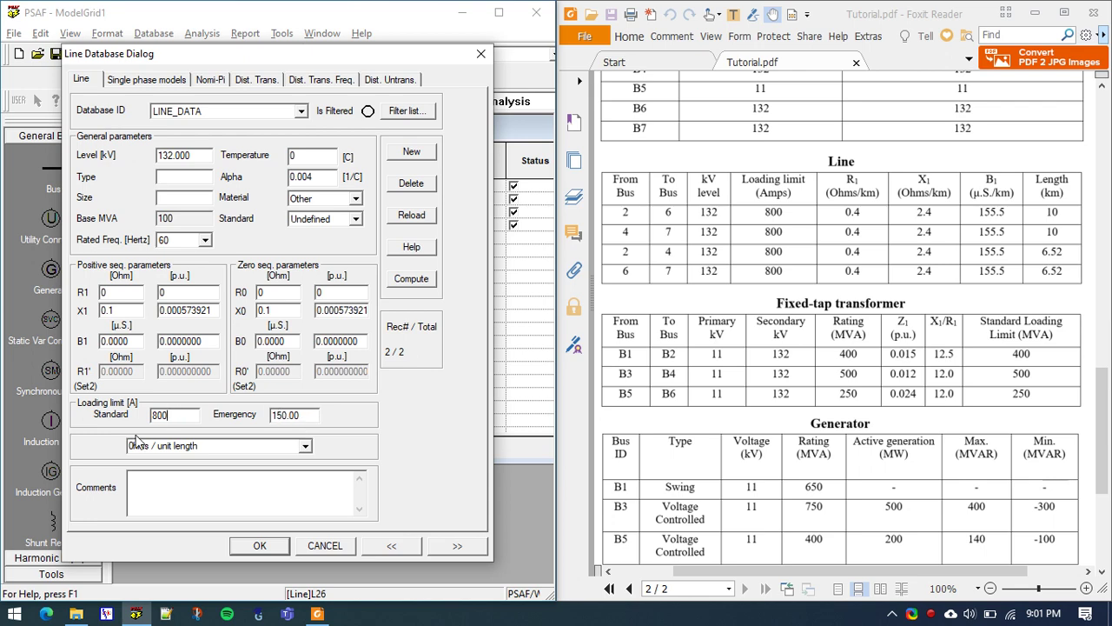
double_click(298, 417)
type("1200")
Step: Enter R1 0.4, X1 2.4 and B1 155.5 in ohms per km
double_click(113, 294)
type(".4")
key("Tab")
type("2.4")
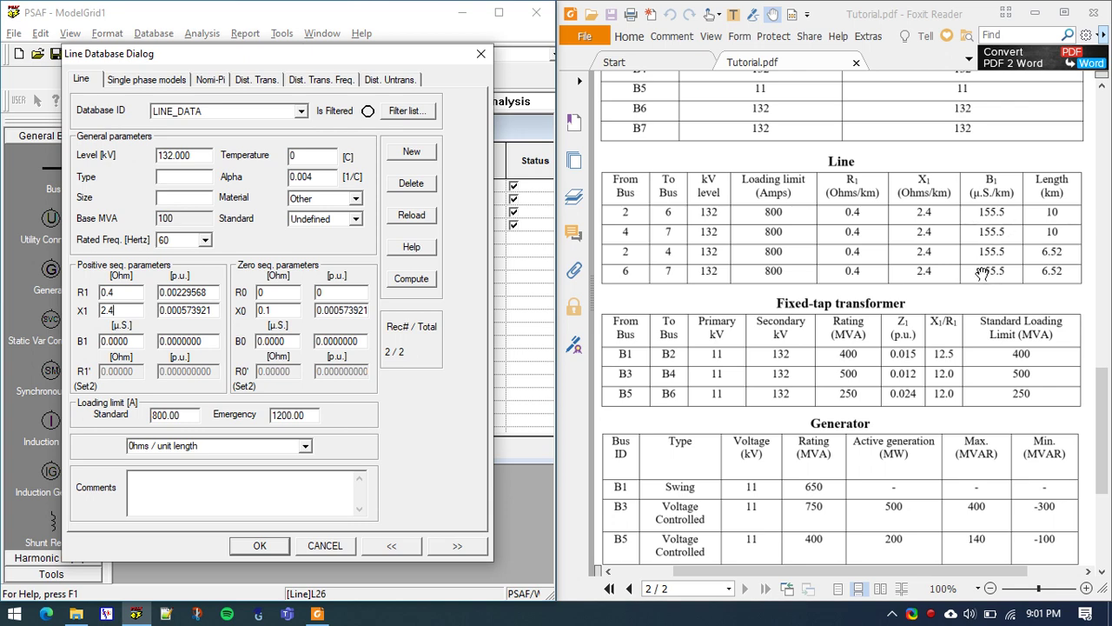
left_click(144, 344)
double_click(121, 342)
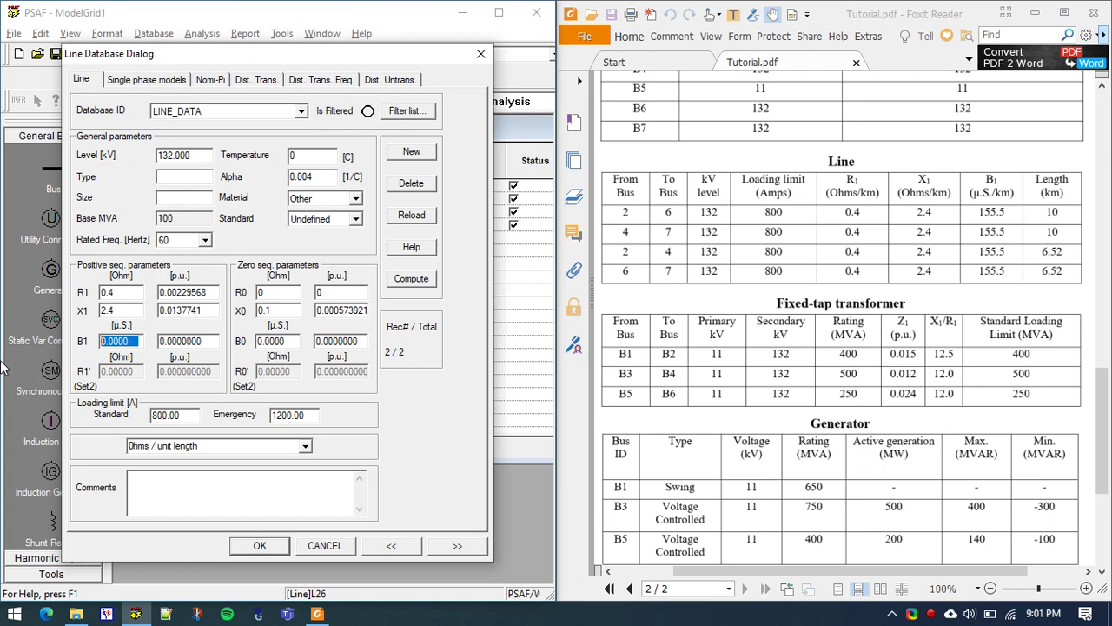
type("155.5")
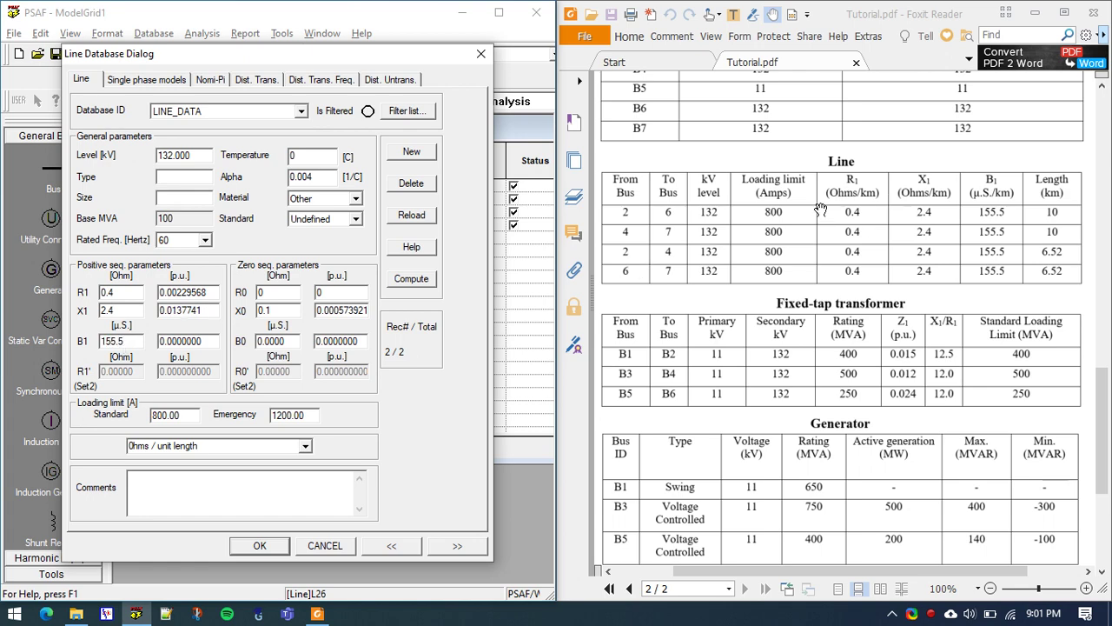
left_click(165, 445)
left_click(305, 446)
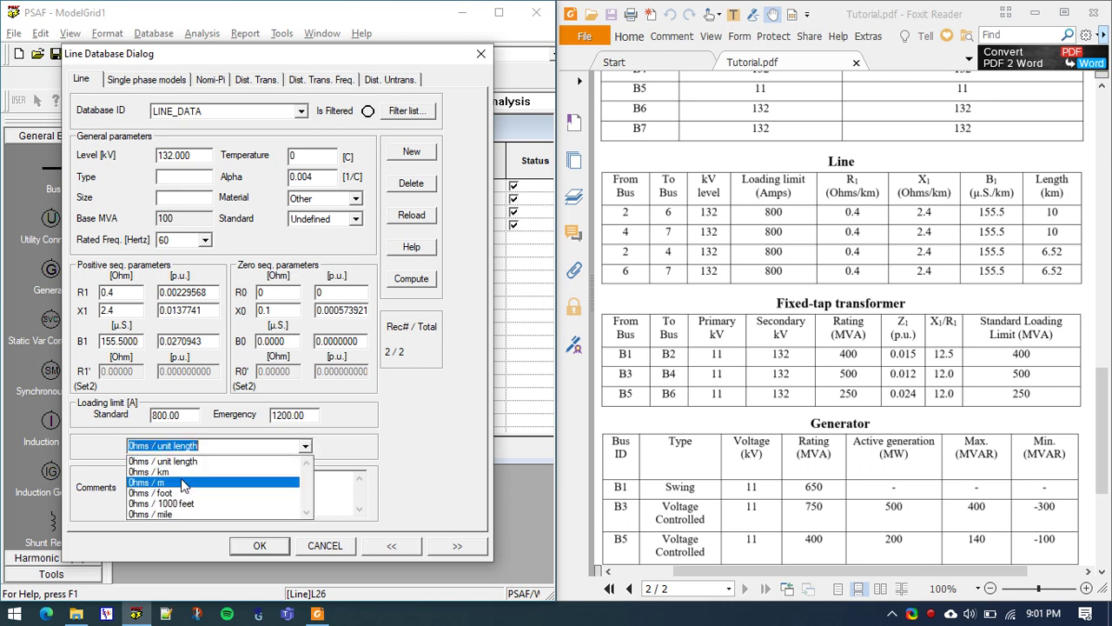
left_click(178, 471)
left_click(305, 446)
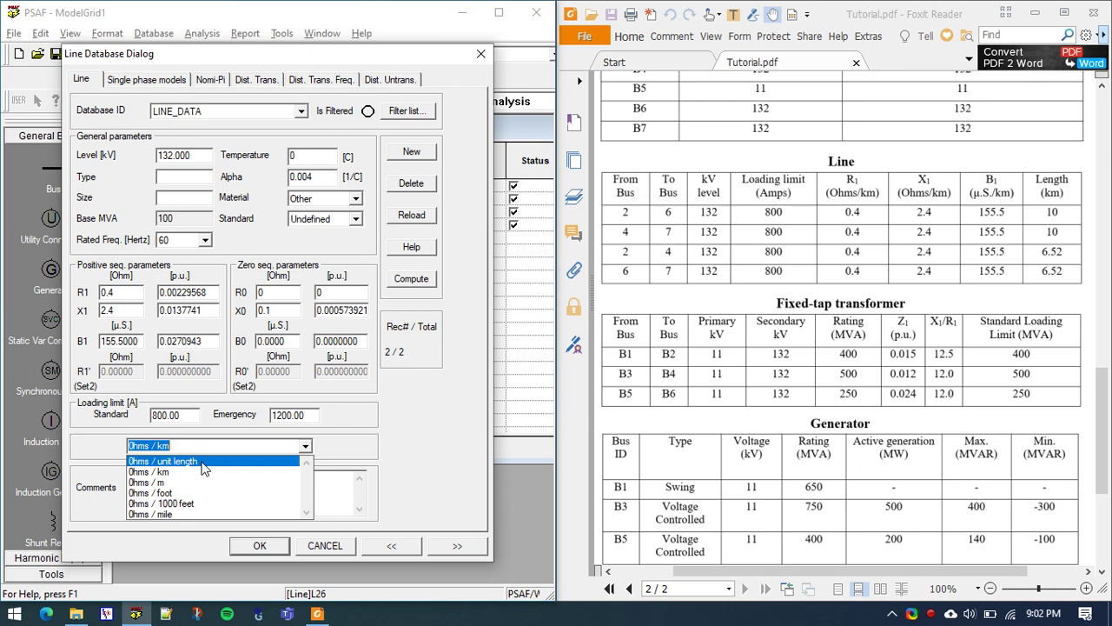
left_click(178, 471)
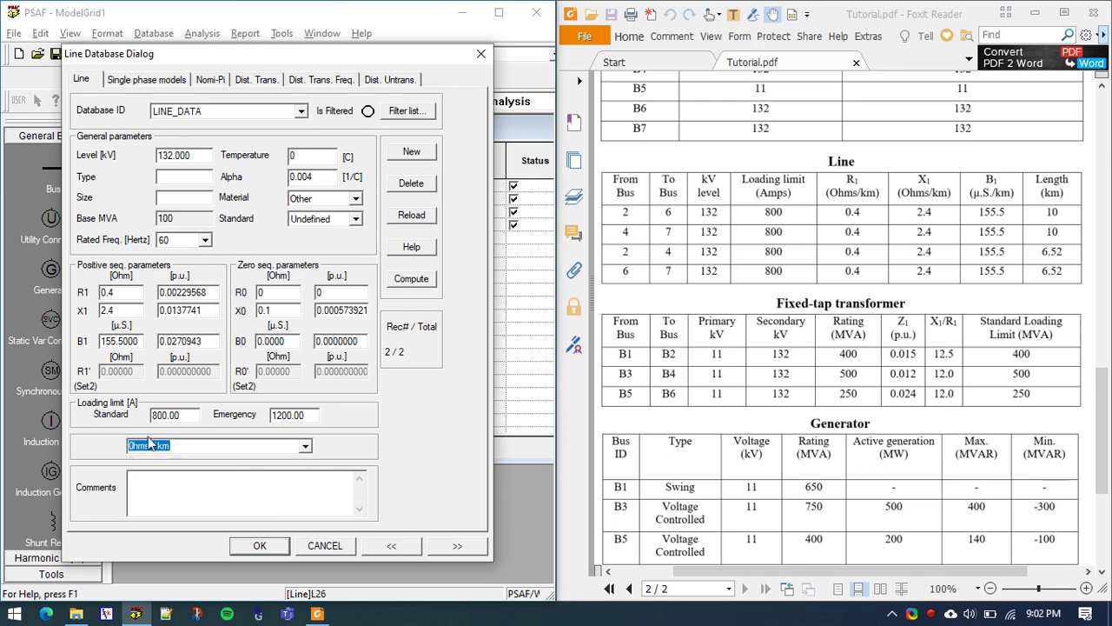
Step: Save the LINE_DATA record and assign it to line L47
left_click(285, 551)
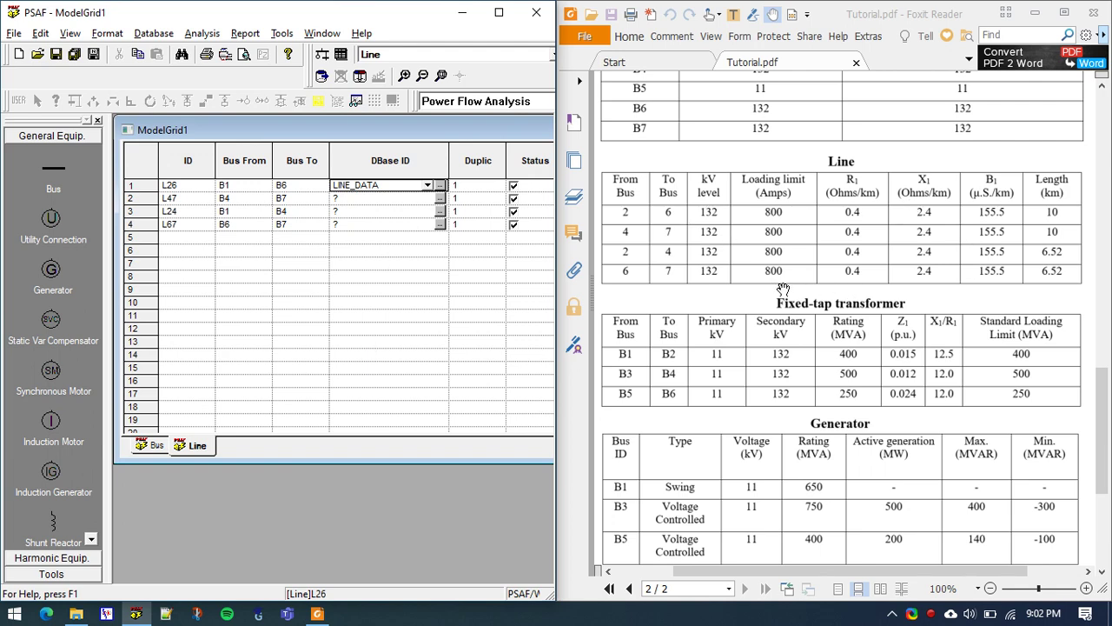
left_click(441, 199)
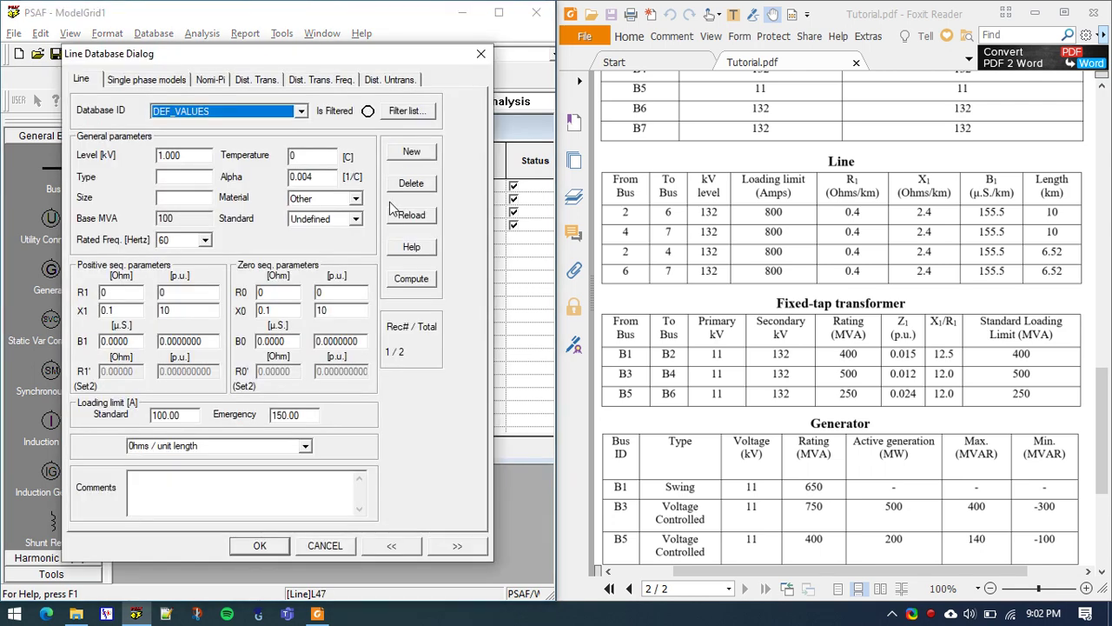
left_click(300, 111)
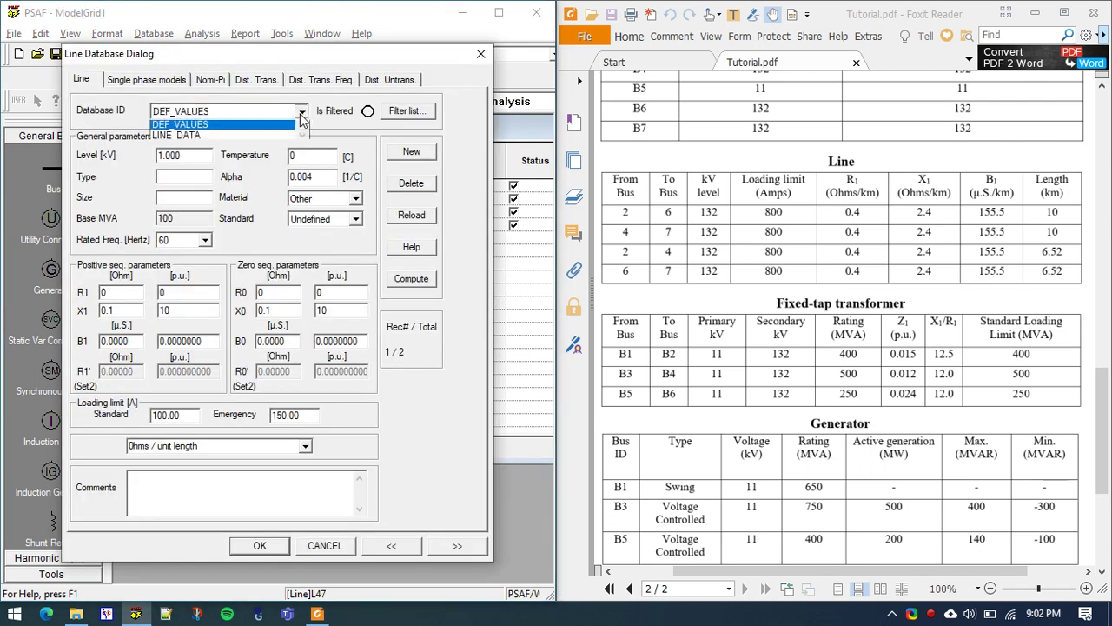
left_click(198, 137)
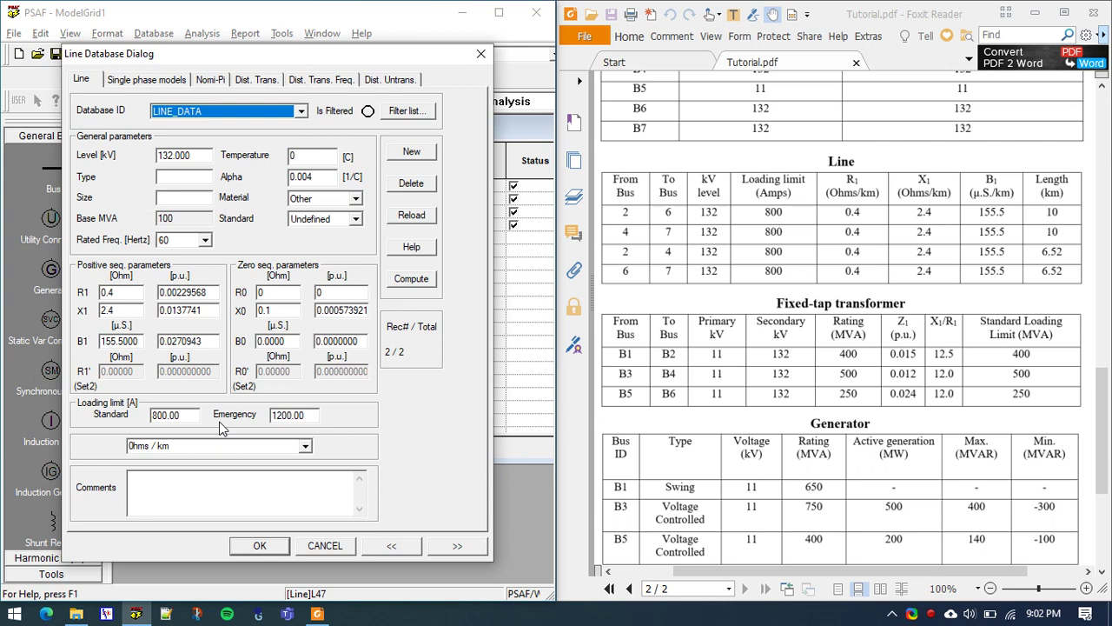
left_click(187, 113)
left_click(228, 113)
left_click(217, 118)
left_click(264, 545)
Step: Assign LINE_DATA to lines L24 and L67
left_click(440, 211)
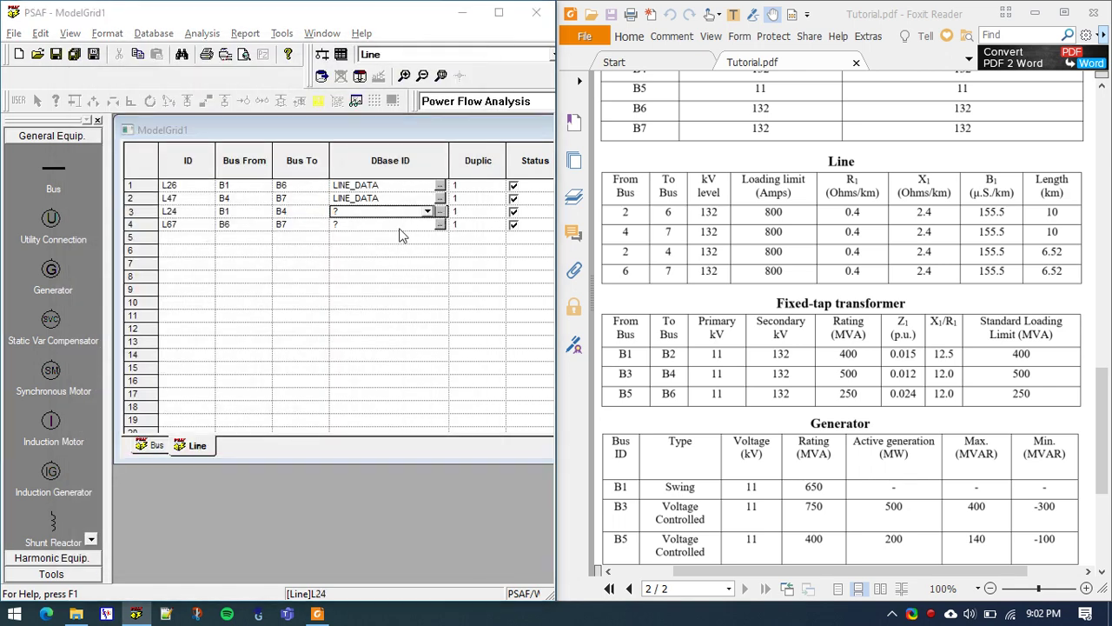
left_click(183, 133)
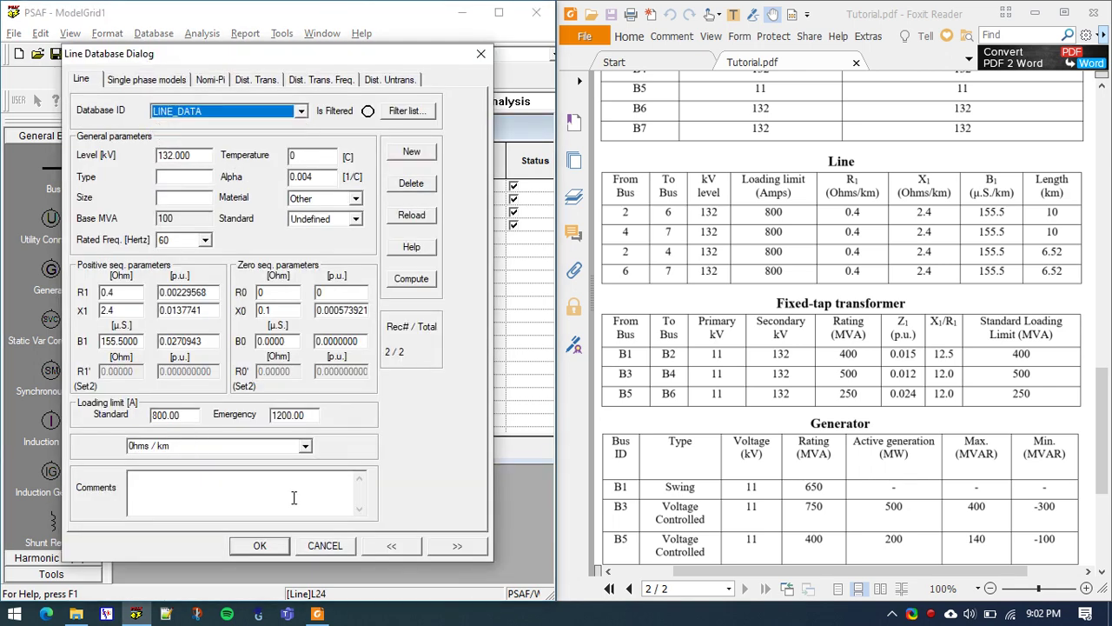
left_click(260, 545)
left_click(441, 224)
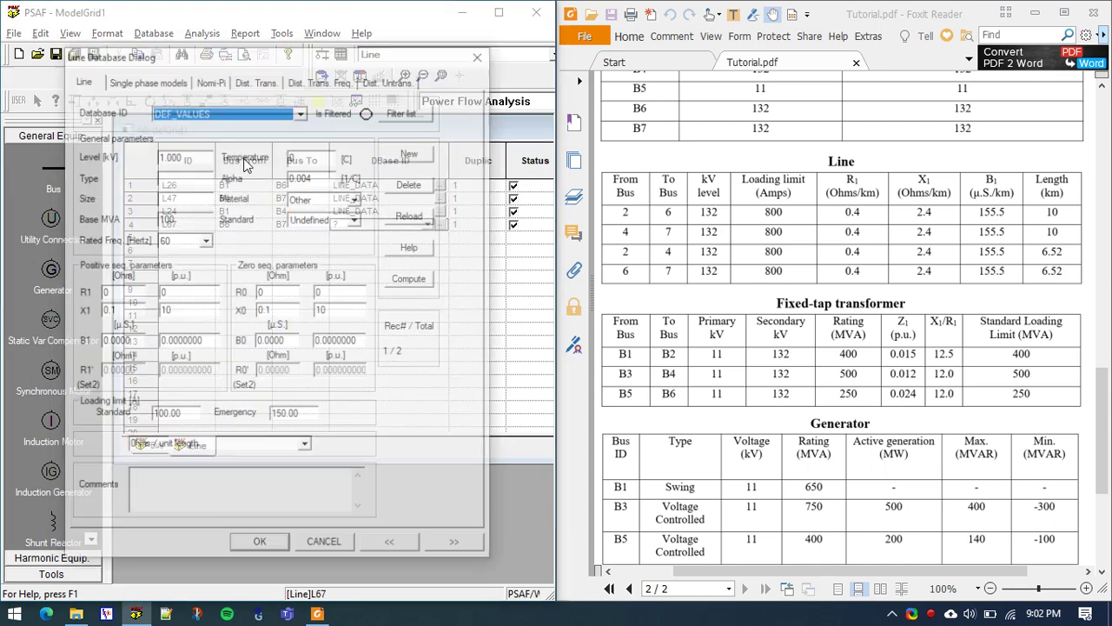
left_click(182, 137)
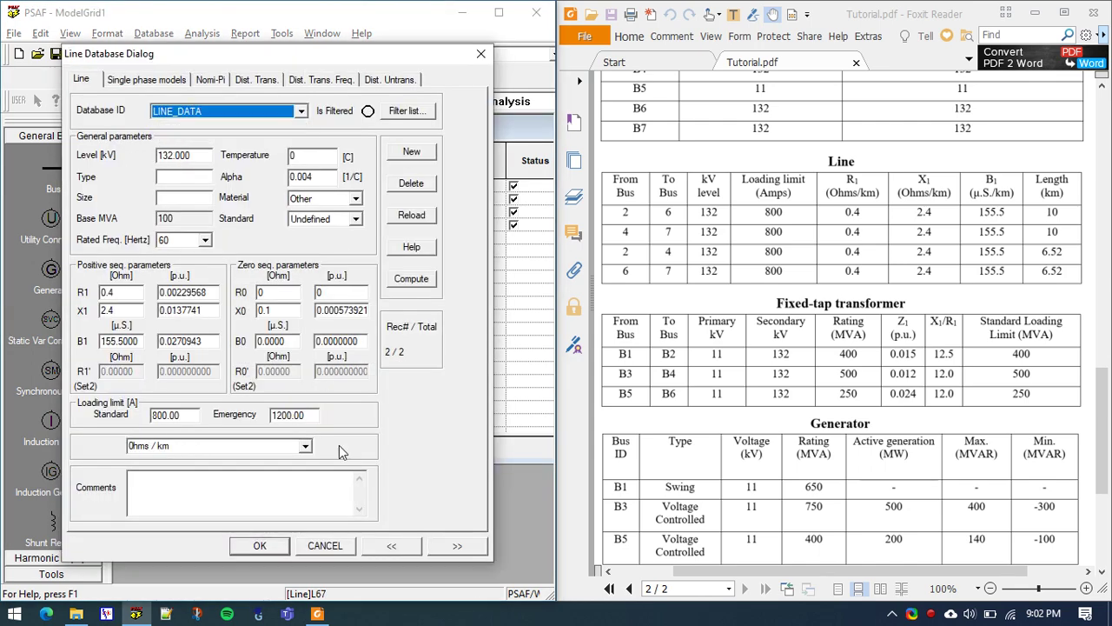
left_click(278, 545)
left_click(853, 251)
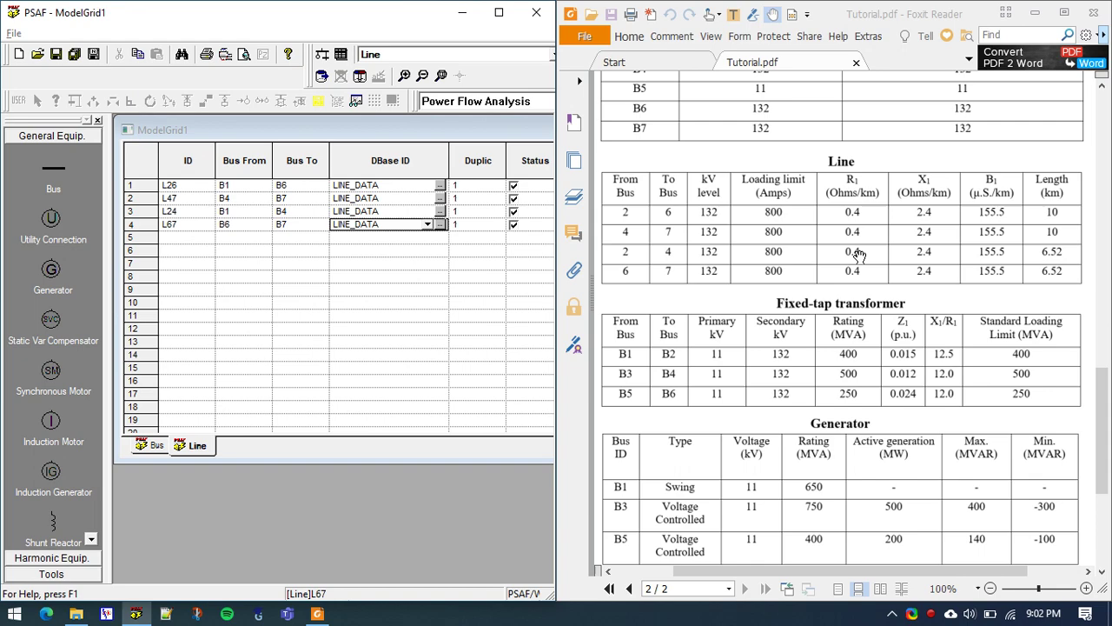
Step: Choose Fixed-Tap Xmer as the equipment type with the tutorial's transformer data in view
scroll(853, 243, "down", 2)
scroll(849, 218, "down", 1)
left_click_drag(851, 213, 836, 198)
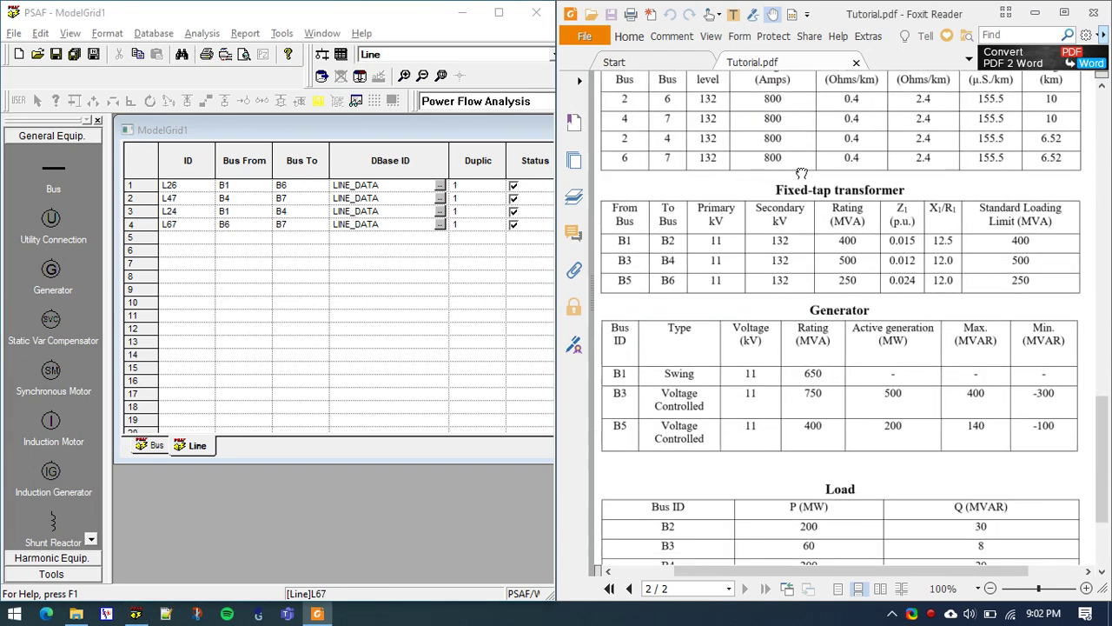
left_click(385, 56)
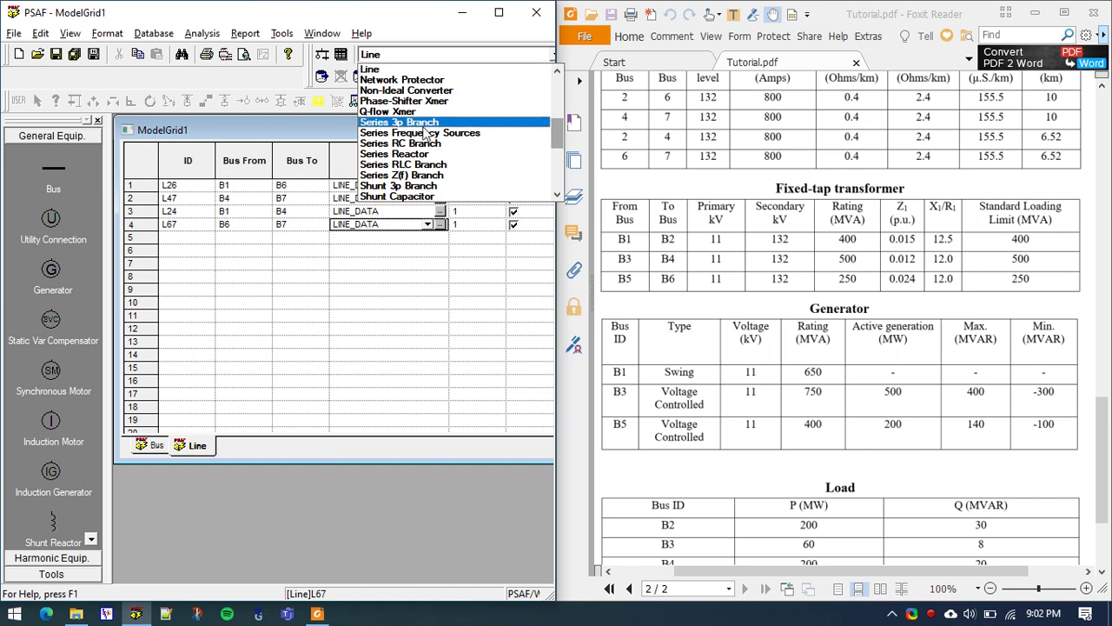
left_click_drag(565, 136, 566, 93)
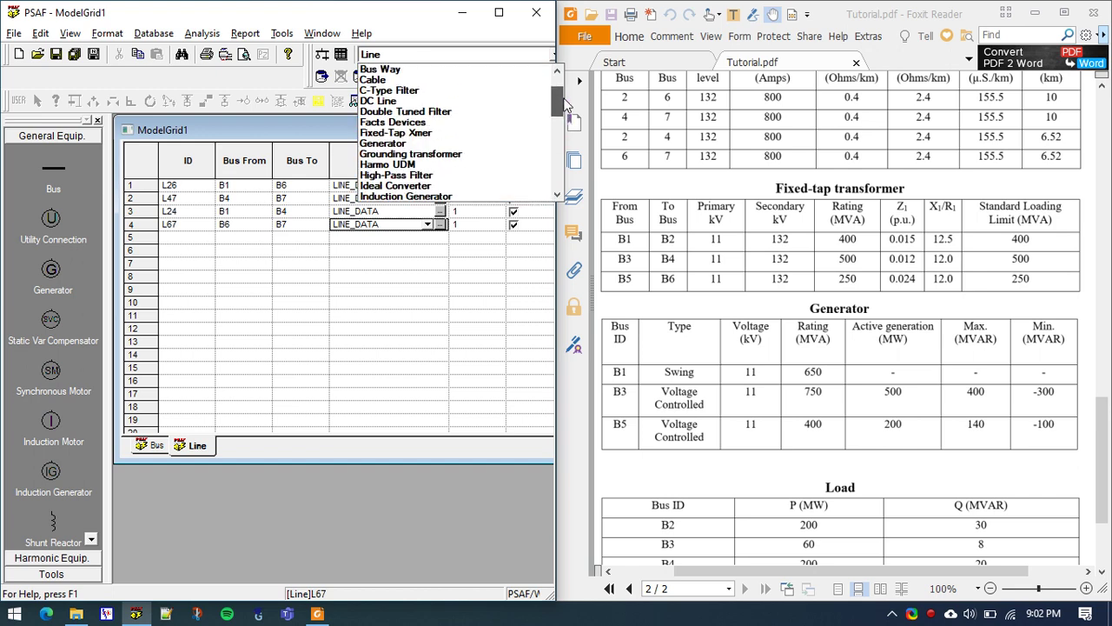
left_click(399, 138)
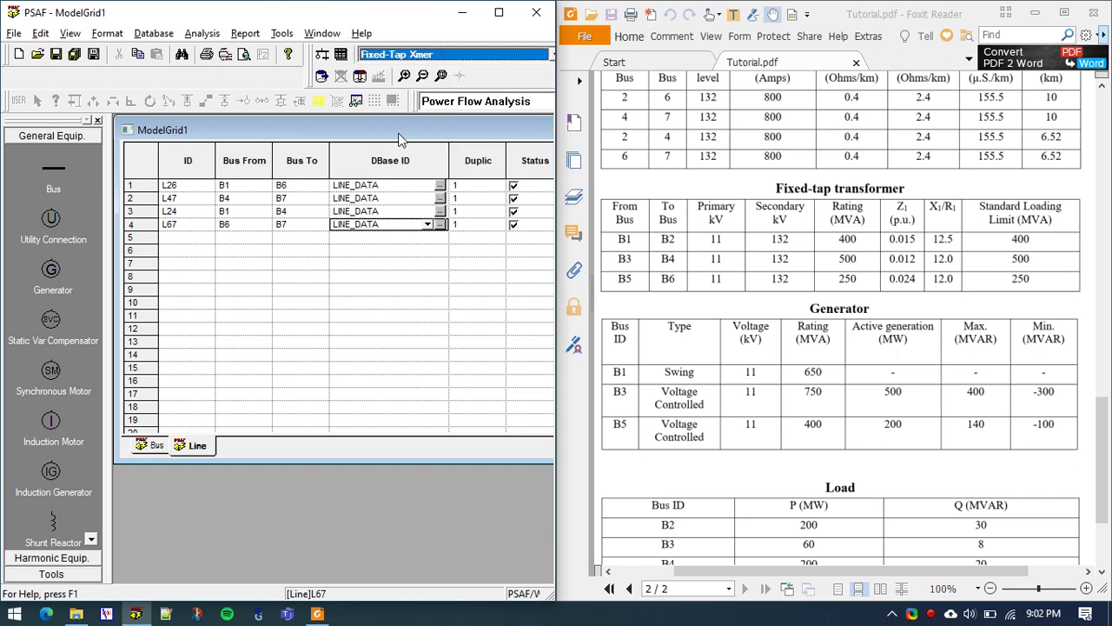
Step: Open a fixed-tap transformer table and enter IDs T12, T34 and T56
left_click(340, 54)
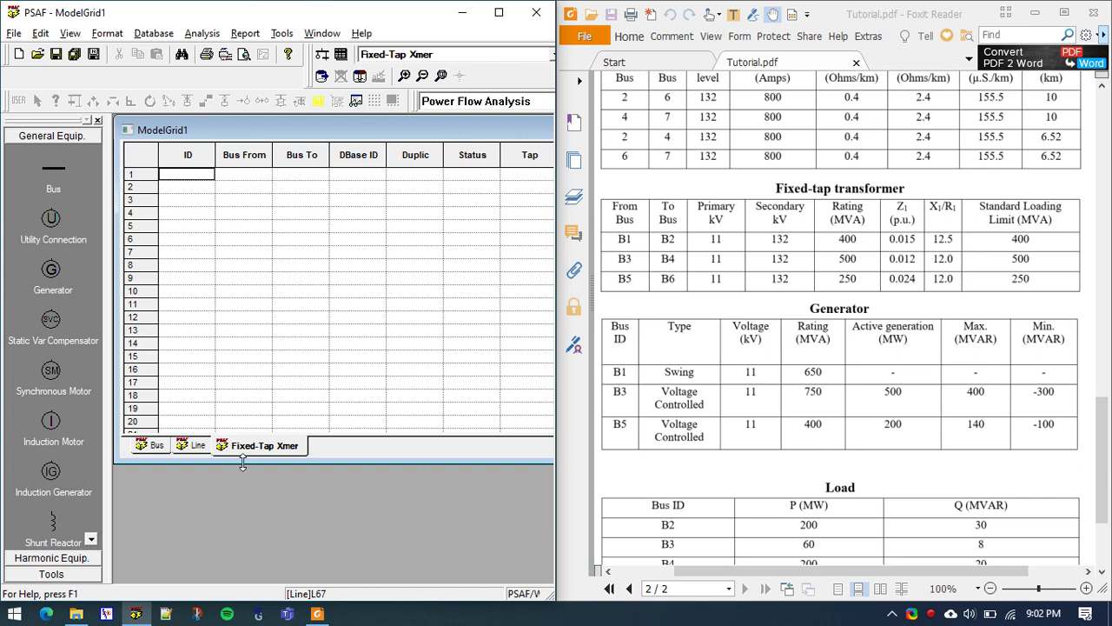
left_click(245, 270)
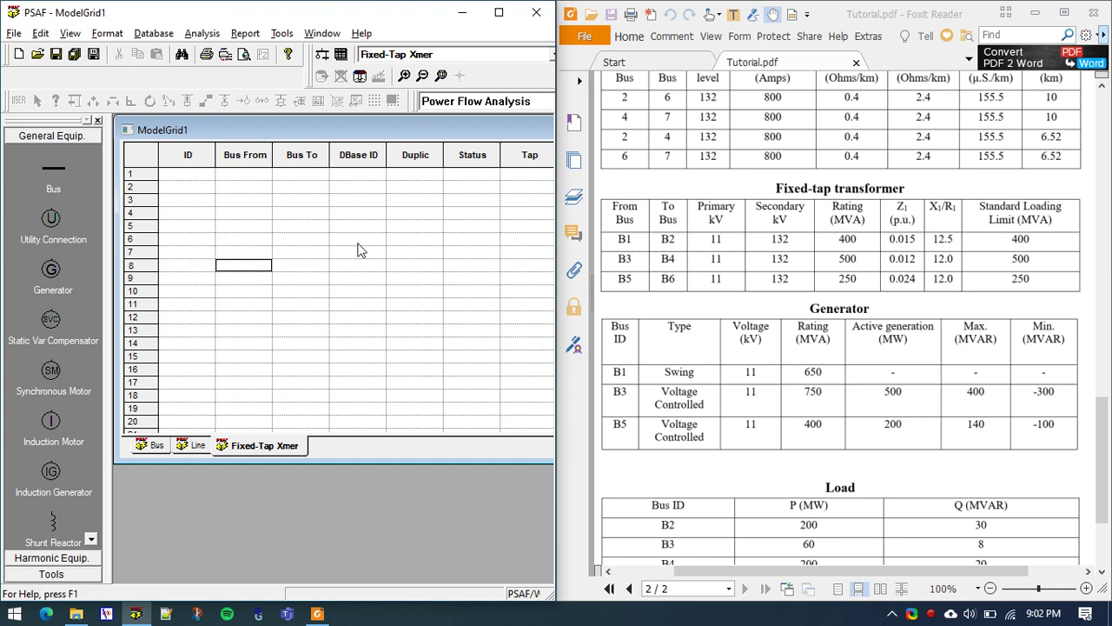
left_click(207, 178)
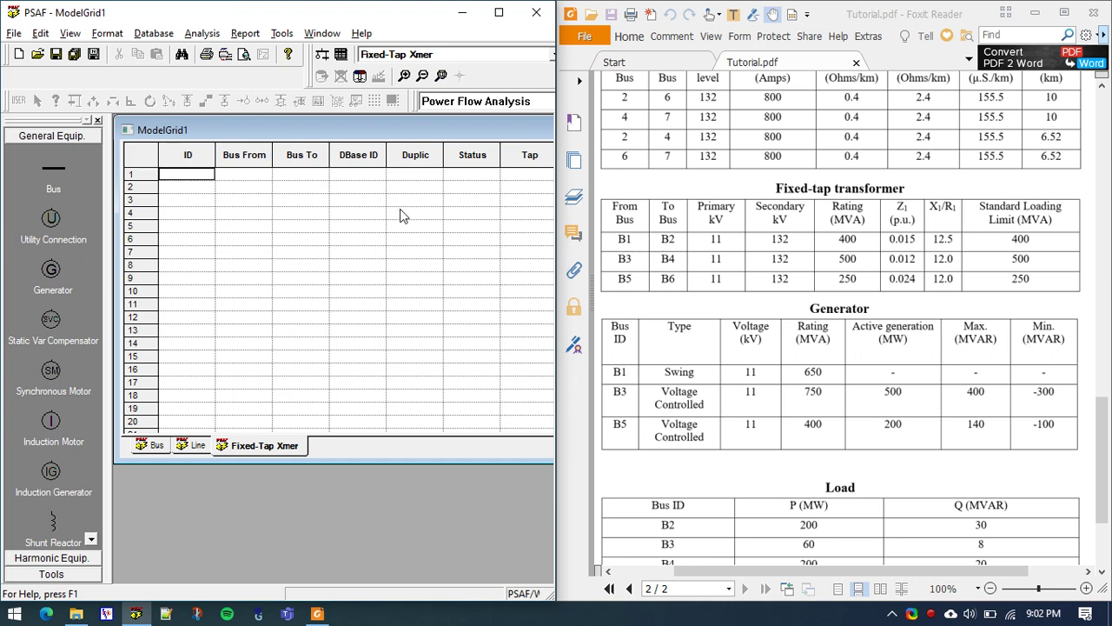
type("T12")
key("Return")
type("T3")
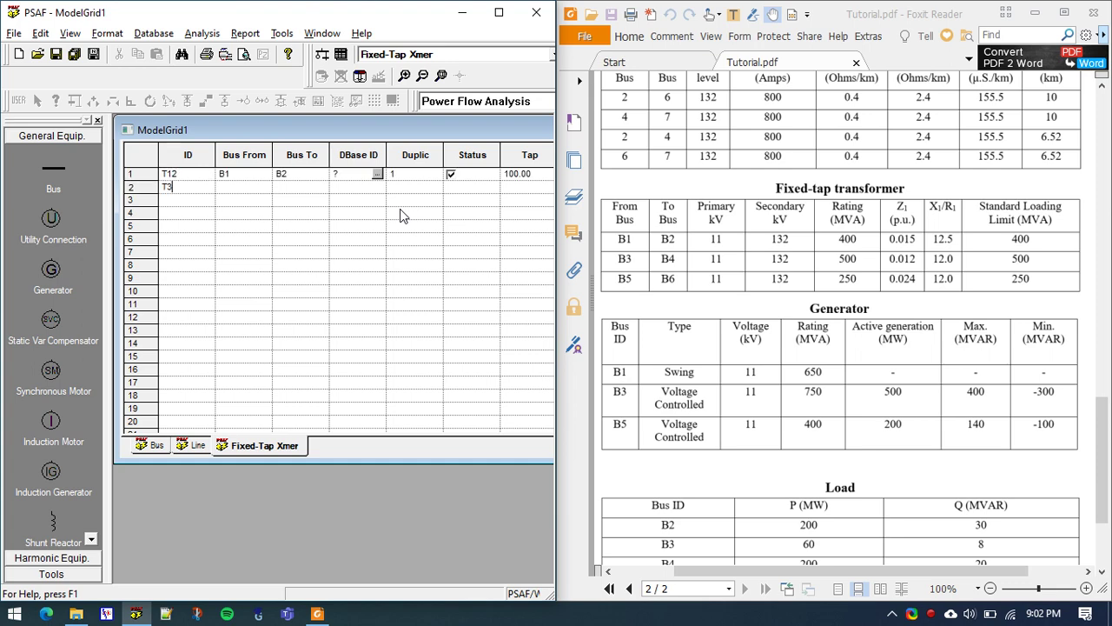
type("4")
key("Return")
type("T56")
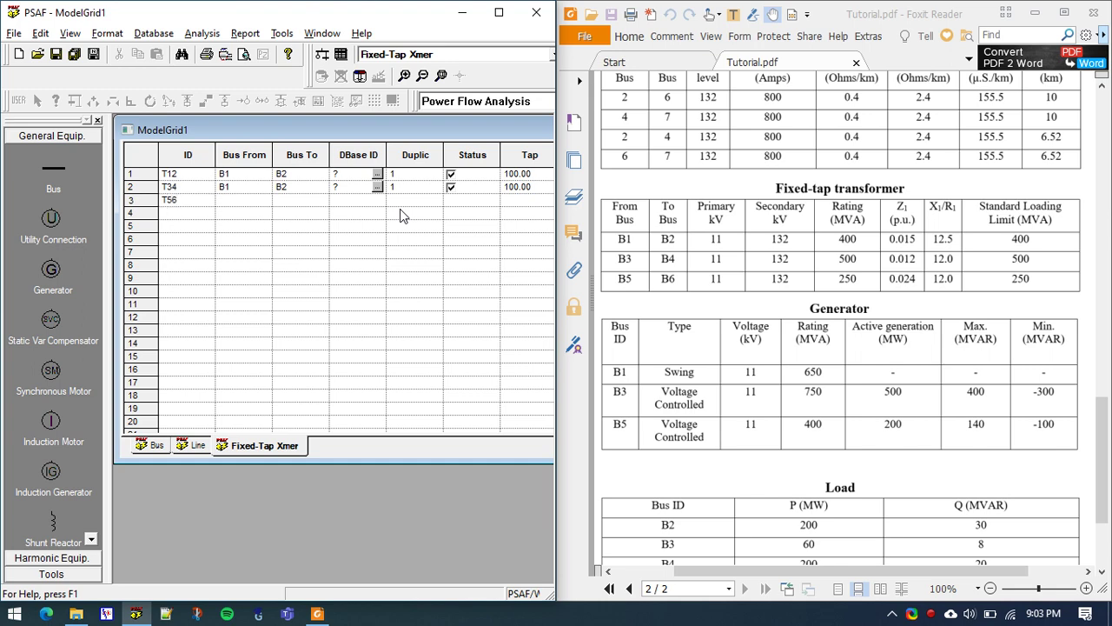
key("Return")
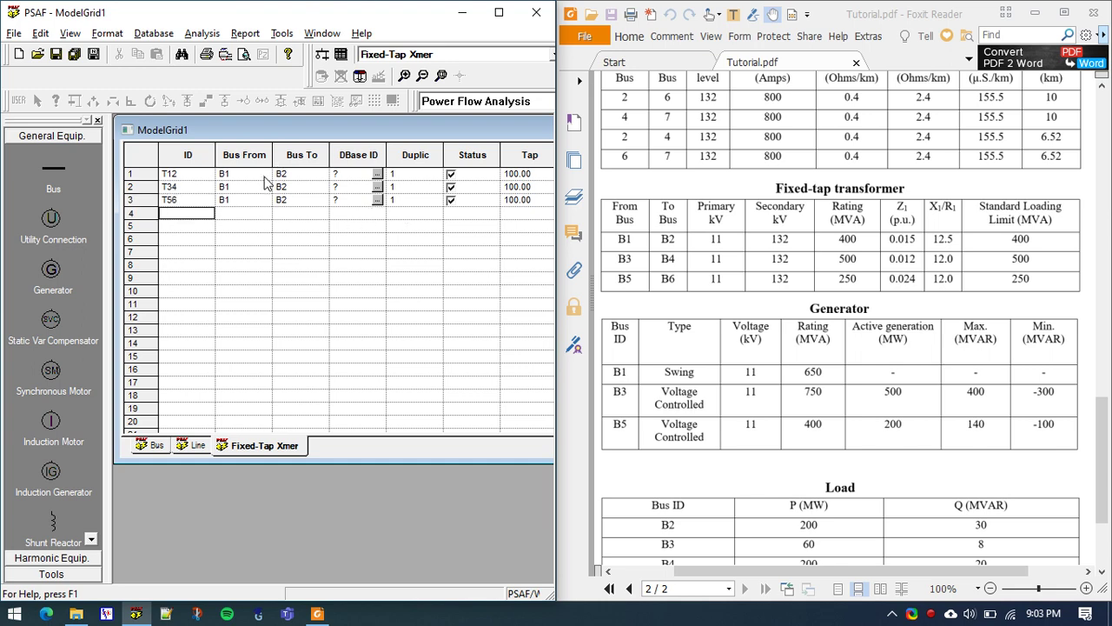
Step: Set transformer buses: T12 B1–B2, T34 B3–B4, T56 B5–B6
left_click(267, 179)
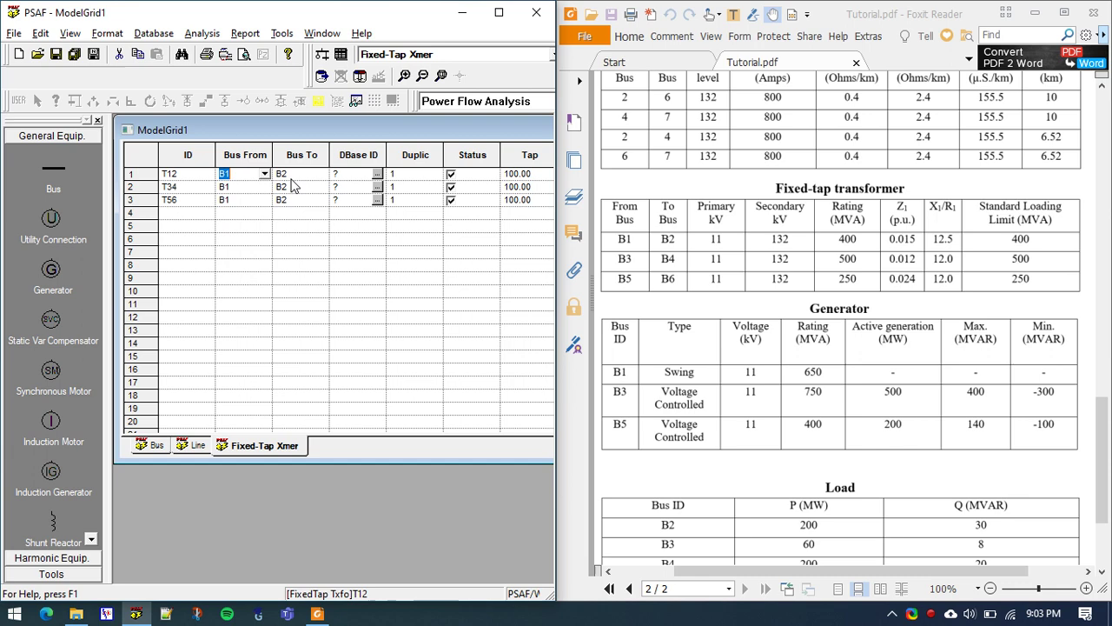
left_click(263, 187)
left_click(241, 226)
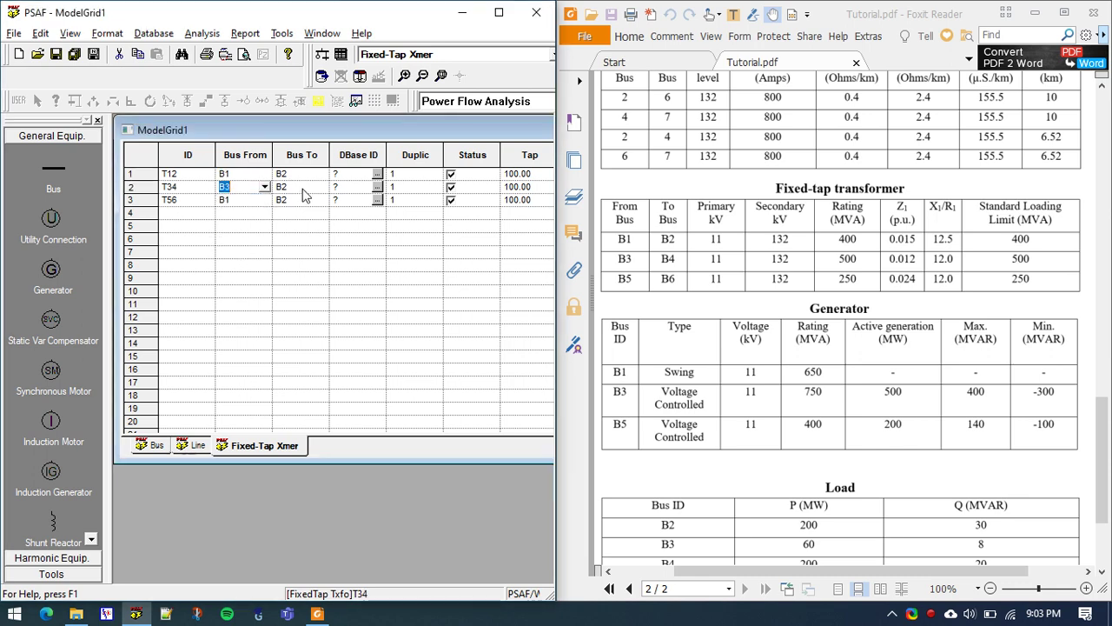
left_click(321, 186)
left_click(282, 235)
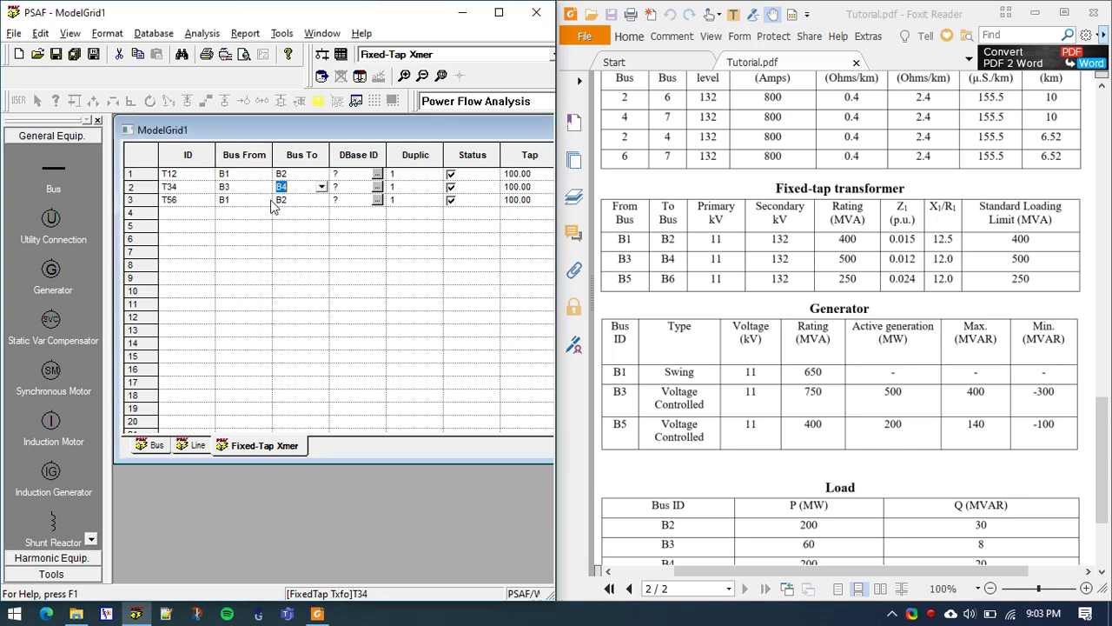
left_click(264, 200)
left_click(231, 259)
left_click(324, 202)
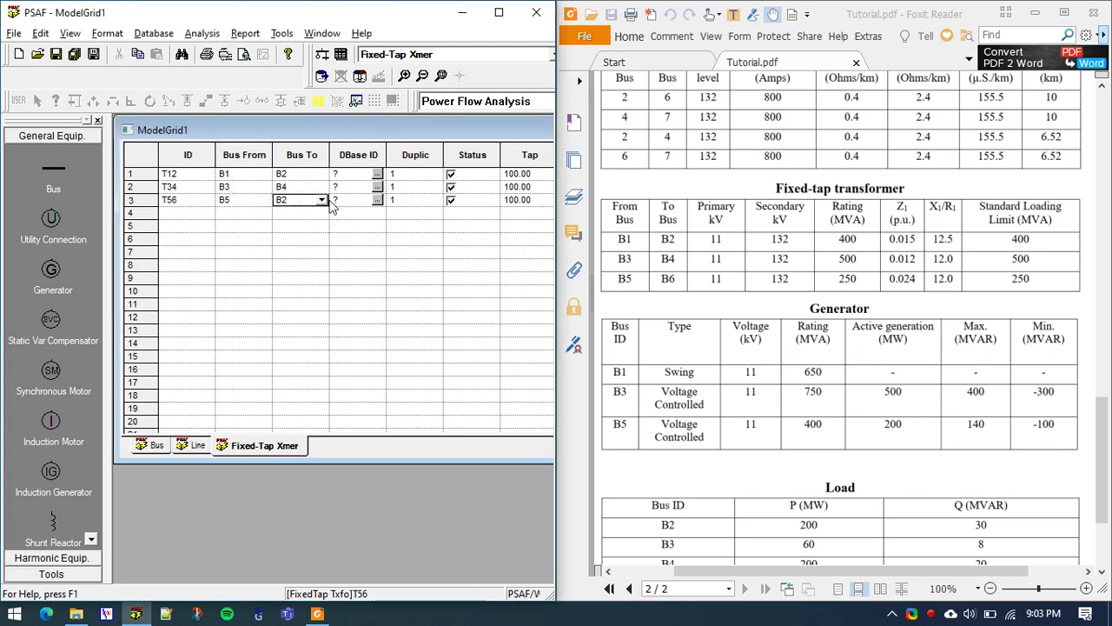
left_click(324, 206)
left_click(290, 277)
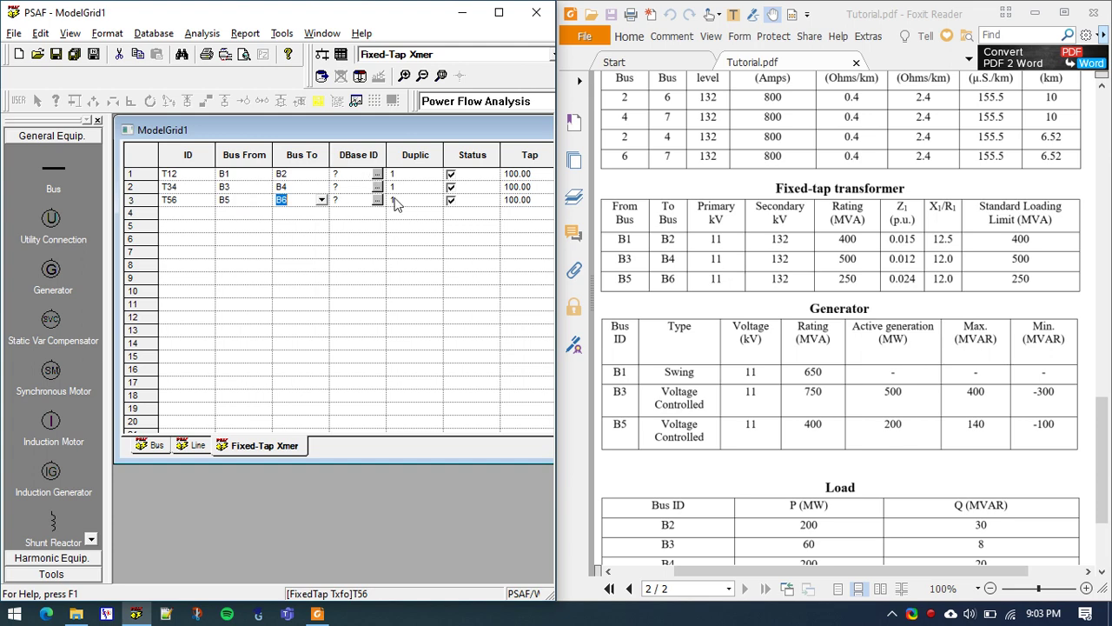
left_click(377, 175)
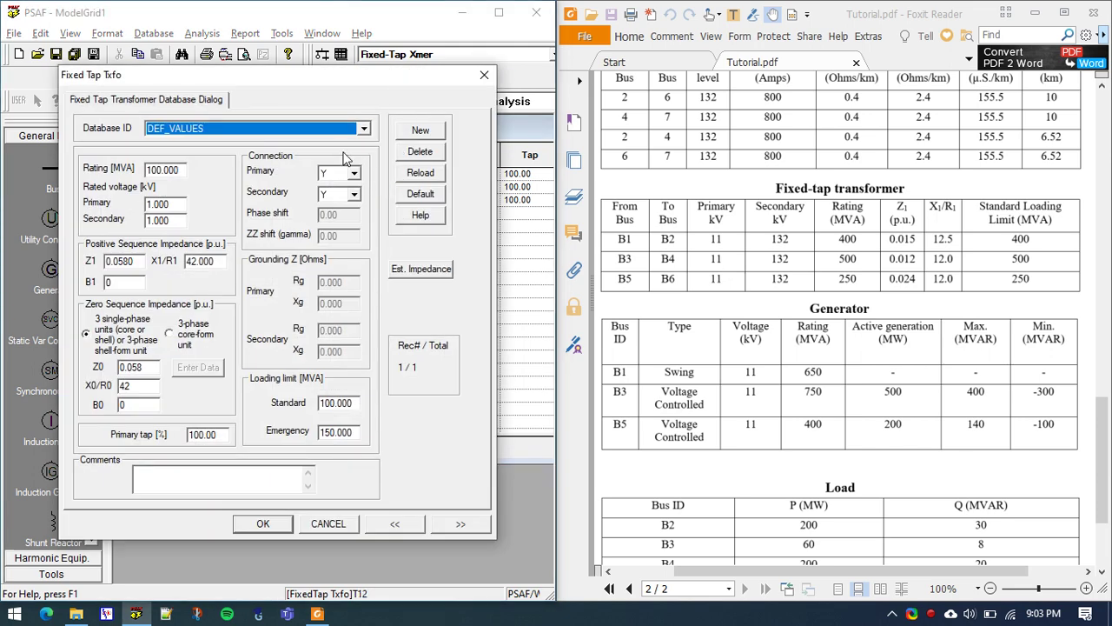
Step: Create transformer record T12 rated 400 MVA, 11/132 kV
left_click(415, 133)
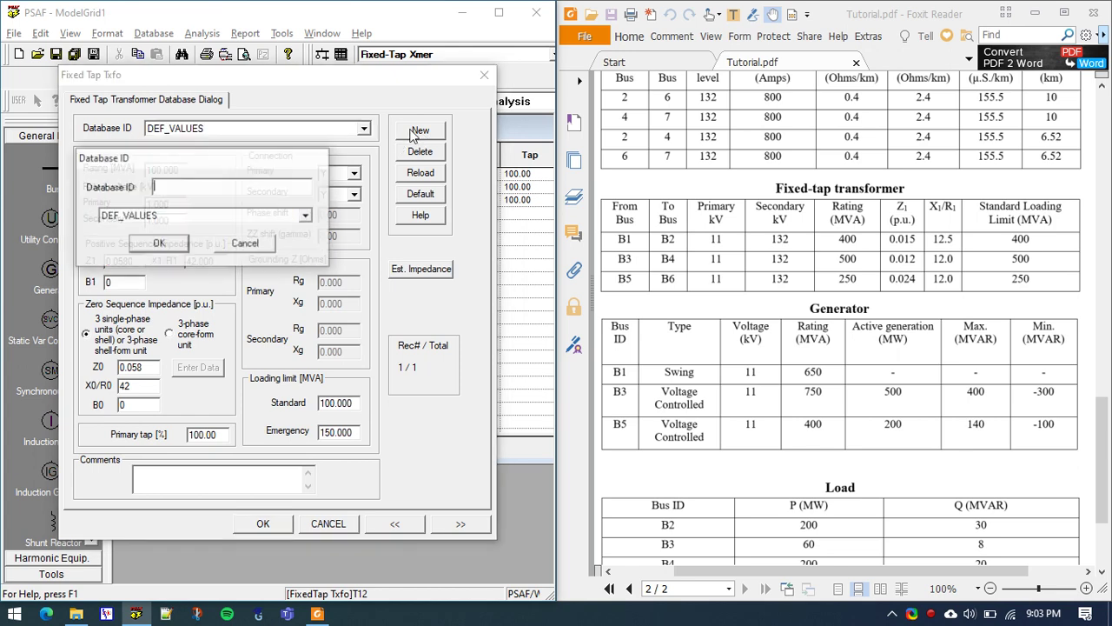
type("T12")
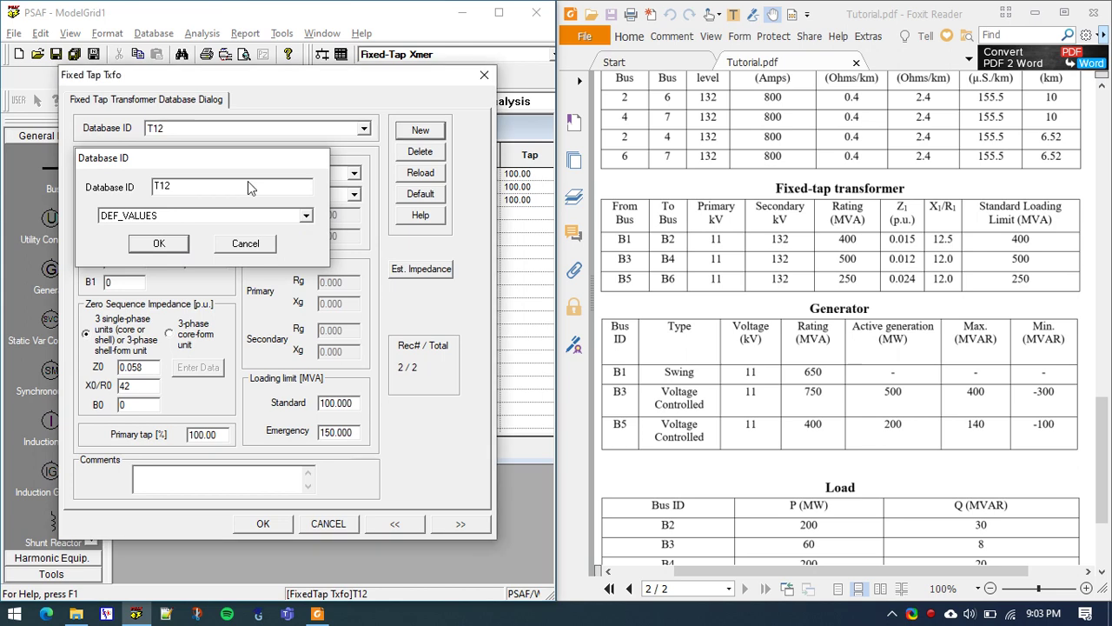
key("Return")
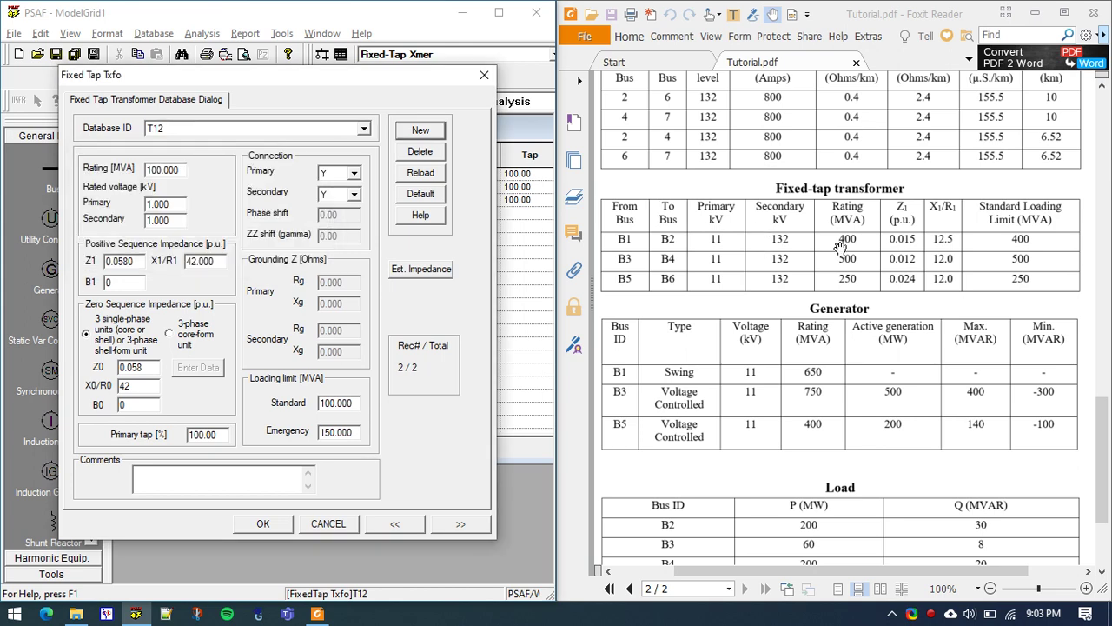
double_click(175, 167)
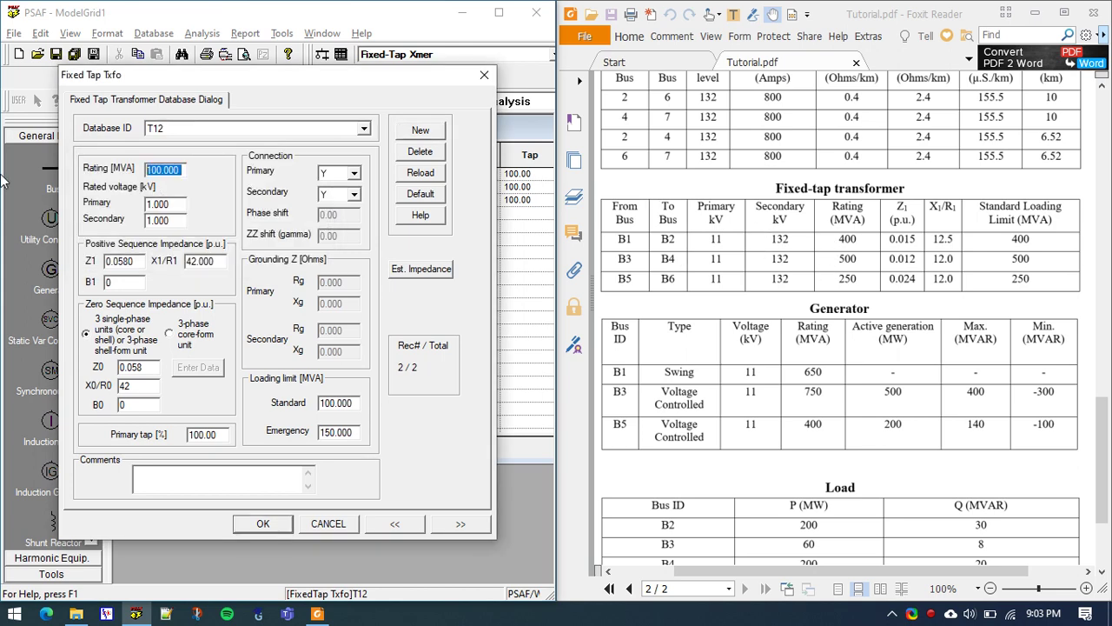
type("400")
double_click(171, 204)
type("11")
double_click(149, 220)
type("132")
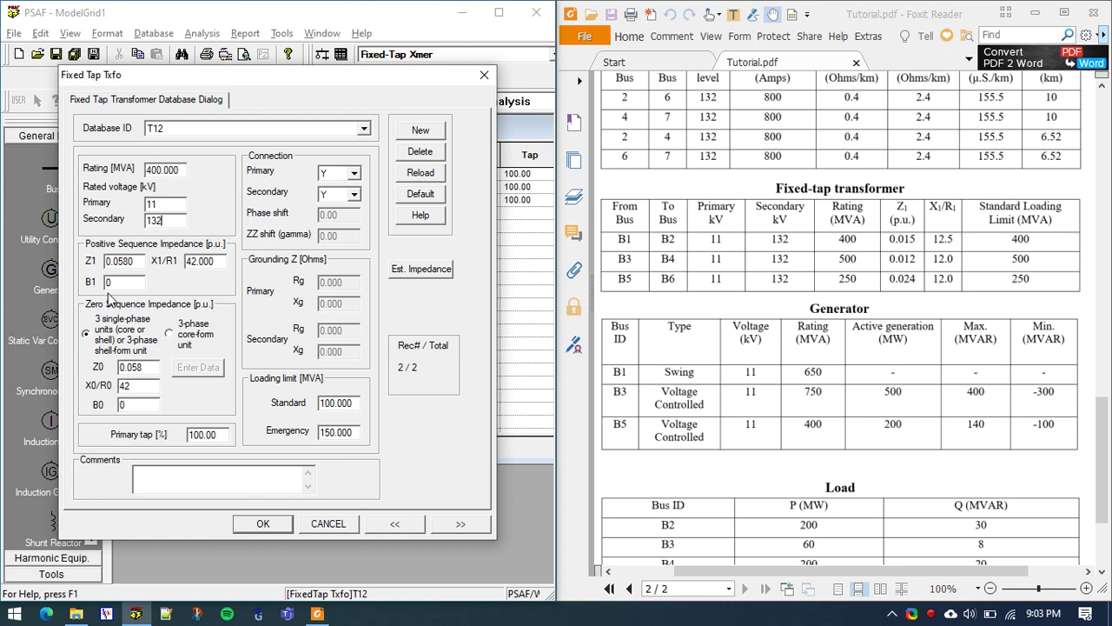
Step: Give T12 Z1 0.015, X1/R1 12.5, limits 400 and 600 MVA, and save it
double_click(137, 261)
type(".")
type("015")
double_click(215, 261)
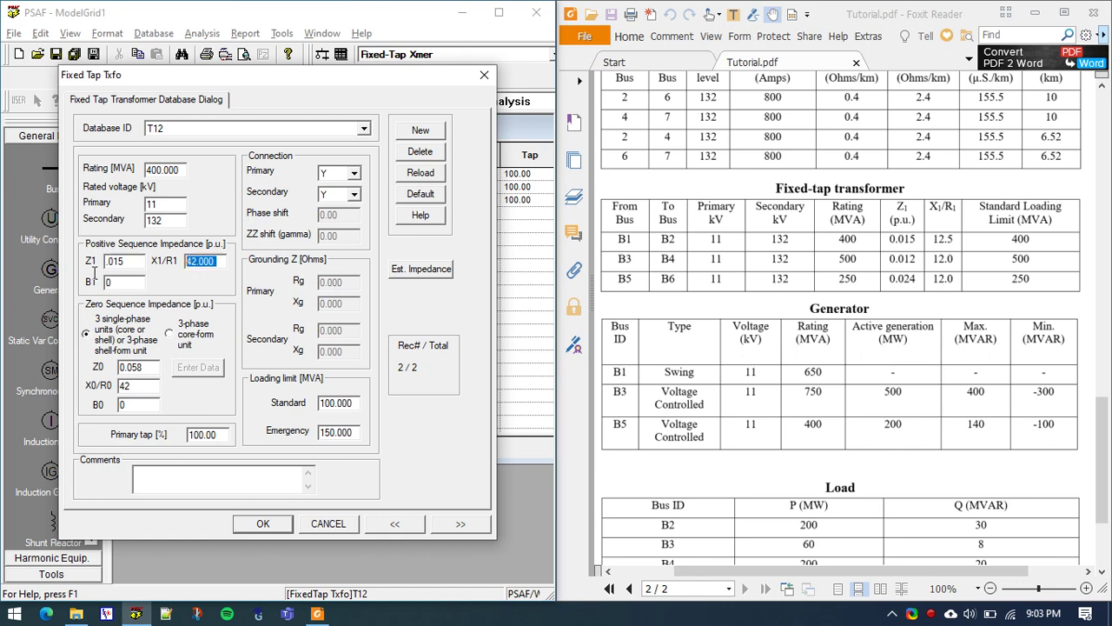
type("12.5")
left_click(120, 284)
double_click(346, 402)
type("400")
key("Tab")
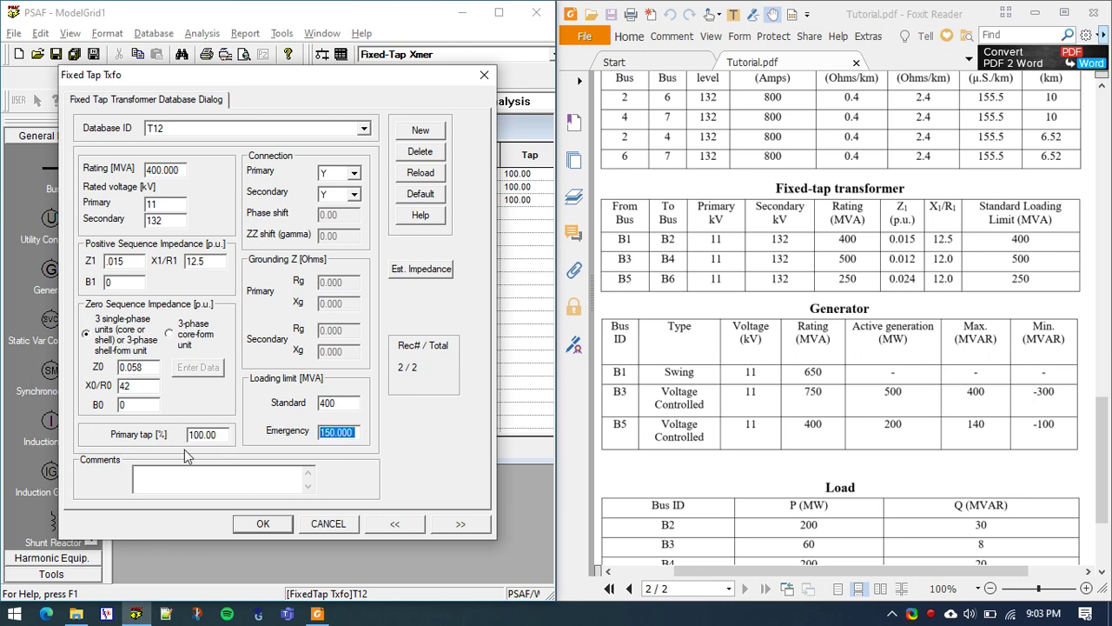
type("600")
left_click(282, 529)
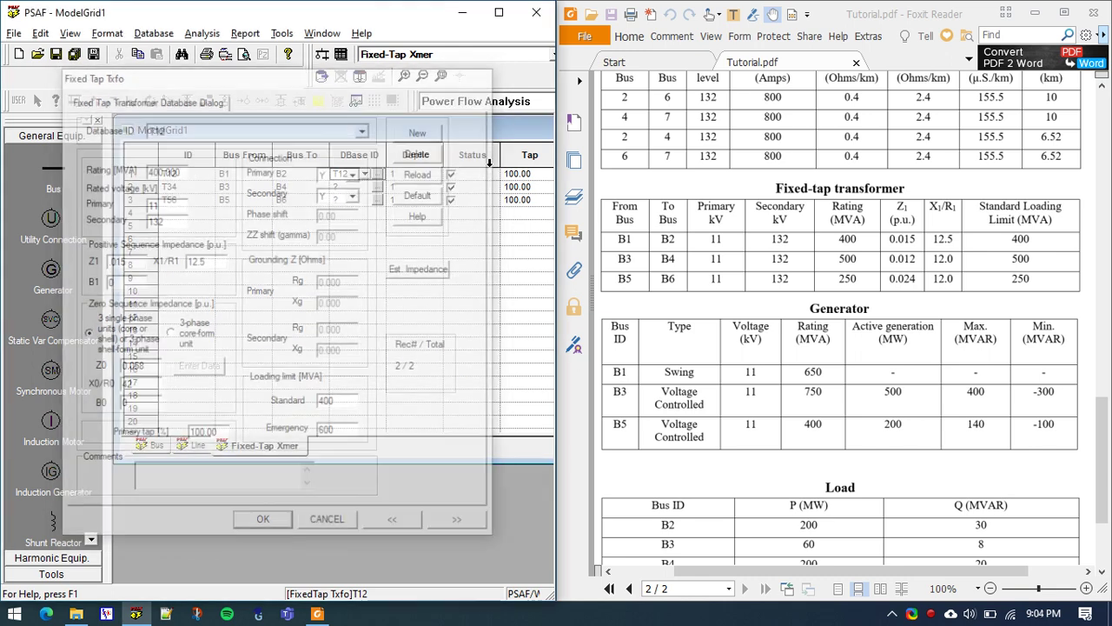
Step: Create a new T34 transformer record: 500 MVA, 11/132 kV, Z1 0.012, X1/R1 12
left_click(378, 190)
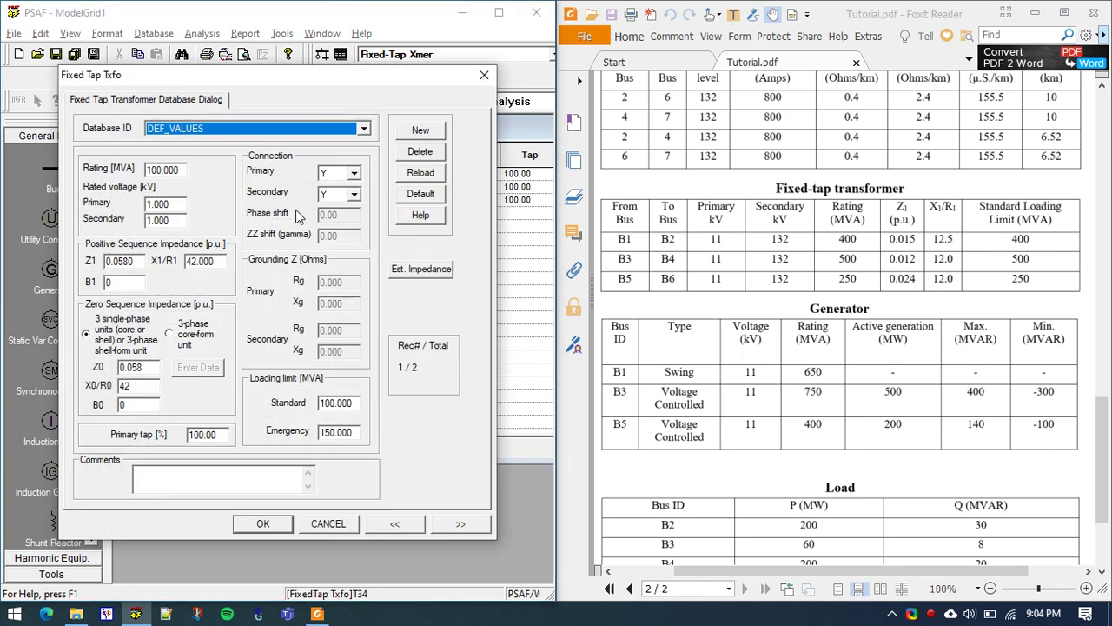
left_click(421, 132)
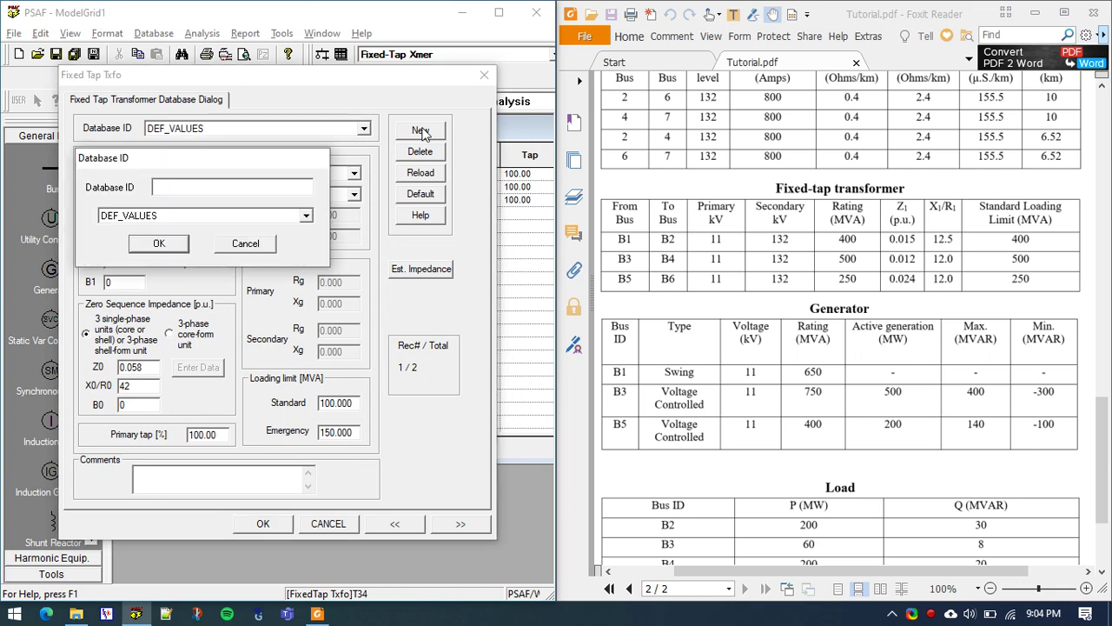
type("T34")
key("Return")
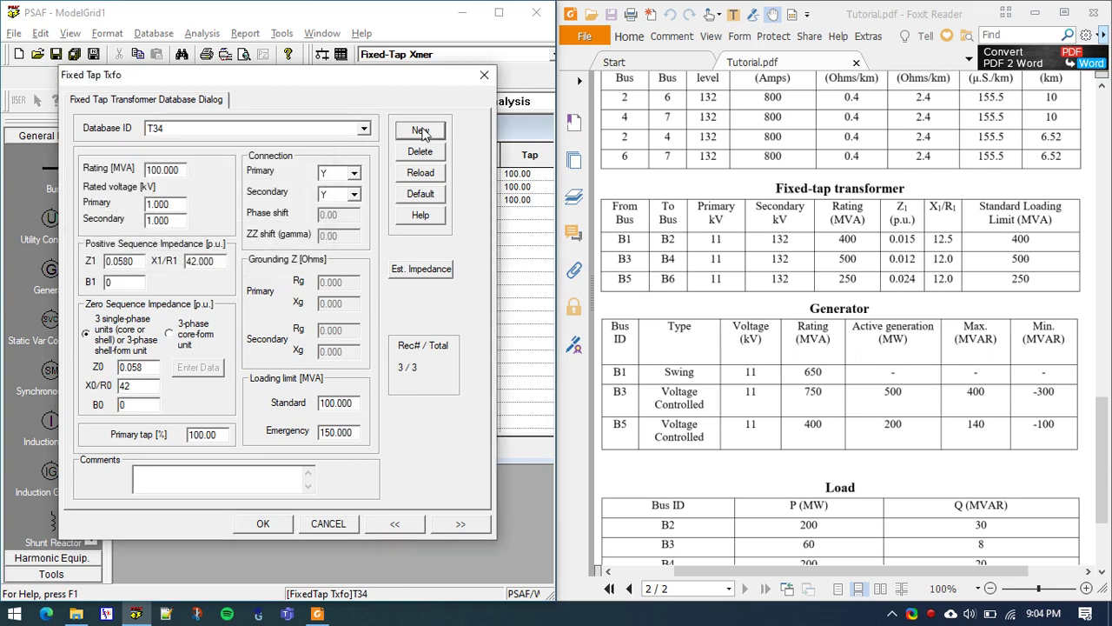
key("Tab")
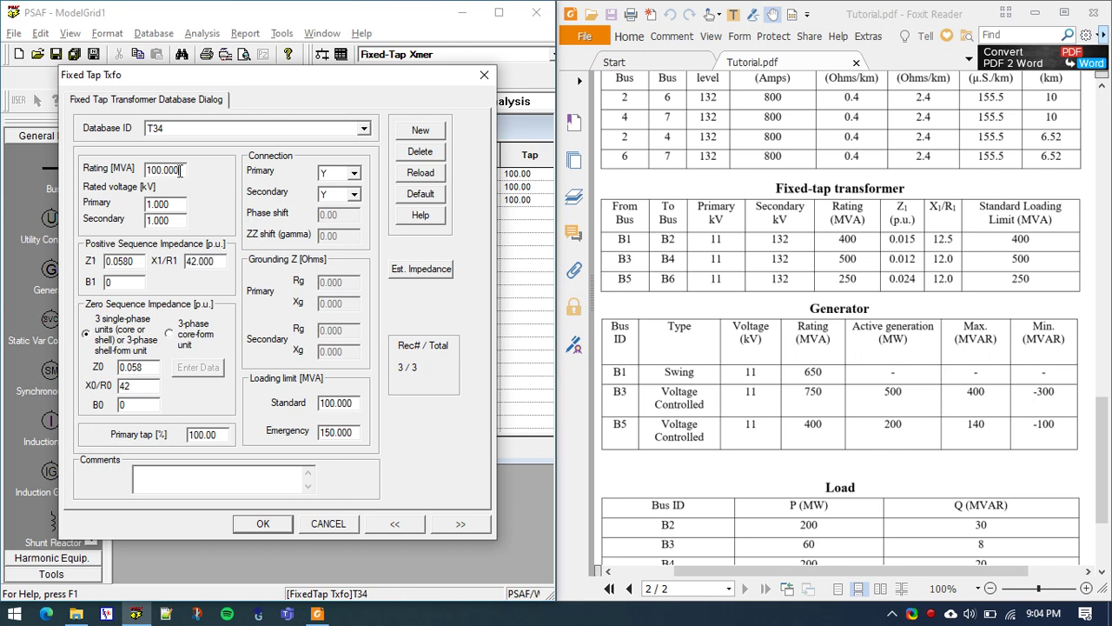
type("500")
key("Tab")
type("11")
key("Tab")
type("132")
key("Tab")
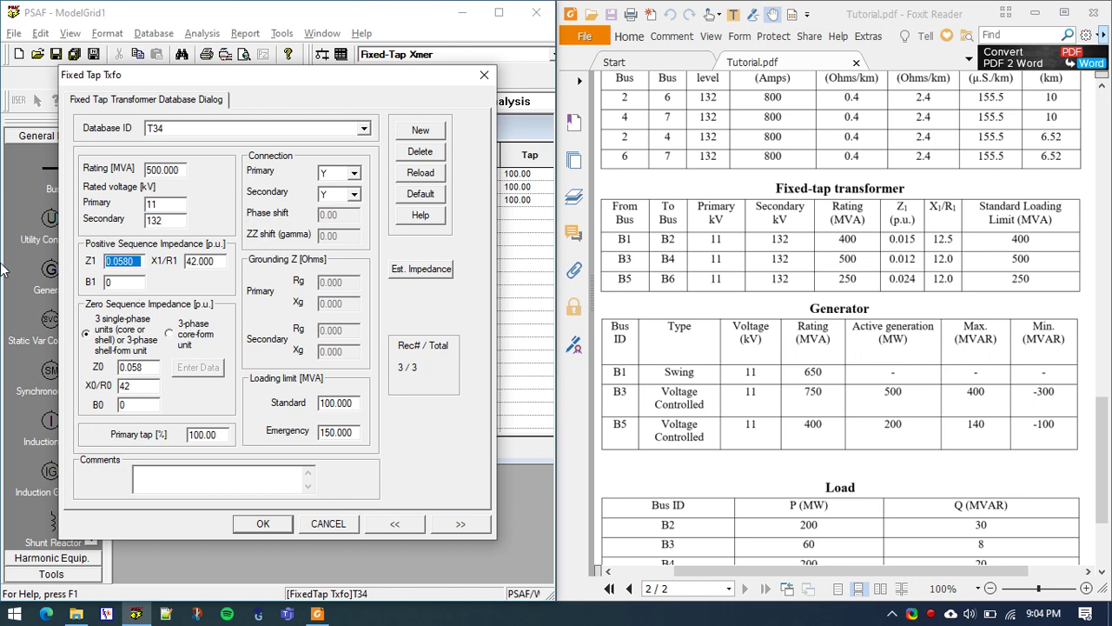
type(".012")
double_click(217, 266)
type("12")
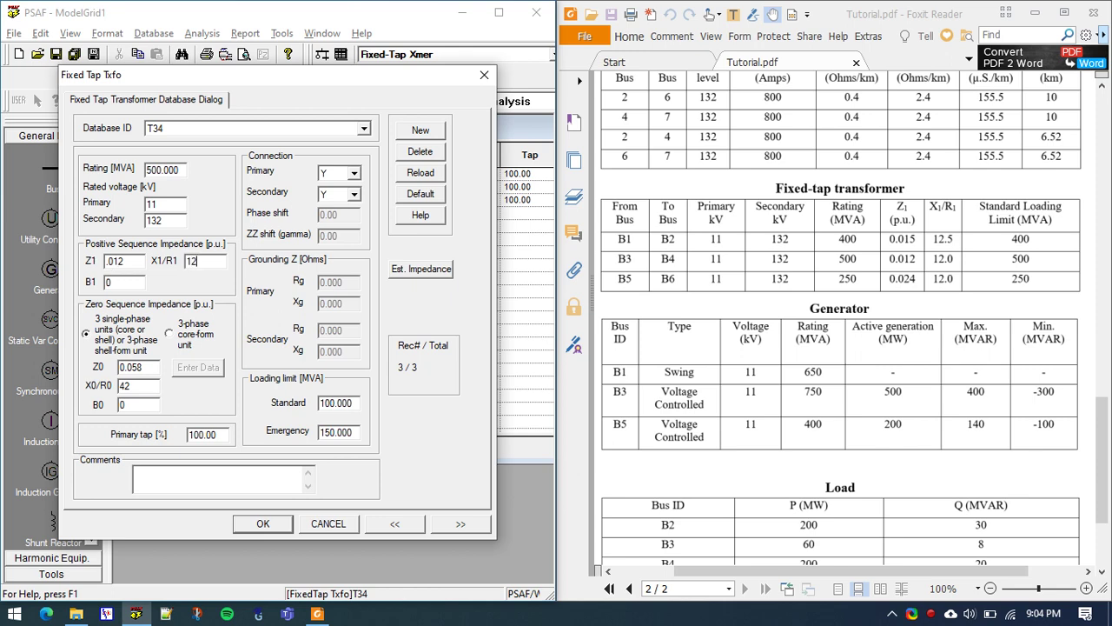
Step: Set T34's loading limits to 500 MVA standard and 750 MVA emergency, and confirm
double_click(343, 403)
type("250")
key("BackSpace")
key("BackSpace")
key("BackSpace")
type("500")
key("Tab")
type("750")
key("Return")
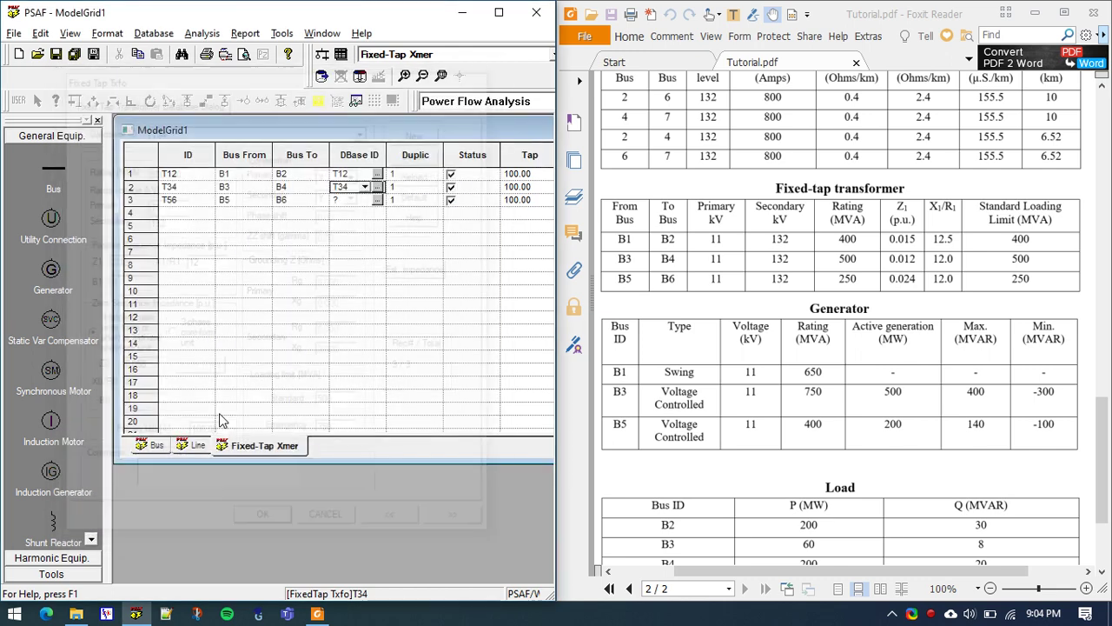
Step: Create a new T56 transformer record rated 250 MVA at 11/132 kV
left_click(375, 199)
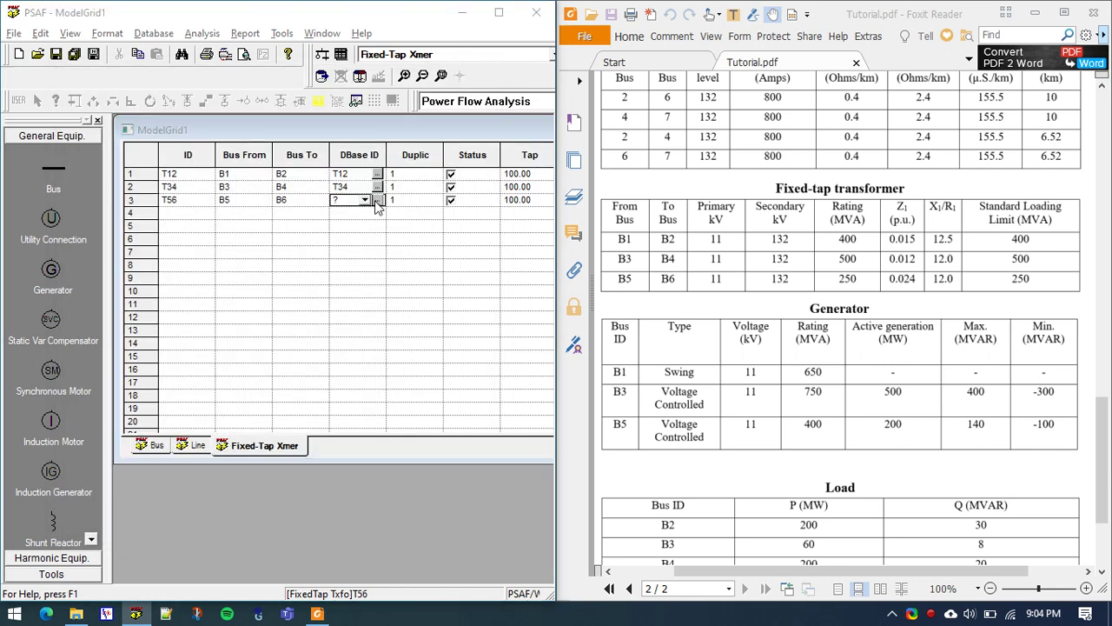
left_click(421, 130)
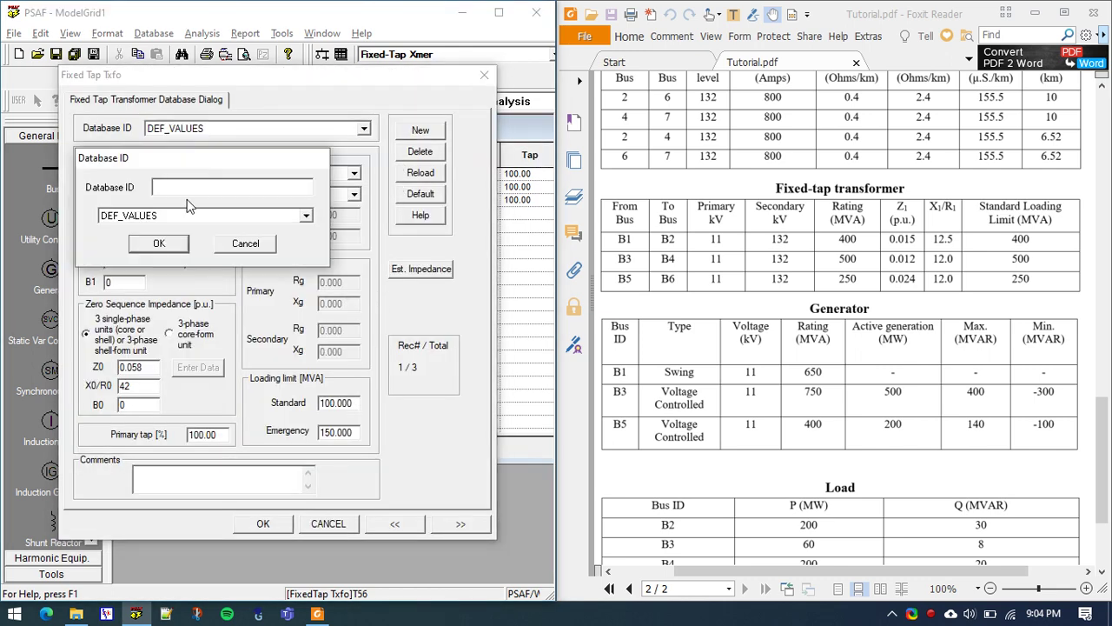
type("T56")
key("Return")
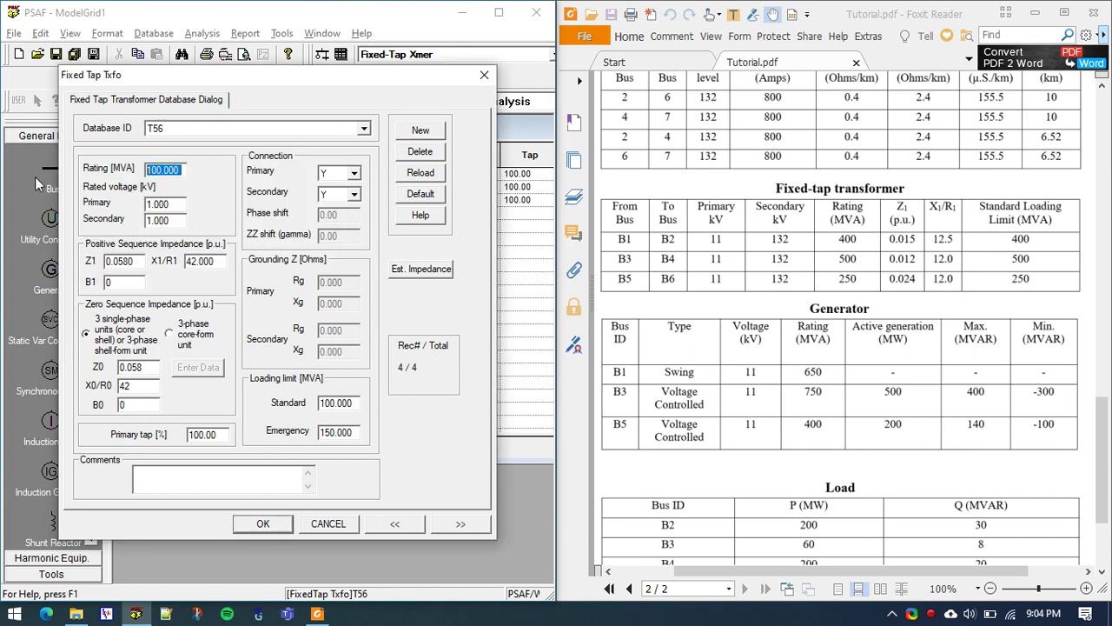
type("250")
double_click(161, 221)
double_click(174, 204)
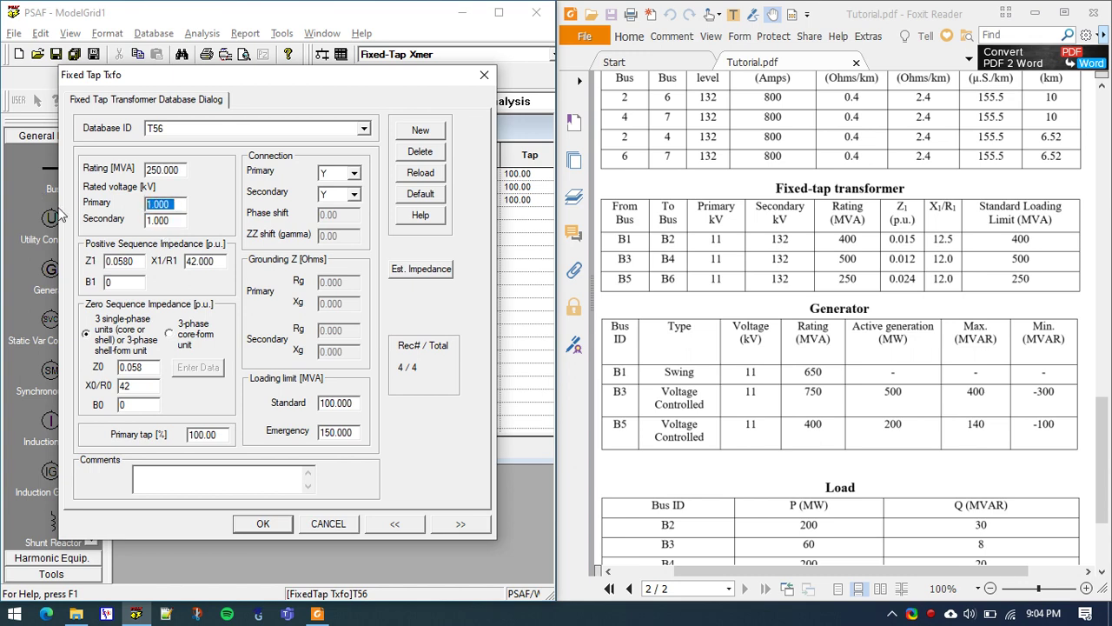
type("11")
double_click(171, 221)
type("1")
type("32")
Step: Give T56 Z1 0.024, X1/R1 12, and 250/375 MVA loading limits, then confirm
double_click(132, 261)
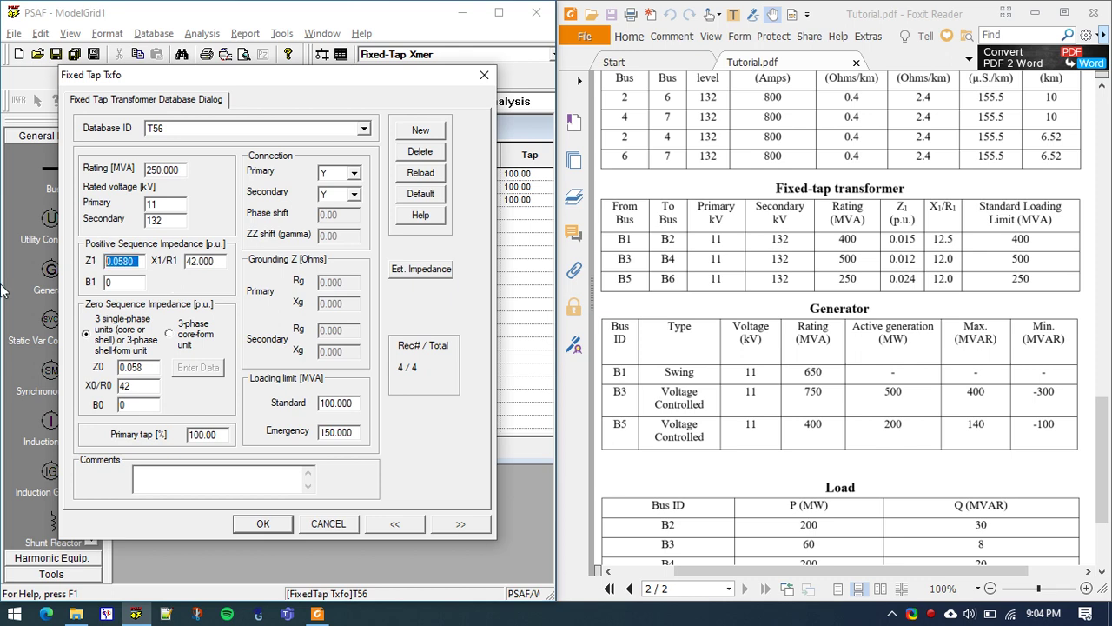
type(".02")
type("4")
double_click(215, 261)
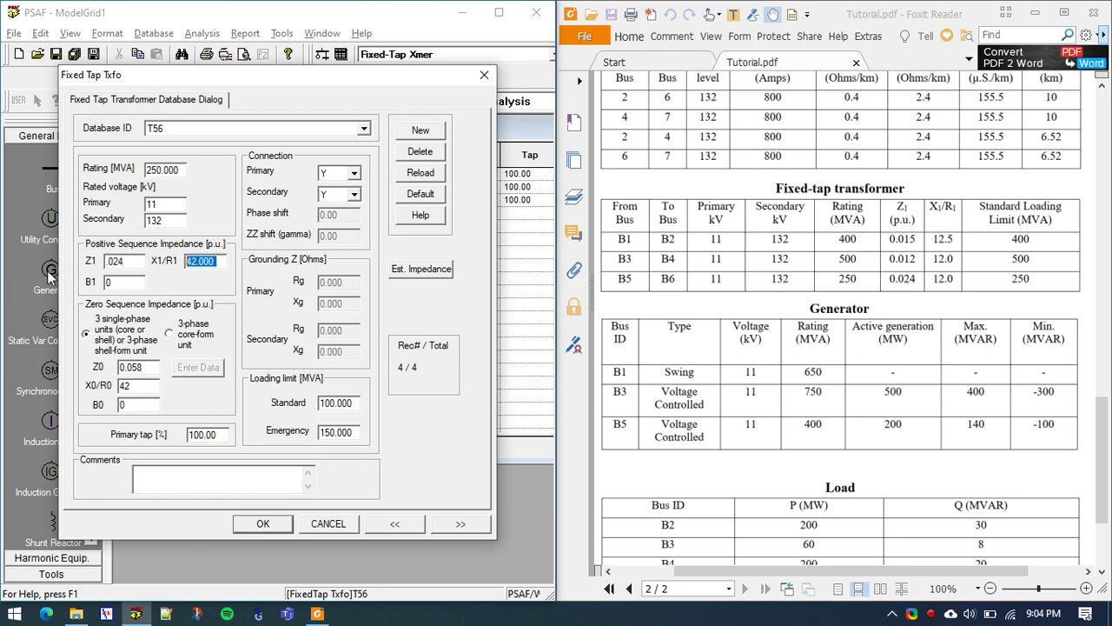
type("12")
double_click(356, 402)
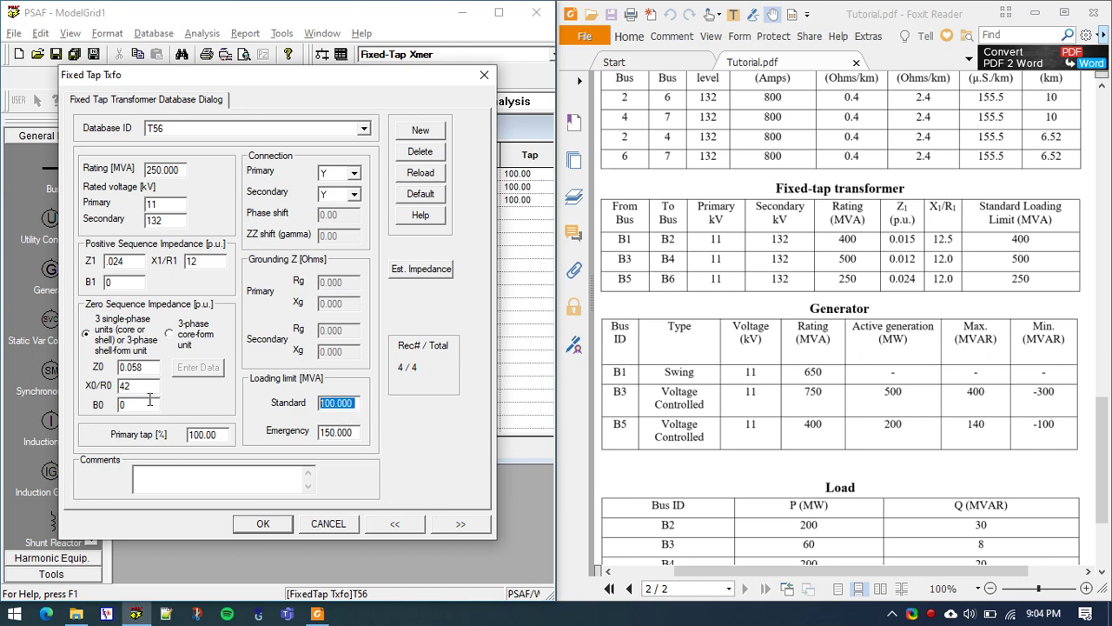
type("250")
double_click(348, 433)
type("3")
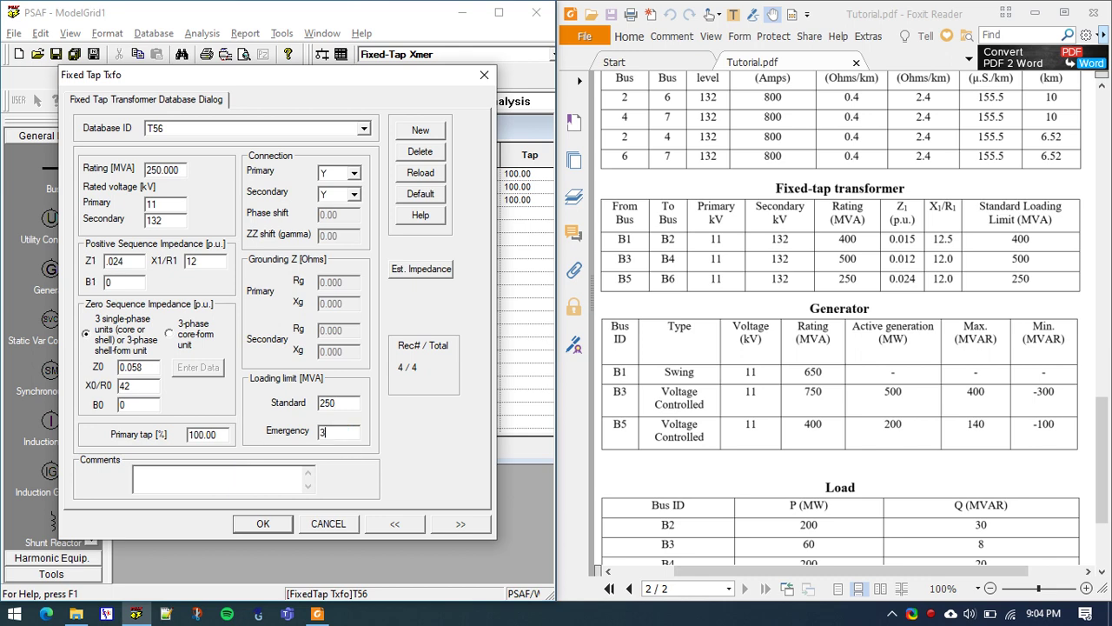
type("75")
left_click(263, 523)
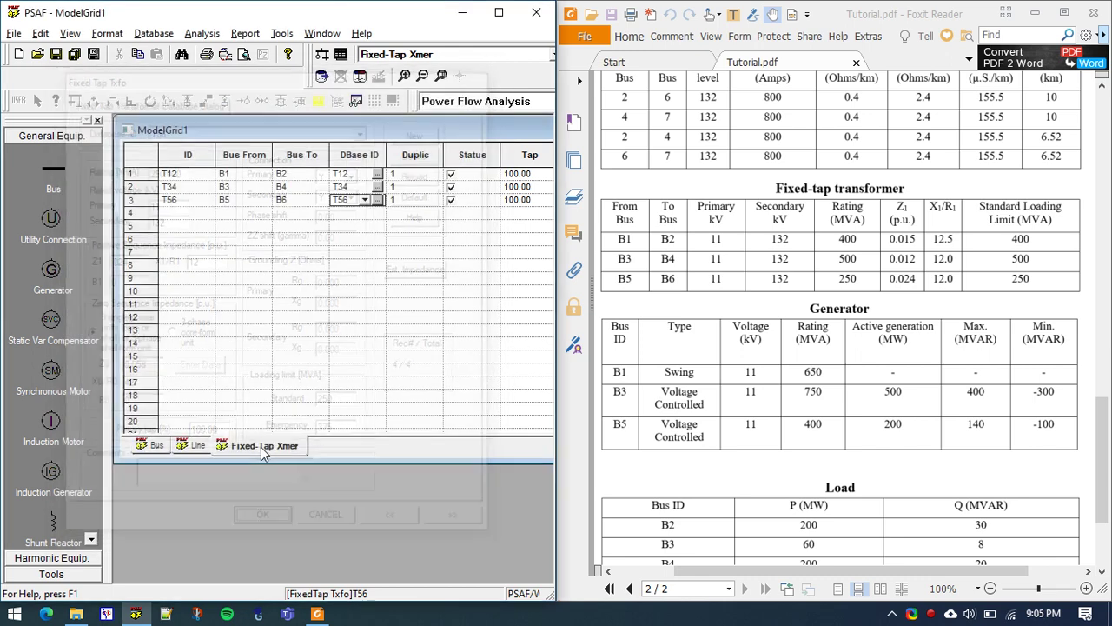
Step: Commit T56 in row 3, then save the study as loadflow.stu under Academic (F:)\TUTORIAL
left_click(338, 317)
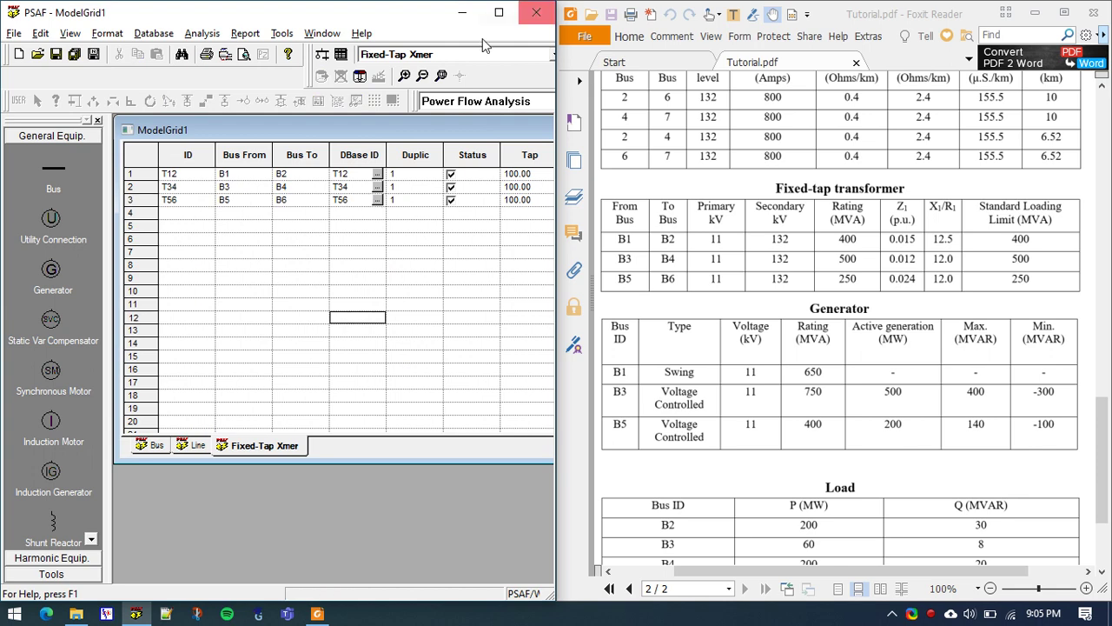
key("ctrl+s")
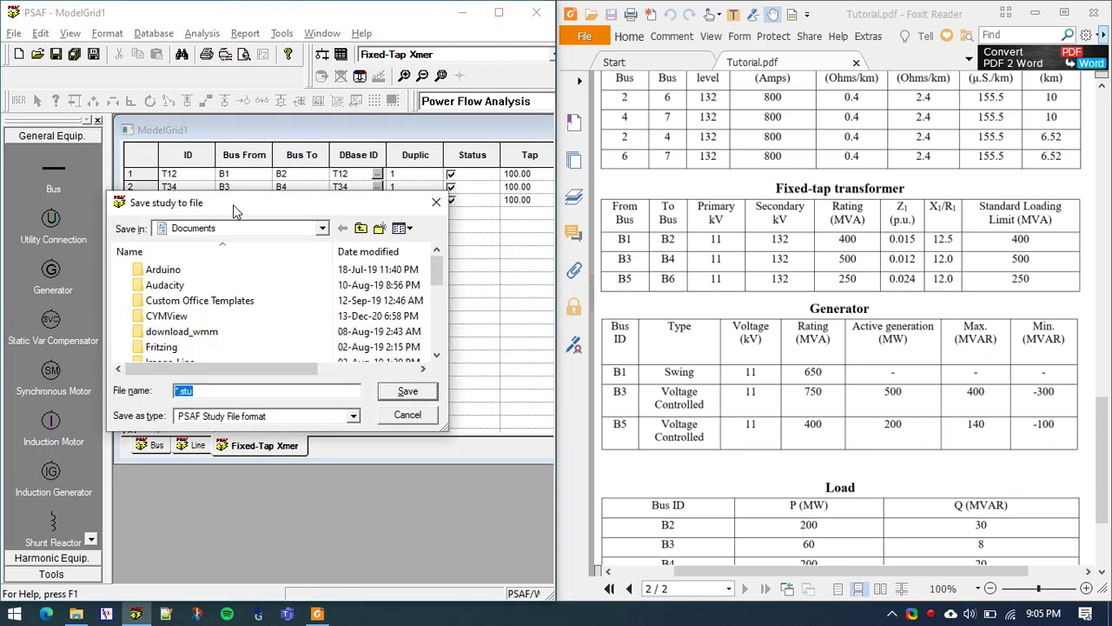
left_click(251, 229)
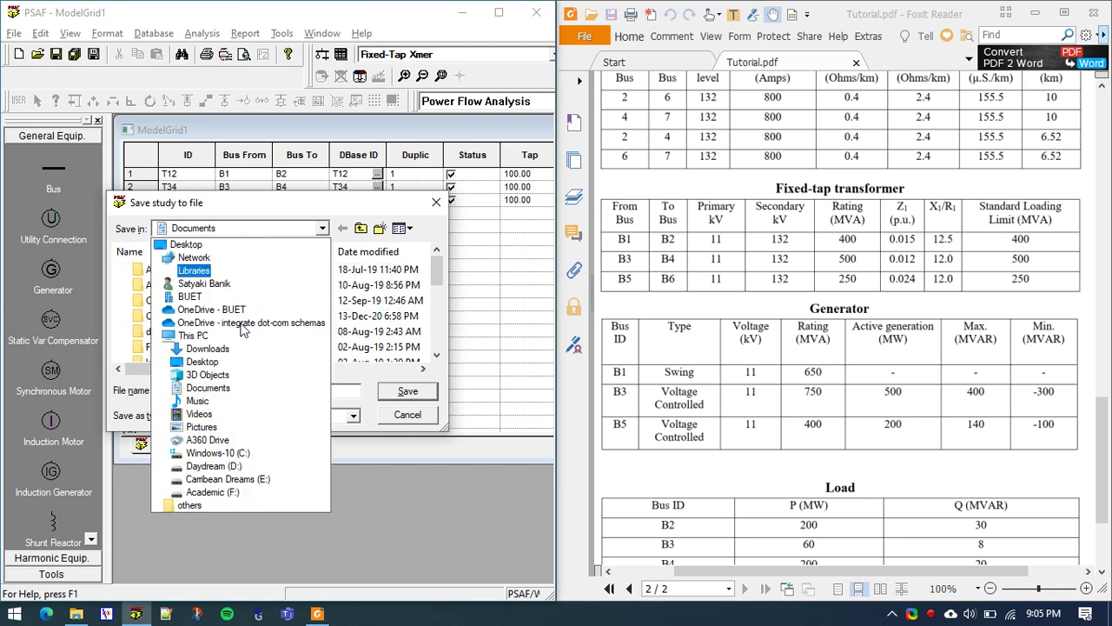
left_click(209, 493)
left_click(187, 280)
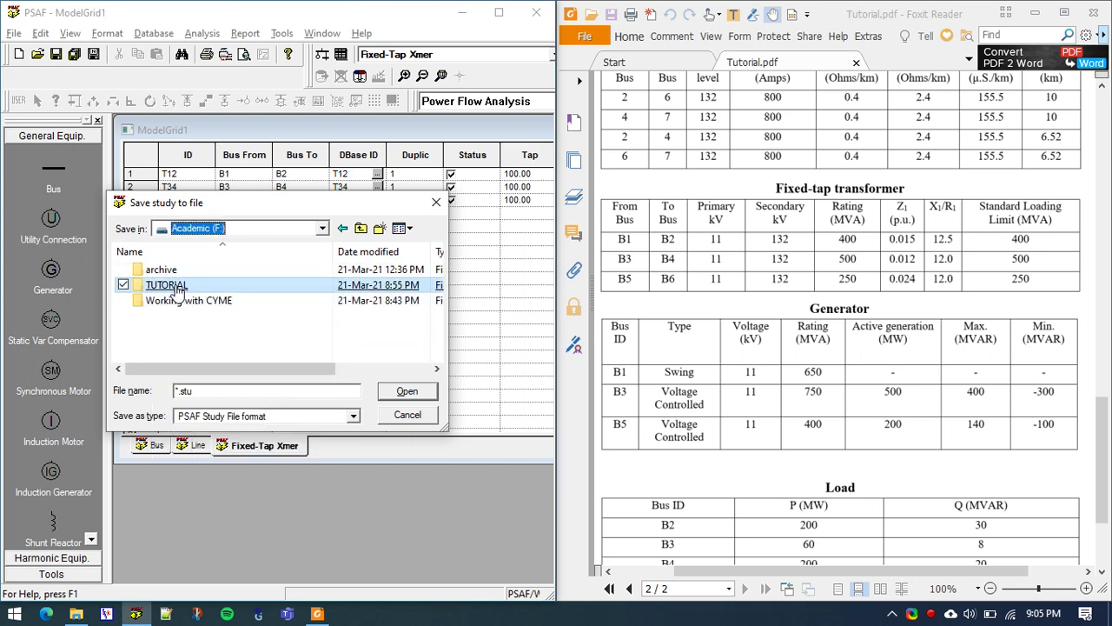
double_click(186, 281)
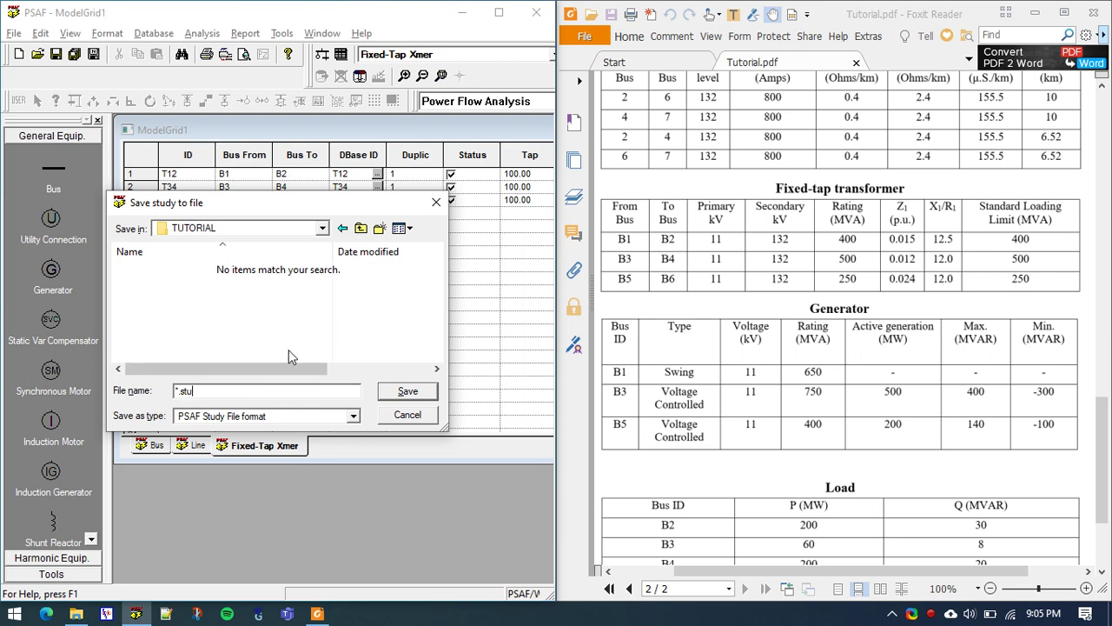
left_click(174, 395)
double_click(174, 393)
type("load")
type("flow")
key("Return")
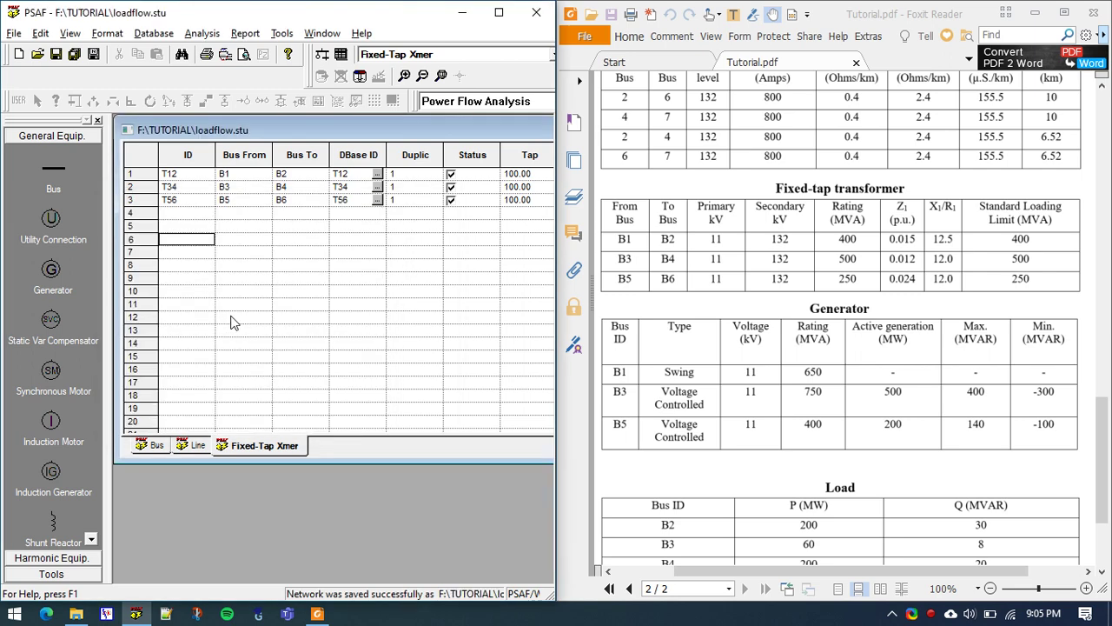
left_click(231, 318)
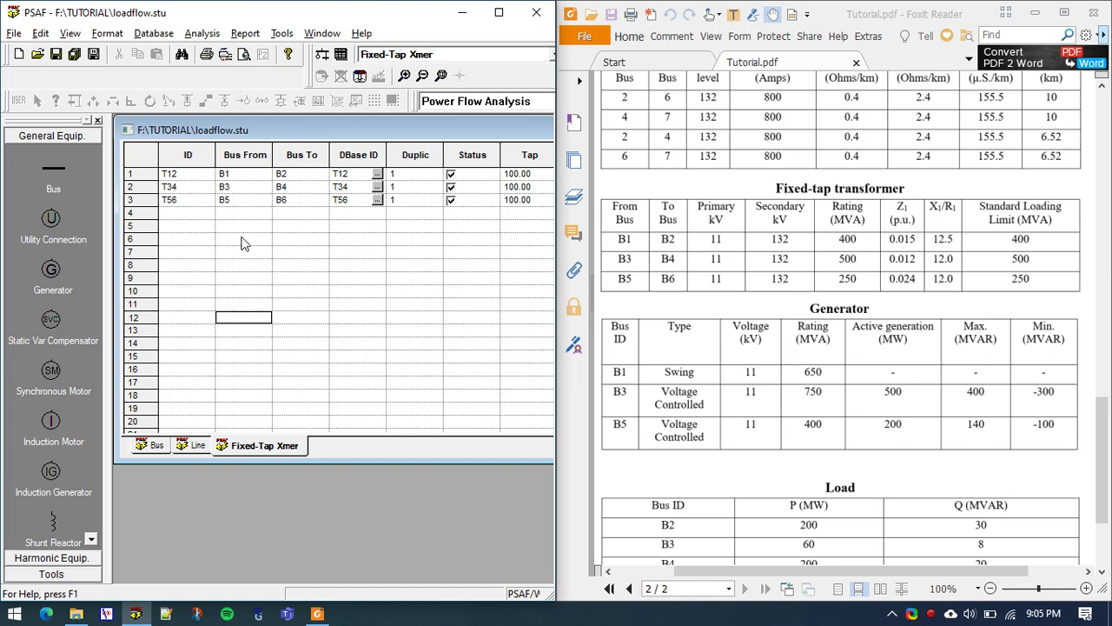
Step: Pick Generator from the equipment-type list on the toolbar
scroll(768, 237, "down", 3)
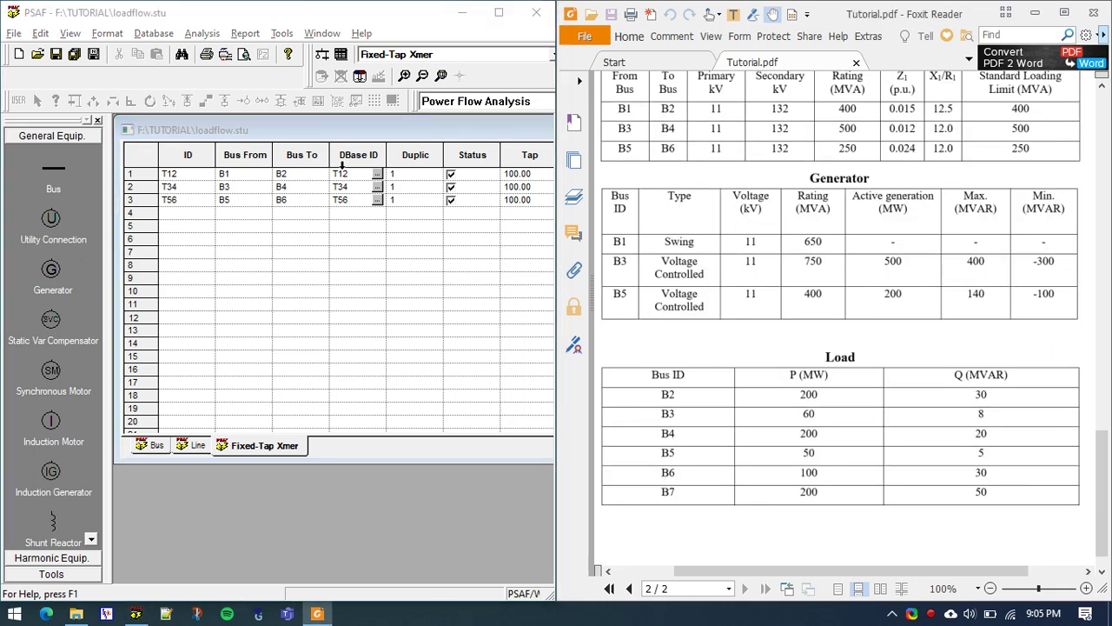
left_click(404, 61)
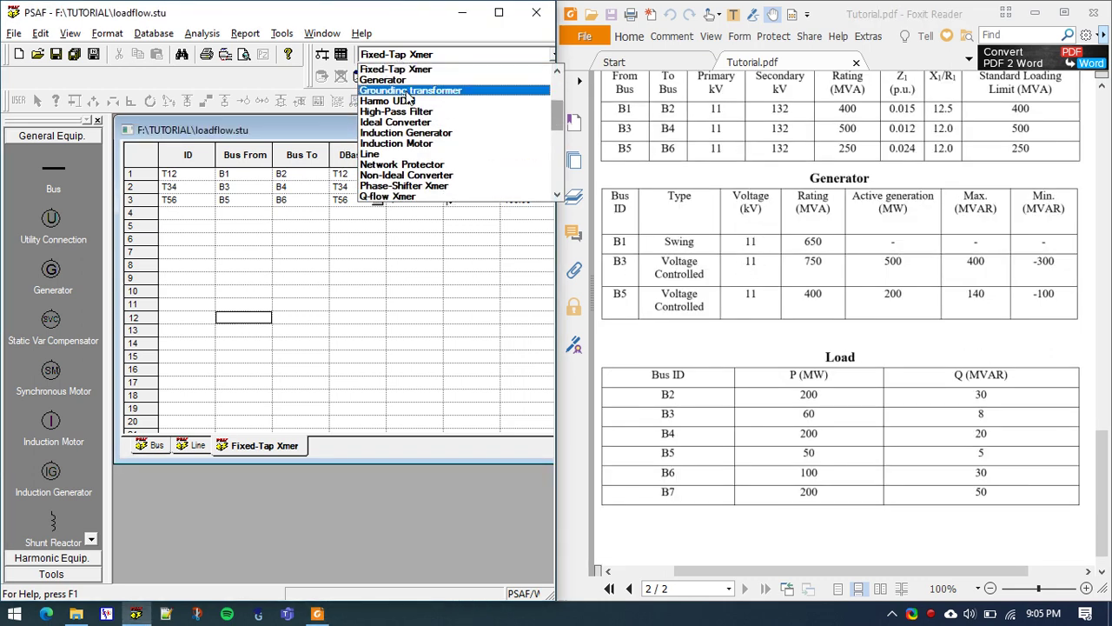
scroll(408, 104, "down", 3)
scroll(408, 113, "down", 3)
scroll(412, 122, "up", 3)
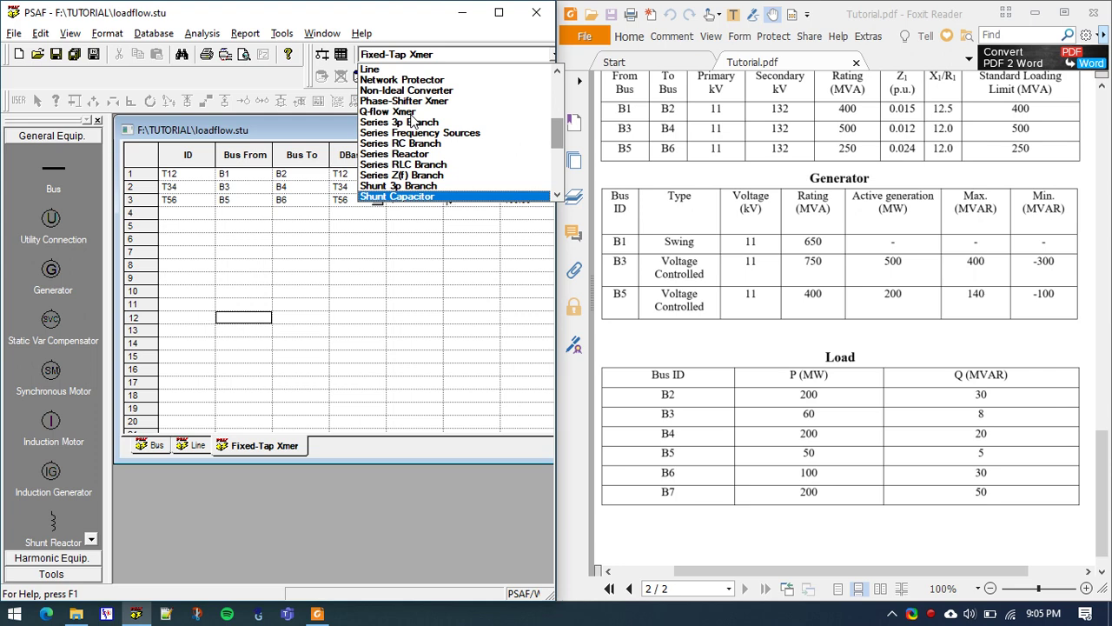
left_click_drag(563, 141, 562, 126)
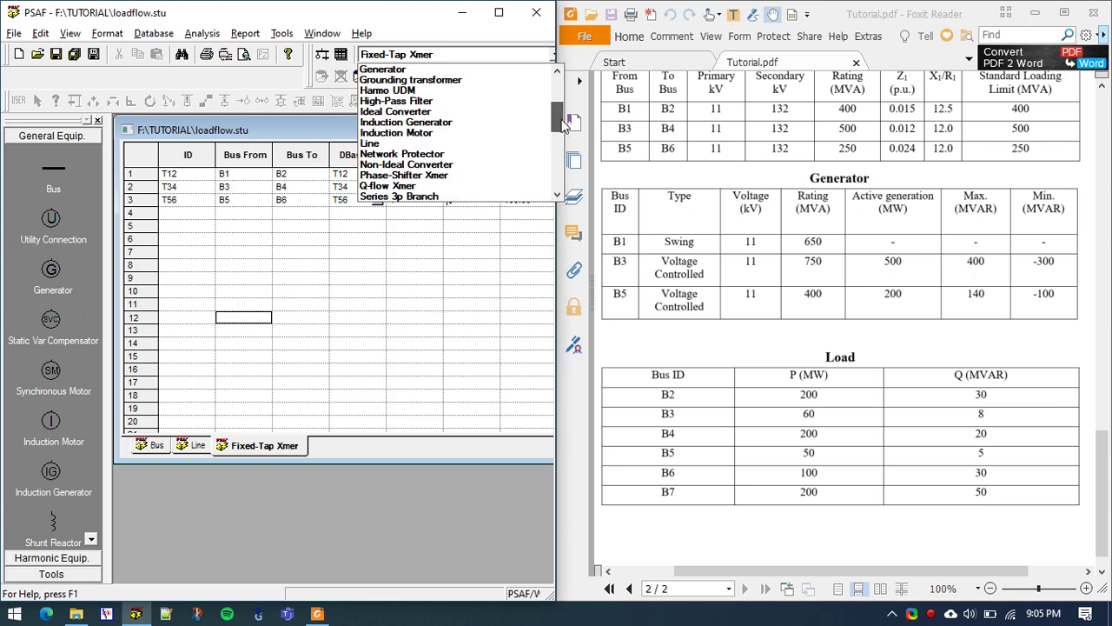
scroll(563, 126, "up", 1)
left_click(383, 79)
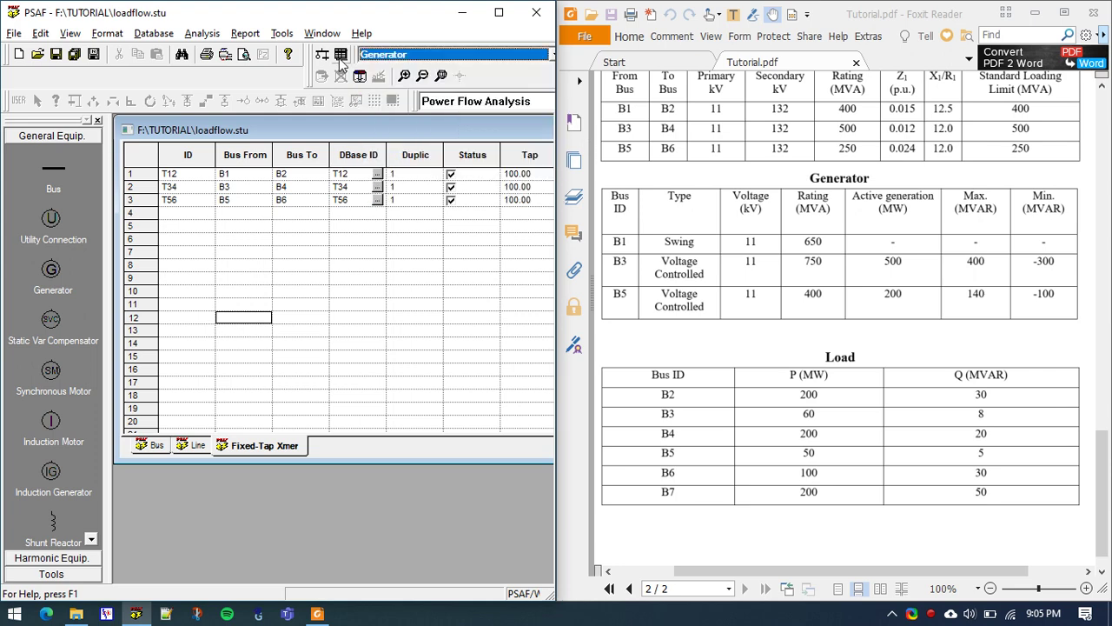
Step: Add generators G1, G3 and G5 to the Generator table
left_click(340, 56)
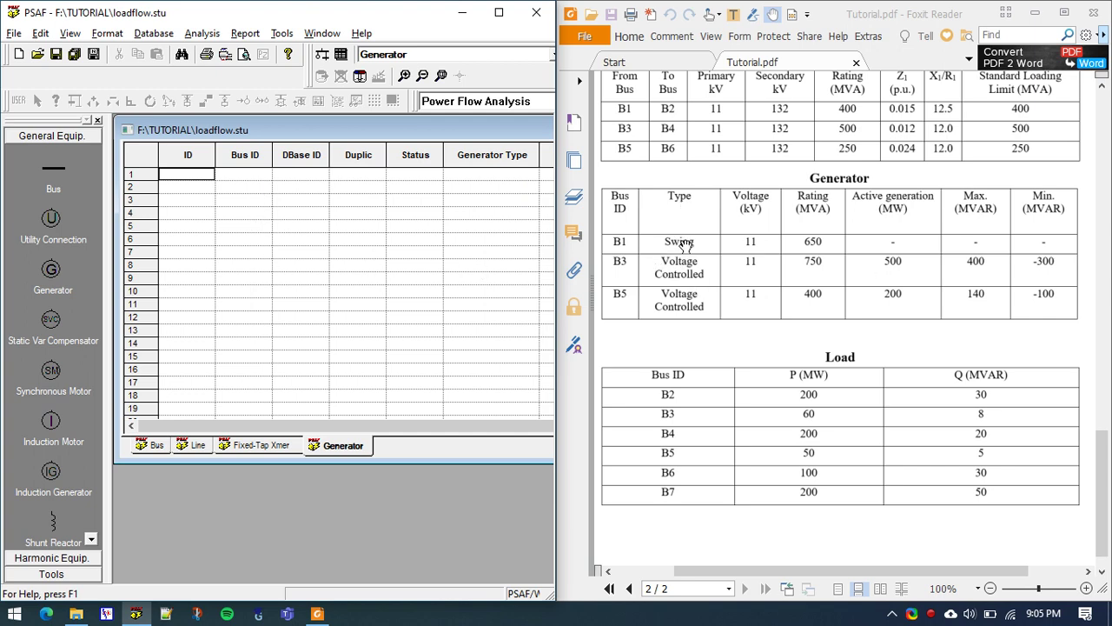
left_click(682, 244)
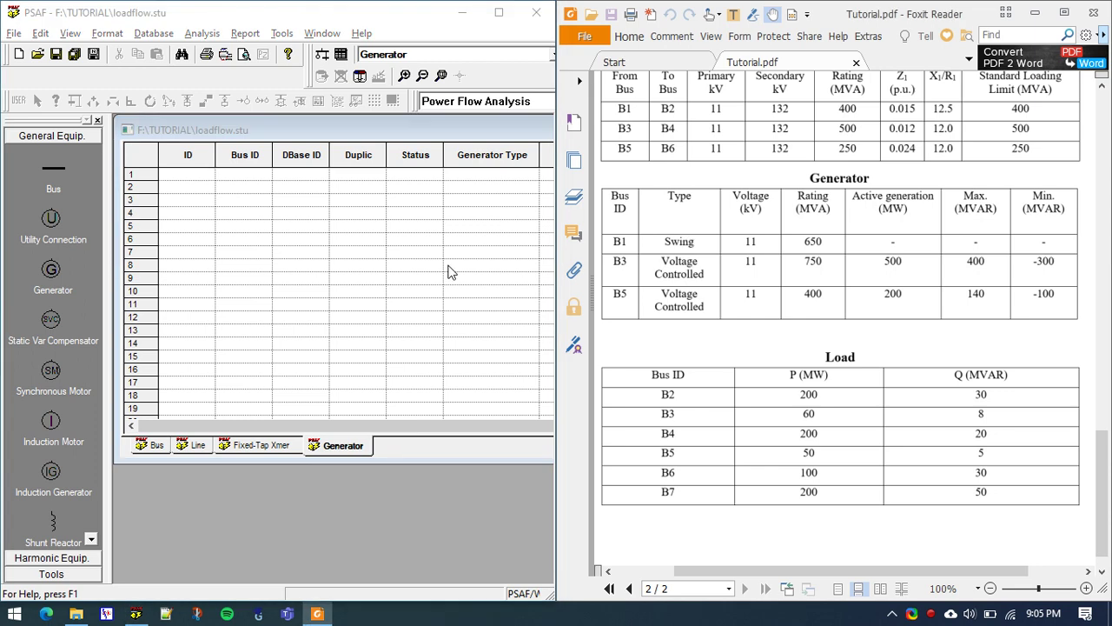
left_click(193, 175)
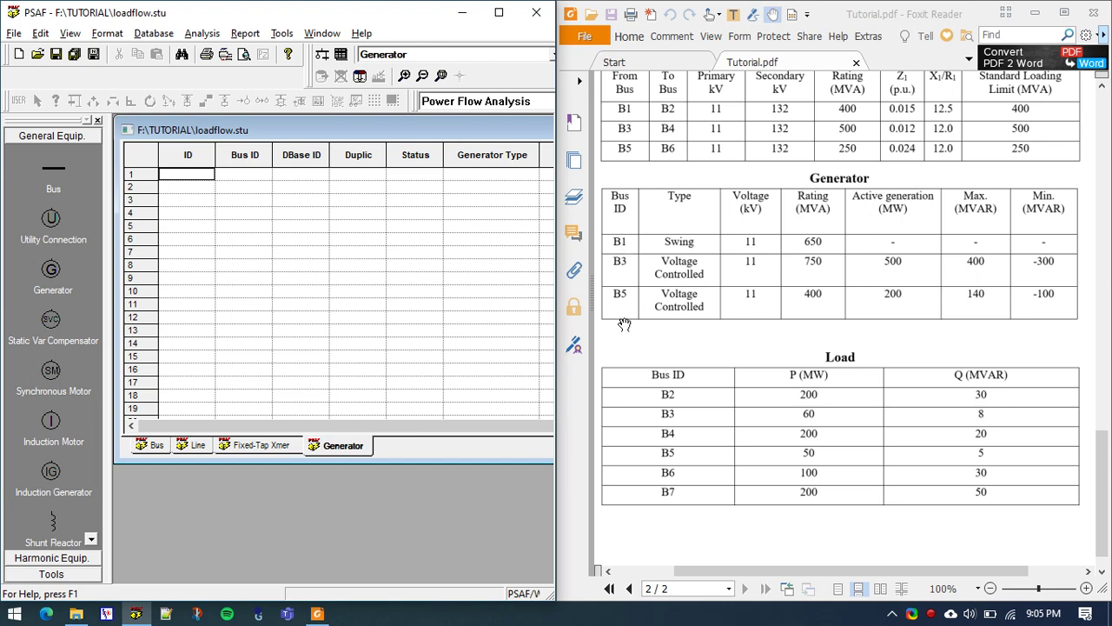
left_click(356, 240)
left_click(177, 176)
type("G1")
key("Return")
type("G3")
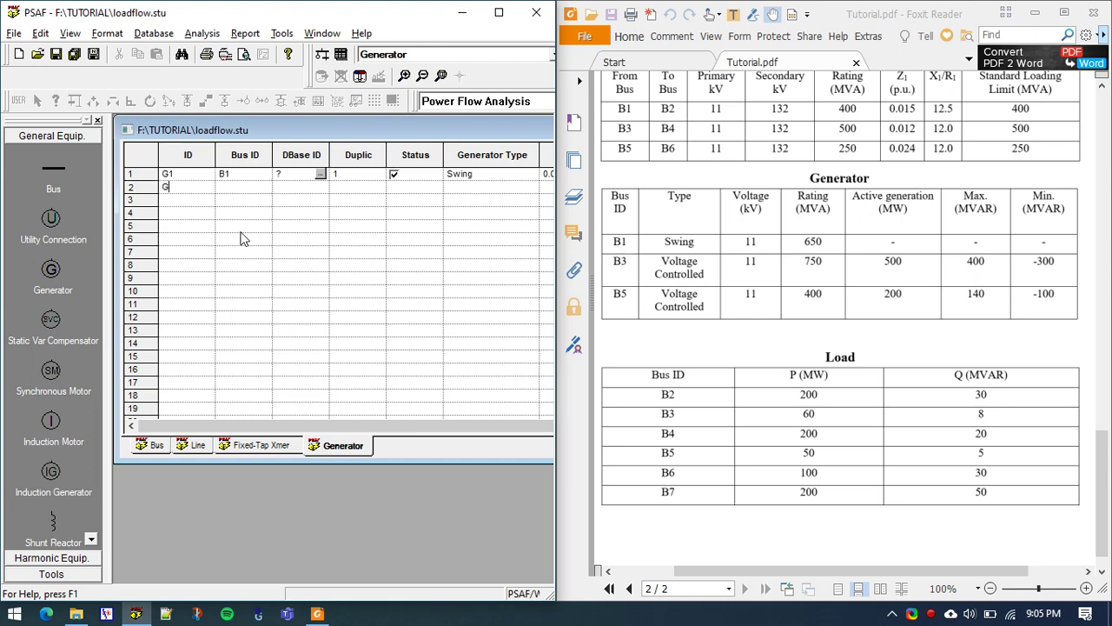
key("Return")
type("G5")
key("Tab")
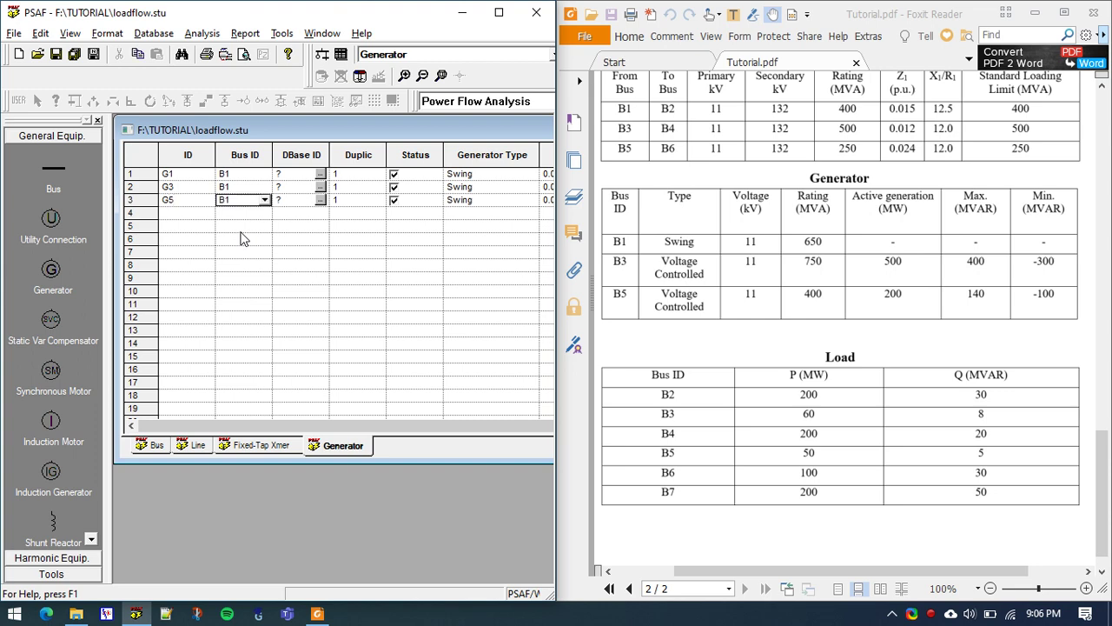
Step: Connect generator G3 to bus B3 and G5 to bus B5
left_click(244, 186)
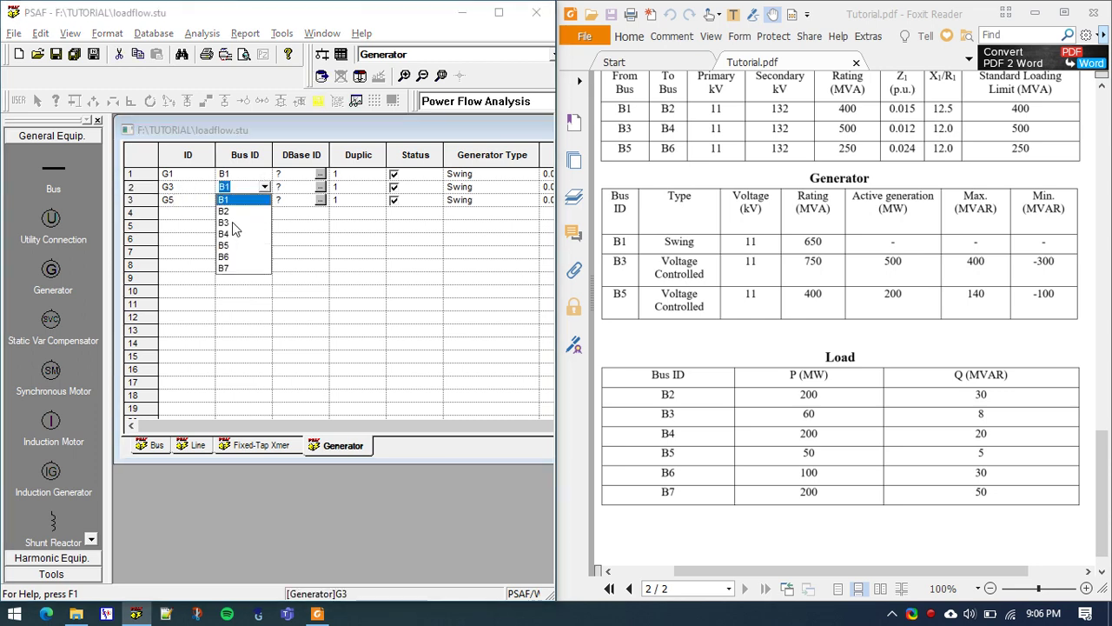
left_click(232, 221)
left_click(252, 200)
left_click(264, 200)
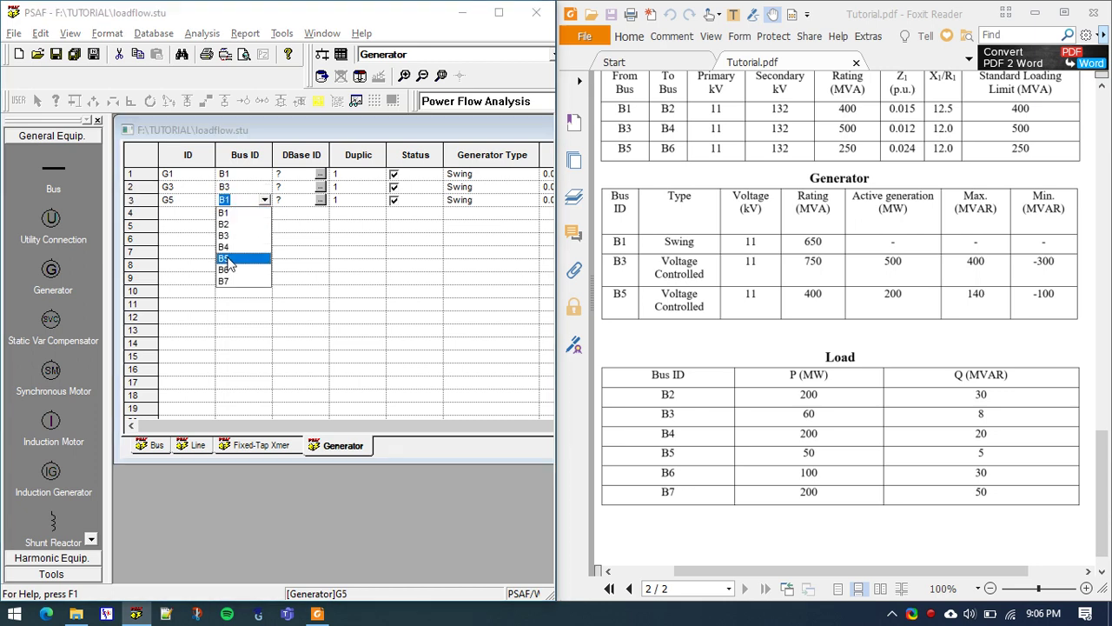
left_click(231, 258)
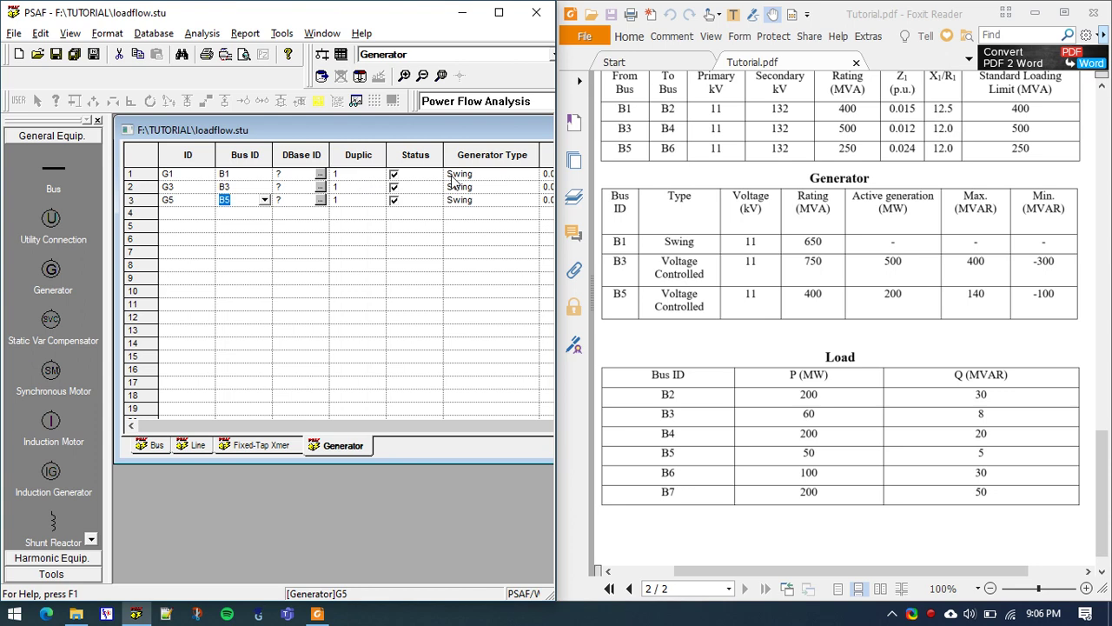
Step: Set G3 and G5 to Voltage Controlled, leaving G1 as the swing generator
left_click(520, 176)
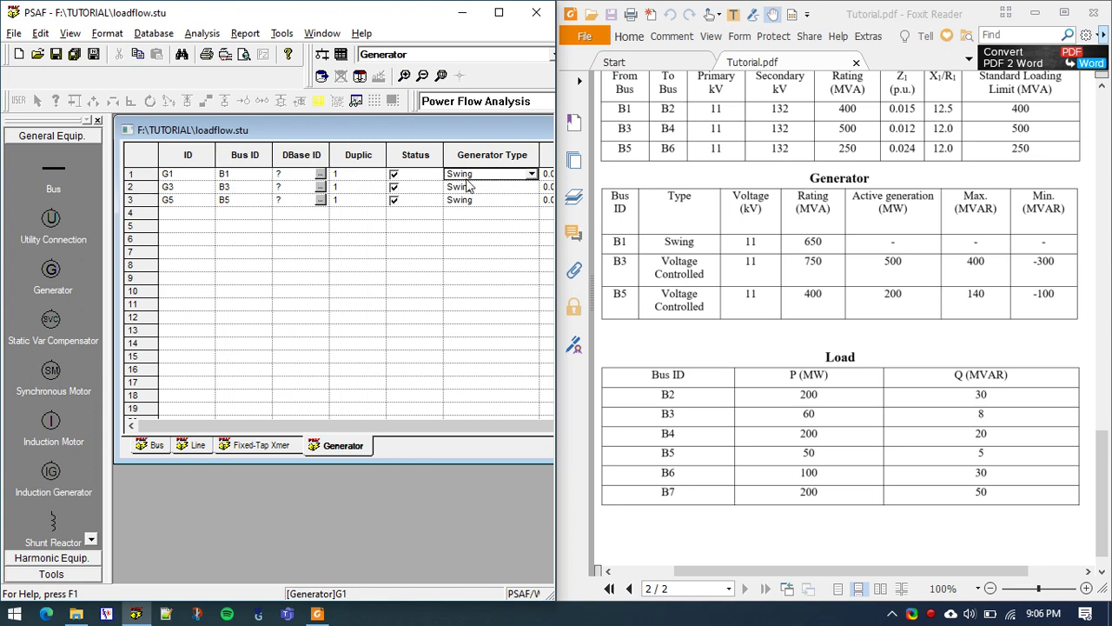
left_click(521, 187)
left_click(495, 201)
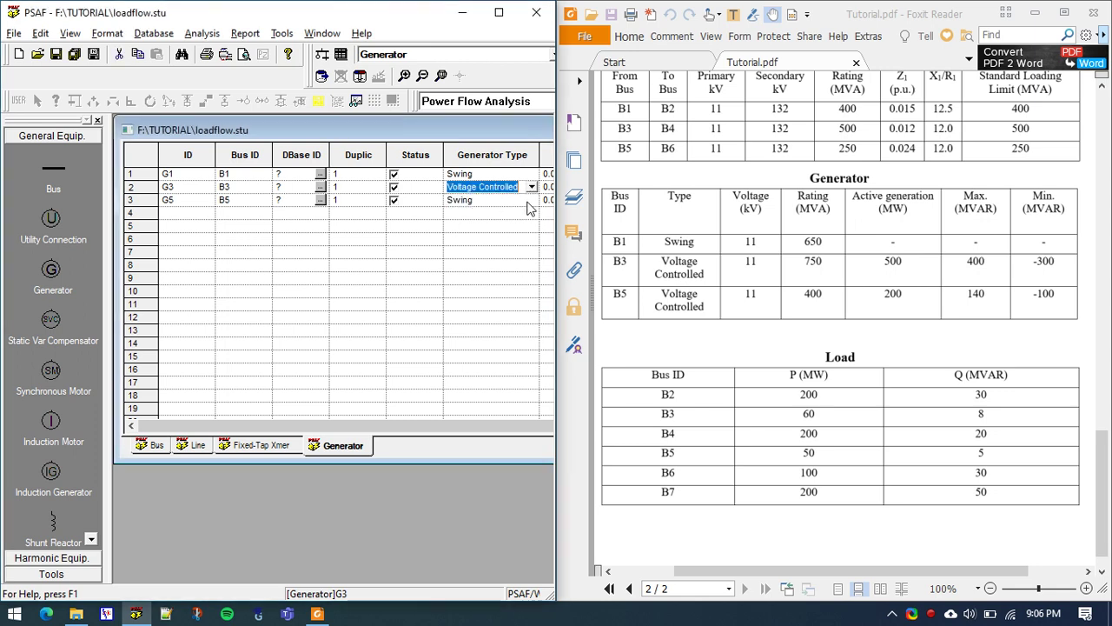
left_click(536, 202)
left_click(479, 211)
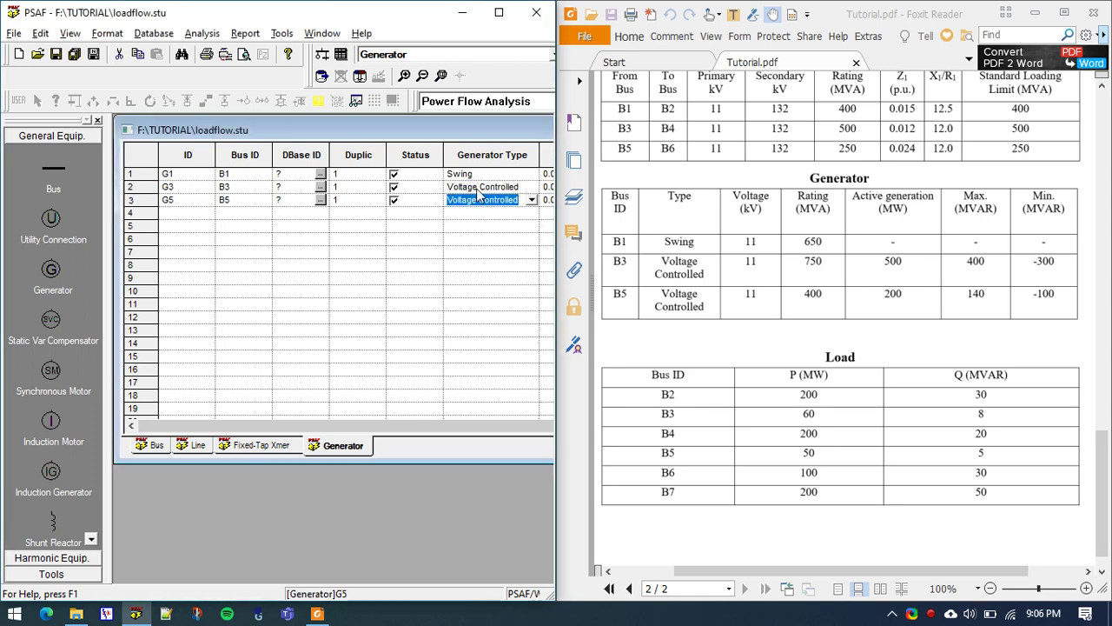
left_click(320, 174)
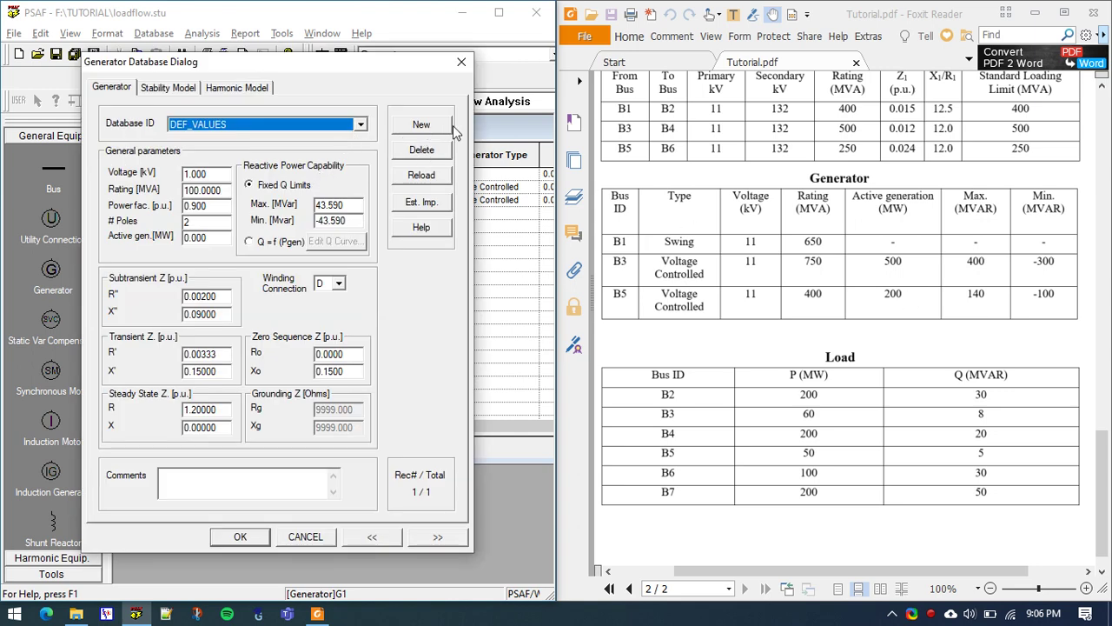
Step: Correct the out-of-range X value to 0.0001 and create a new generator record named G1
left_click(421, 125)
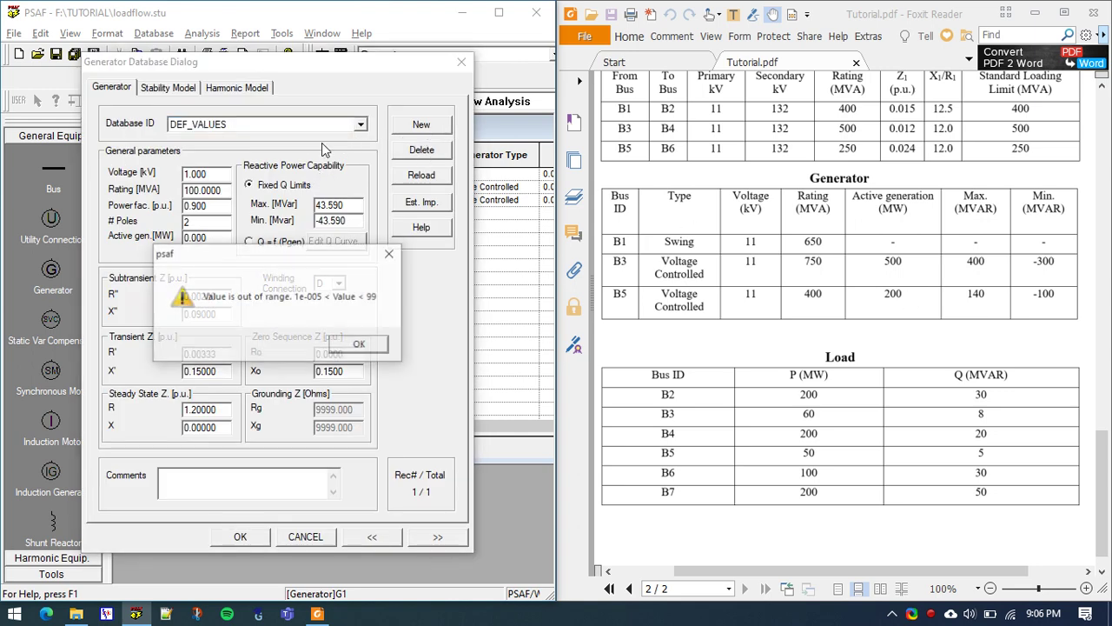
left_click(343, 344)
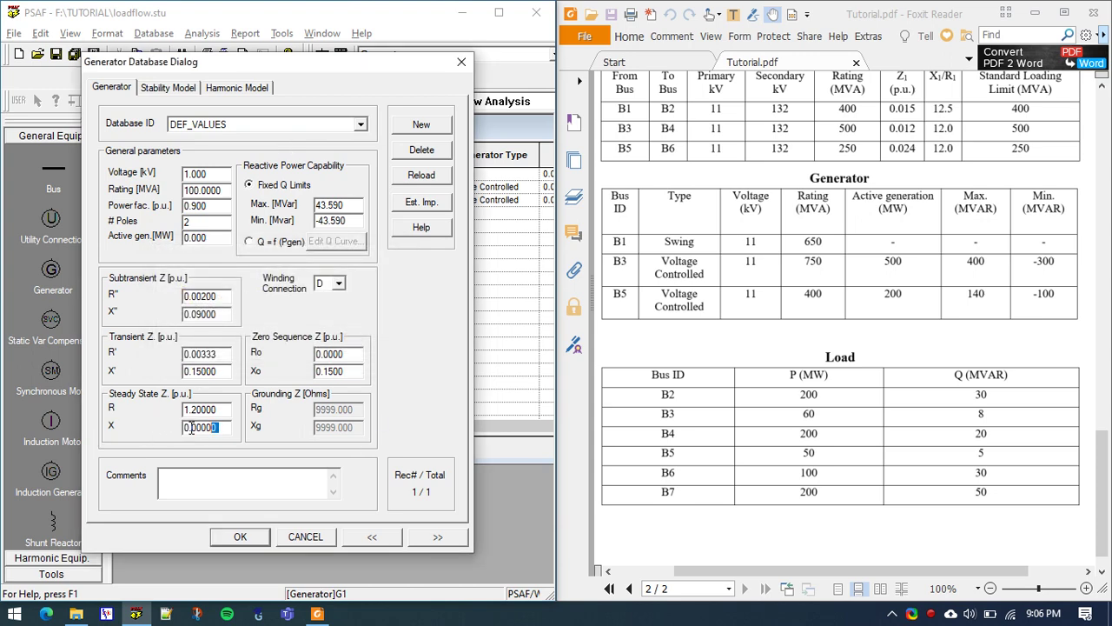
type(".000")
type("1")
left_click(421, 125)
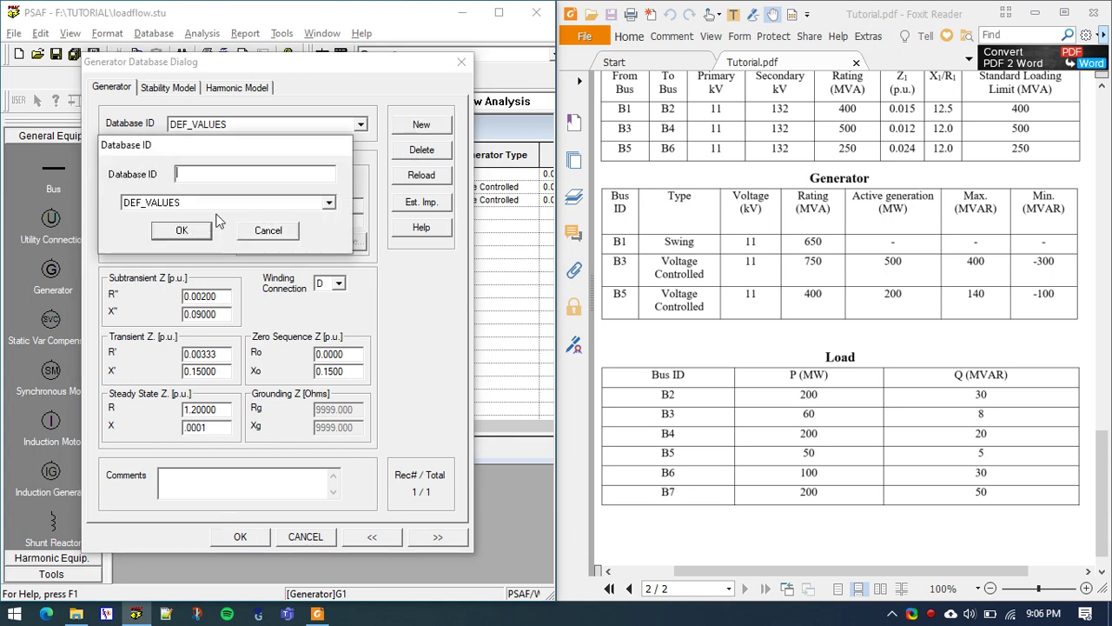
type("G1")
left_click(203, 228)
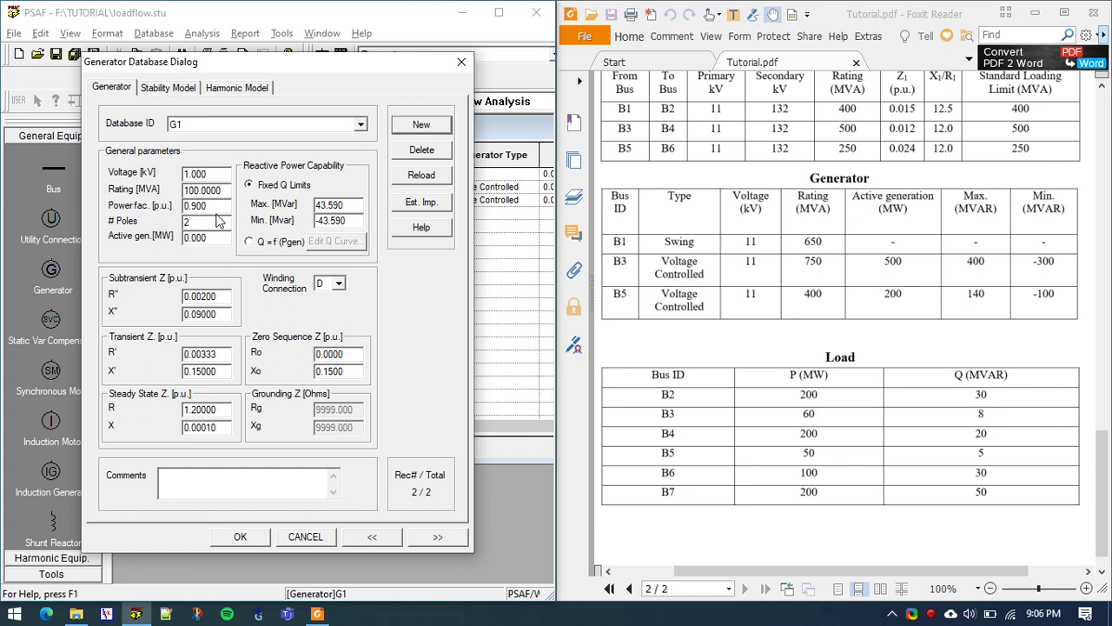
Step: Enter 11 kV voltage and 650 MVA rating in the G1 record
left_click(217, 174)
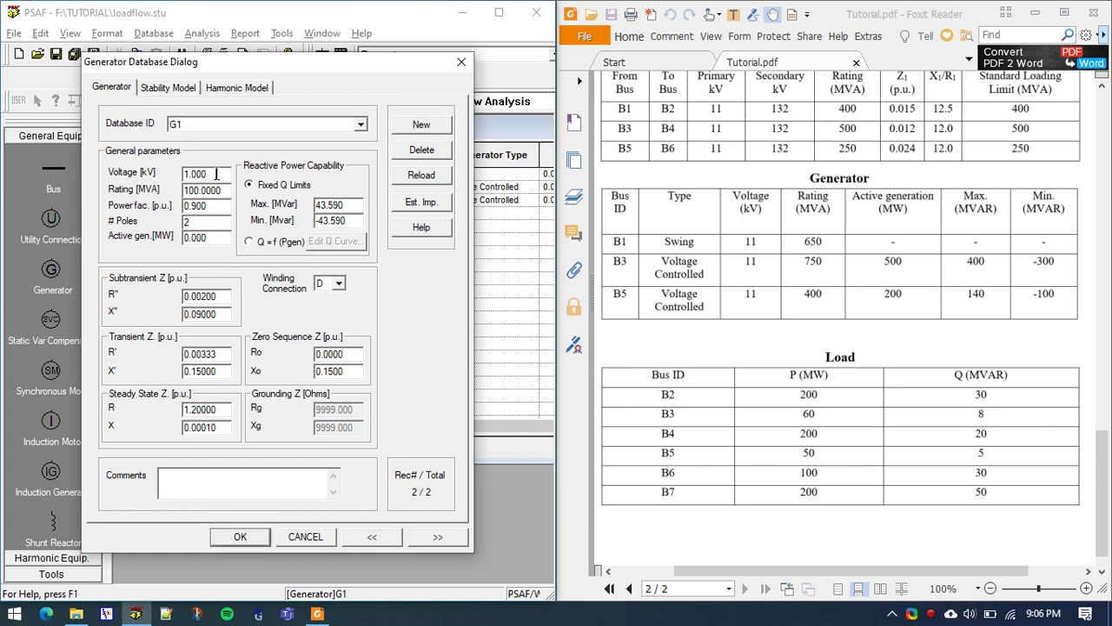
left_click_drag(217, 174, 98, 202)
type("11")
left_click_drag(222, 191, 4, 205)
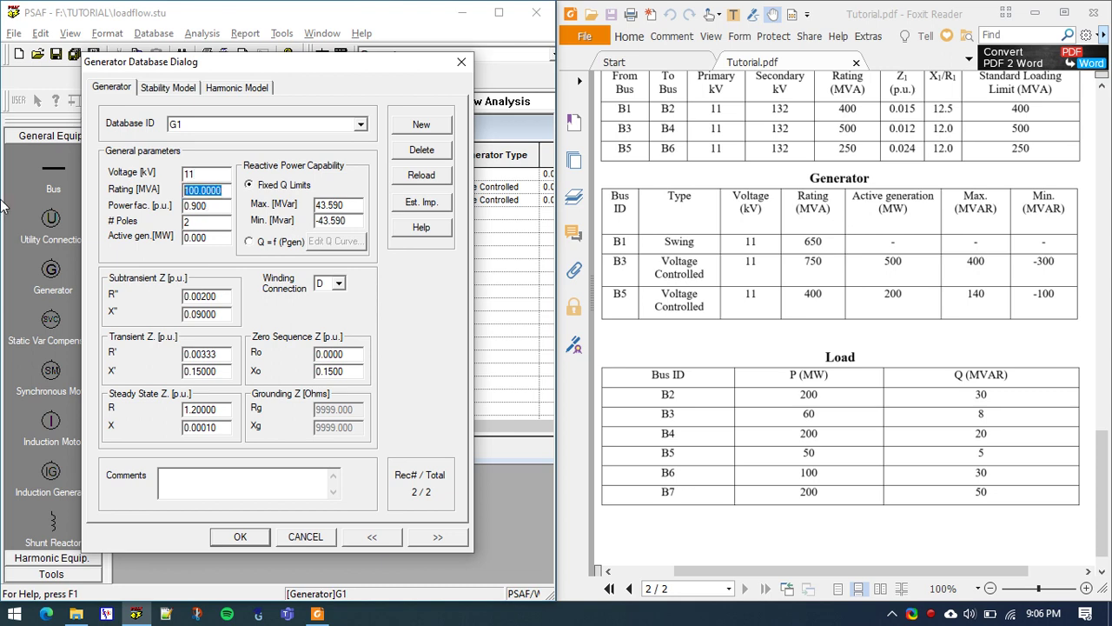
type("650")
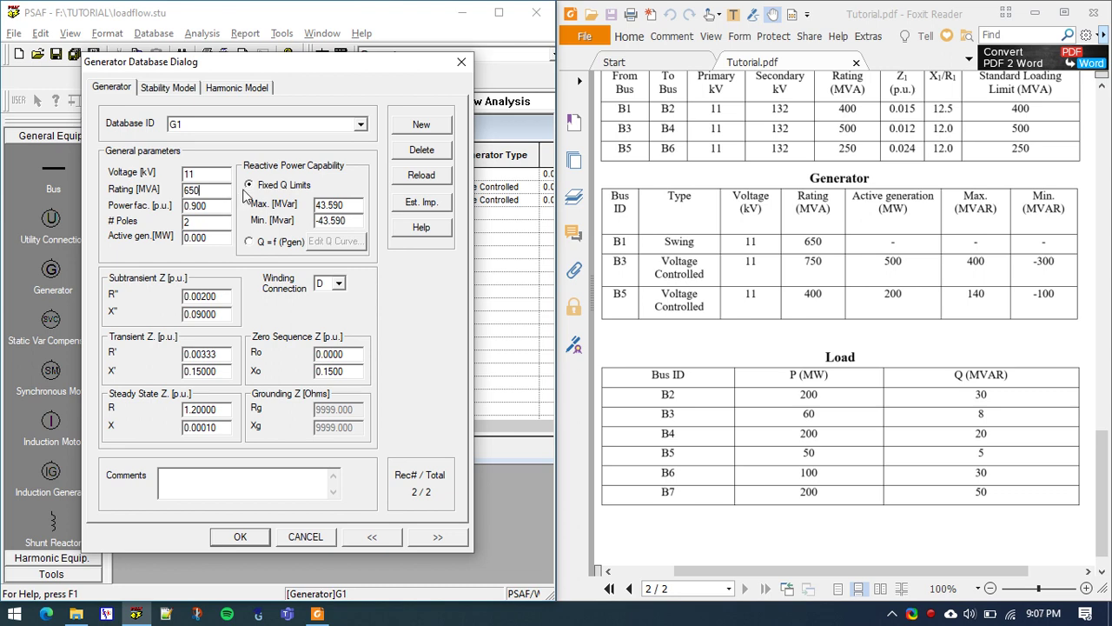
Step: Save G1, then create a G3 generator record at 11 kV and 750 MVA
left_click(239, 536)
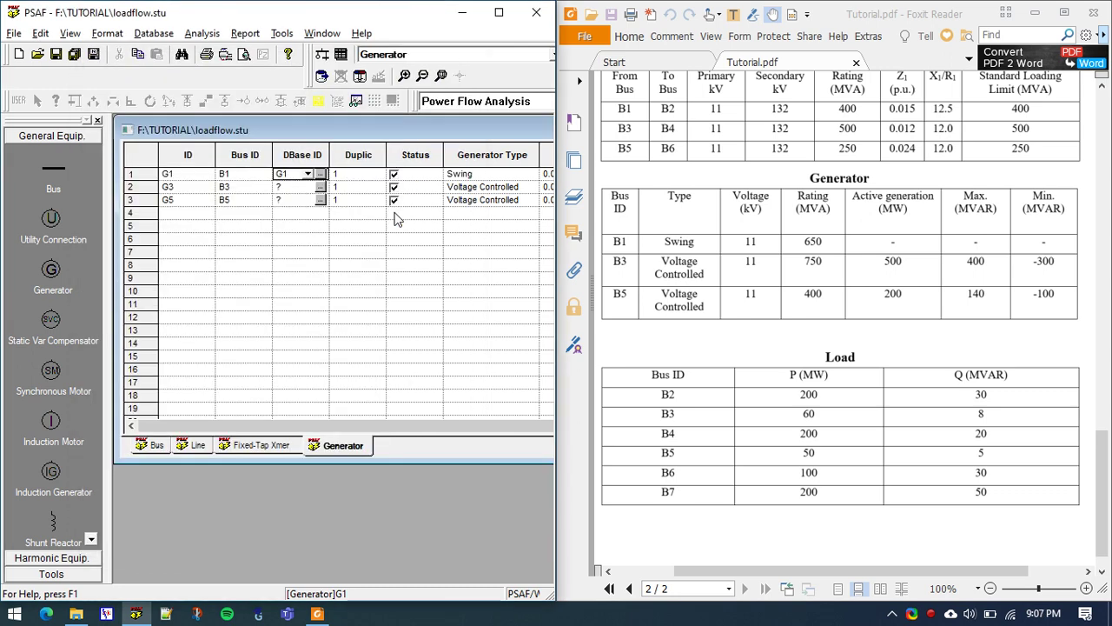
left_click(320, 188)
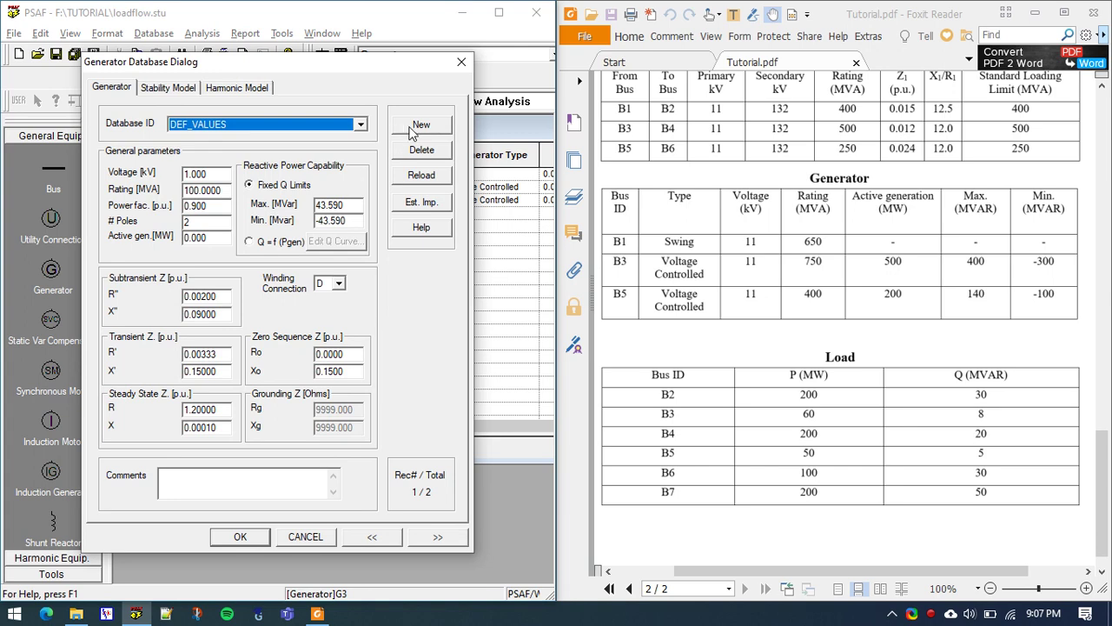
left_click(402, 133)
type("G")
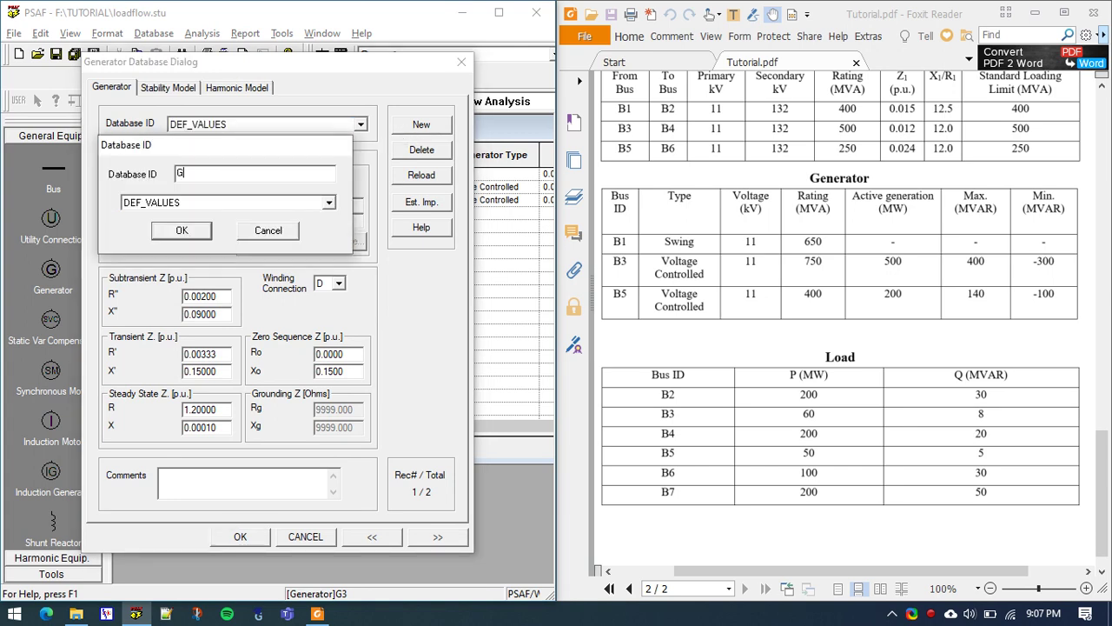
type("3")
key("Return")
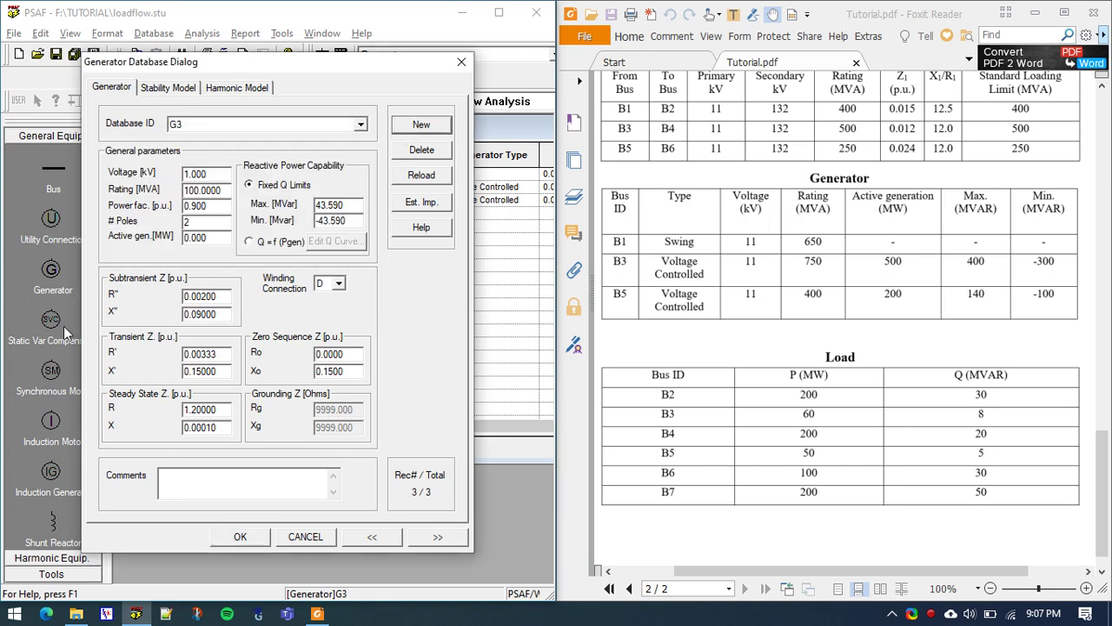
key("Tab")
type("11")
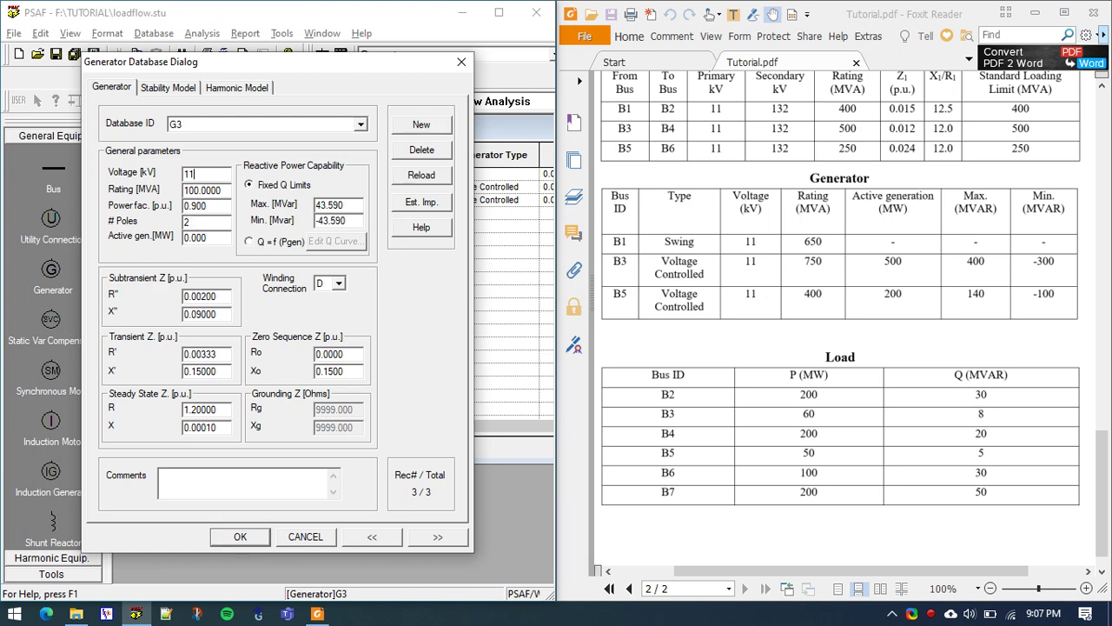
key("Tab")
type("750")
Step: Set G3's active generation to 500 MW and reactive limits to 400 / −300 MVAr
double_click(215, 237)
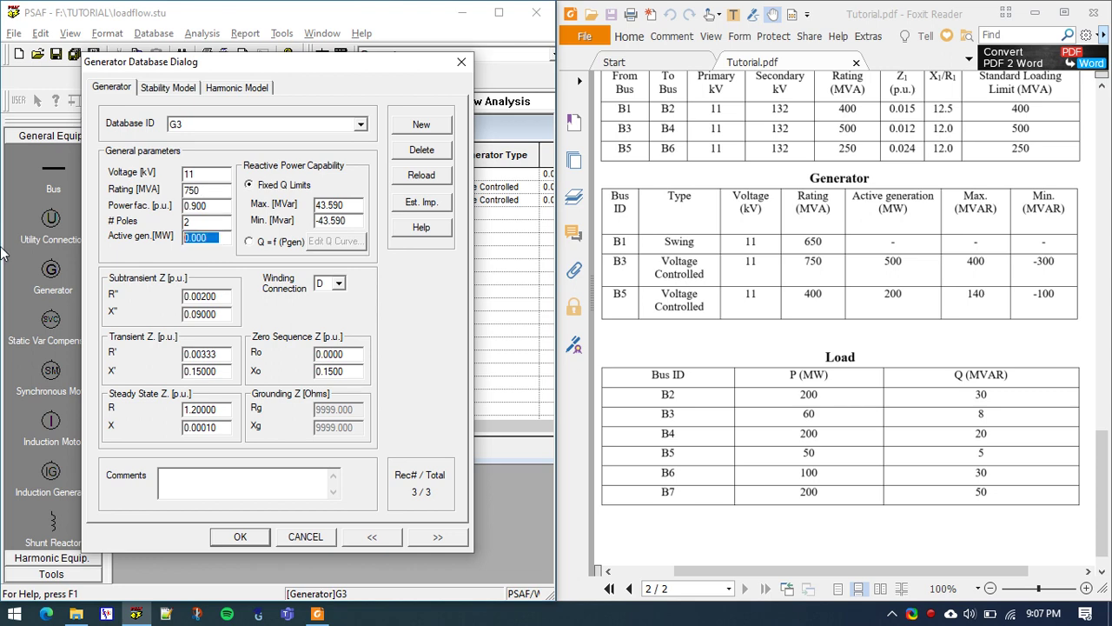
type("500")
double_click(357, 205)
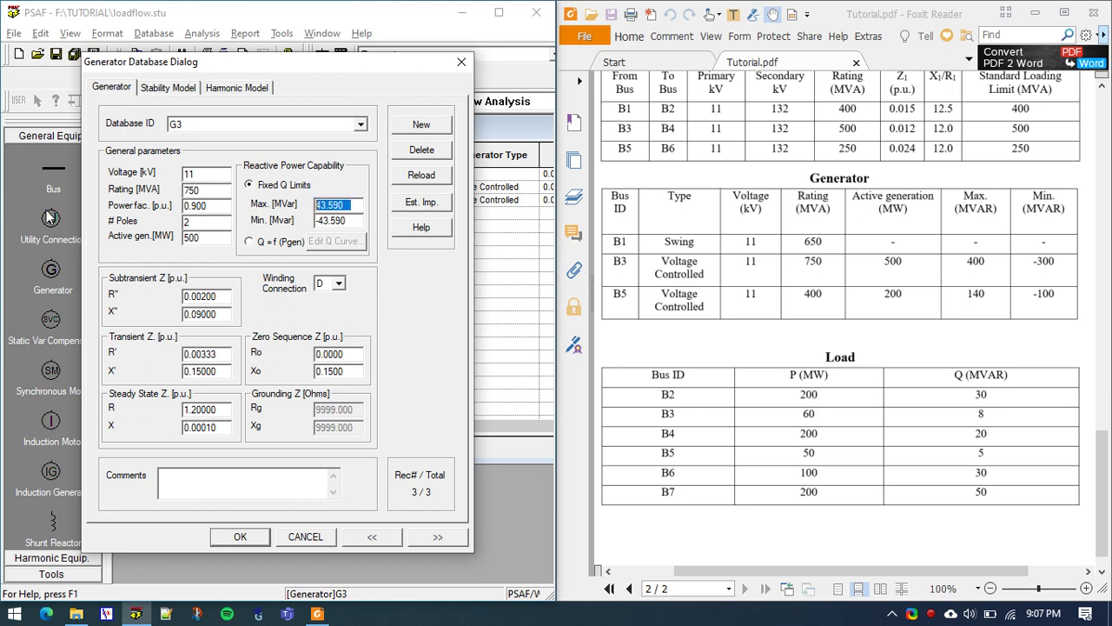
type("400")
key("Tab")
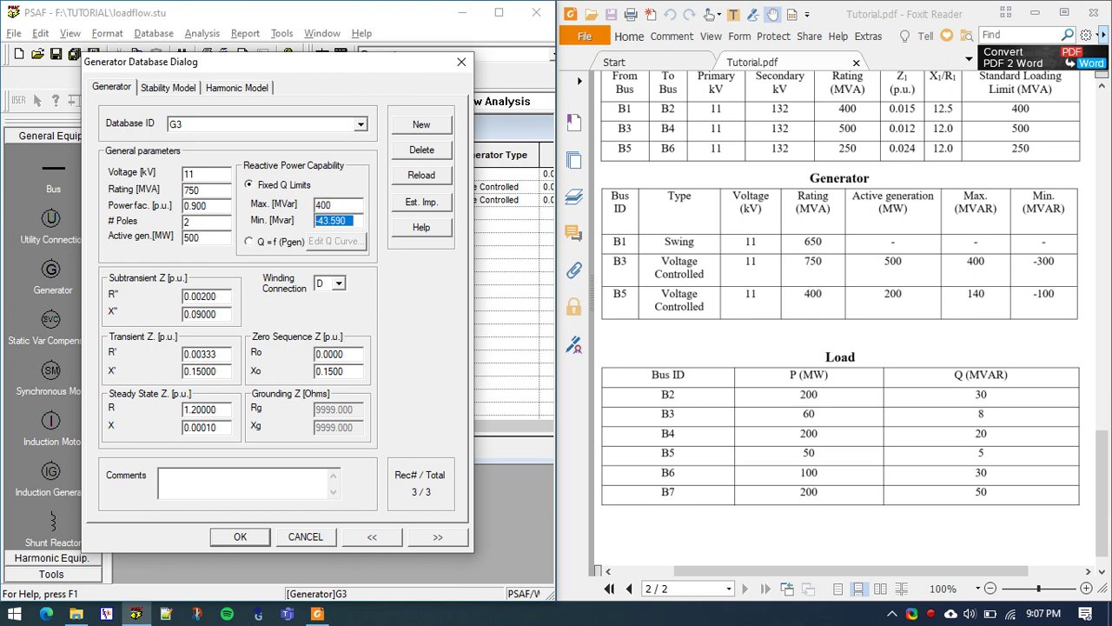
type("-300")
left_click(252, 538)
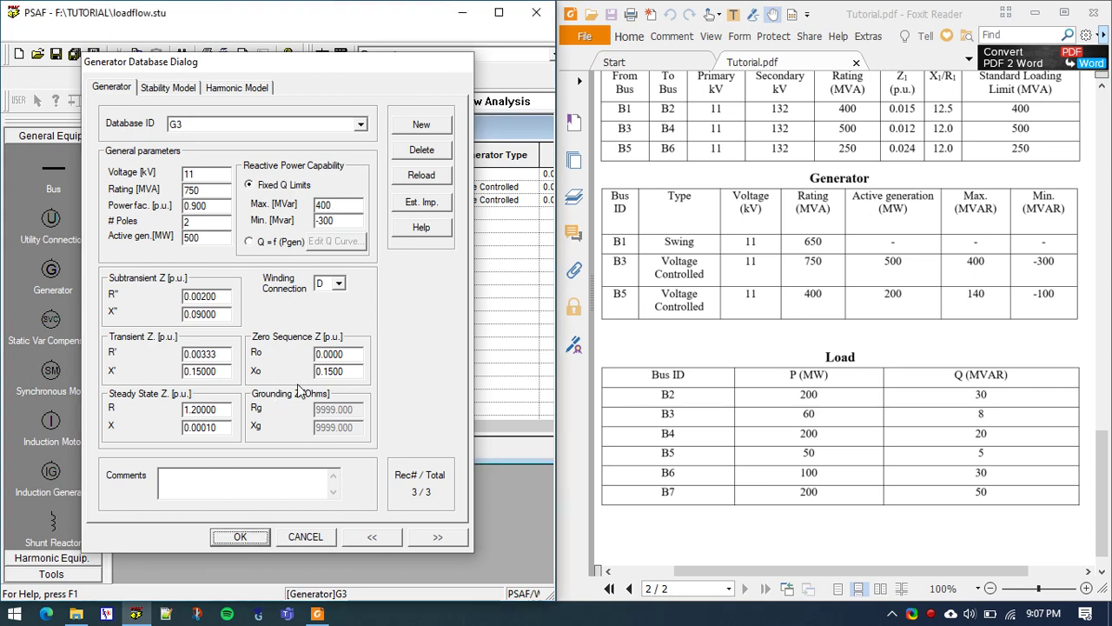
Step: Close G3, then create a G5 record: 11 kV, 400 MW, reactive limits 140 / −100 MVAr
key("Return")
double_click(304, 199)
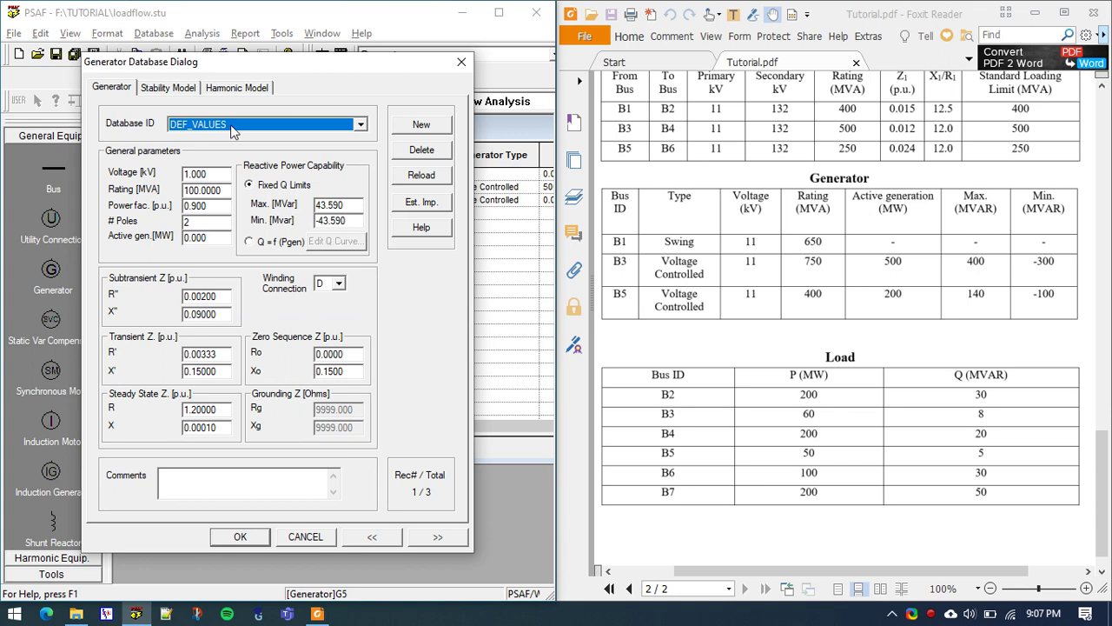
left_click(402, 128)
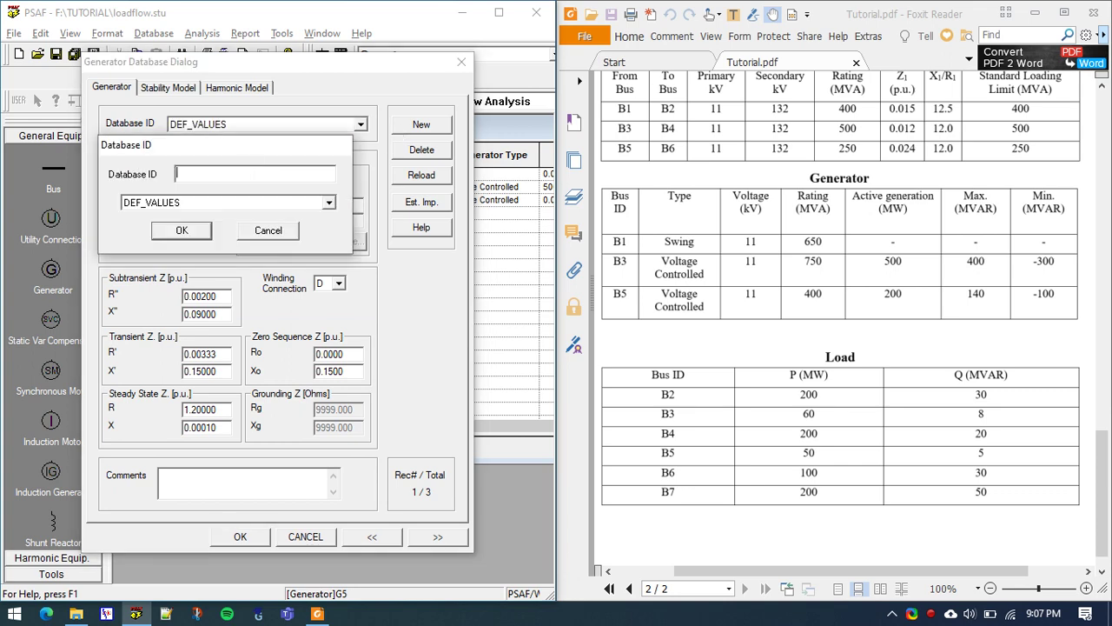
type("G5")
key("Return")
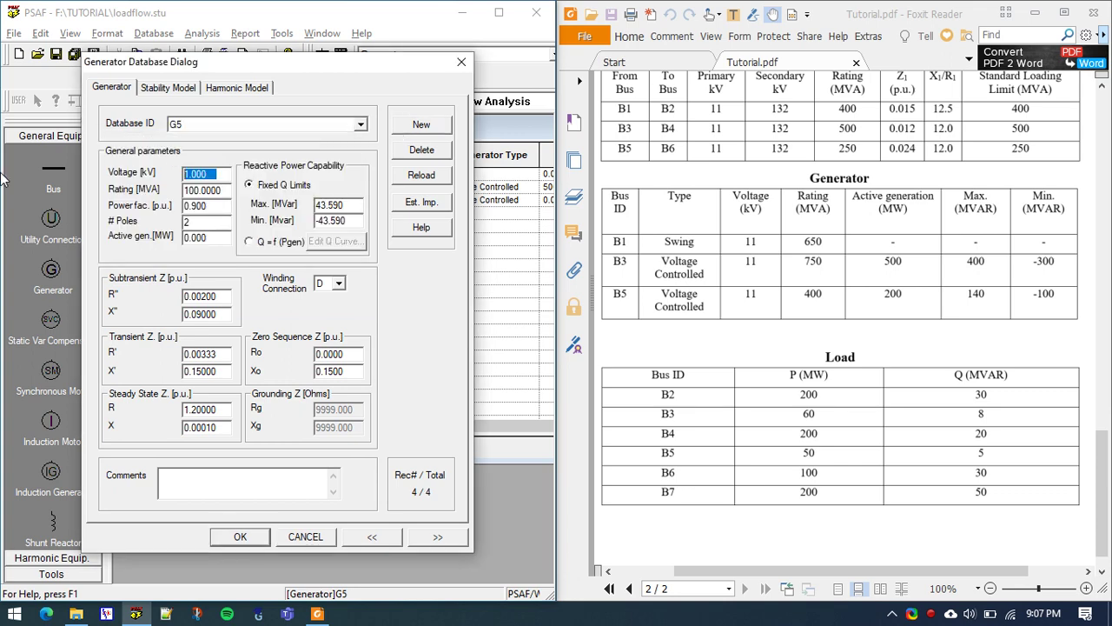
type("11")
double_click(205, 237)
type("40")
type("0")
key("Tab")
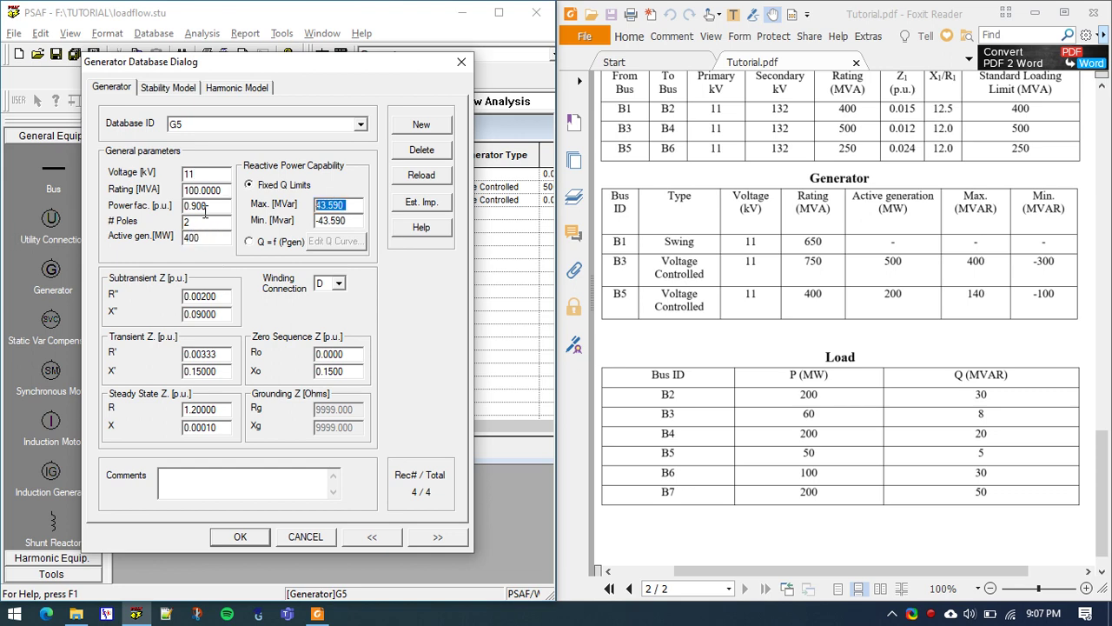
type("140")
key("Tab")
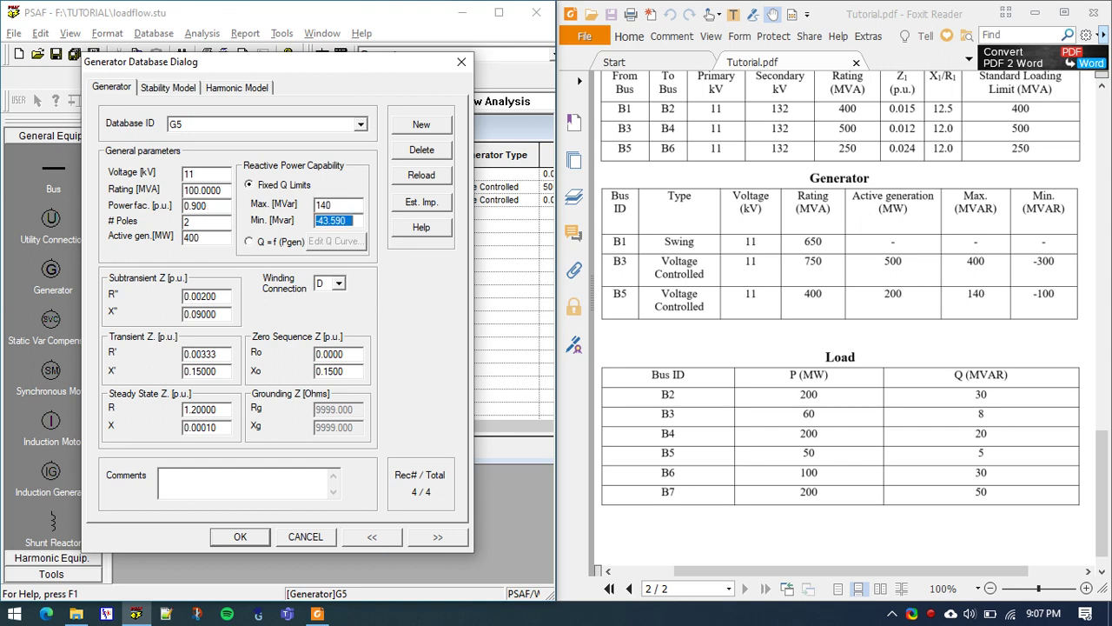
type("-100")
key("Return")
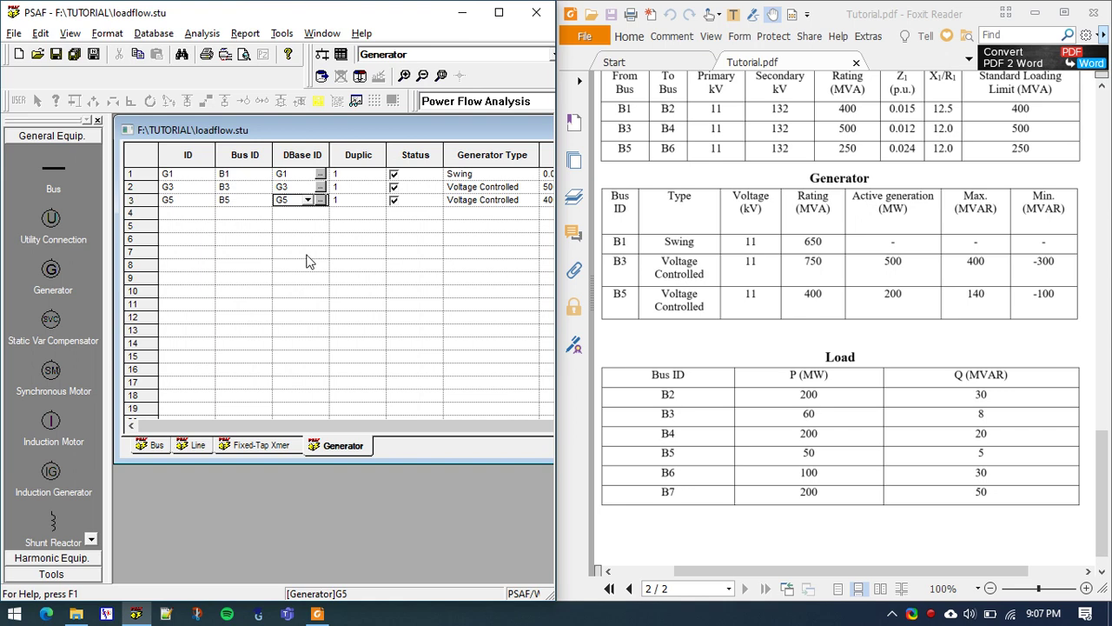
Step: Save the network with Ctrl+S
left_click(361, 280)
key("ctrl+s")
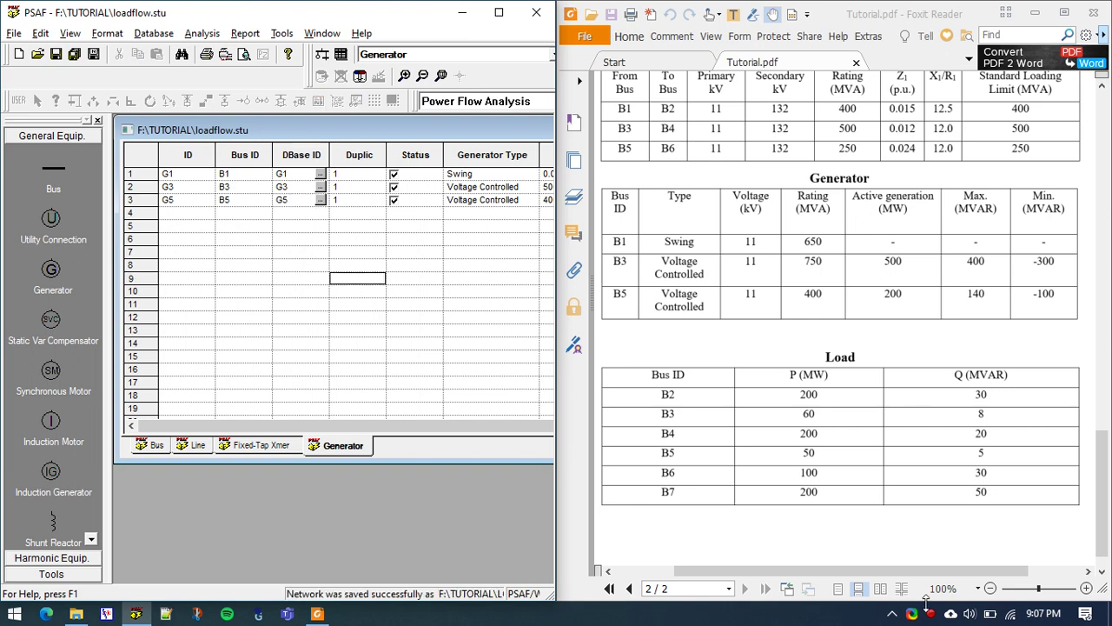
left_click(906, 460)
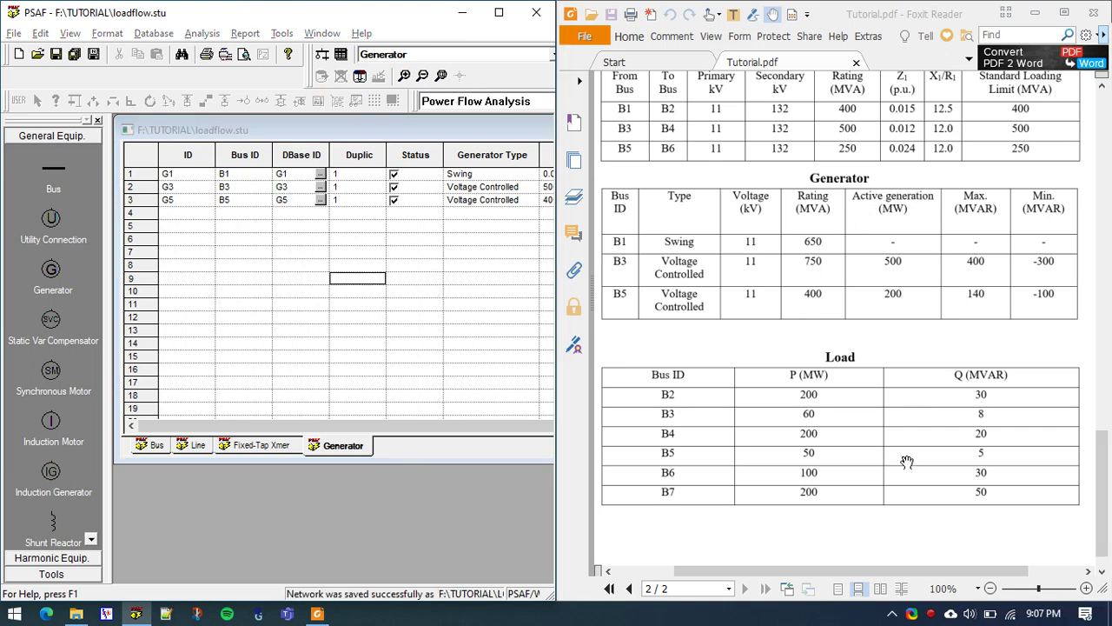
Step: Select Static Load from the equipment-type list
left_click(400, 56)
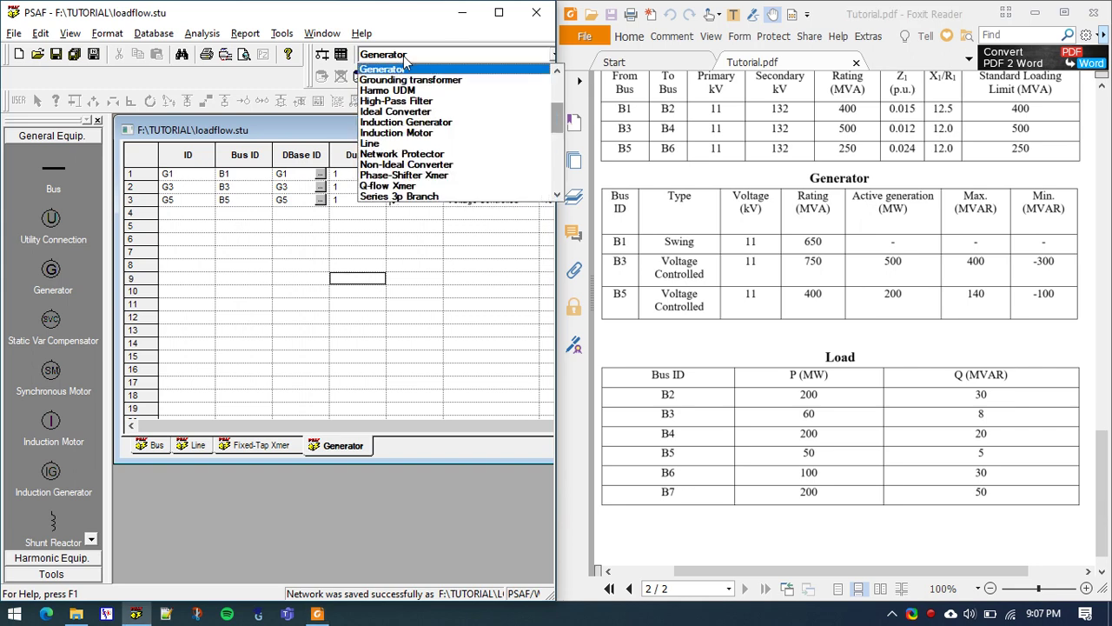
scroll(408, 126, "down", 6)
scroll(409, 126, "up", 3)
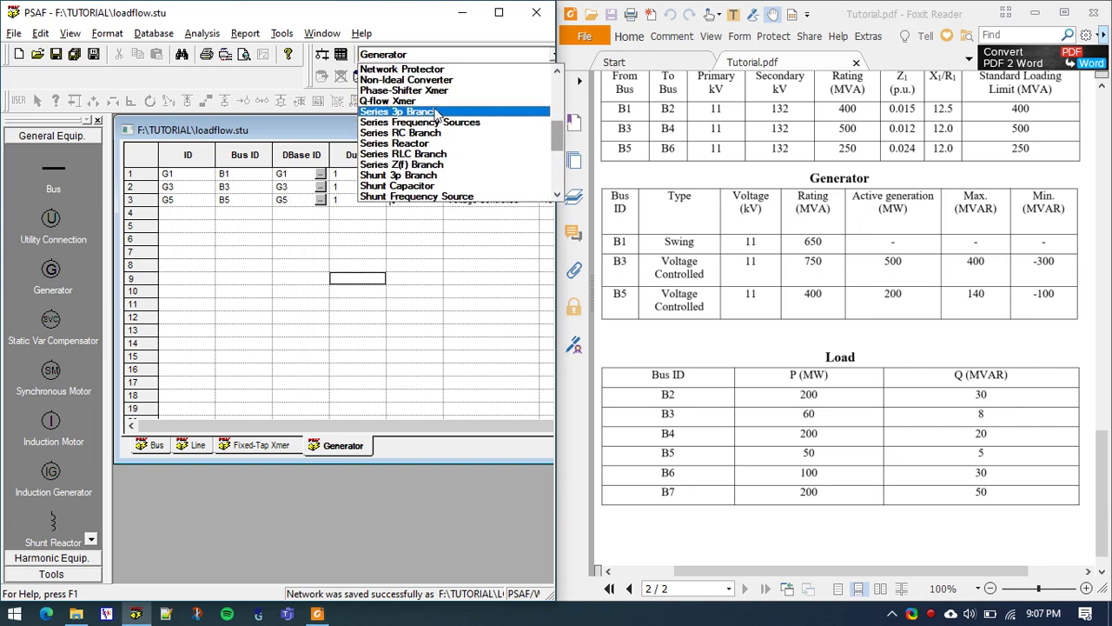
left_click_drag(563, 144, 565, 189)
left_click(387, 154)
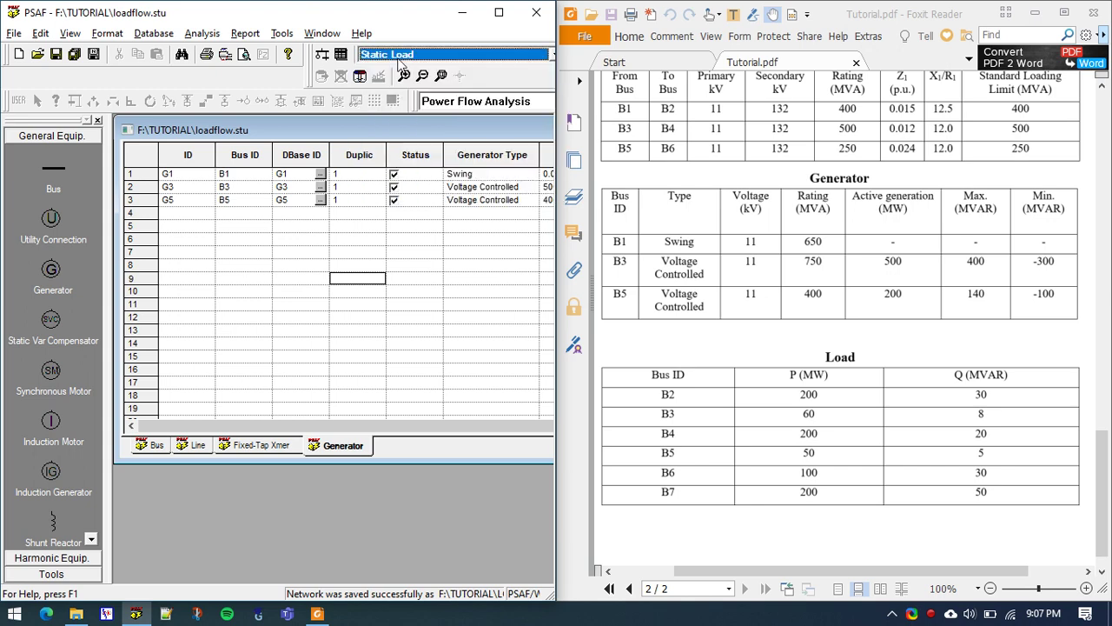
Step: Enter static load IDs L2 through L7 in the Static Load table
left_click(344, 73)
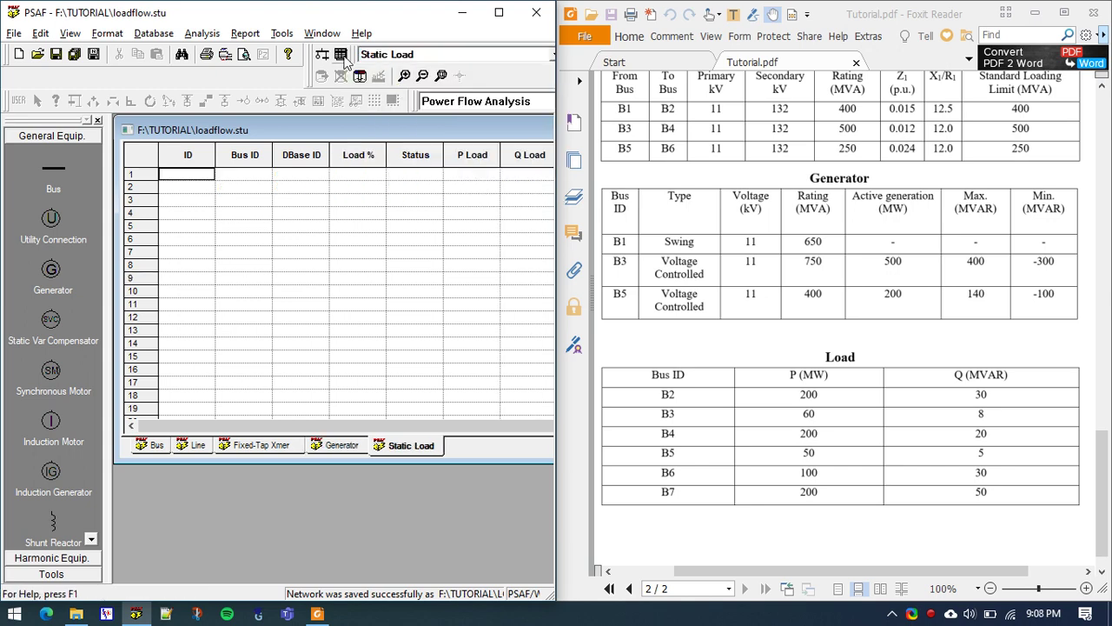
left_click(326, 205)
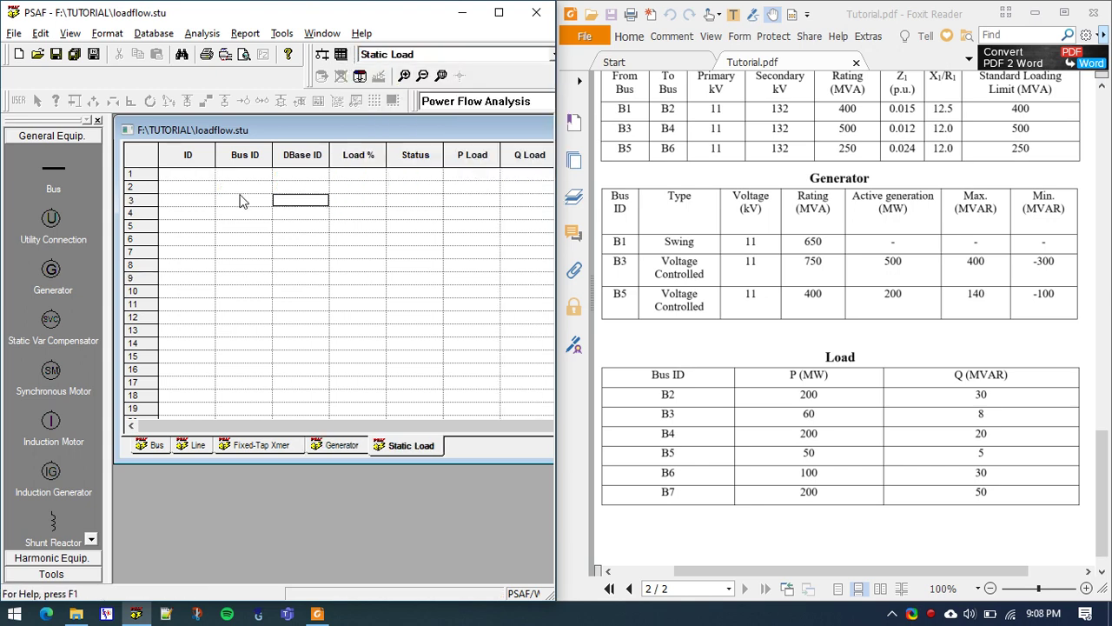
left_click(184, 175)
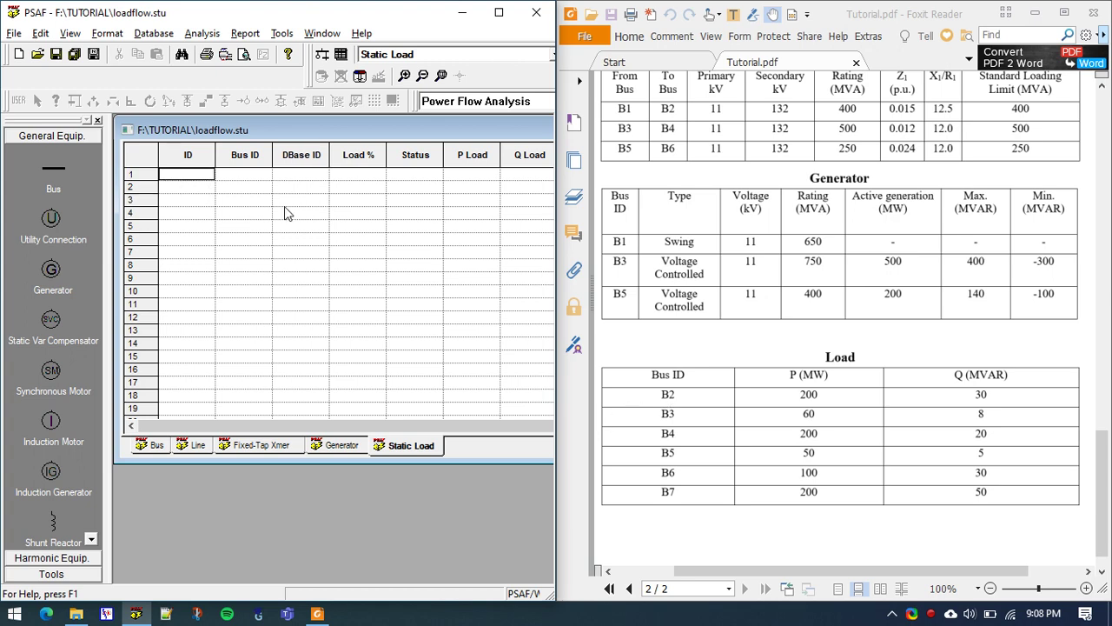
type("L2")
key("Return")
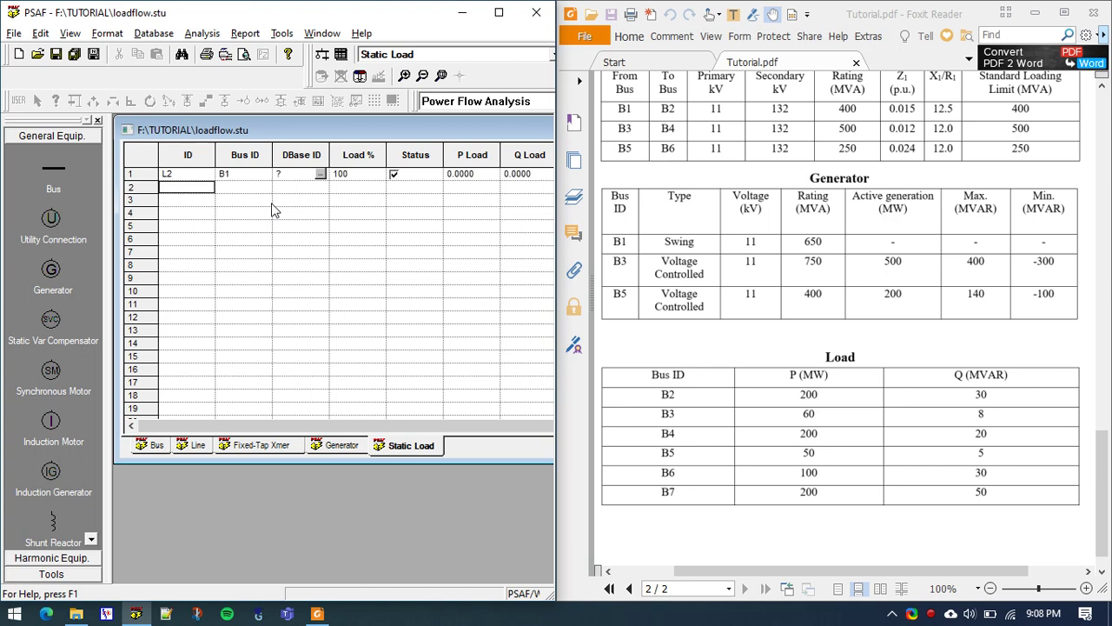
type("L3")
key("Return")
type("L4")
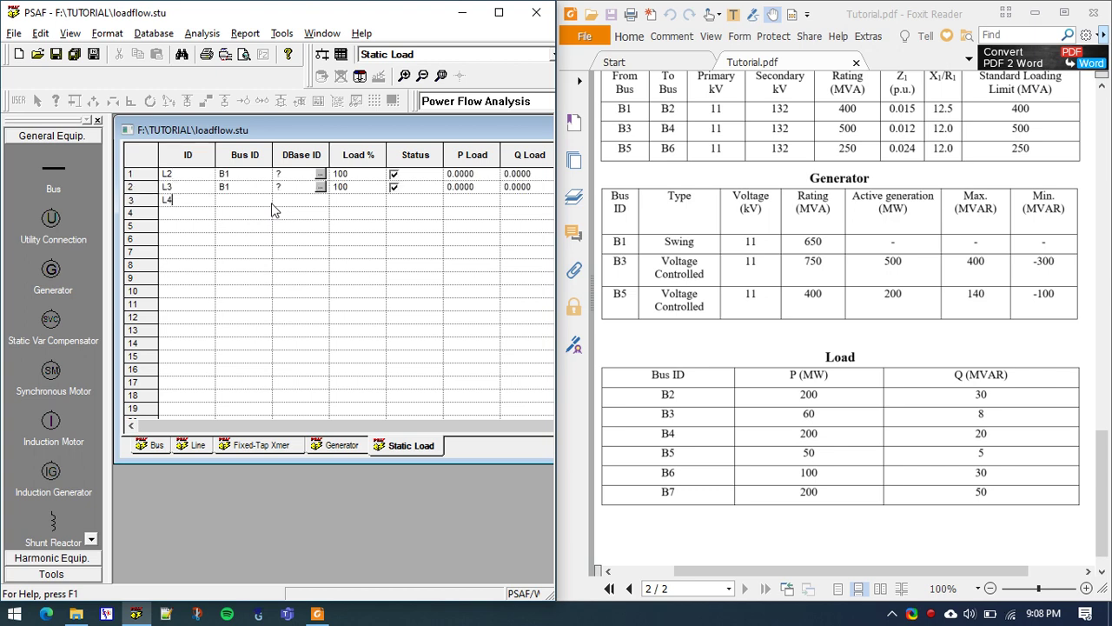
key("Return")
type("L5")
key("Return")
type("L6")
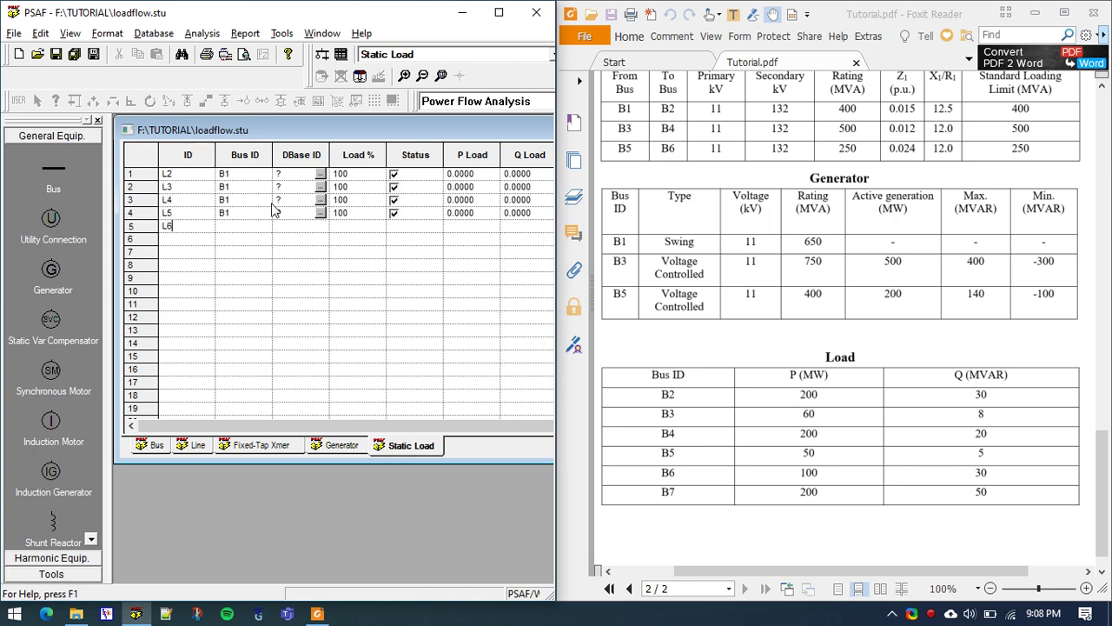
key("Return")
type("L7")
key("Tab")
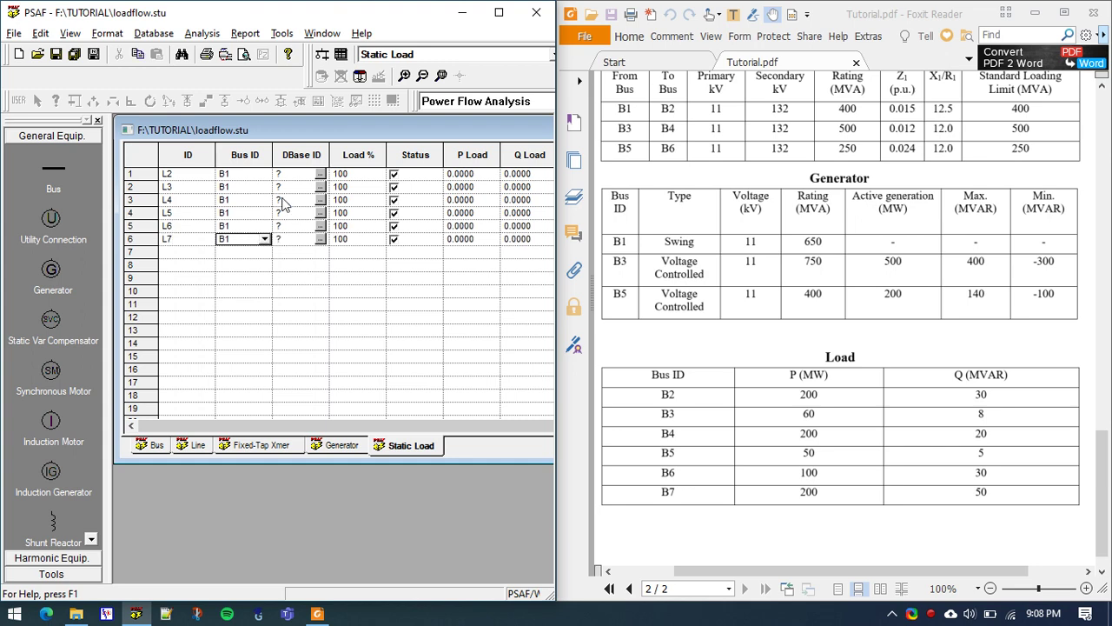
Step: Connect loads L2–L7 to buses B2–B7 respectively
left_click(269, 174)
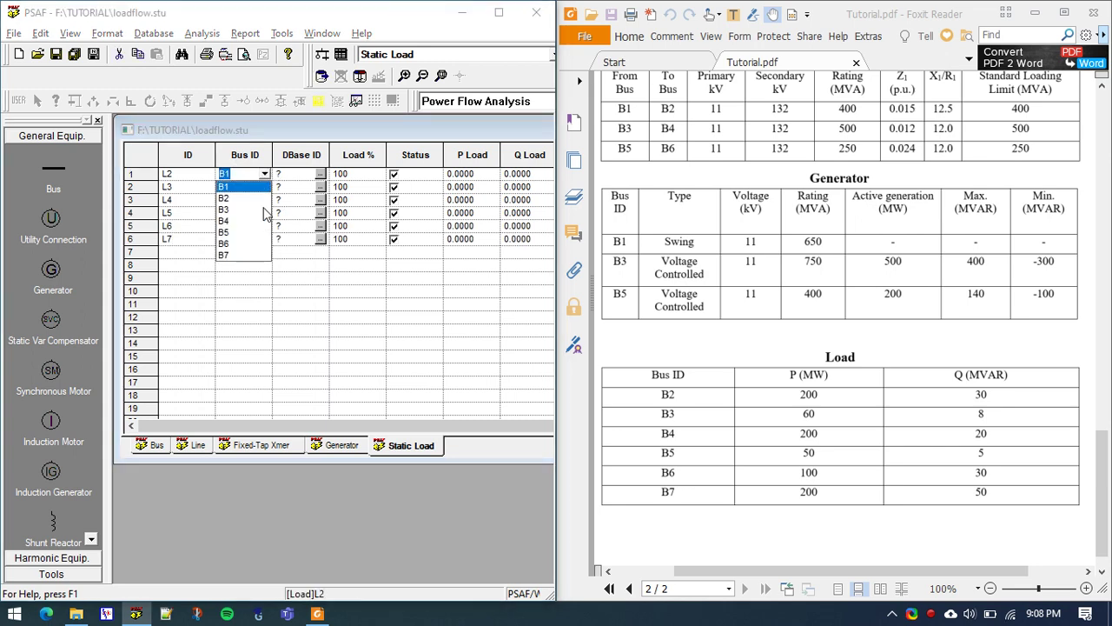
left_click(265, 175)
left_click(266, 175)
left_click(243, 199)
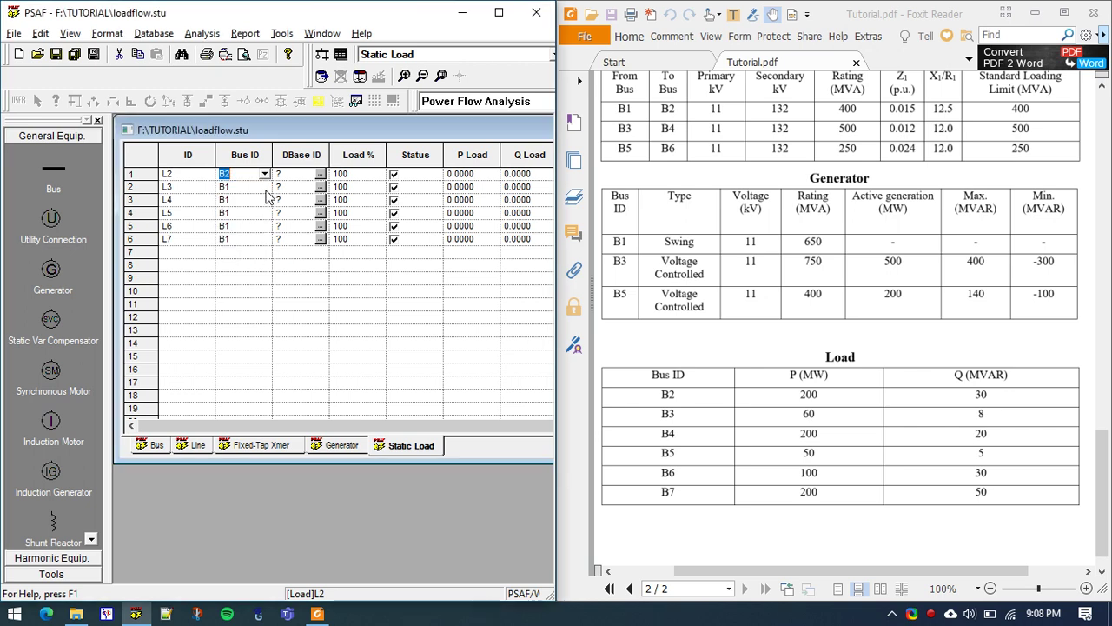
left_click(241, 223)
left_click(266, 200)
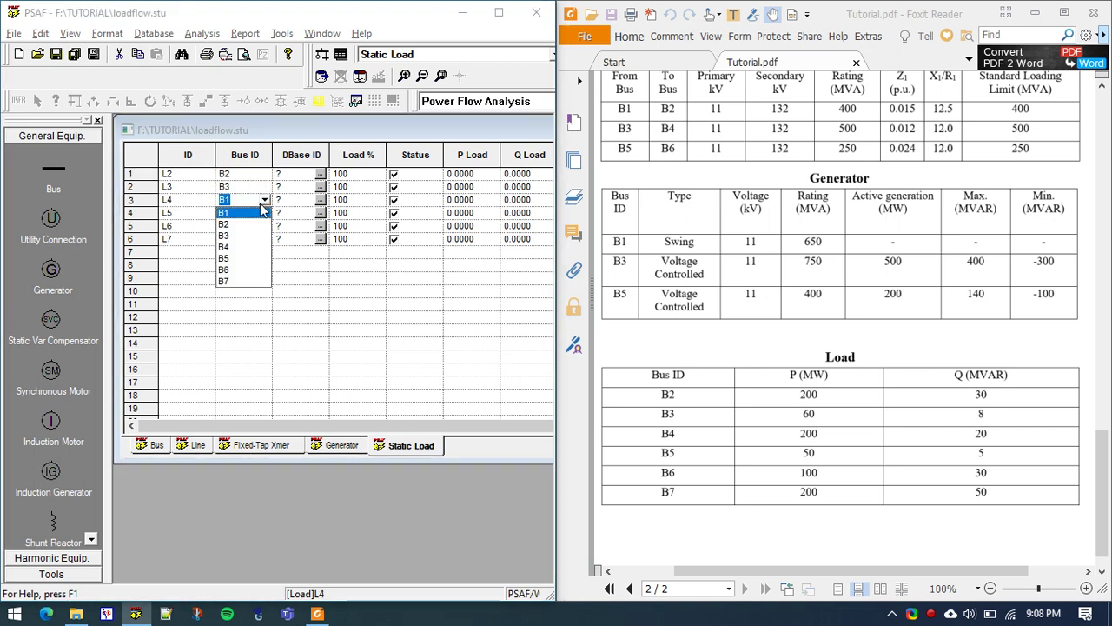
left_click(237, 250)
left_click(266, 213)
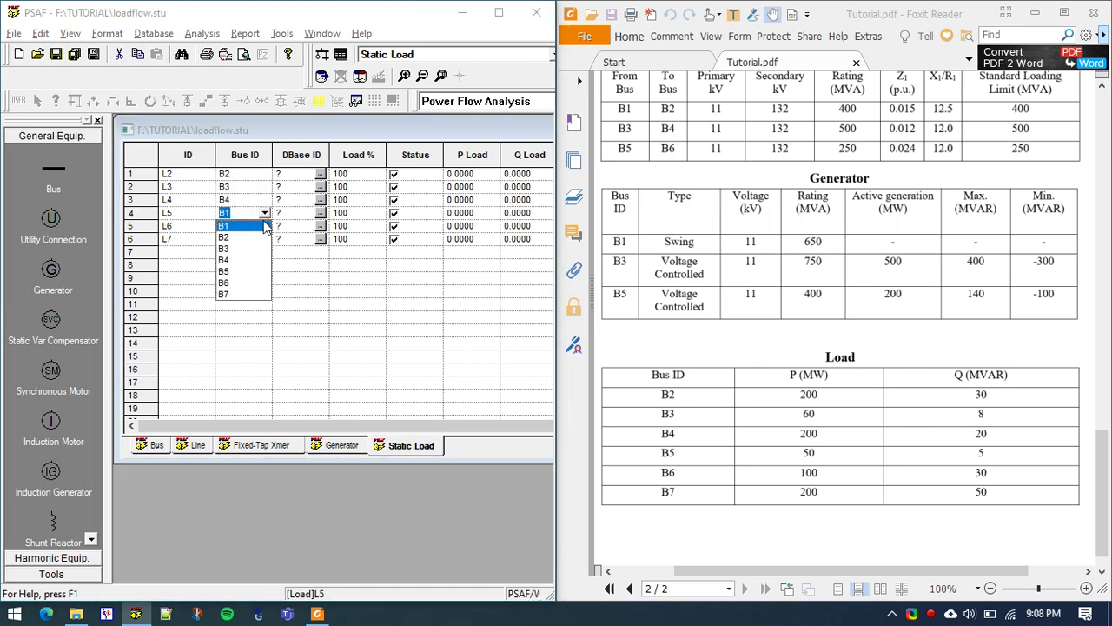
left_click(232, 271)
left_click(266, 226)
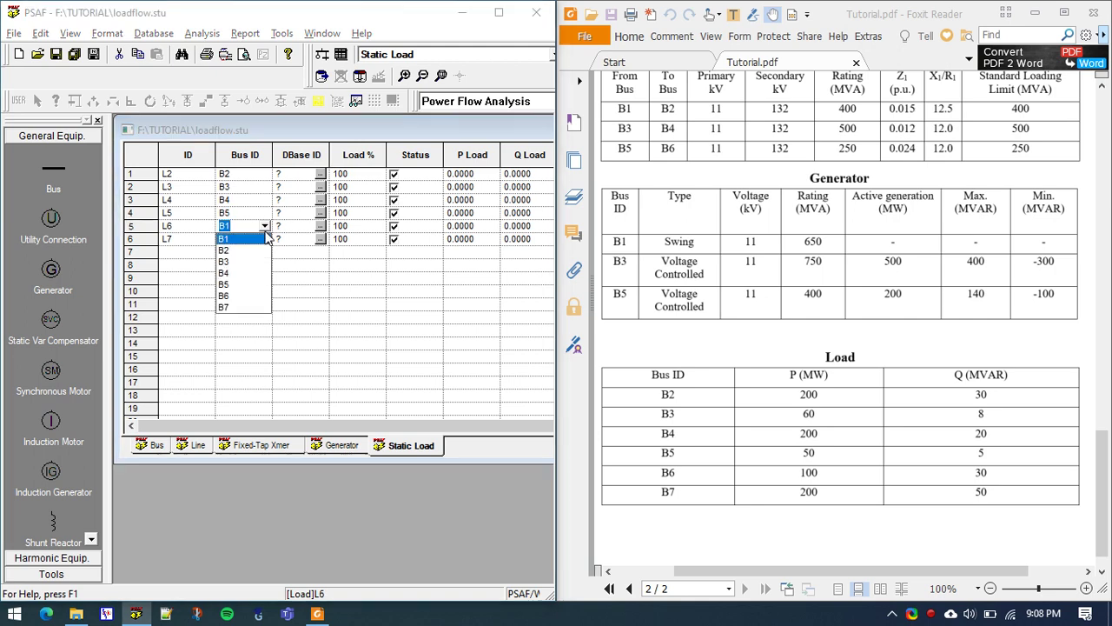
left_click(235, 295)
left_click(266, 239)
left_click(232, 322)
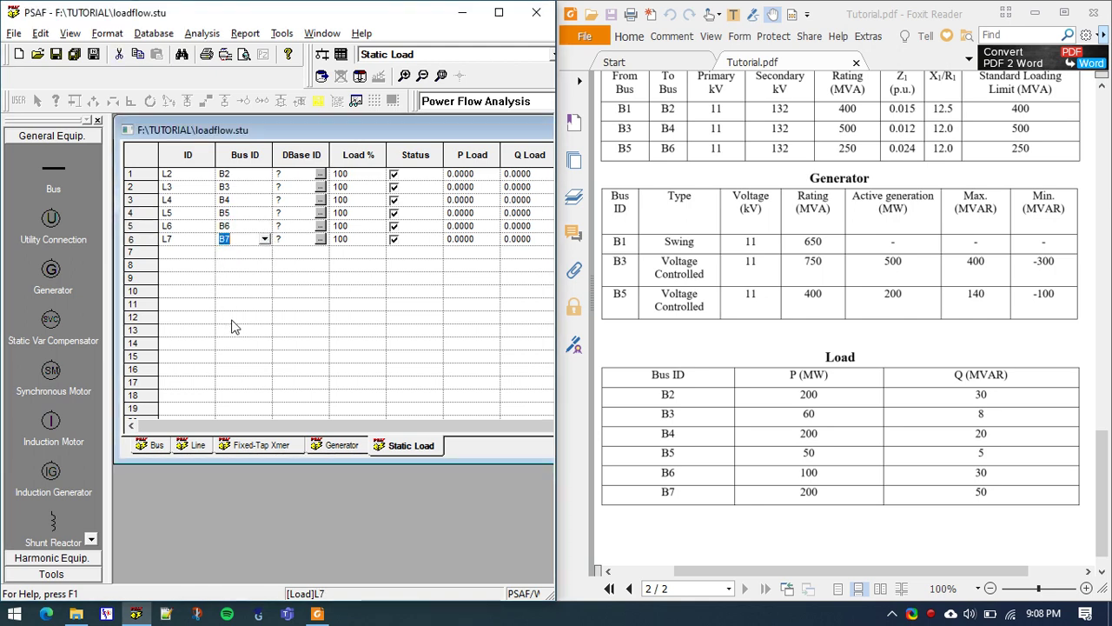
Step: Create a new database record L2 for load L2 with 200 MW and 30 MVAR
left_click(321, 174)
left_click(420, 184)
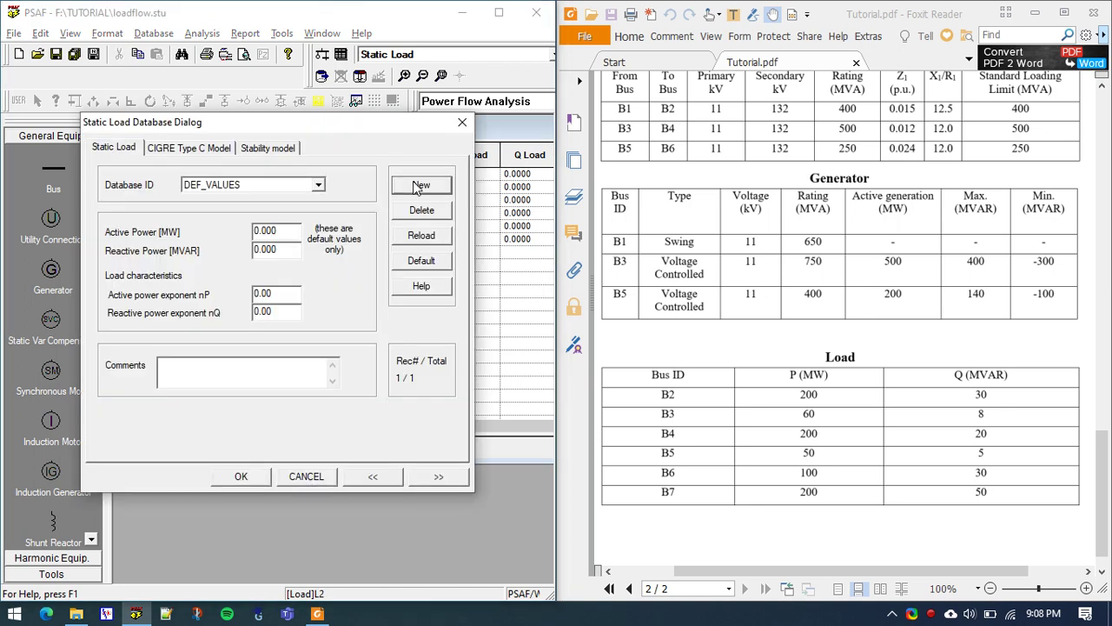
type("L2")
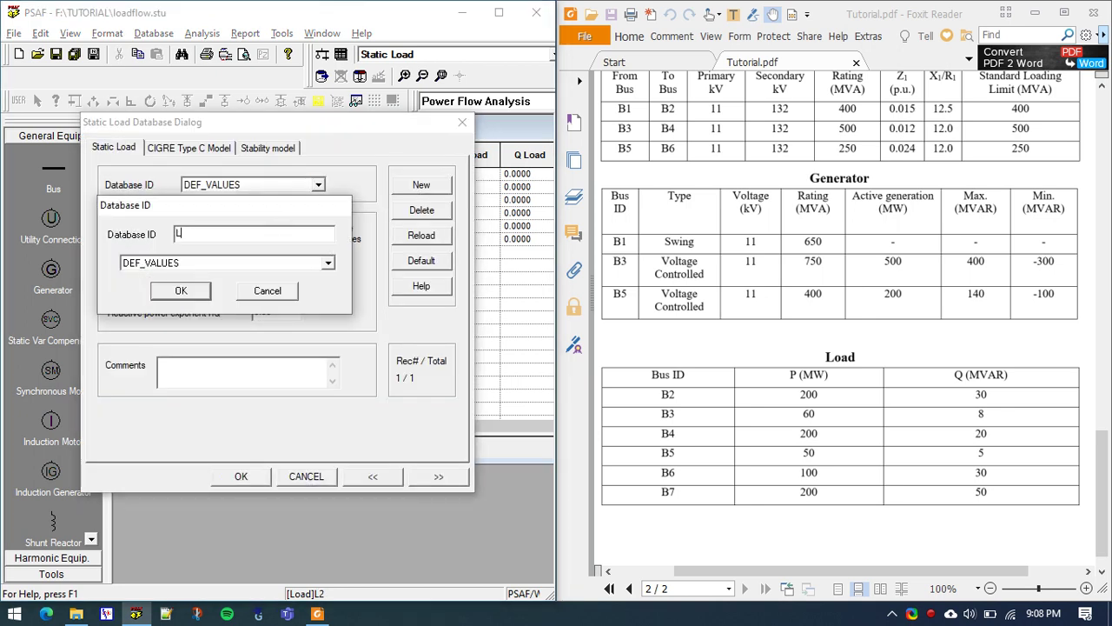
key("Return")
double_click(286, 230)
type("2")
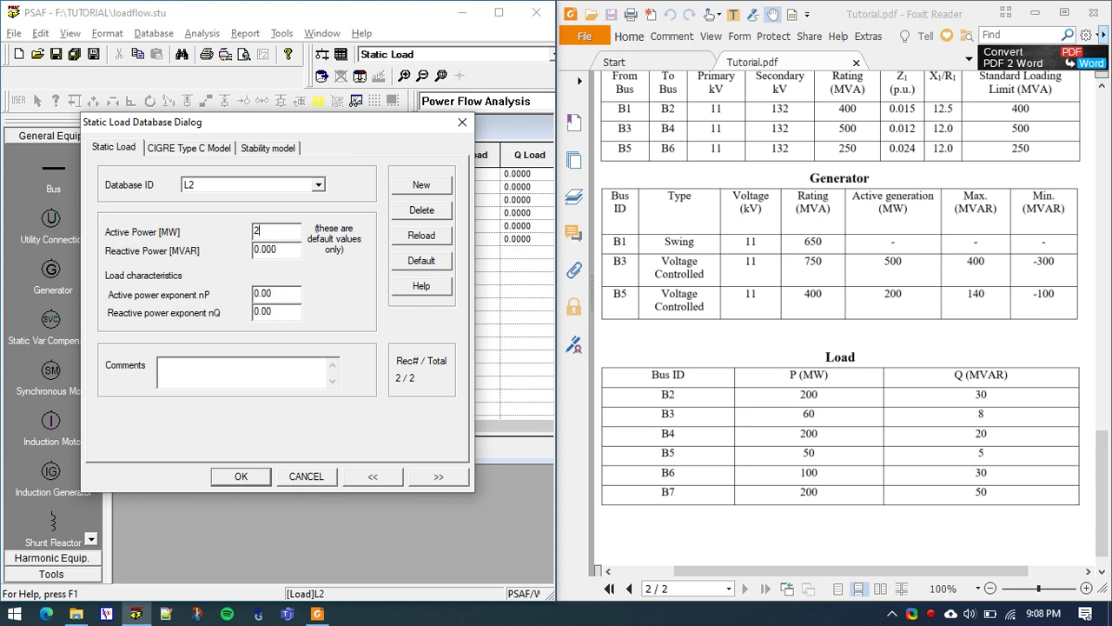
type("00")
key("Tab")
type("30")
key("Return")
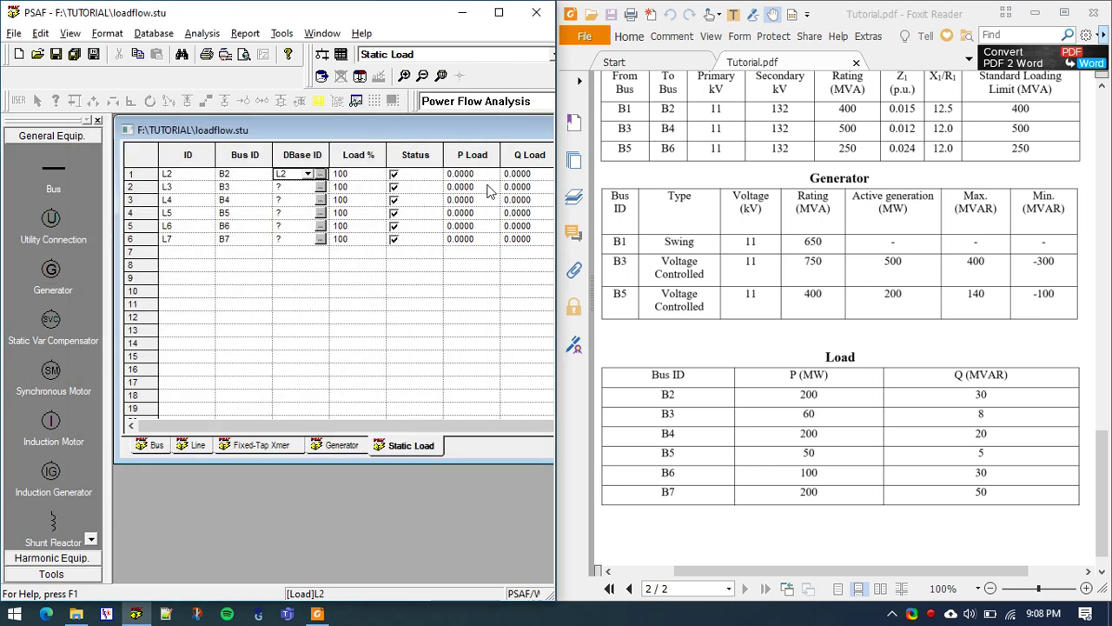
Step: Enter P Load 200 and Q Load 30 for load L2 in the table
left_click(378, 427)
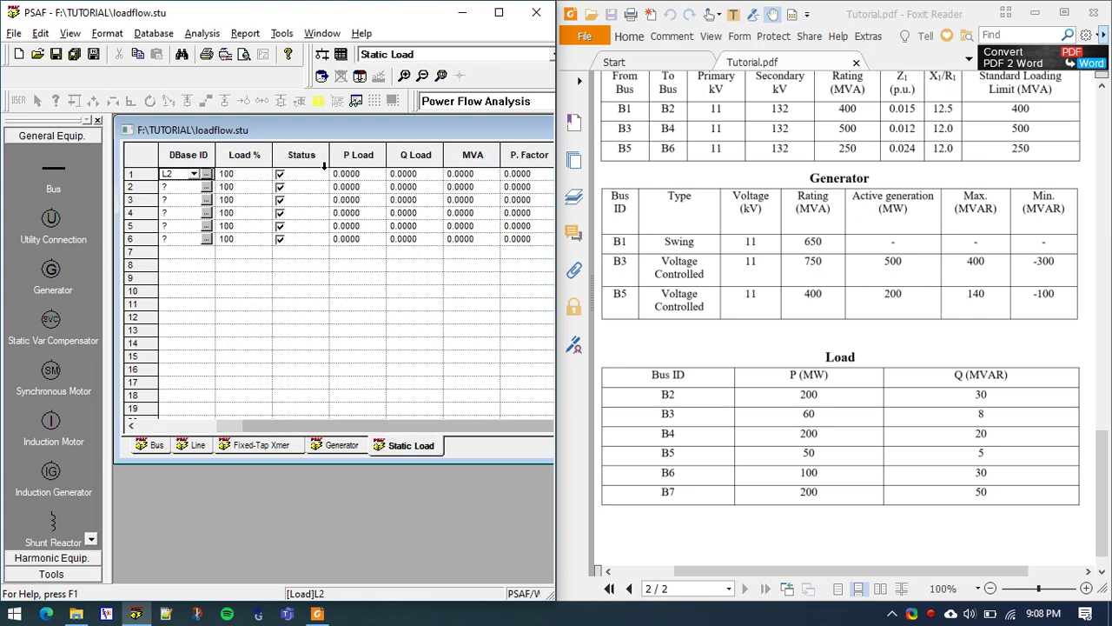
left_click(400, 178)
key("Left")
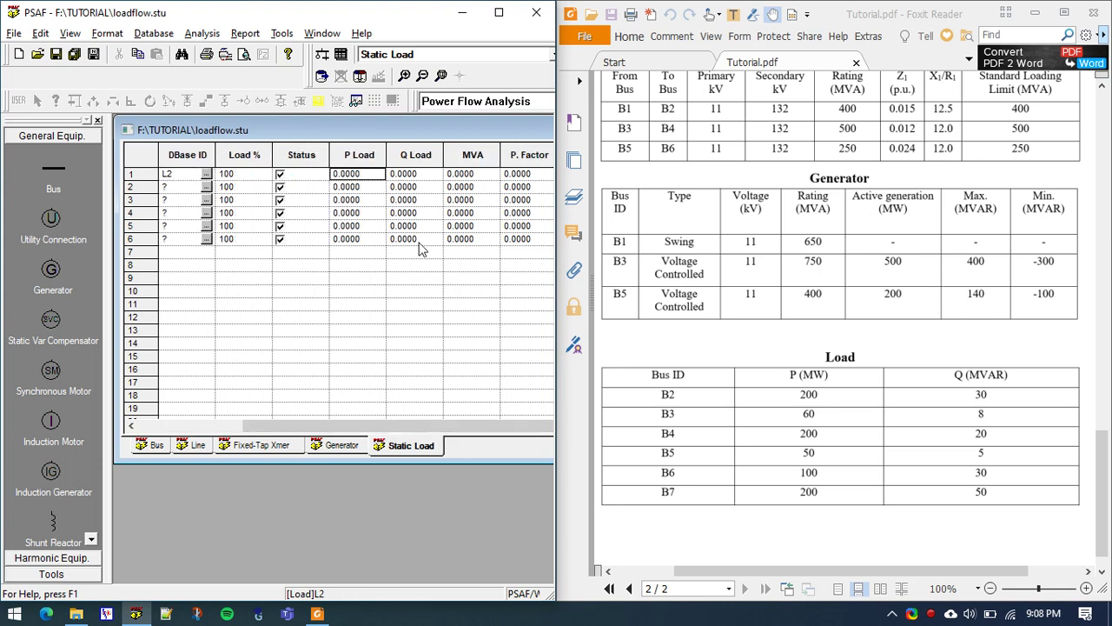
type("200")
key("Tab")
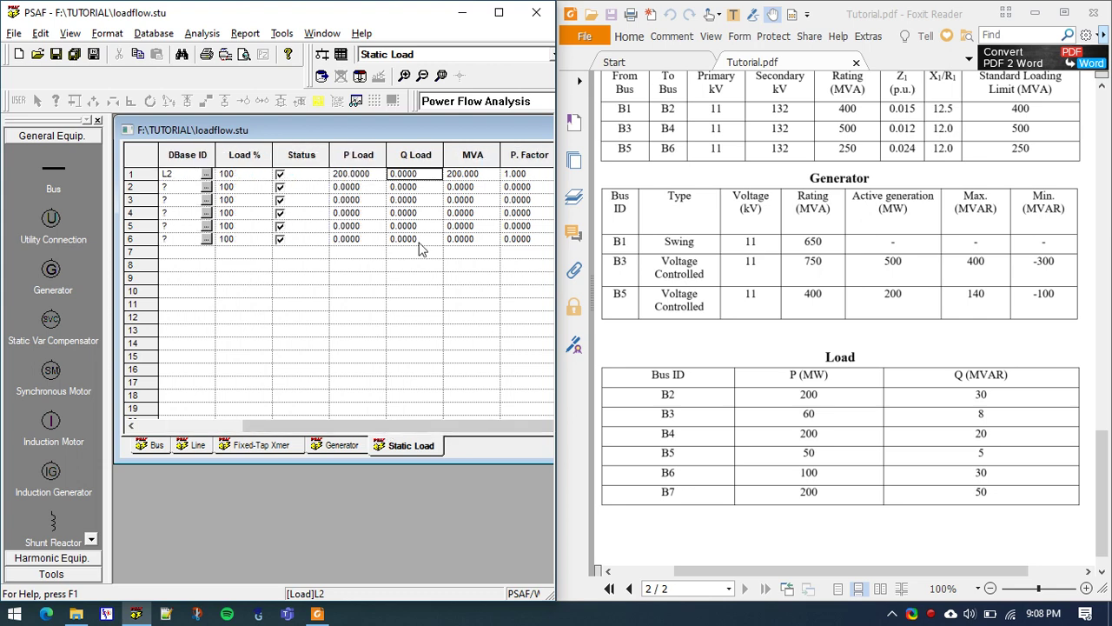
type("30")
key("Tab")
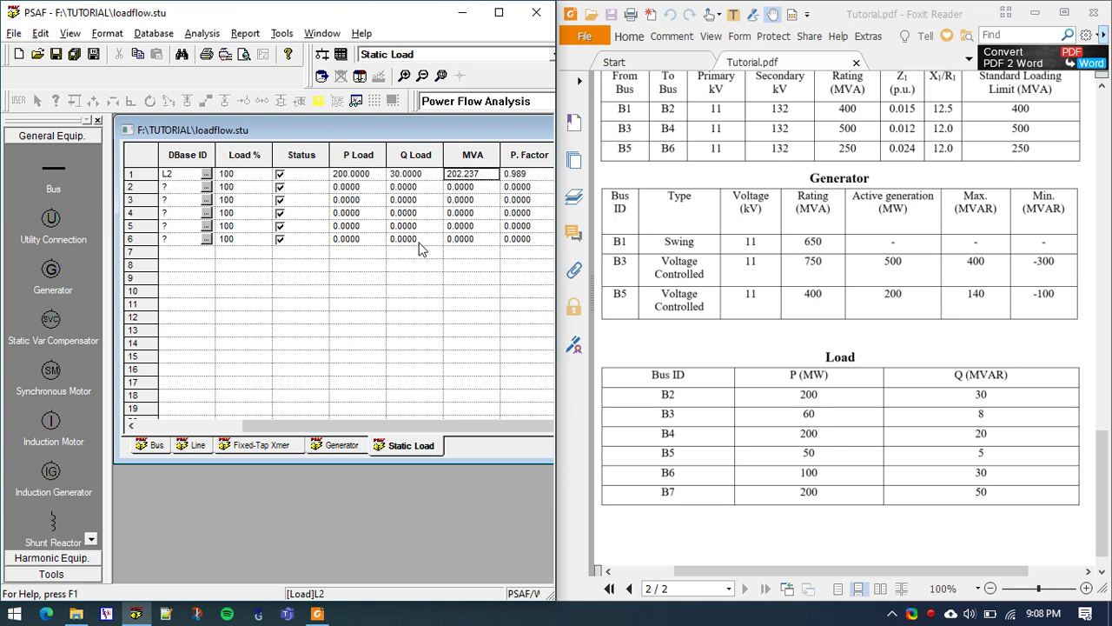
Step: Enter P Load 60 and Q Load 8 for load L3
left_click(354, 190)
type("60")
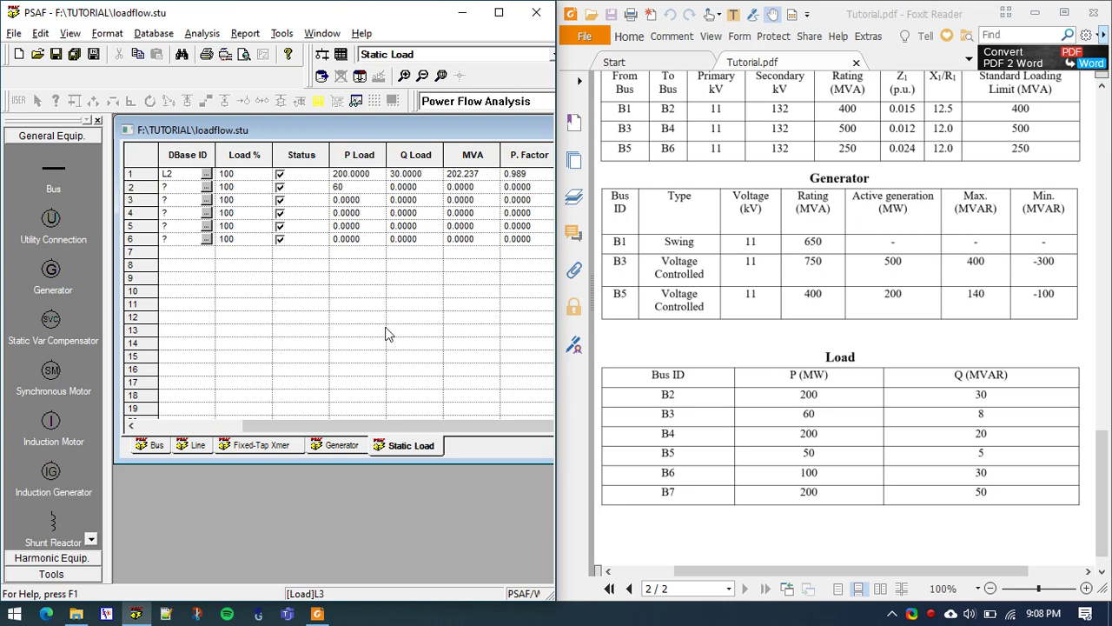
key("Tab")
type("8")
key("Tab")
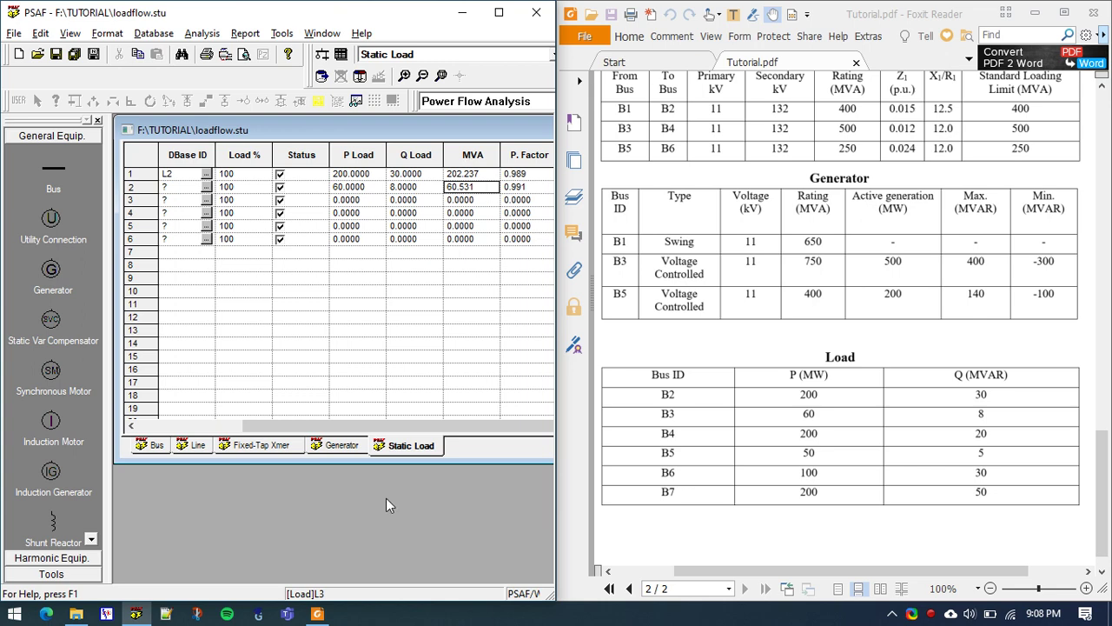
Step: Create database record L3 for load L3 with 60 MW and 8 MVAR
left_click_drag(391, 425, 276, 446)
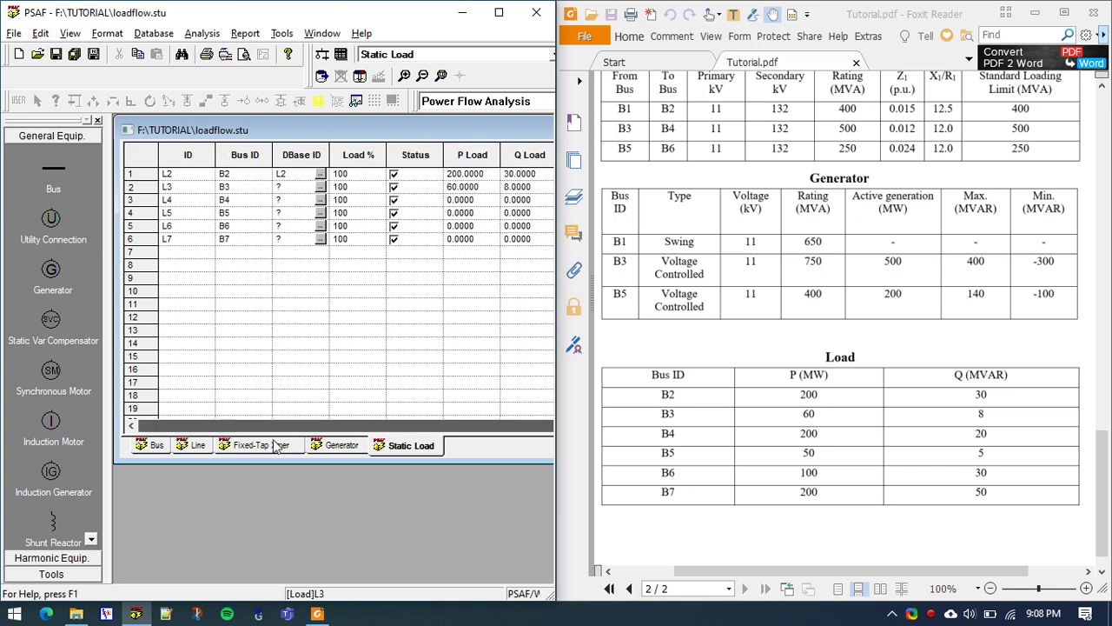
left_click(321, 187)
left_click(420, 185)
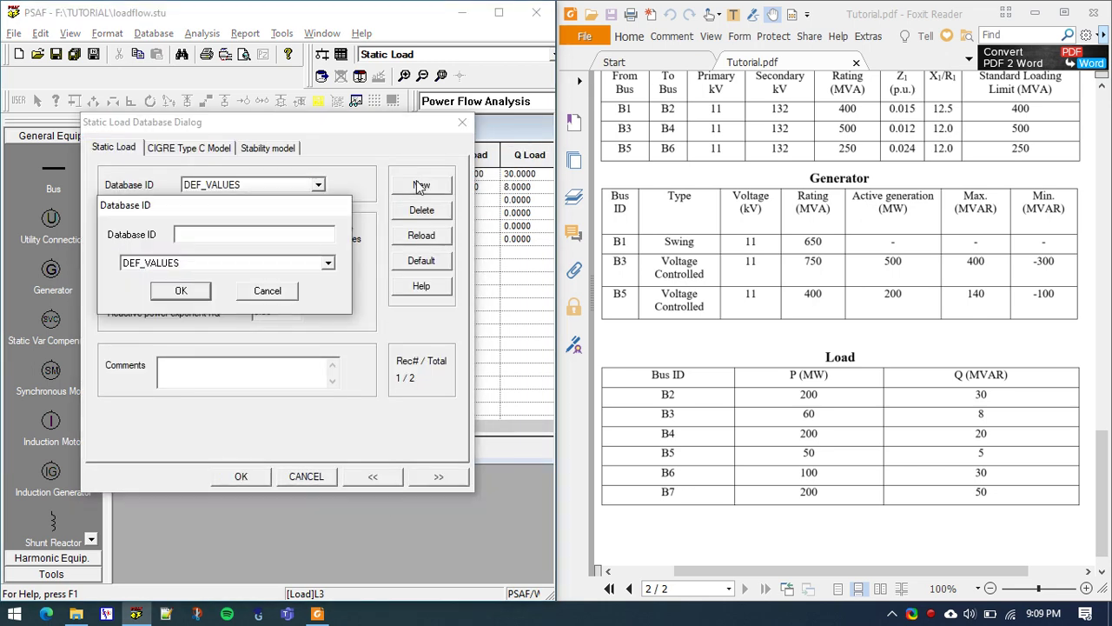
type("L3")
key("Return")
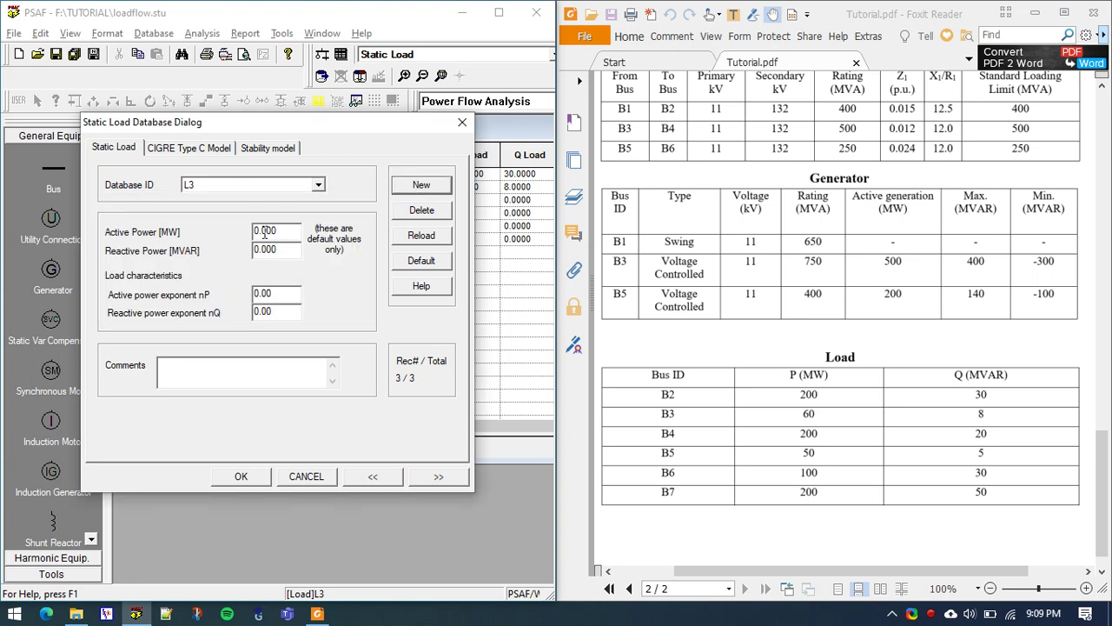
double_click(263, 232)
type("60")
key("Tab")
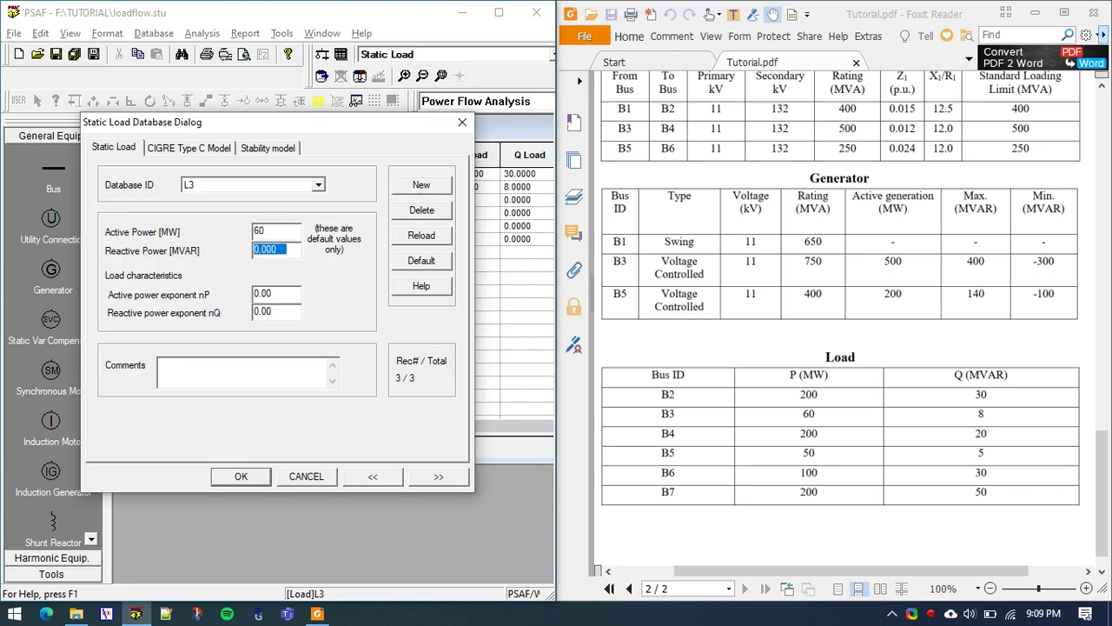
type("8")
key("Return")
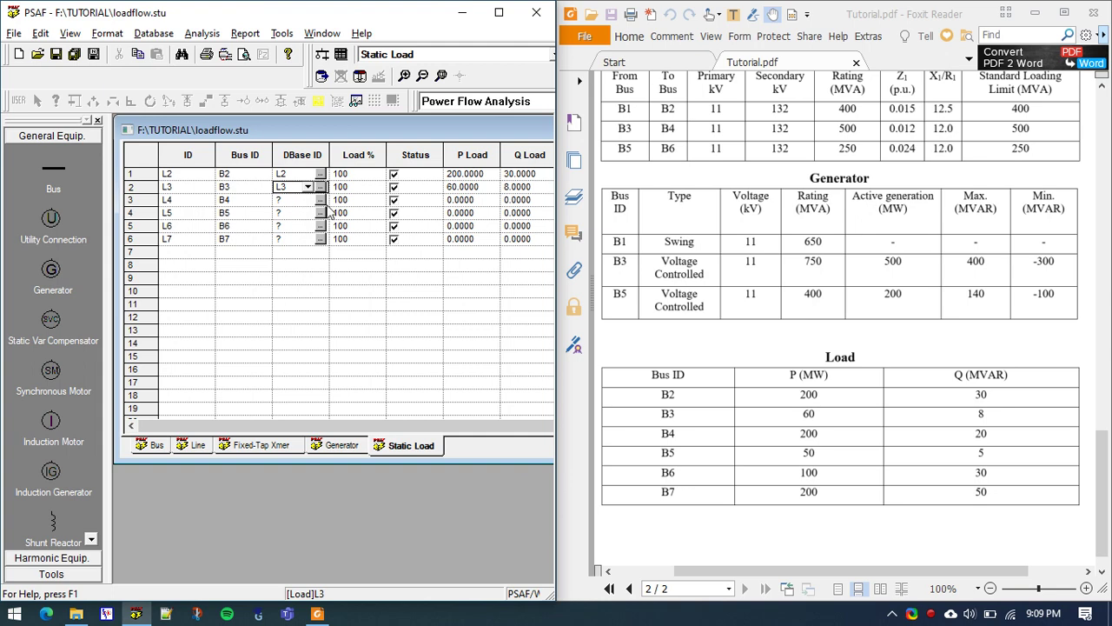
Step: Create database record L4 for load L4 with 200 MW and 20 MVAR
left_click(321, 212)
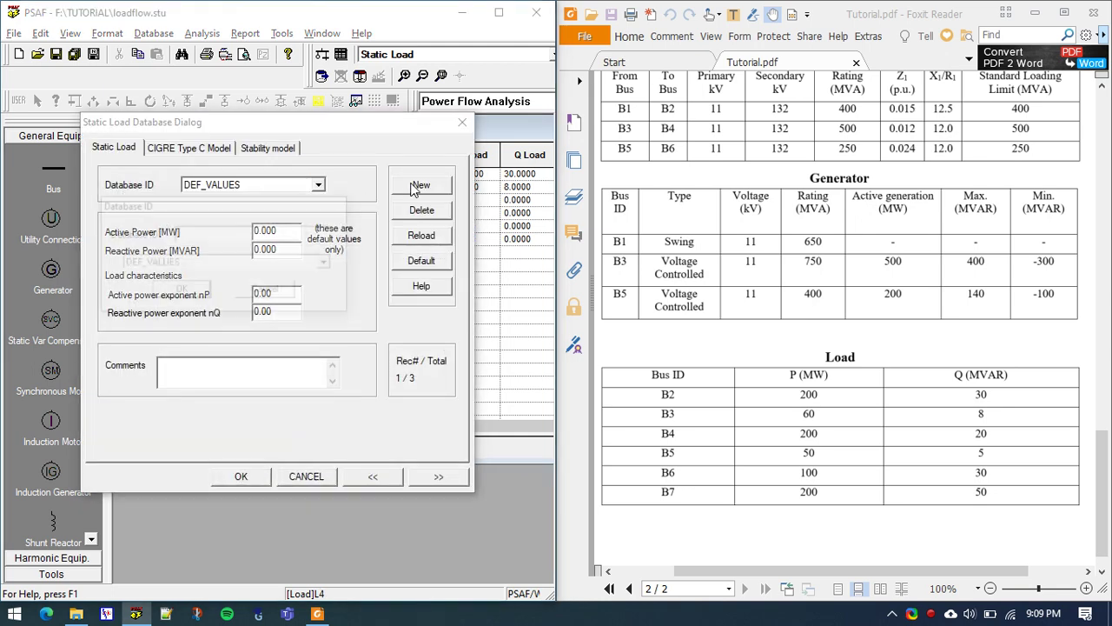
type("L4")
key("Return")
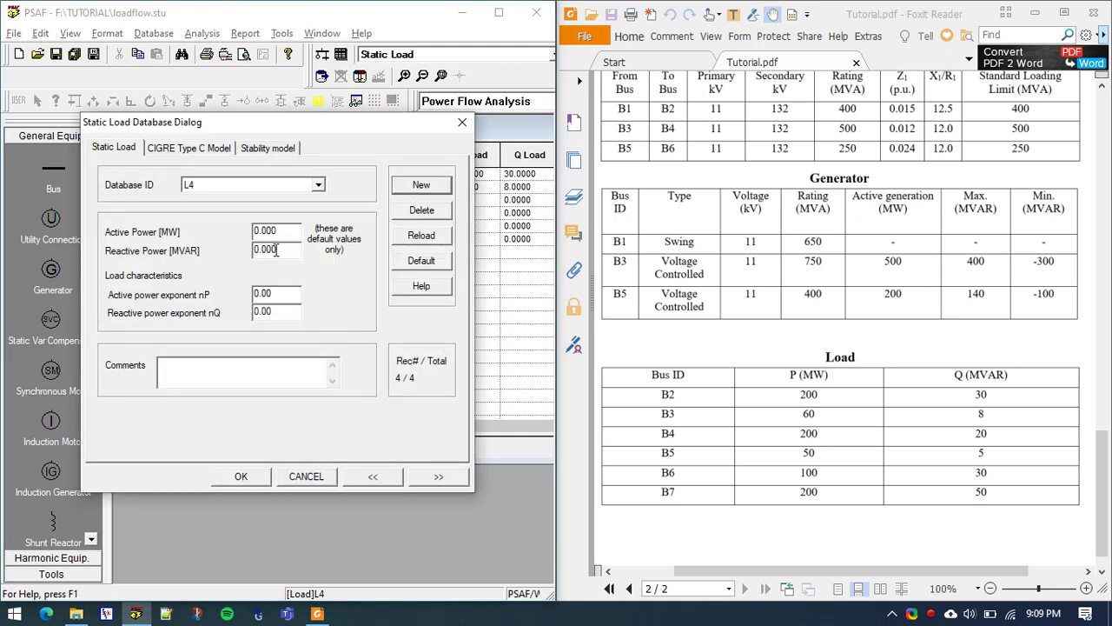
key("shift+Tab")
type("200")
key("Tab")
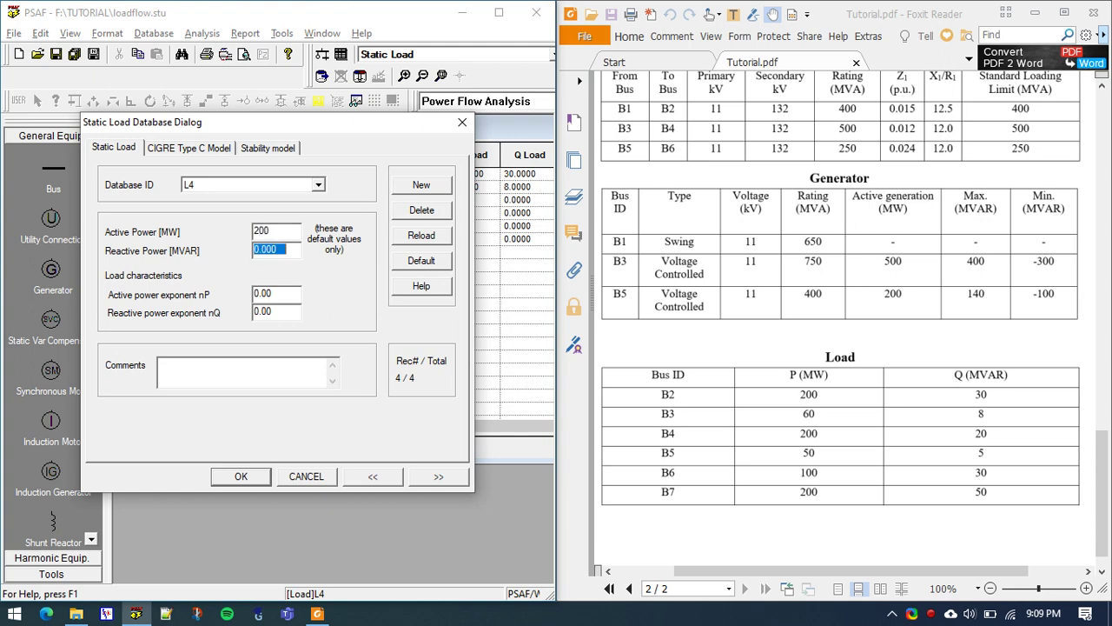
type("20")
key("Return")
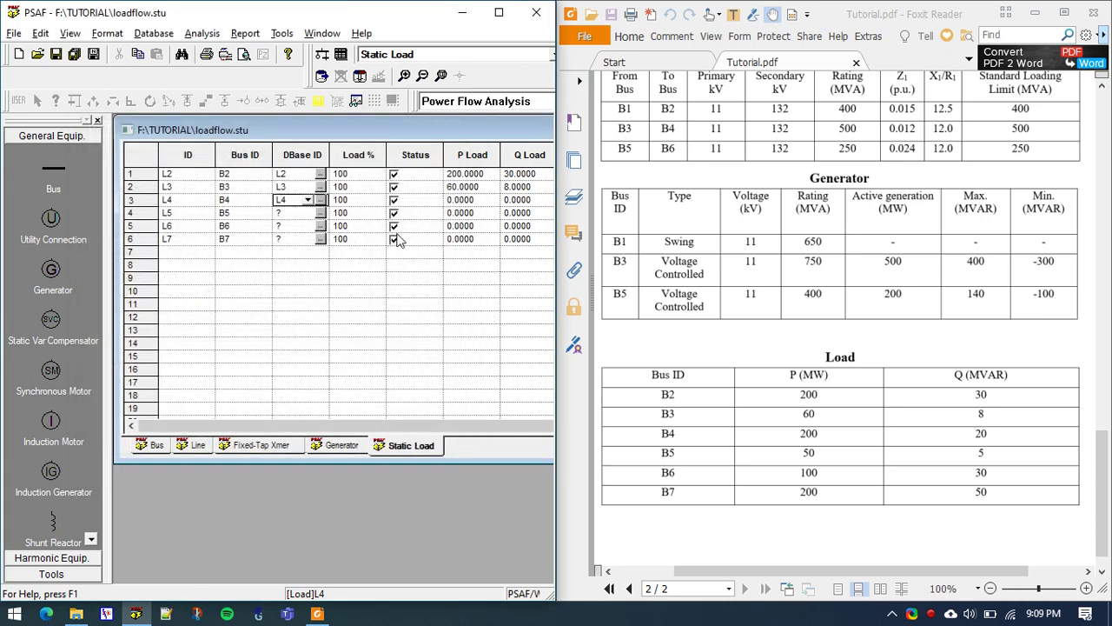
Step: Enter P Load 200 and Q Load 20 for load L4
left_click(460, 201)
type("200")
key("Tab")
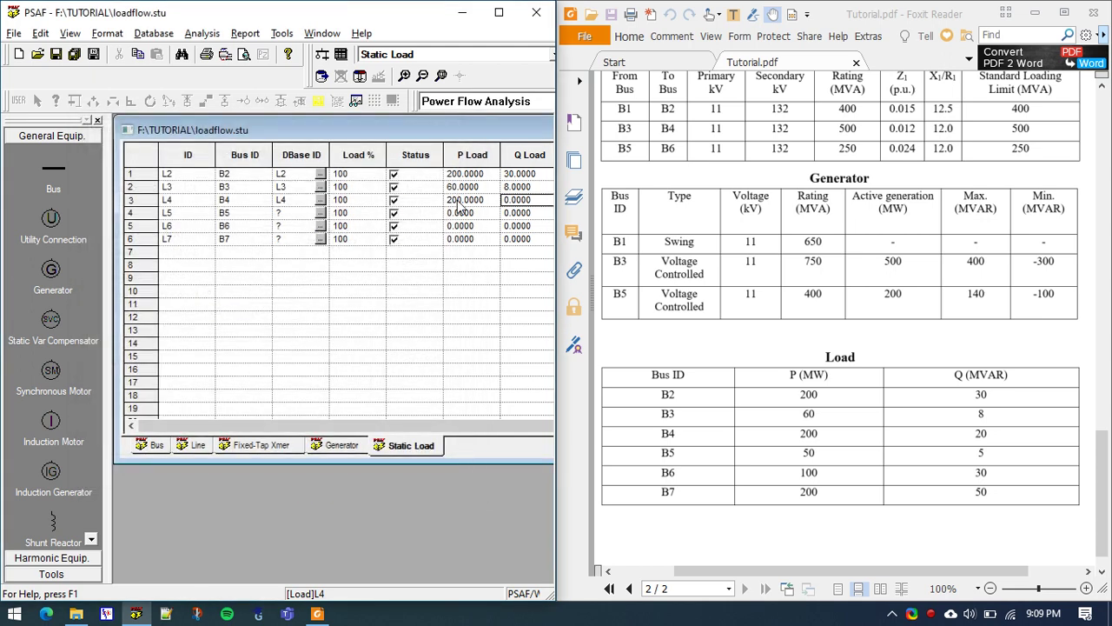
type("20")
key("Return")
Step: Create database record L5 for load L5 with 50 MW active power
left_click(320, 213)
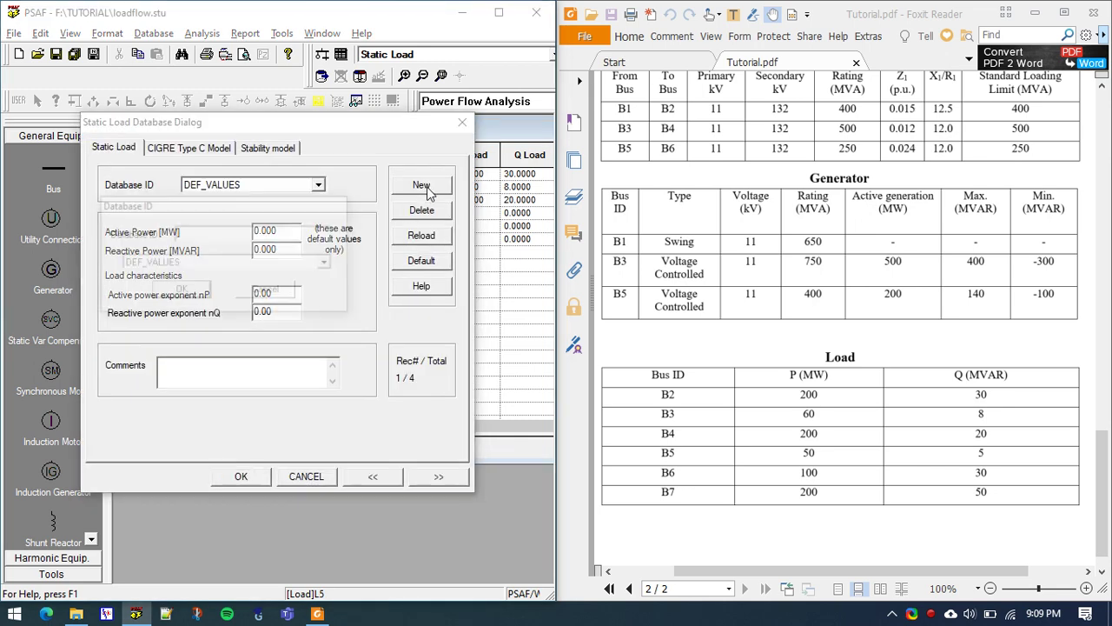
type("L5")
key("Return")
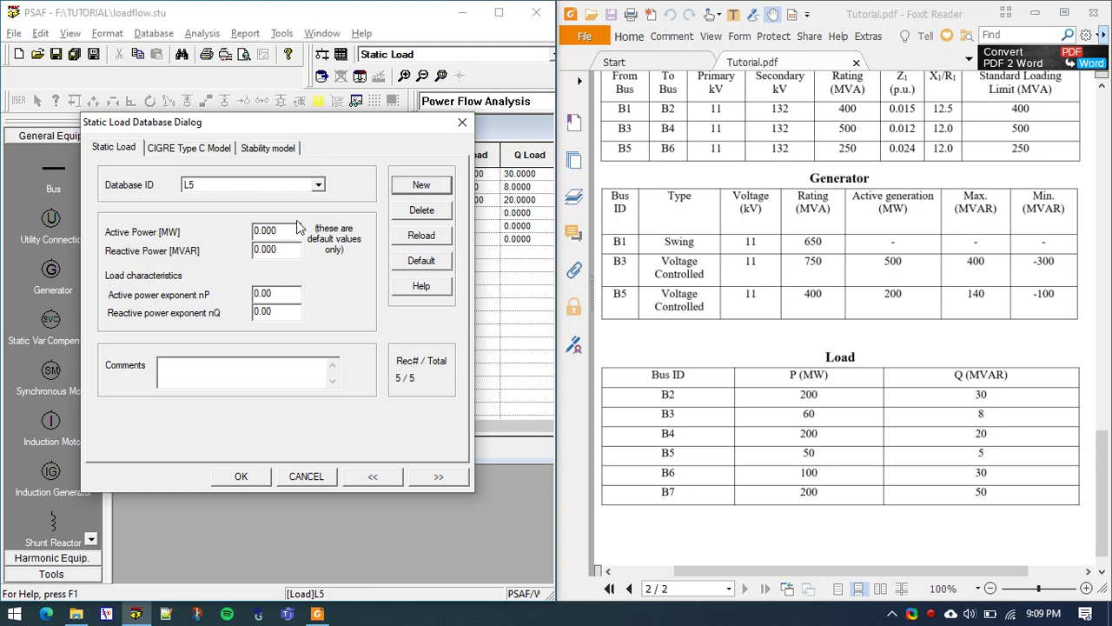
double_click(280, 228)
type("5")
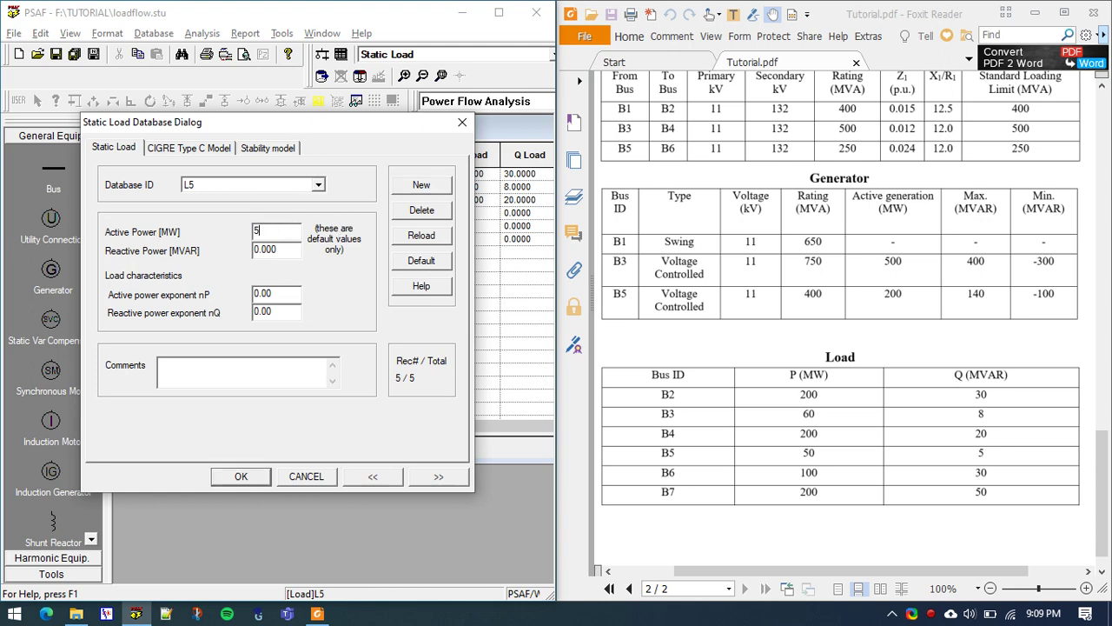
type("0")
key("Tab")
type("5")
key("Return")
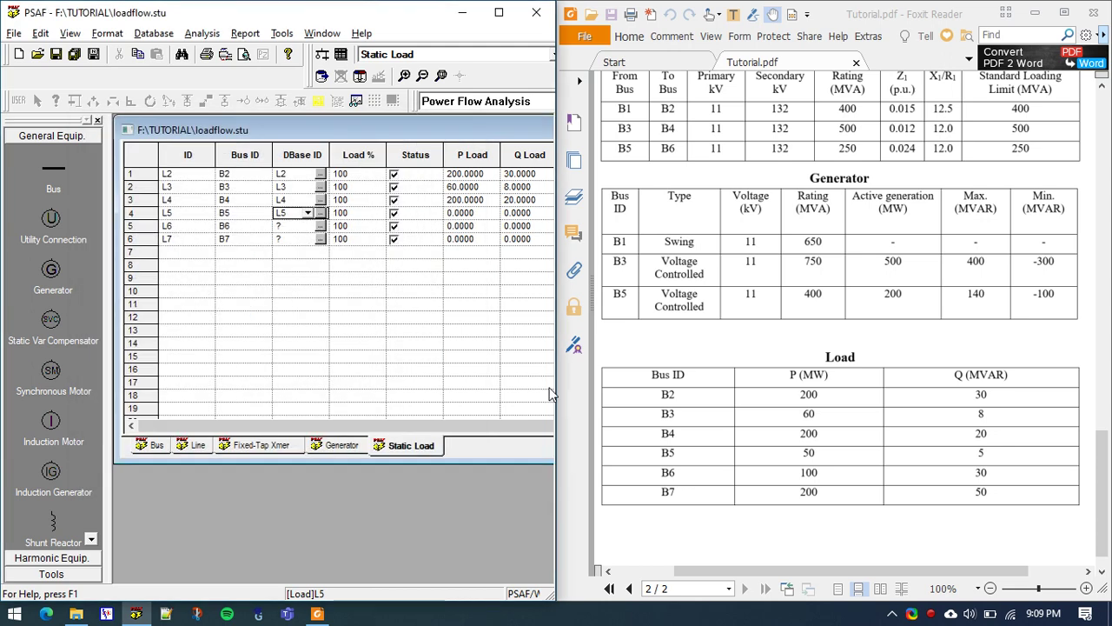
Step: Enter P Load 50 and Q Load 5 for load L5
left_click(474, 217)
type("50")
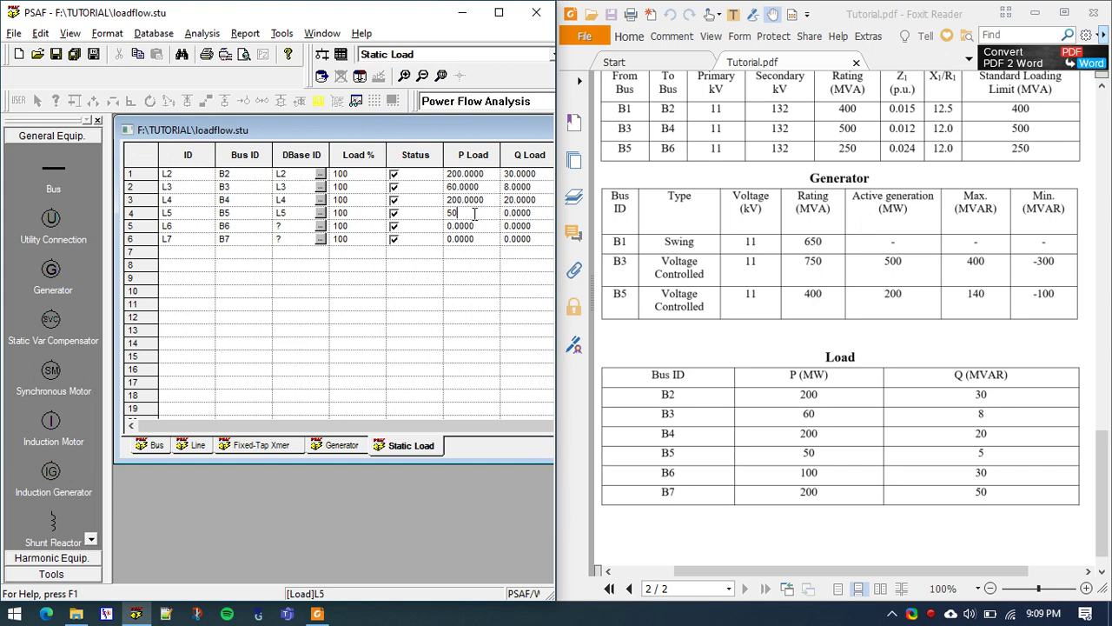
key("Tab")
type("5")
key("Return")
Step: Create database record L6 for load L6 with 100 MW active power
left_click(320, 227)
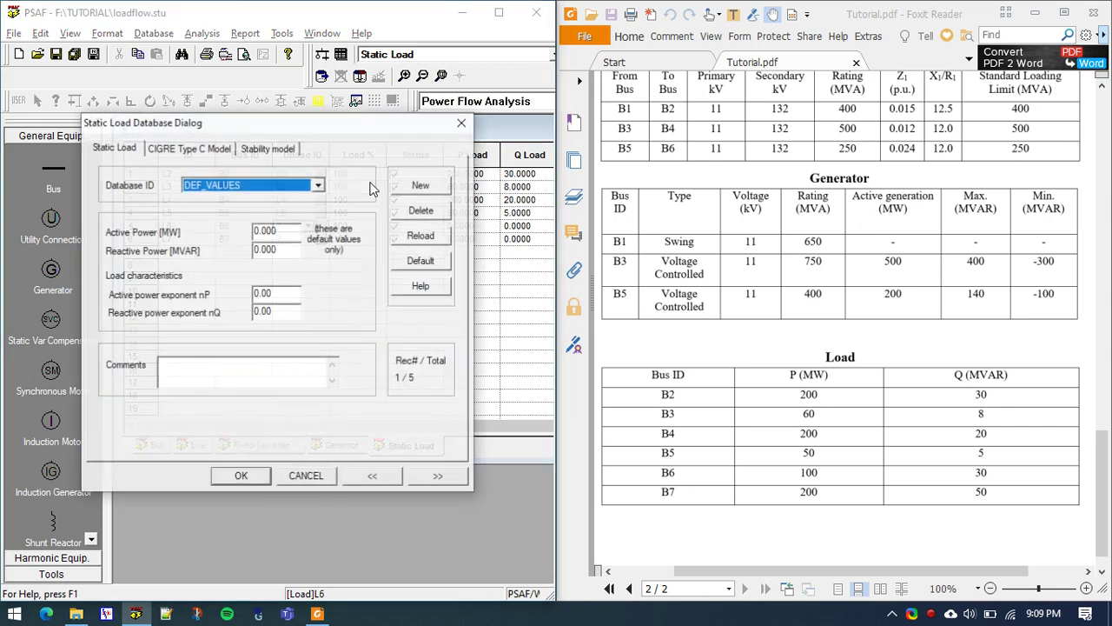
left_click(421, 184)
type("L6")
key("Return")
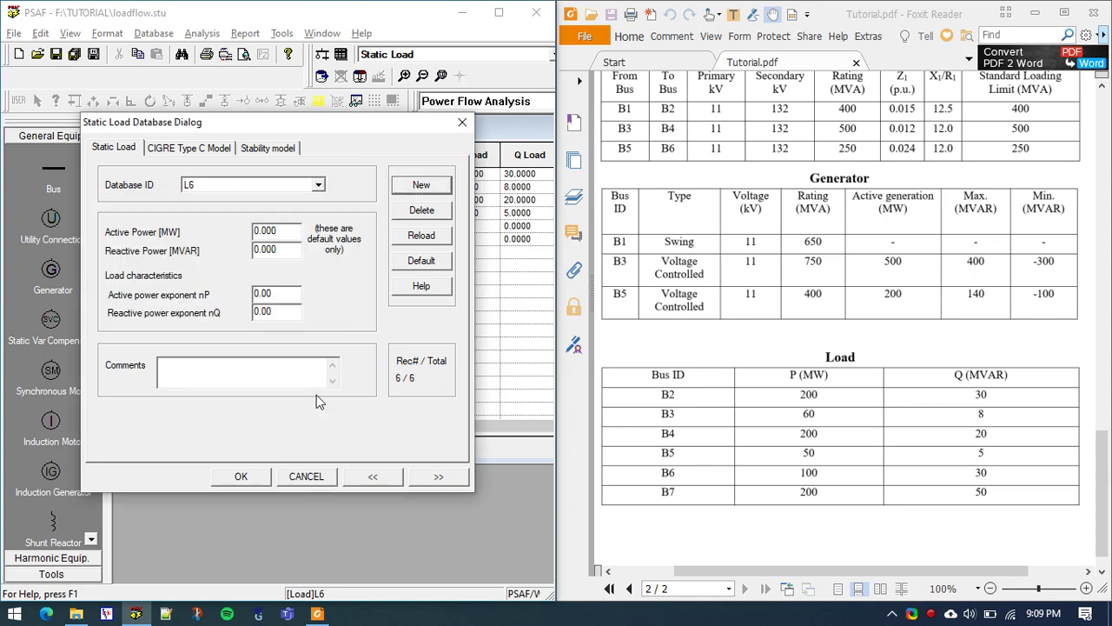
double_click(273, 230)
type("100")
key("Tab")
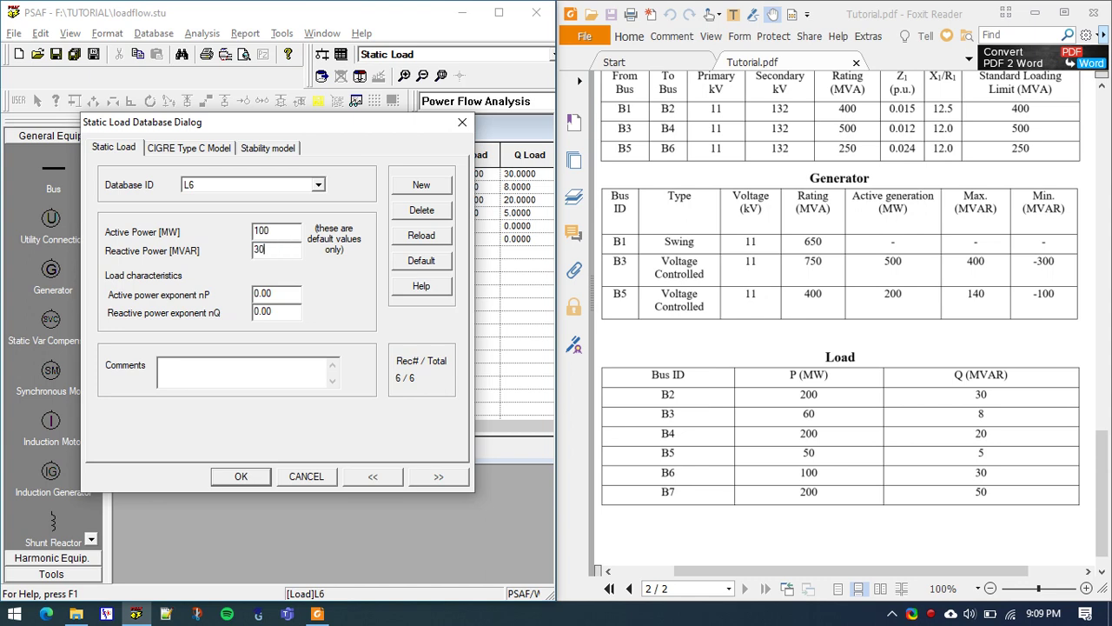
key("Return")
Step: Enter P Load 100 and Q Load 30 for load L6
double_click(455, 225)
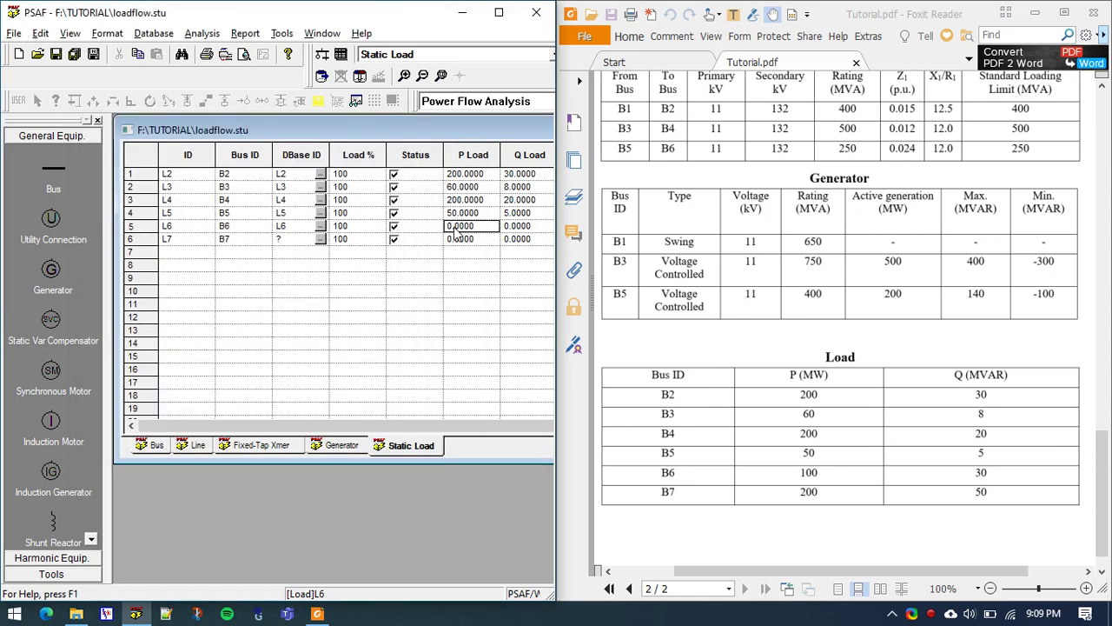
type("100")
key("Tab")
type("30")
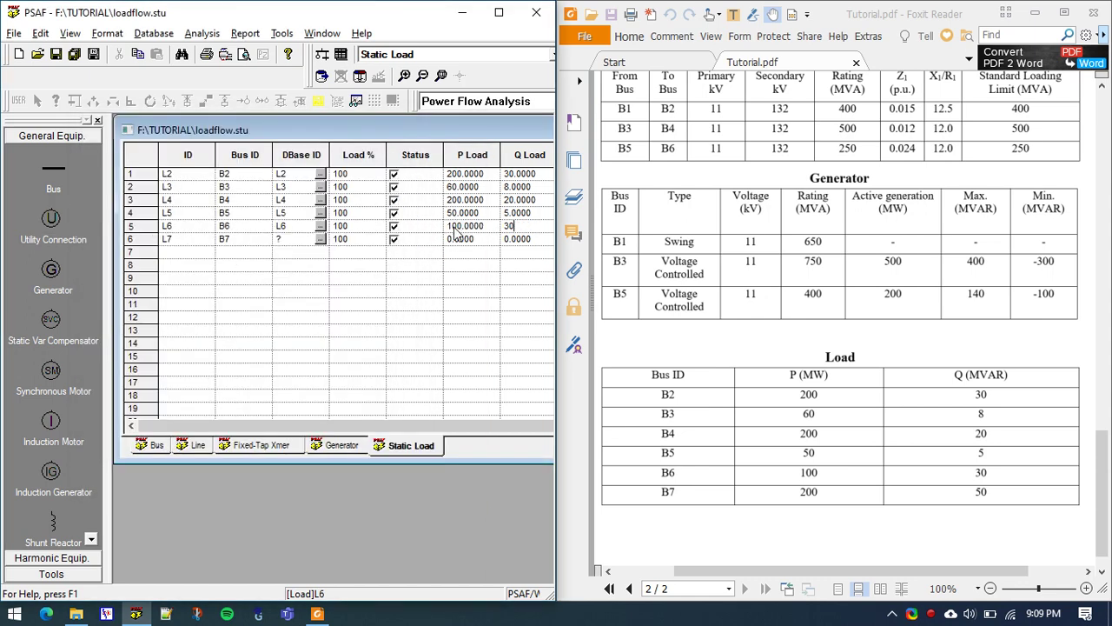
key("Return")
Step: Create database record L7 for load L7 with 200 MW and 30 MVAR
left_click(320, 238)
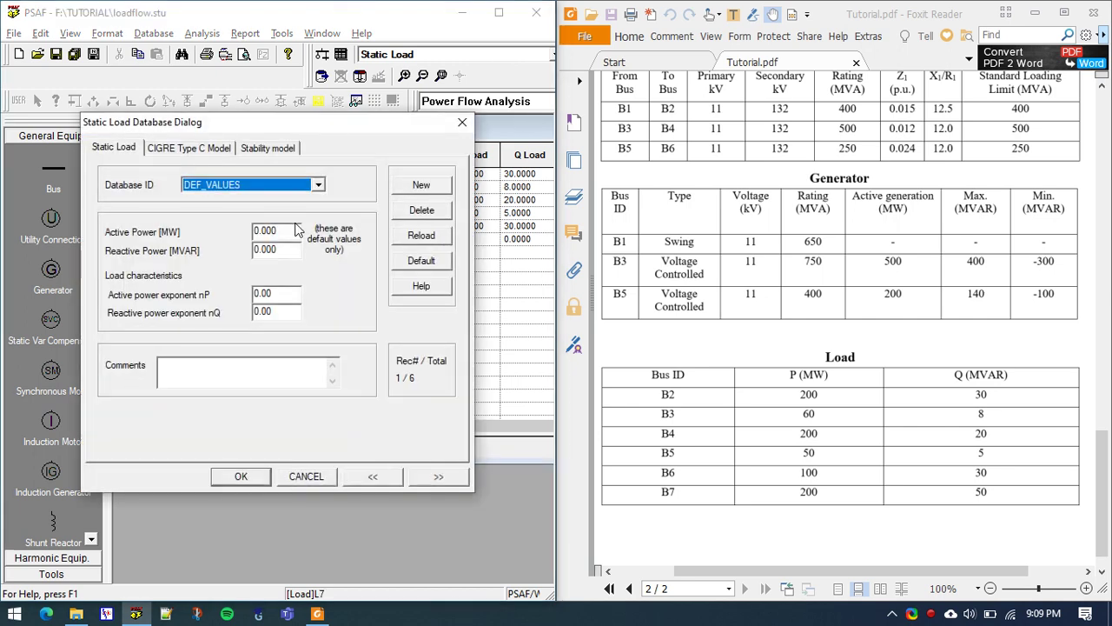
left_click(430, 185)
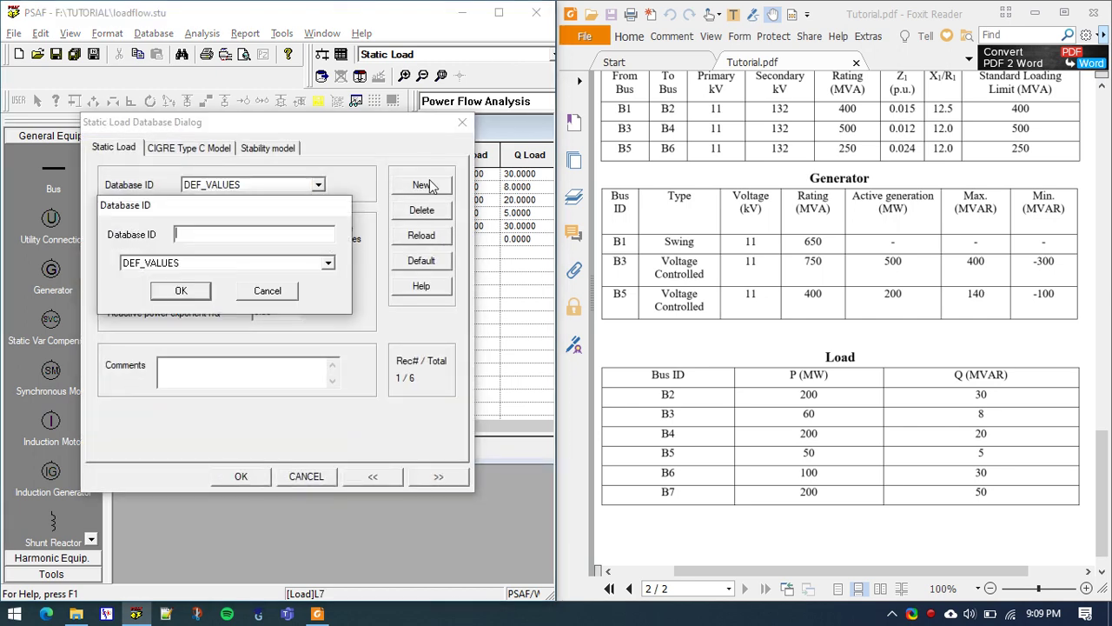
type("L7")
key("Return")
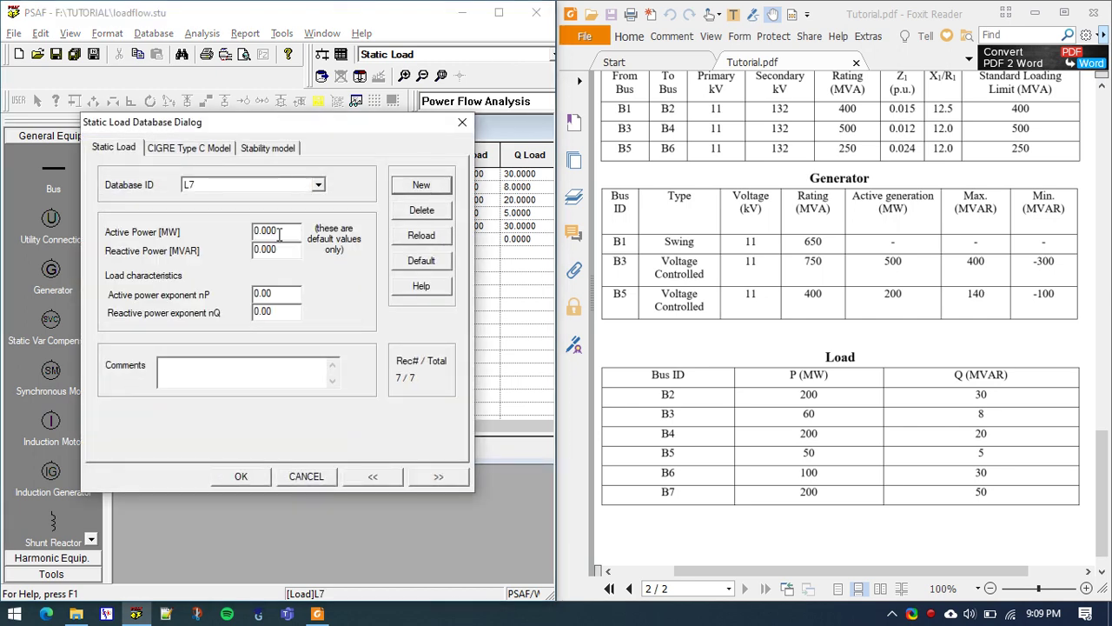
type("200")
key("Tab")
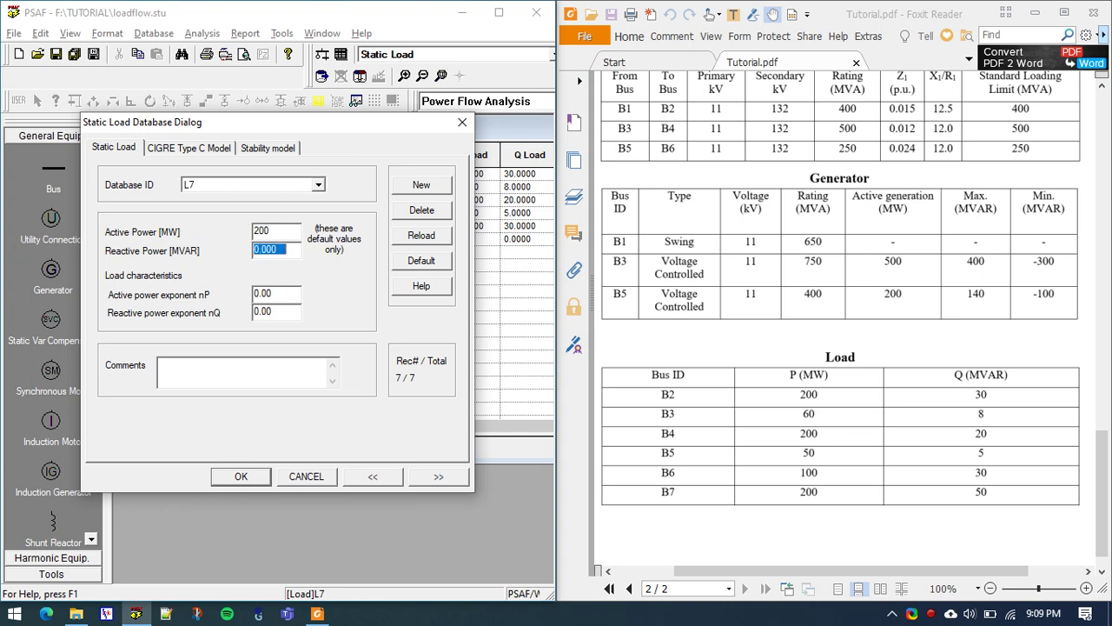
type("30")
key("Return")
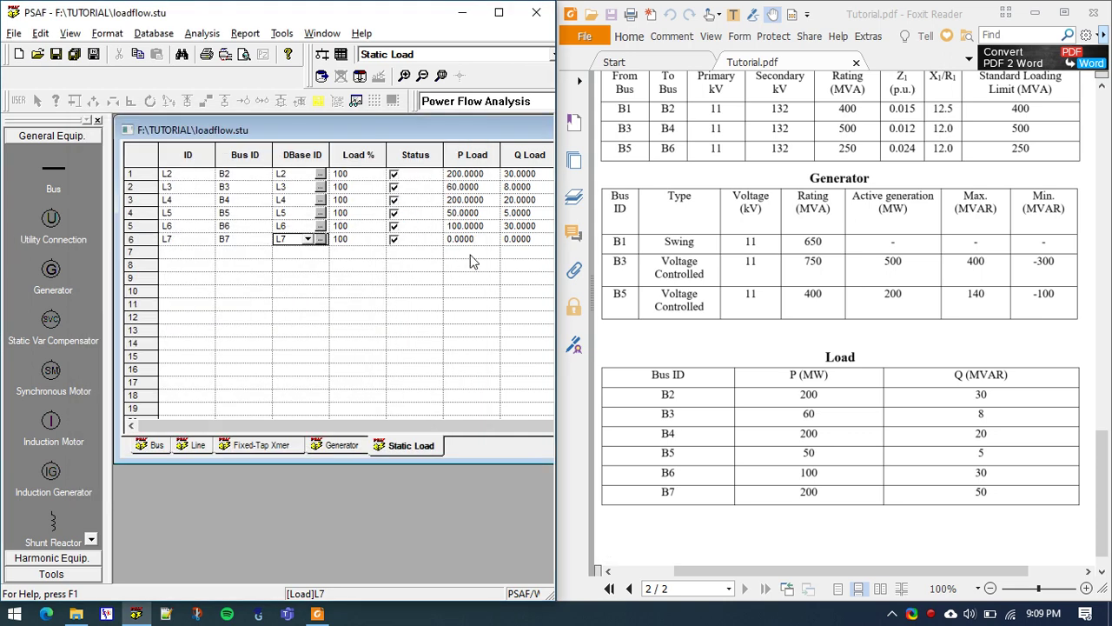
Step: Enter P Load 200 and Q Load 50 for load L7
left_click(471, 239)
type("200")
key("Tab")
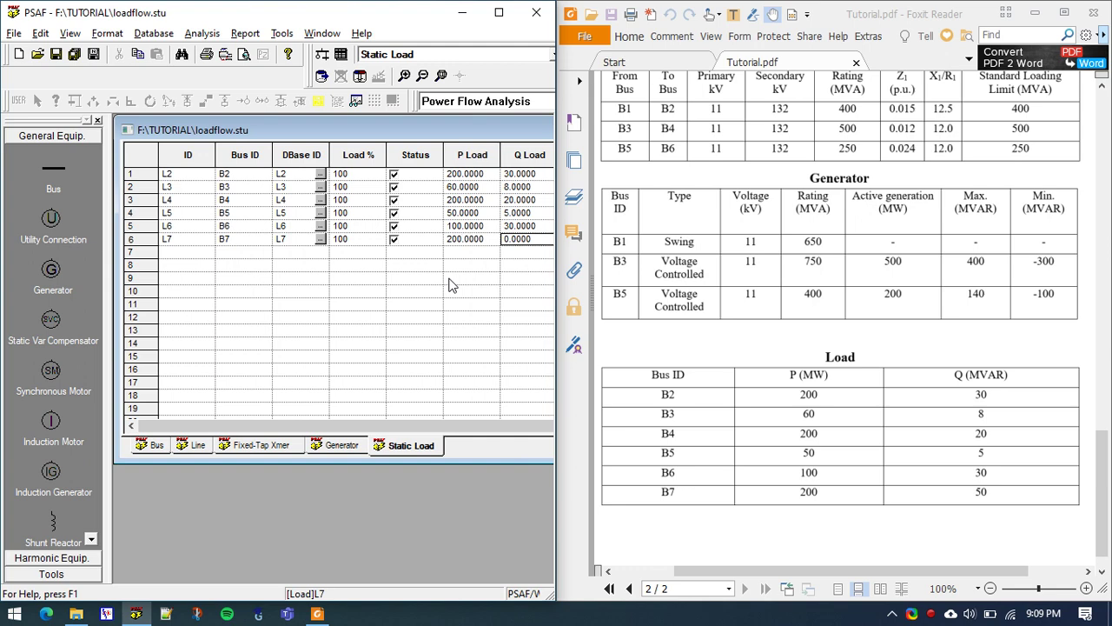
type("50")
key("Tab")
Step: Maximize the PSAF window and return to the Static Load table
left_click(499, 12)
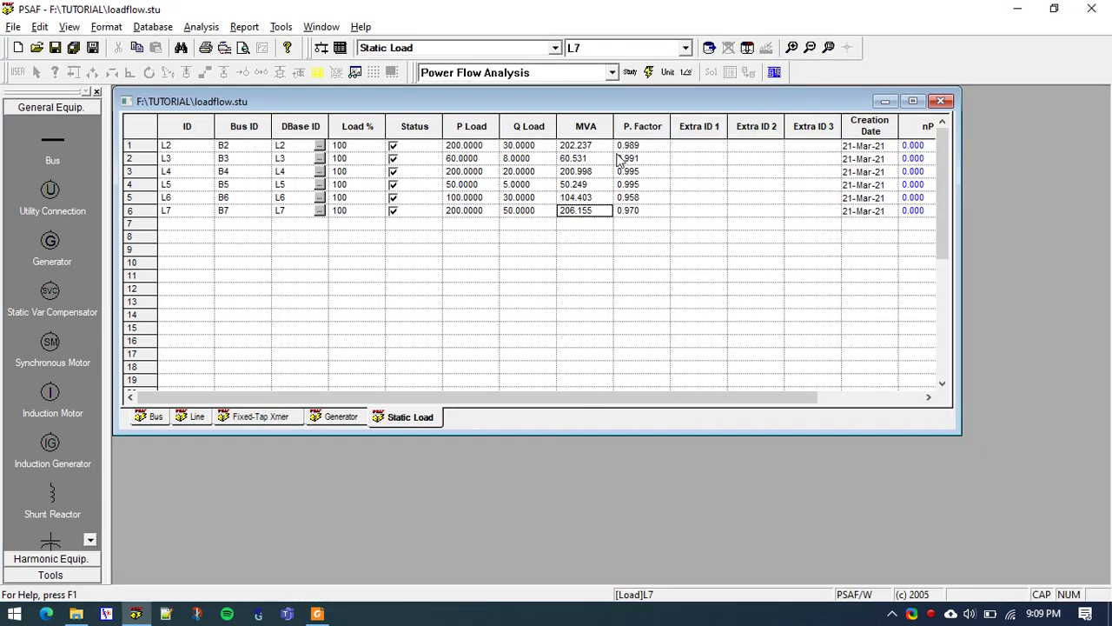
left_click_drag(699, 397, 521, 420)
key("alt+Tab")
left_click(313, 281)
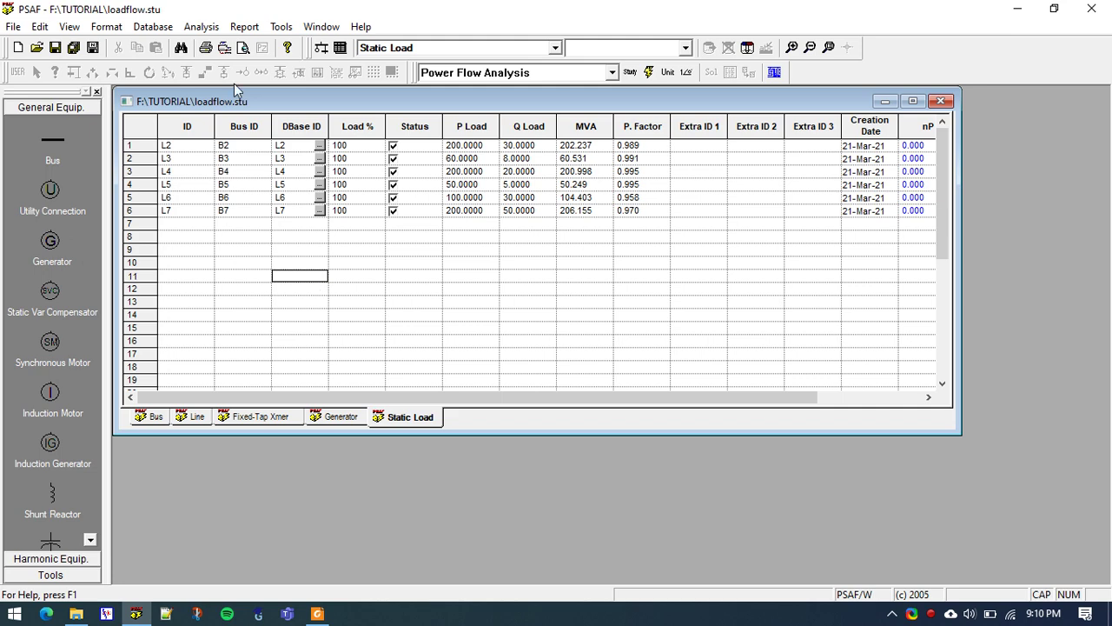
Step: Select Power Flow Analysis as the solver engine via Analysis > Select Solver
left_click(202, 29)
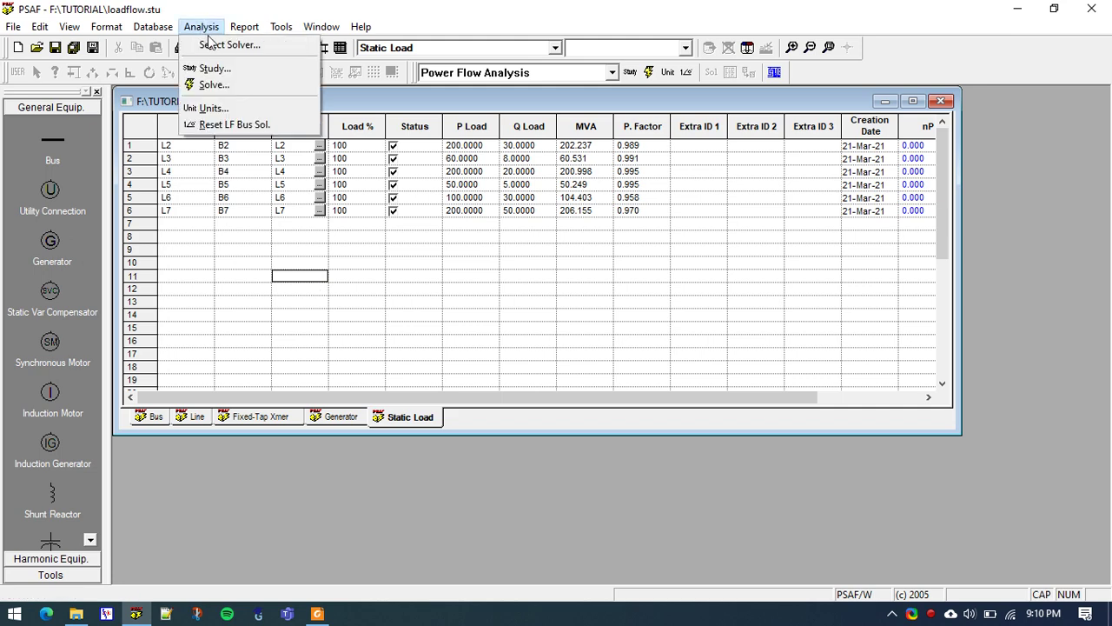
left_click(212, 45)
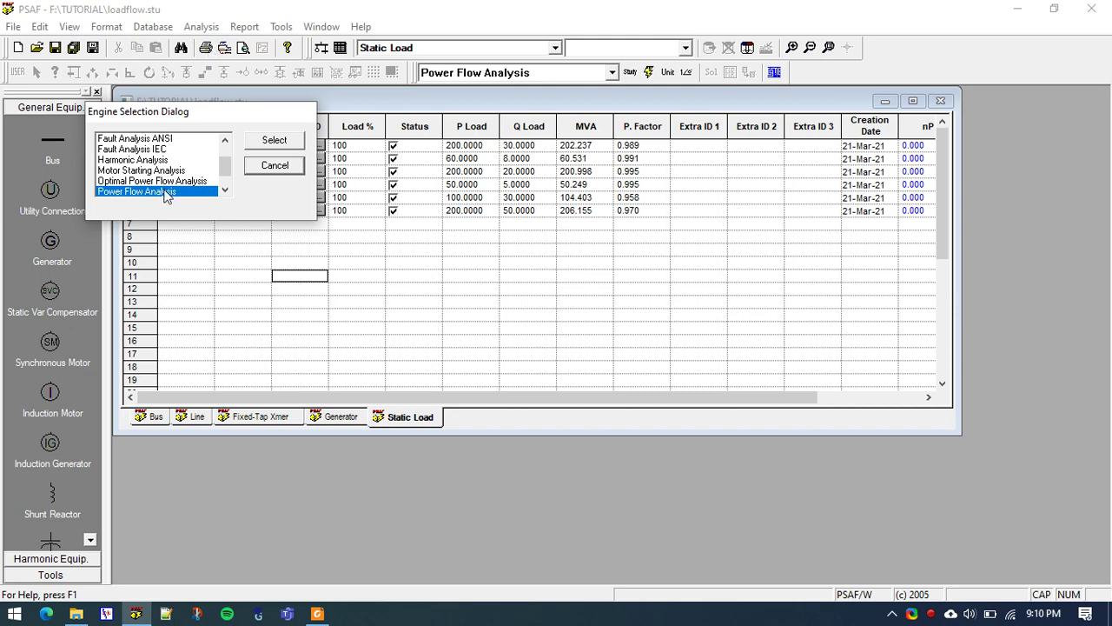
double_click(135, 191)
left_click(201, 27)
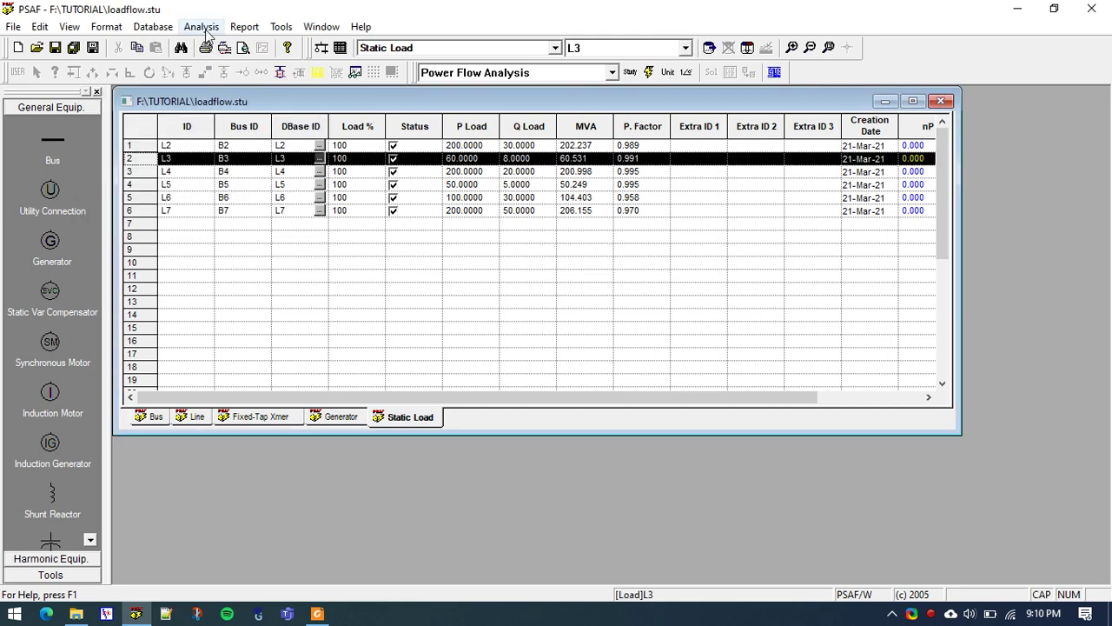
left_click(213, 41)
key("Tab")
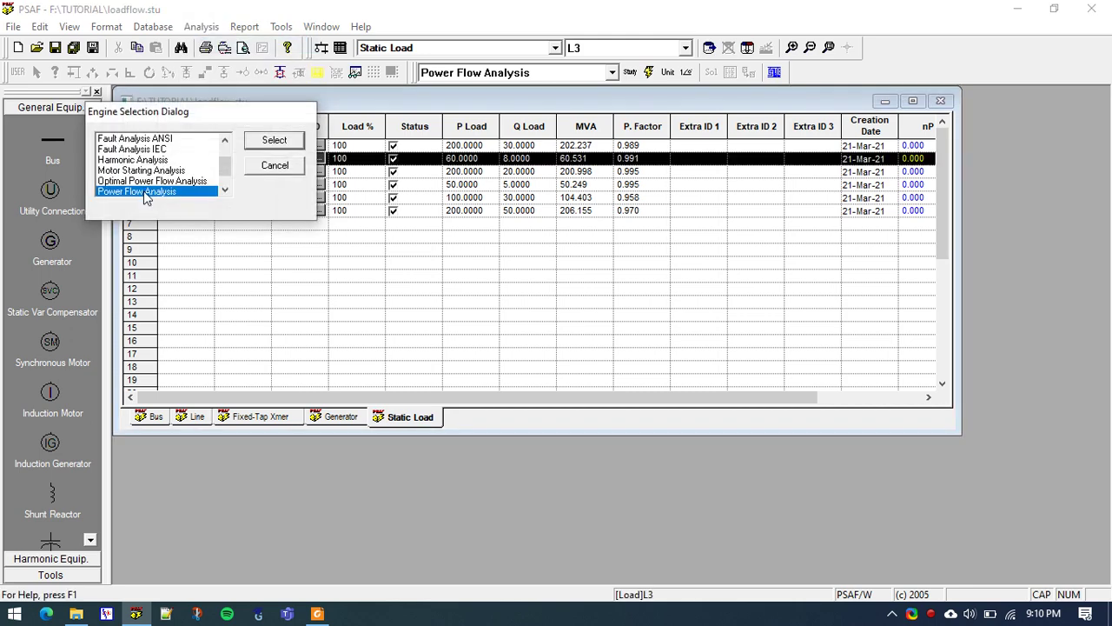
left_click(275, 141)
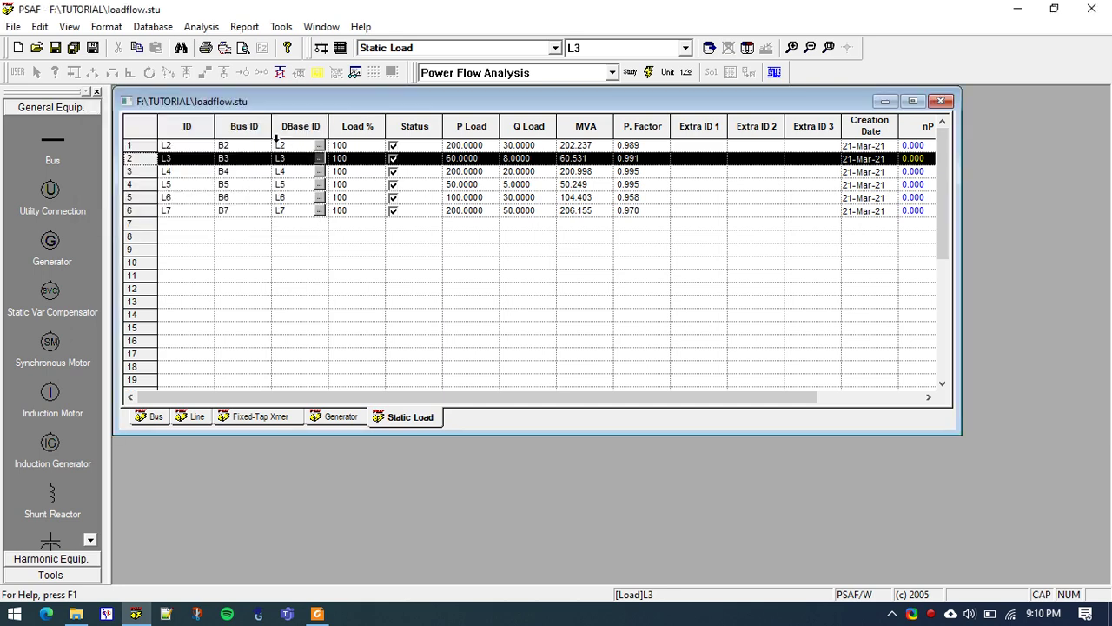
Step: In the ModelGrid1 study's Monitoring tab, add all 23 components and confirm
left_click(201, 28)
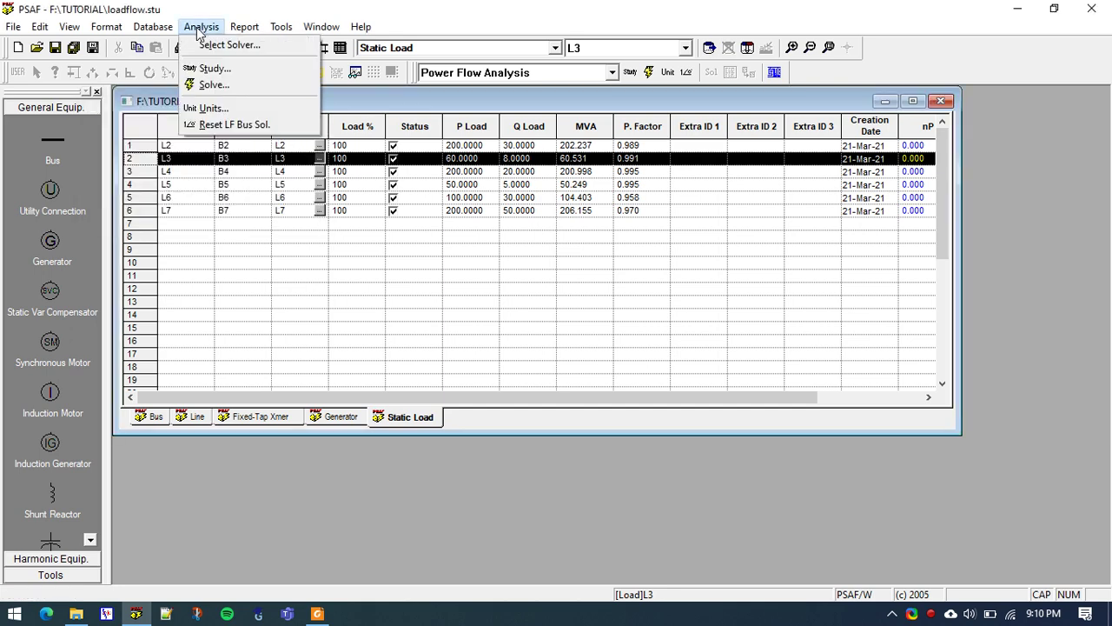
left_click(213, 68)
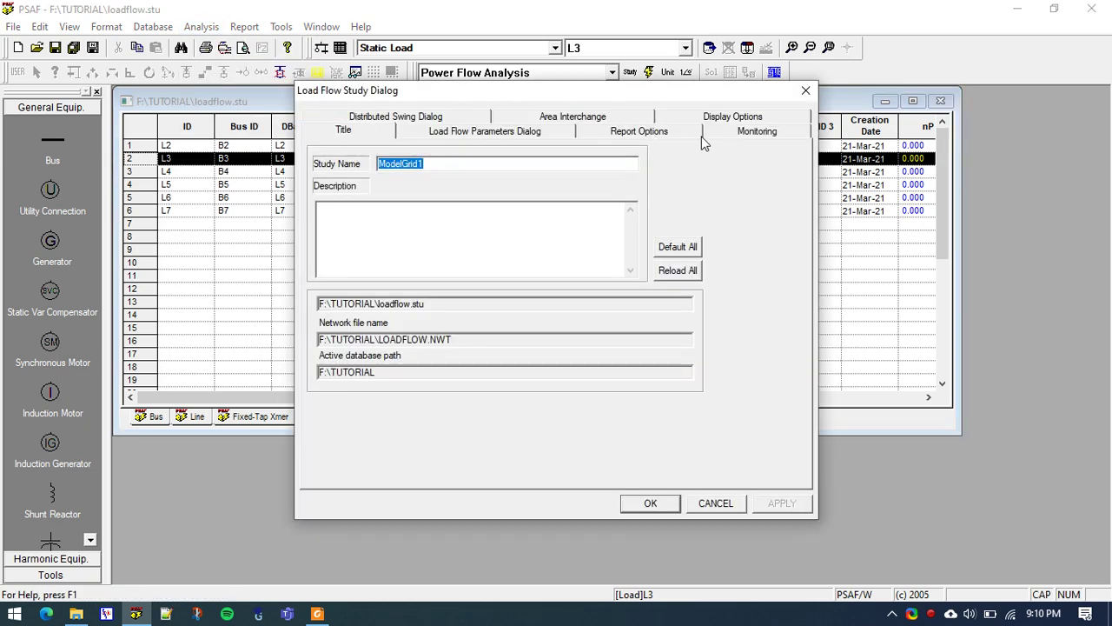
left_click(749, 132)
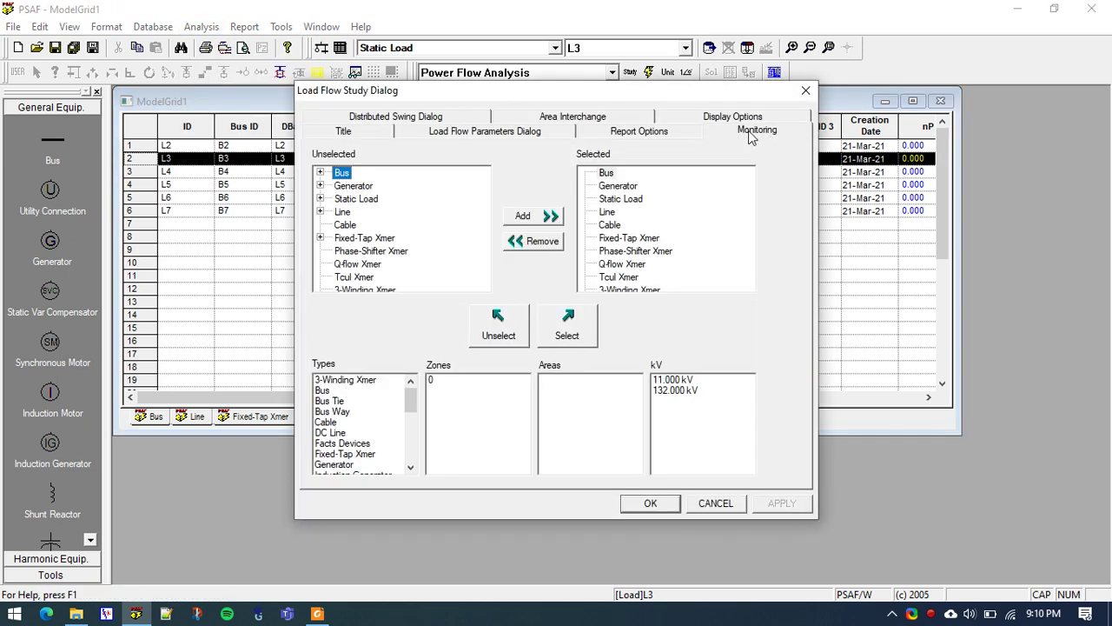
left_click(561, 320)
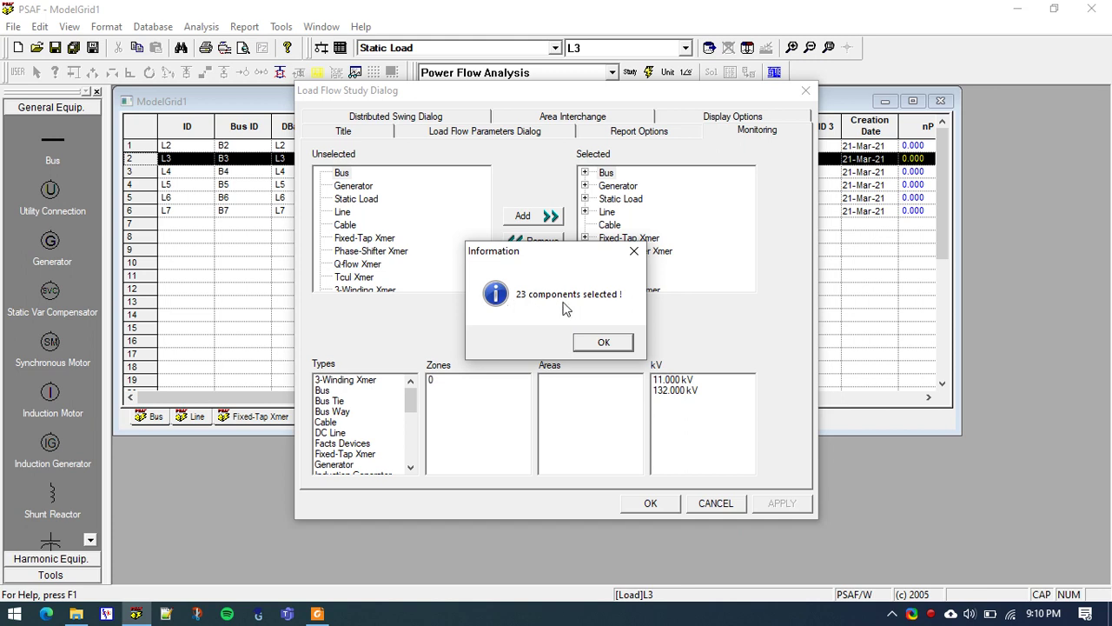
left_click(613, 342)
left_click(647, 503)
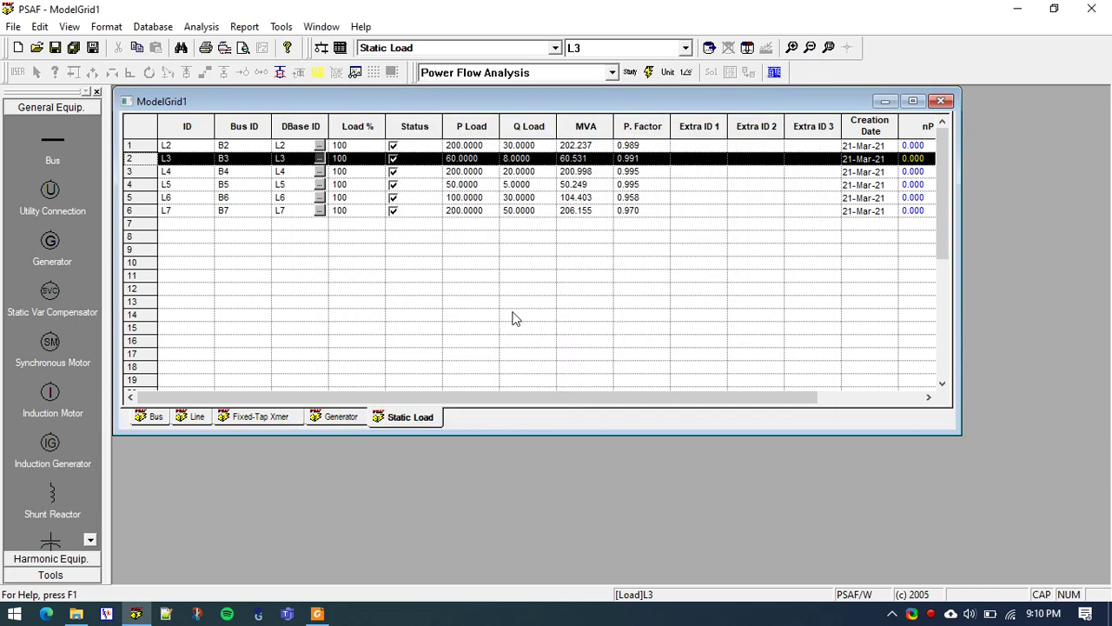
Step: Solve the Newton-Raphson load flow with flat start, kept iterations and a CymStab input file
left_click(202, 26)
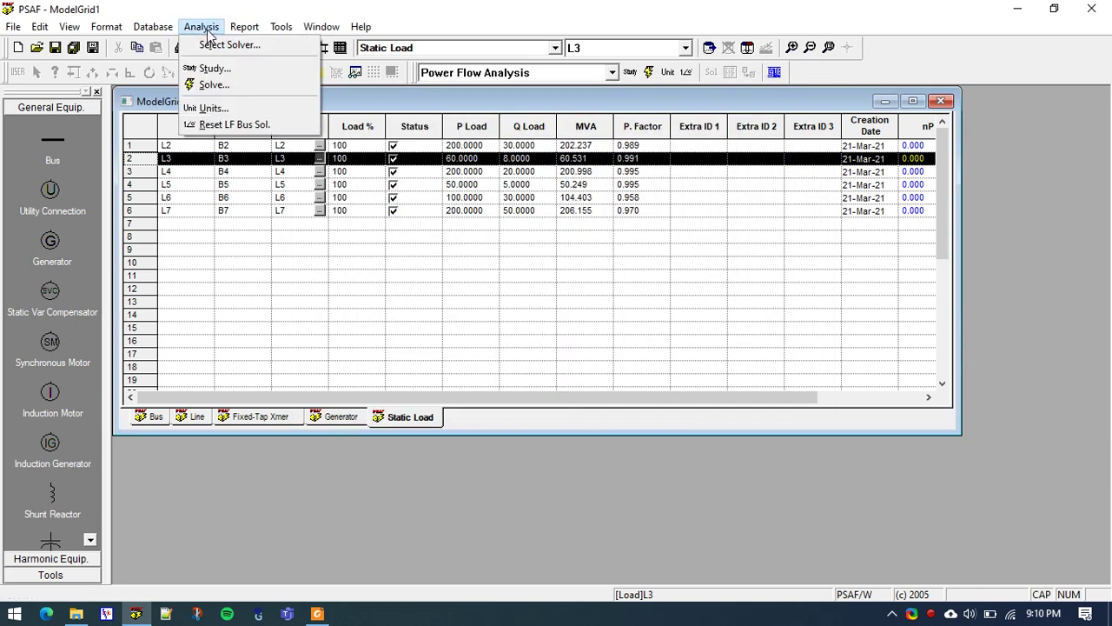
left_click(214, 86)
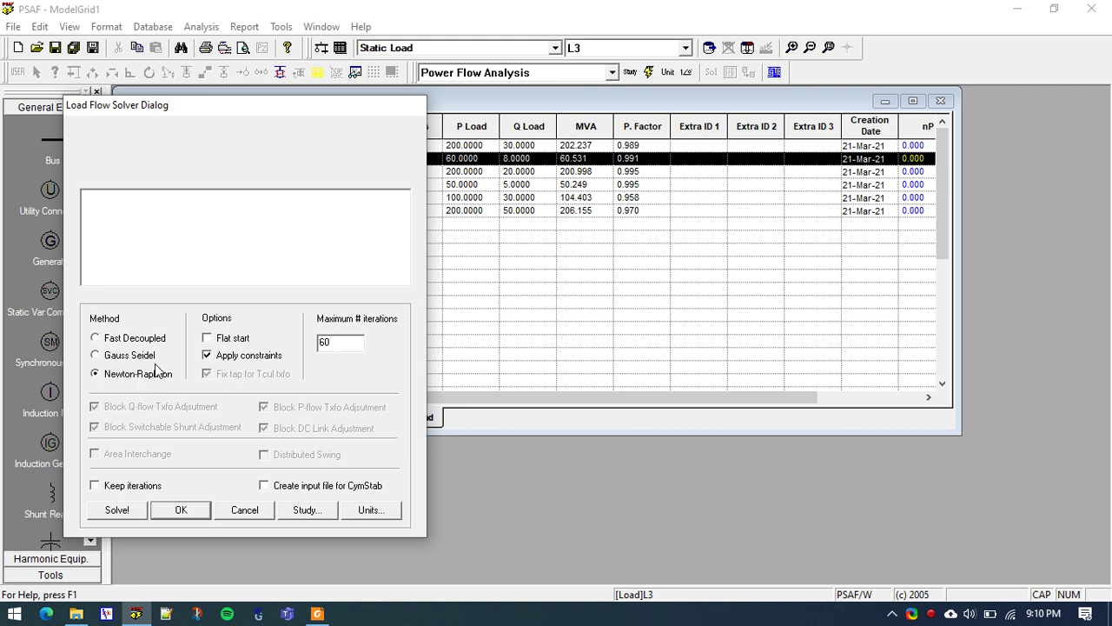
left_click(223, 339)
left_click(348, 342)
left_click(263, 485)
left_click(121, 511)
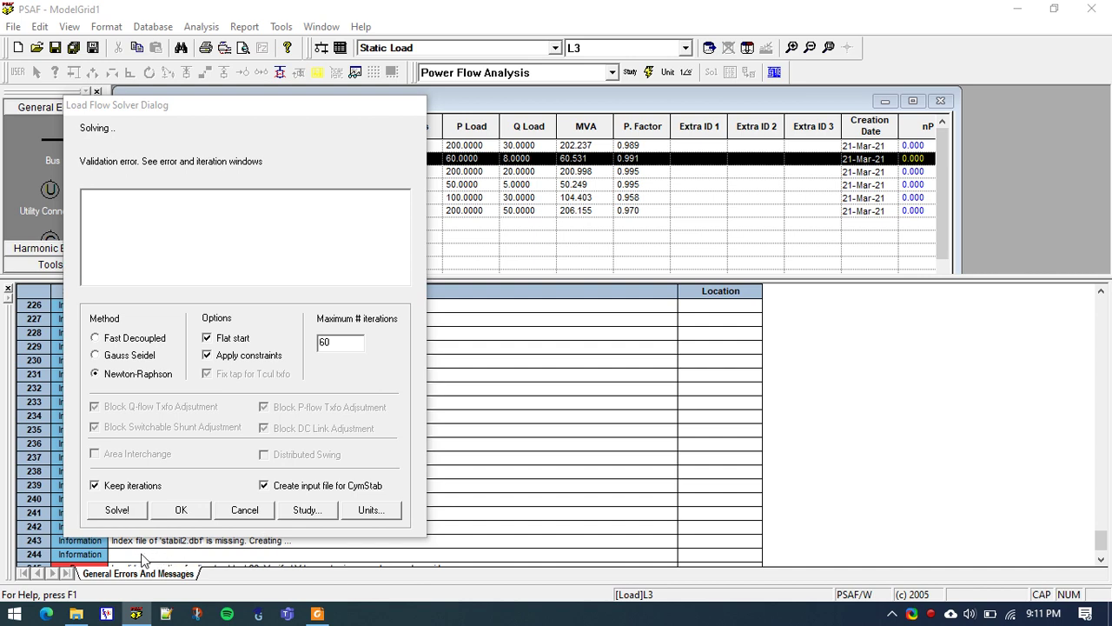
Step: Dismiss the solver and check the L26 invalid-connection error against Tutorial.pdf
left_click(235, 515)
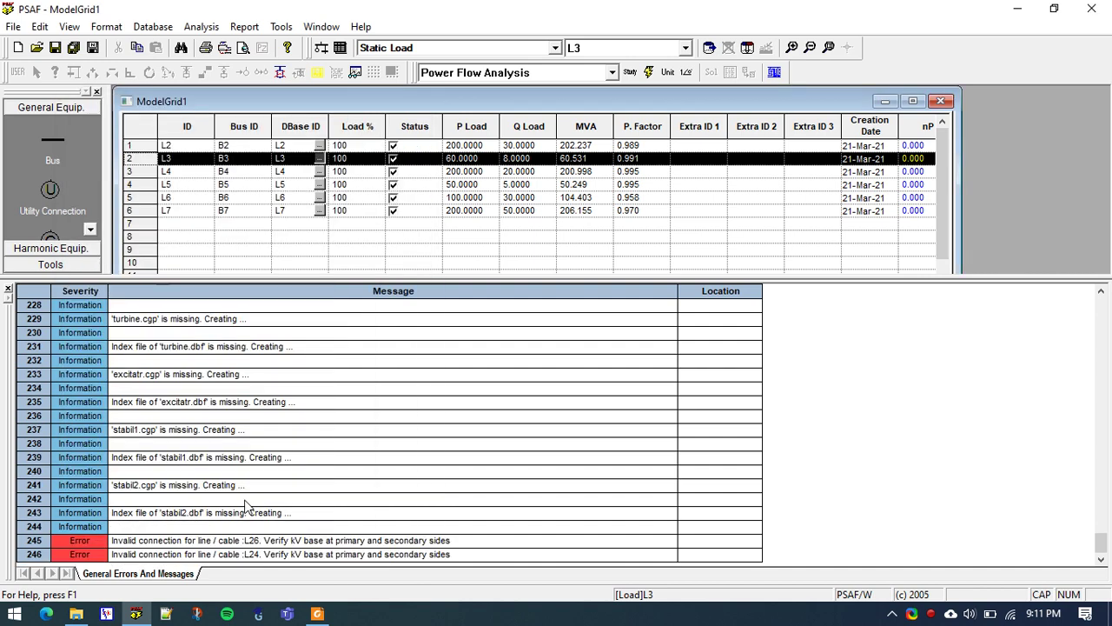
left_click(261, 544)
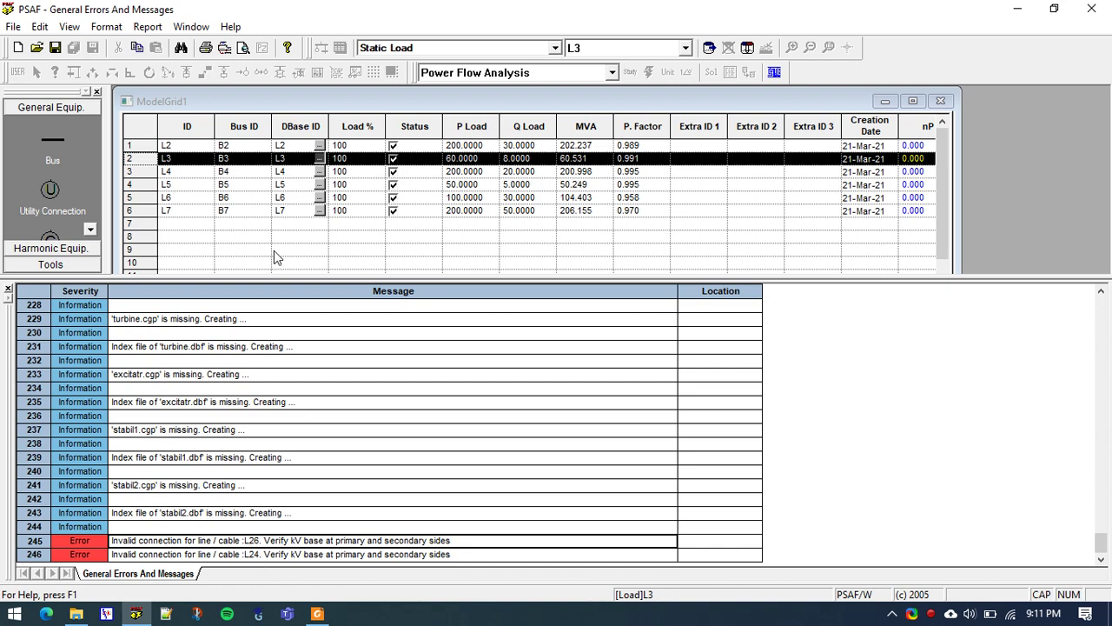
key("alt+Tab")
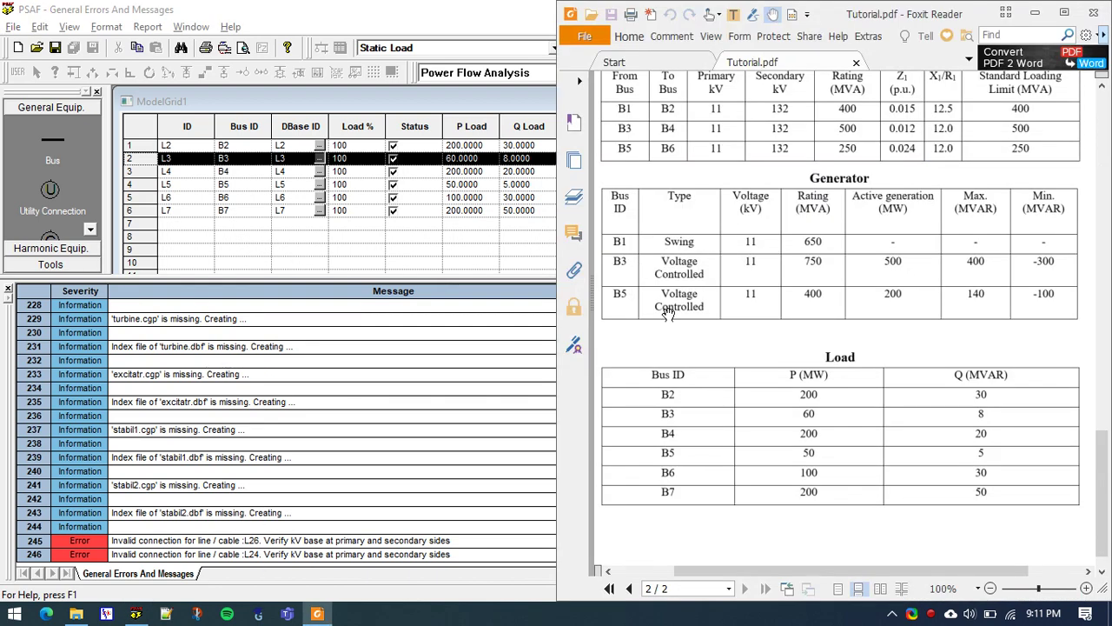
scroll(808, 336, "up", 5)
scroll(809, 336, "up", 3)
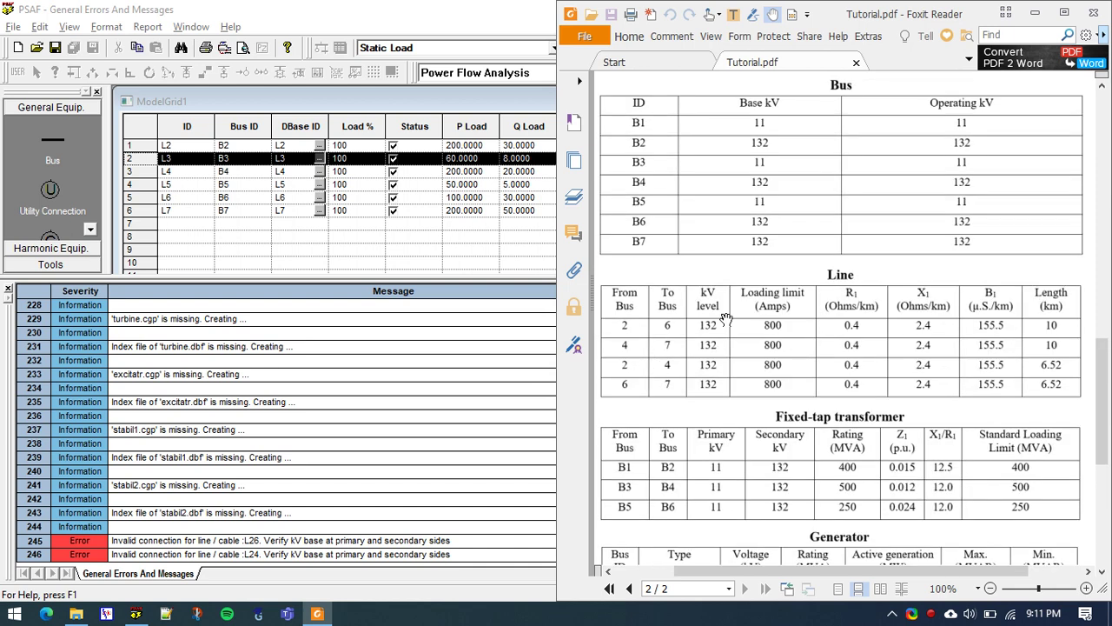
left_click(176, 148)
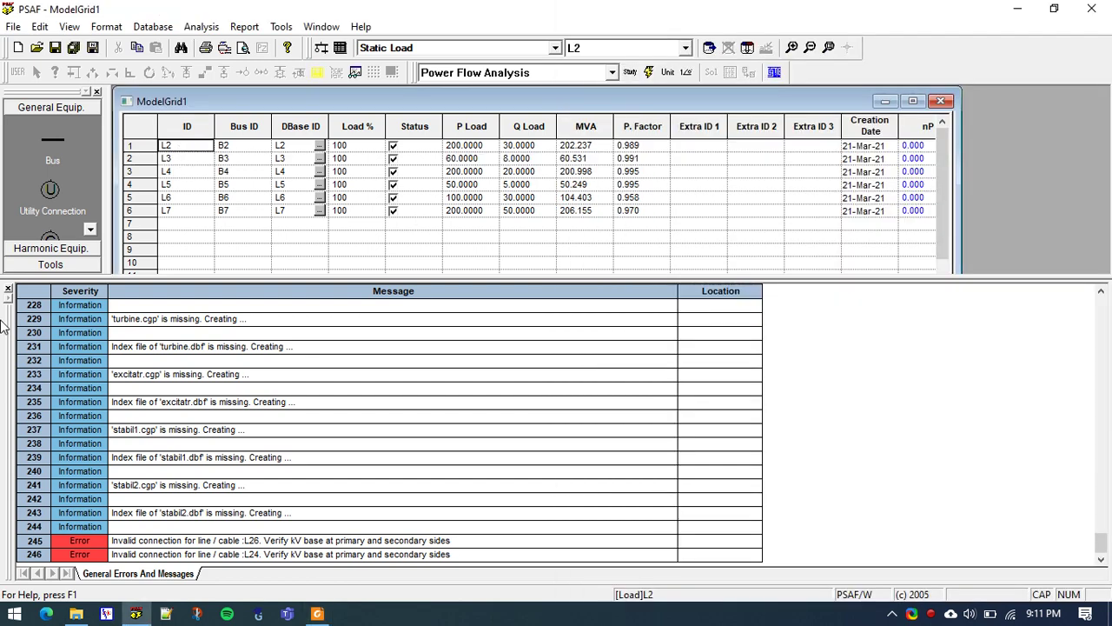
left_click(8, 290)
Step: In the Line sheet, set Bus From to B2 for lines L26 and L24
left_click(196, 416)
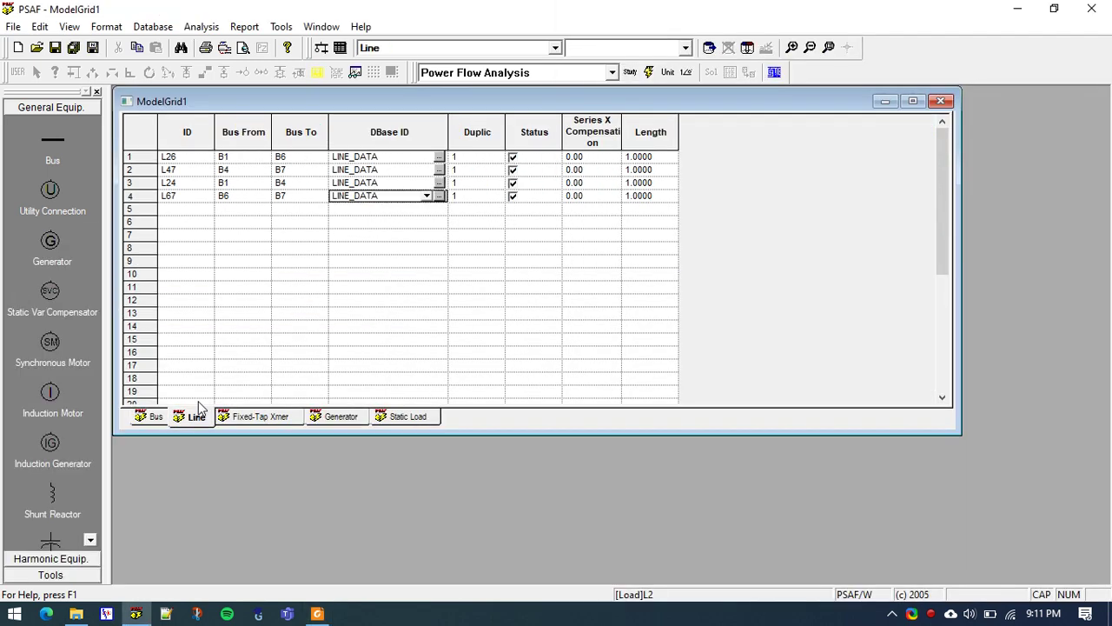
left_click(258, 157)
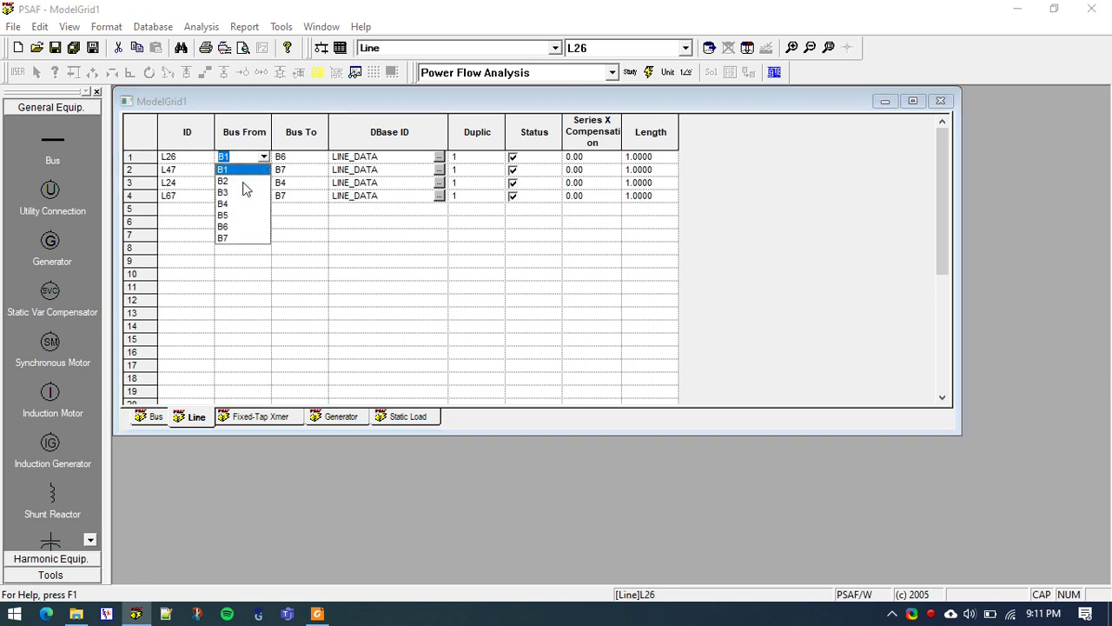
left_click(246, 182)
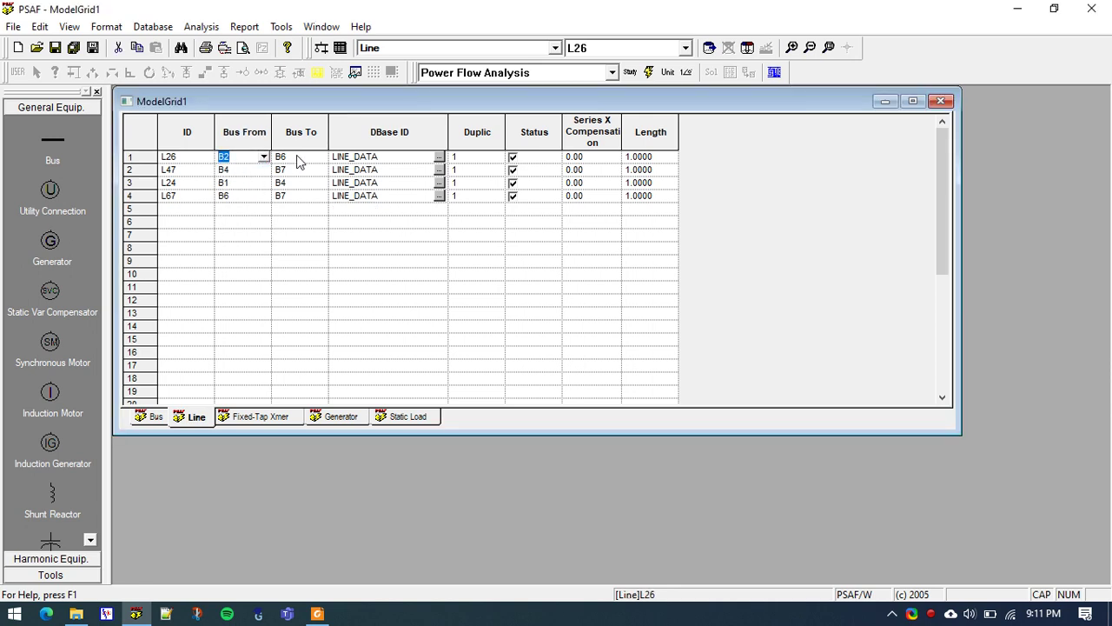
left_click(265, 185)
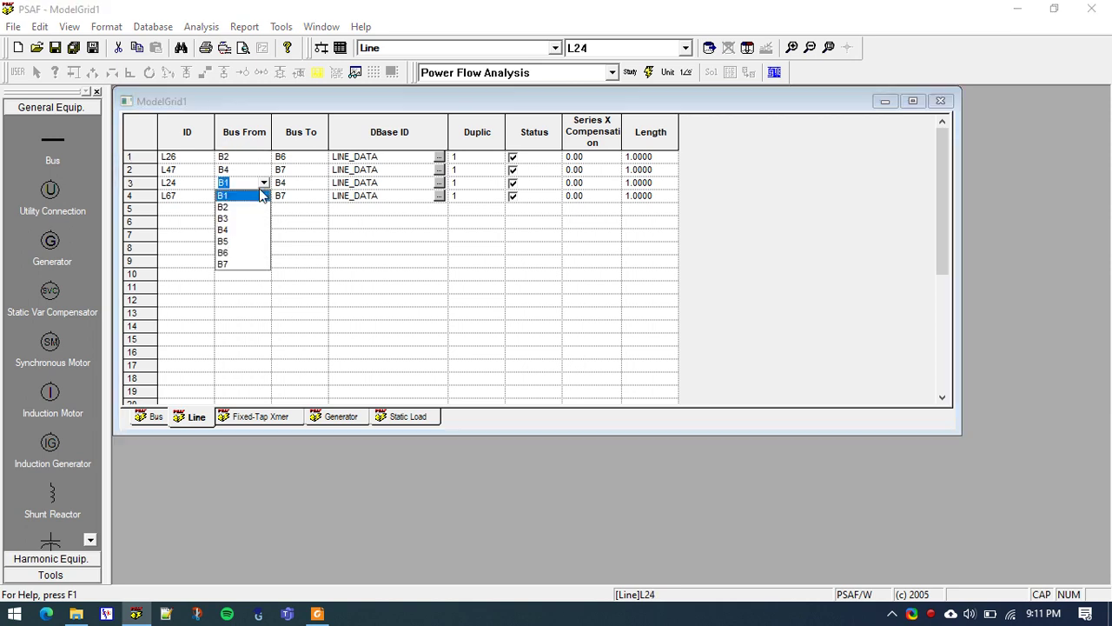
left_click(234, 209)
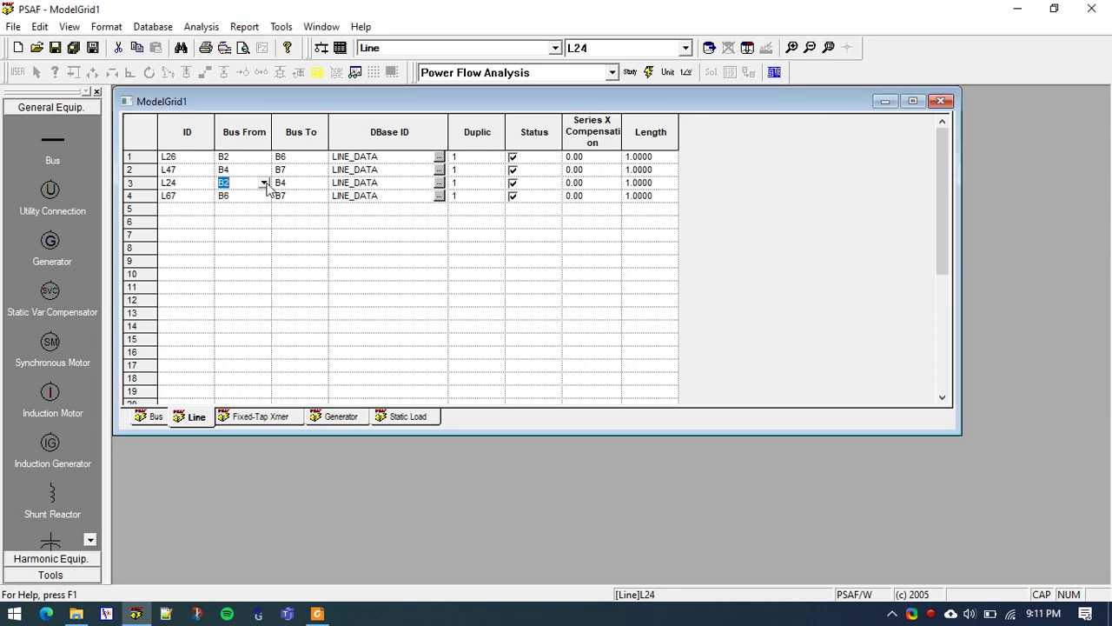
Step: Apply the monitored components in the load flow study's Monitoring settings
left_click(202, 27)
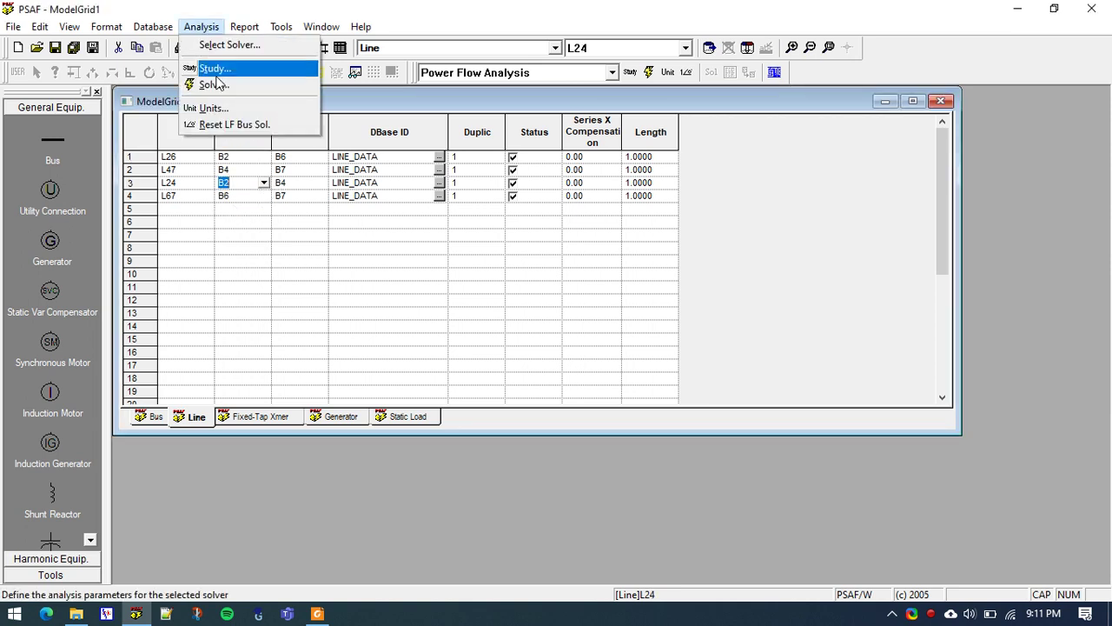
left_click(229, 73)
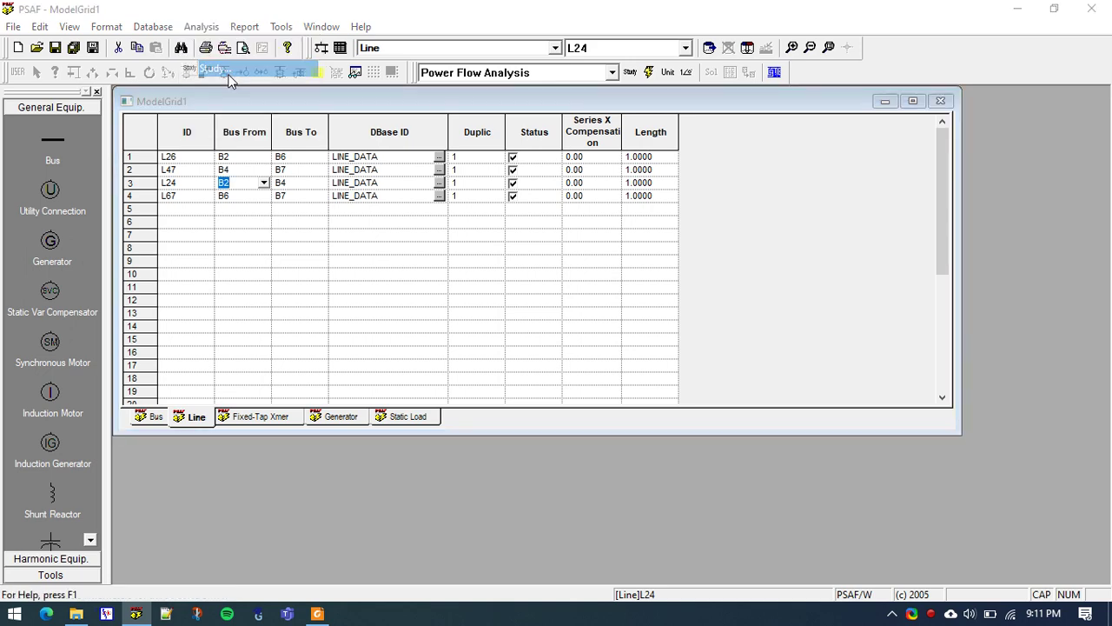
left_click(725, 132)
left_click(568, 324)
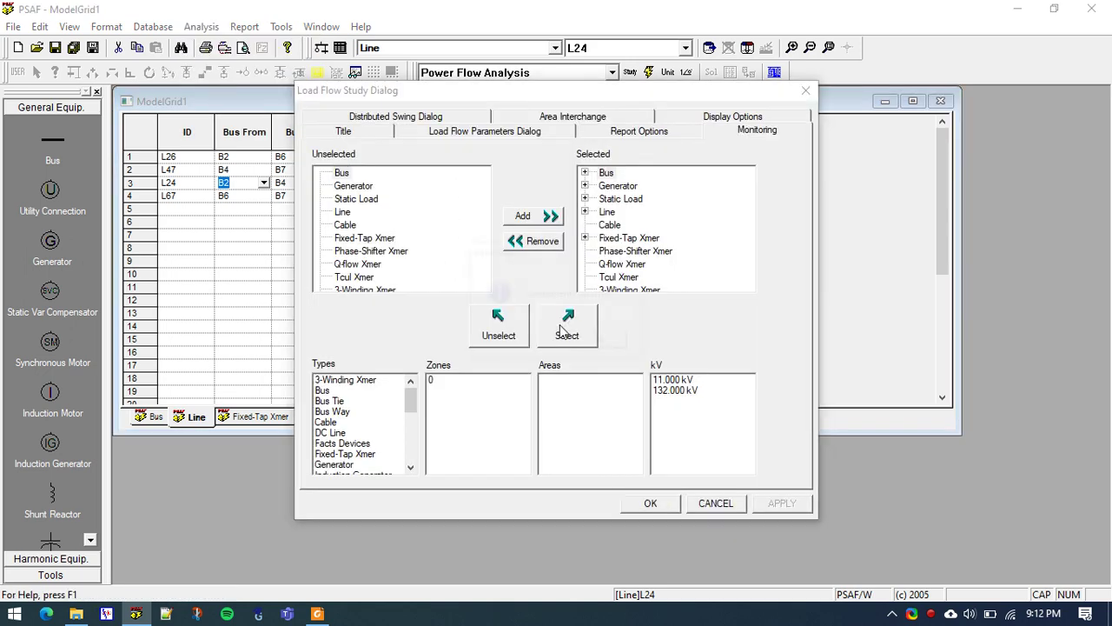
left_click(600, 342)
key("Return")
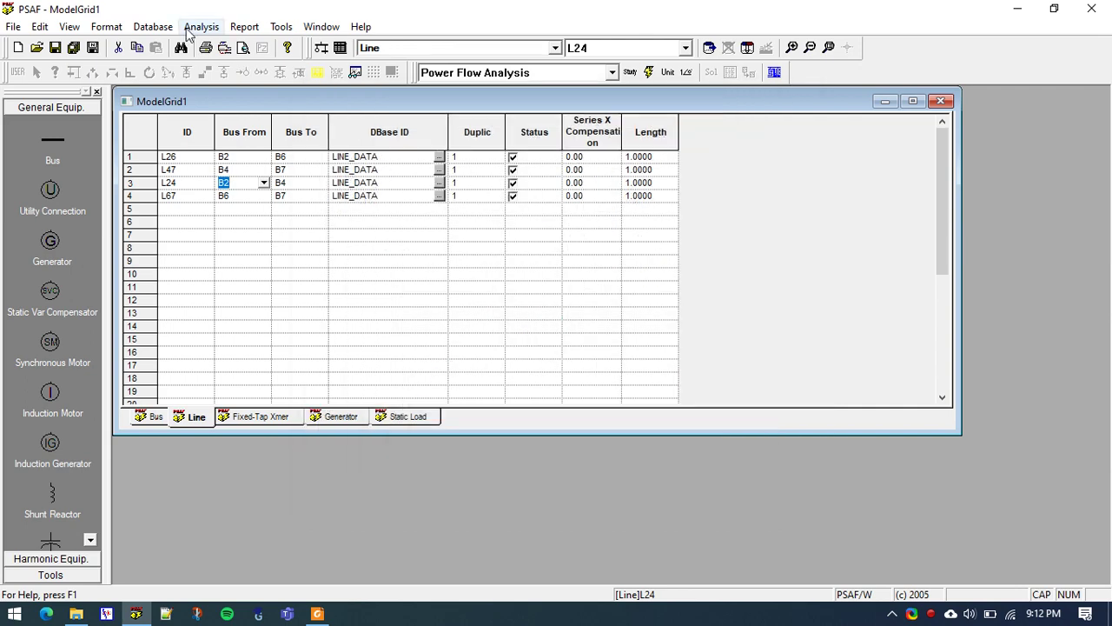
Step: Solve the Newton-Raphson load flow and save the solution as LOADFLOW_SOL
left_click(200, 27)
left_click(213, 84)
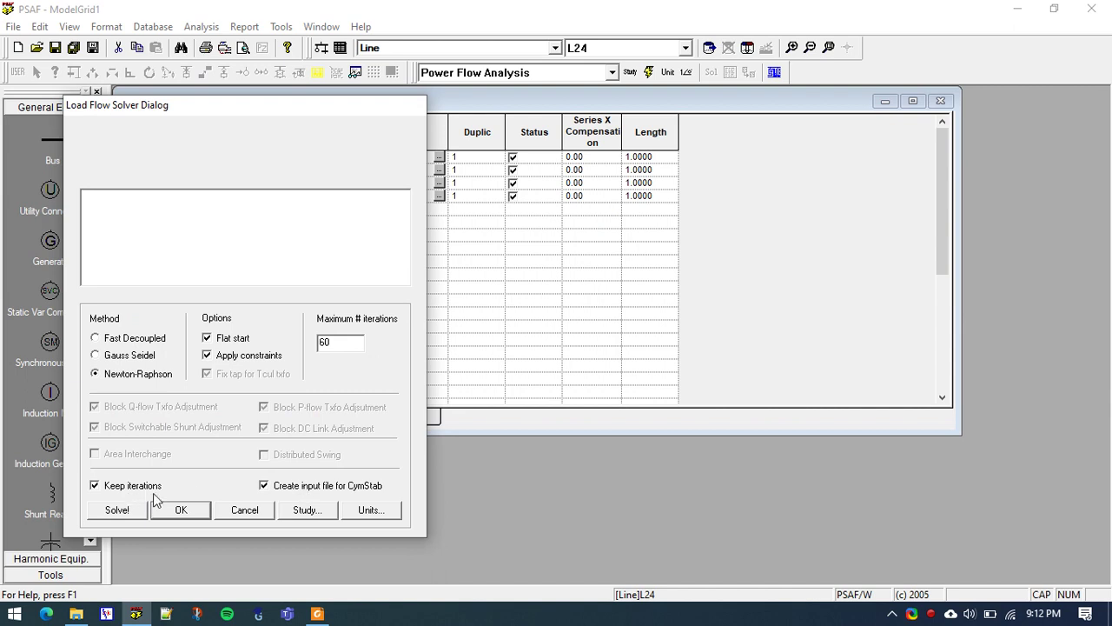
left_click(121, 512)
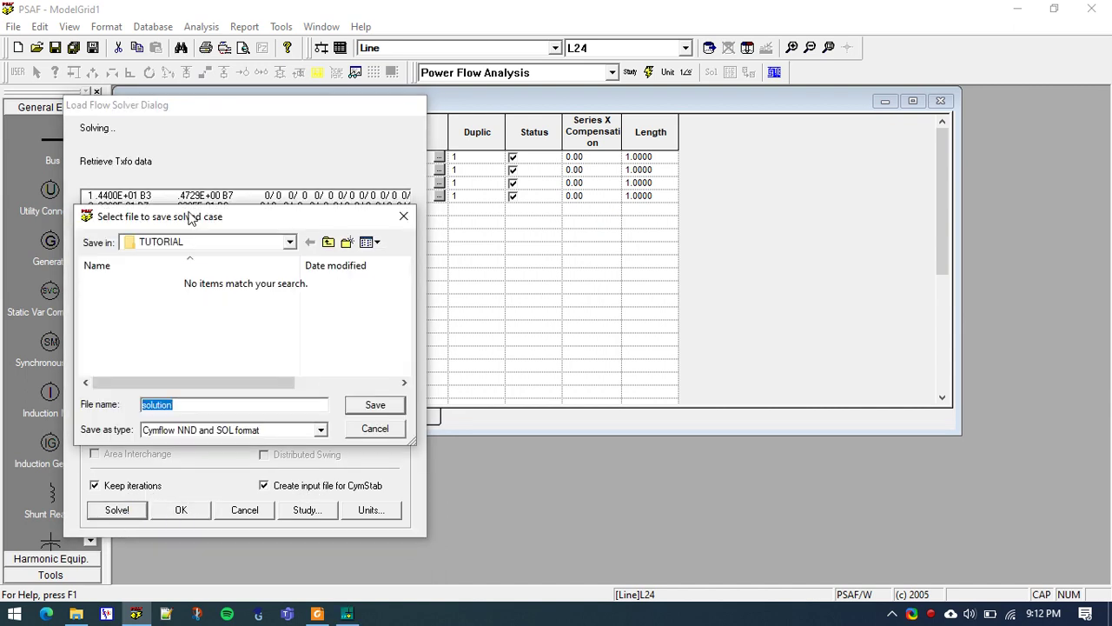
left_click_drag(191, 217, 216, 189)
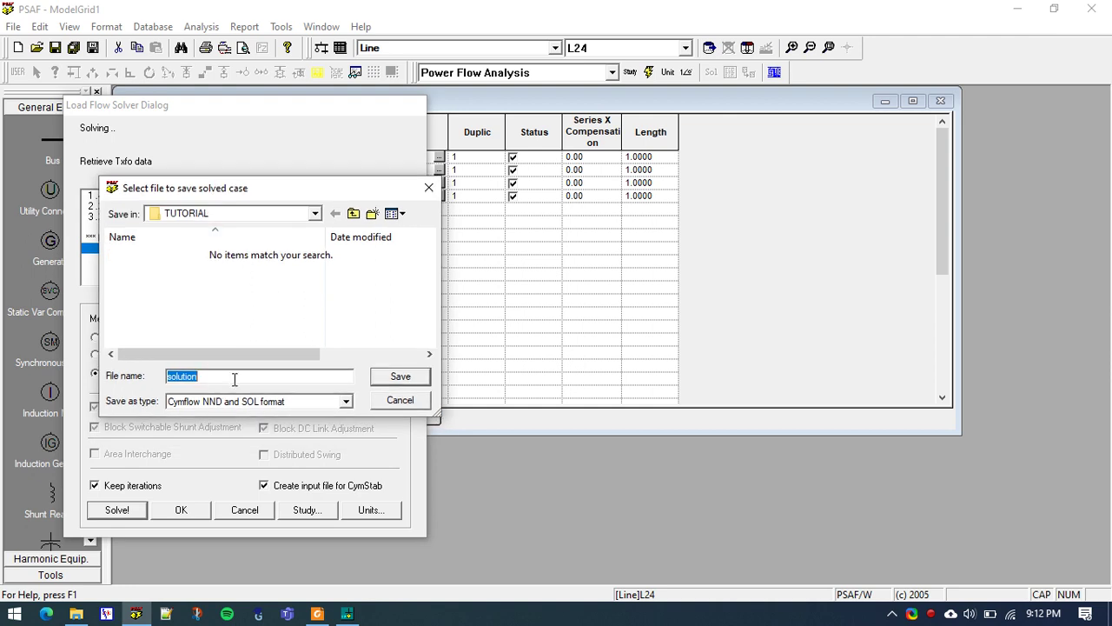
type("LOAD")
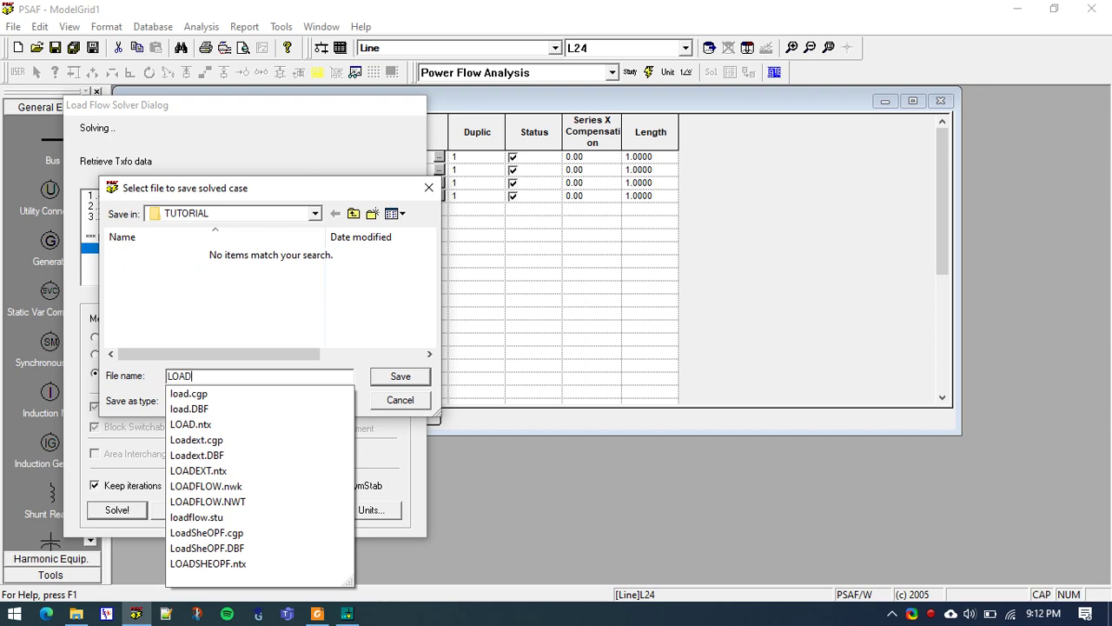
type("FLOW_SOL")
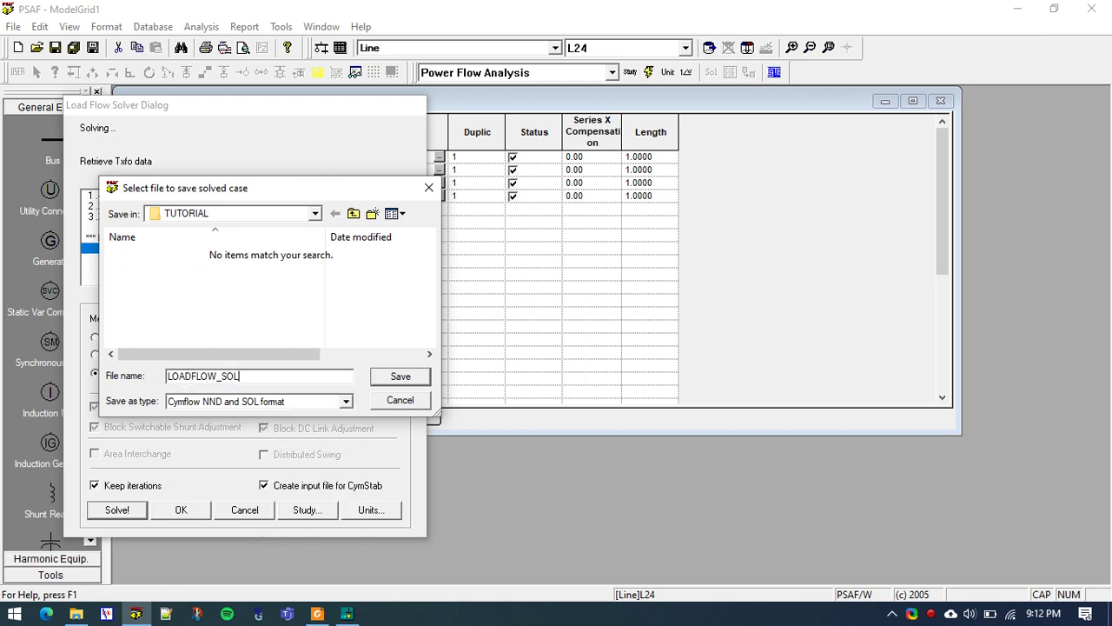
key("Return")
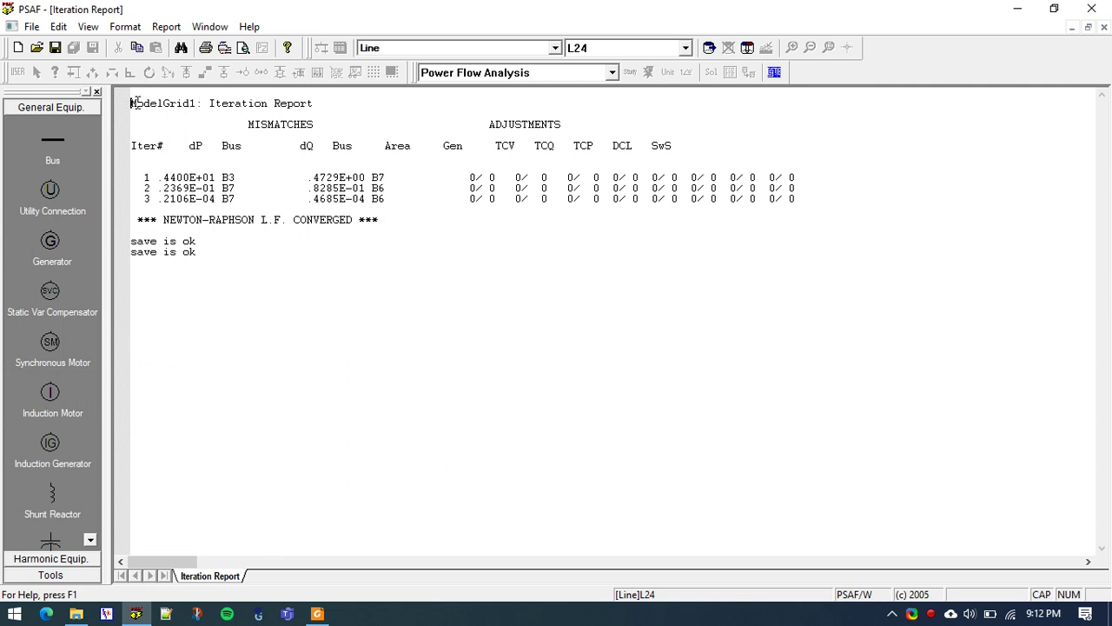
Step: Review the iteration rows in the Iteration Report, then close it
left_click_drag(136, 103, 345, 284)
left_click(346, 284)
left_click_drag(831, 184, 132, 177)
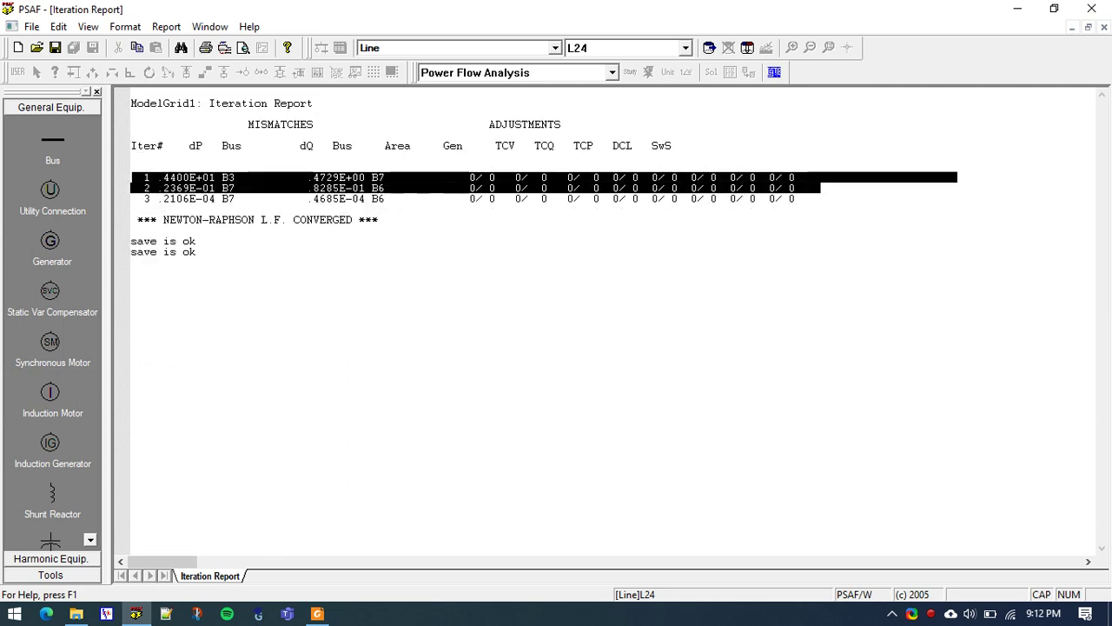
left_click(530, 176)
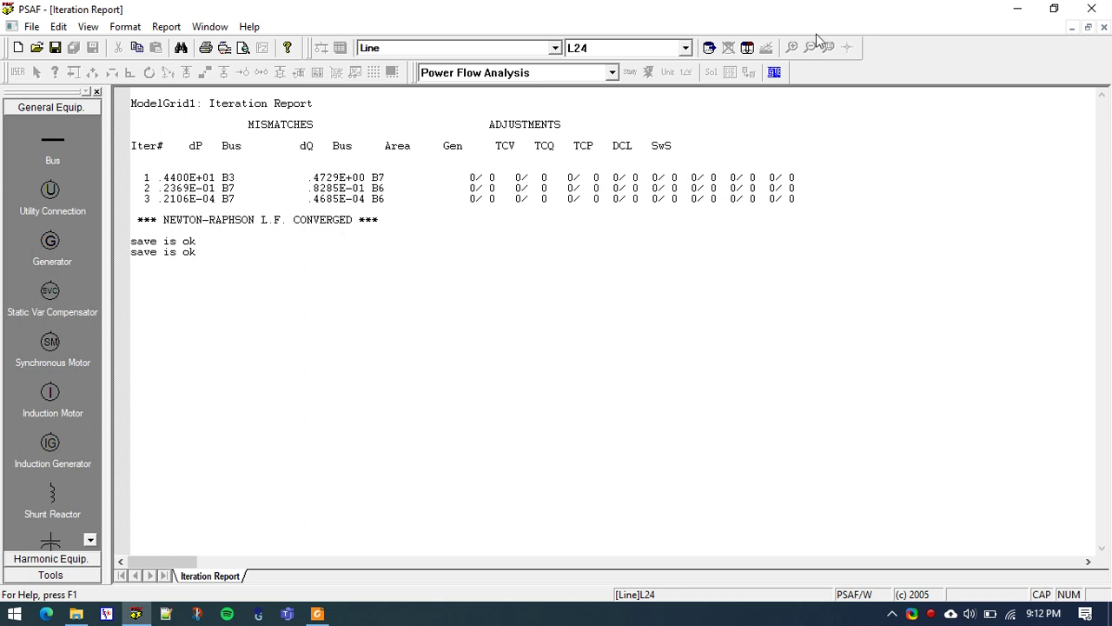
left_click(1103, 27)
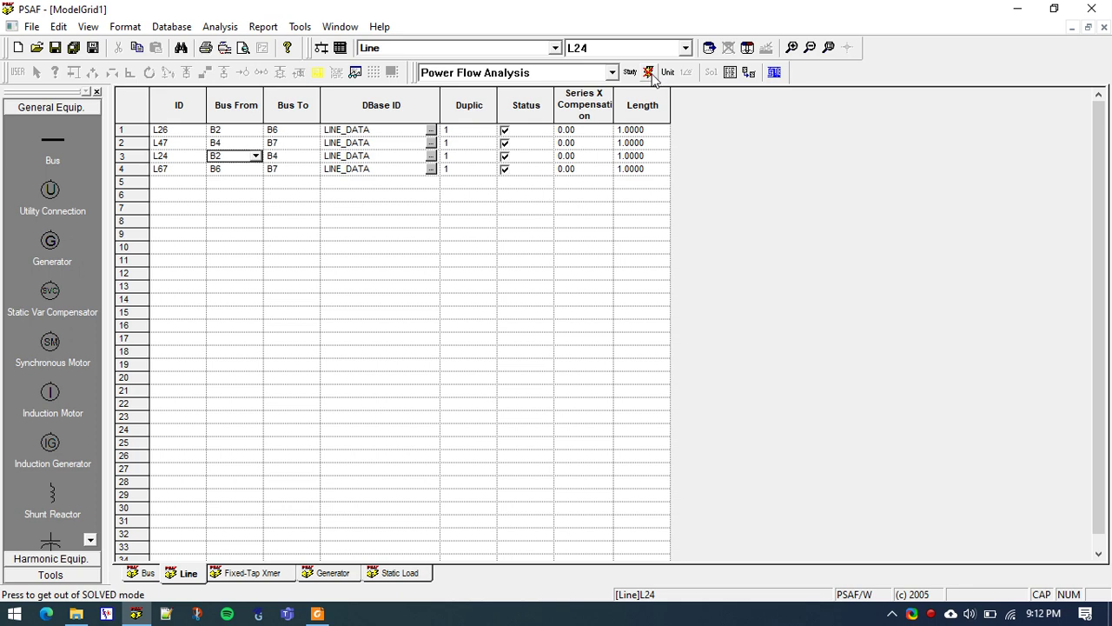
Step: Show the solution's text reports in an enlarged report pane
left_click(250, 31)
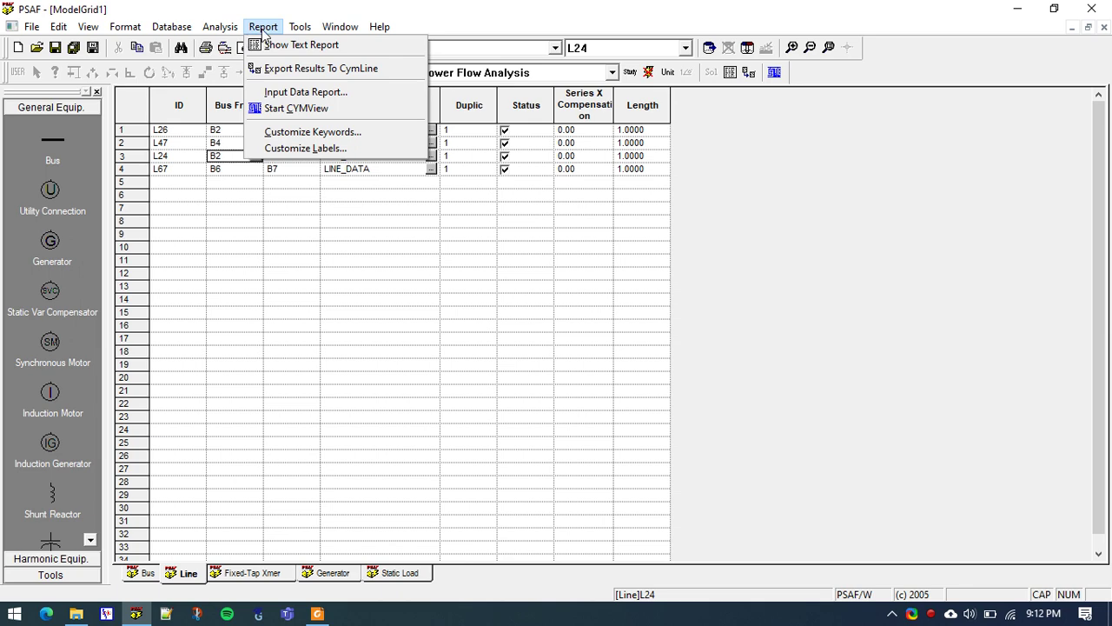
left_click(322, 45)
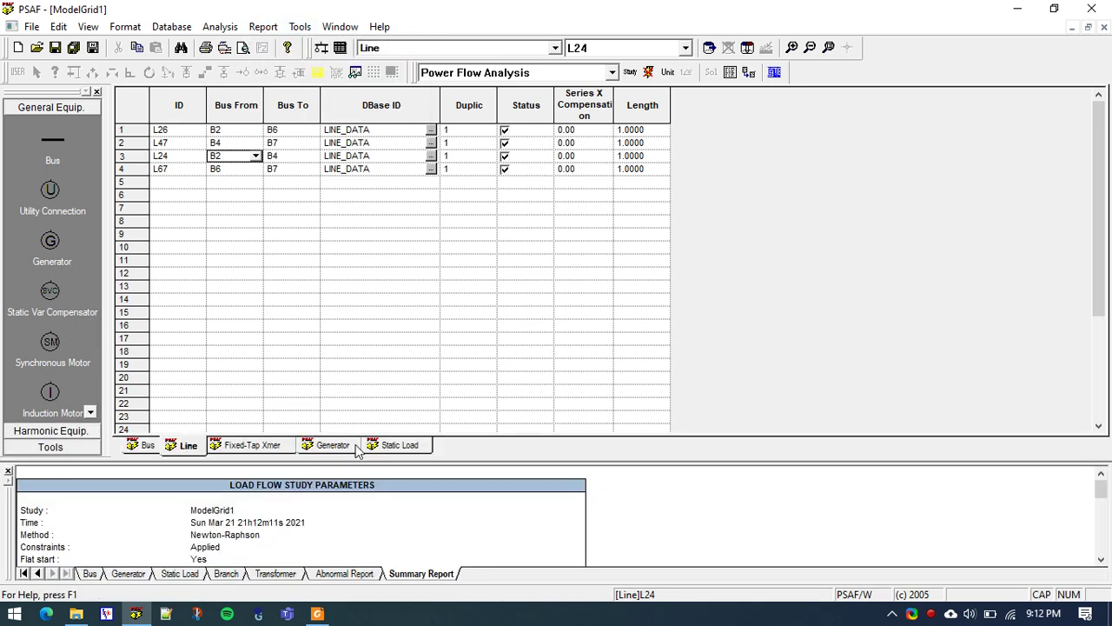
left_click_drag(373, 459, 404, 271)
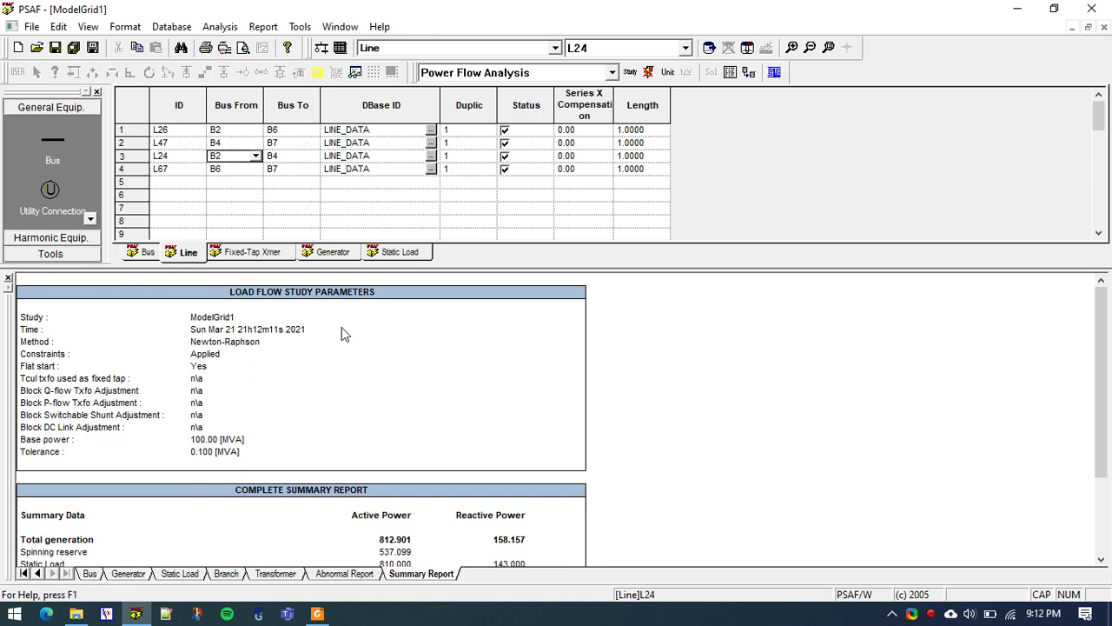
left_click_drag(469, 268, 469, 145)
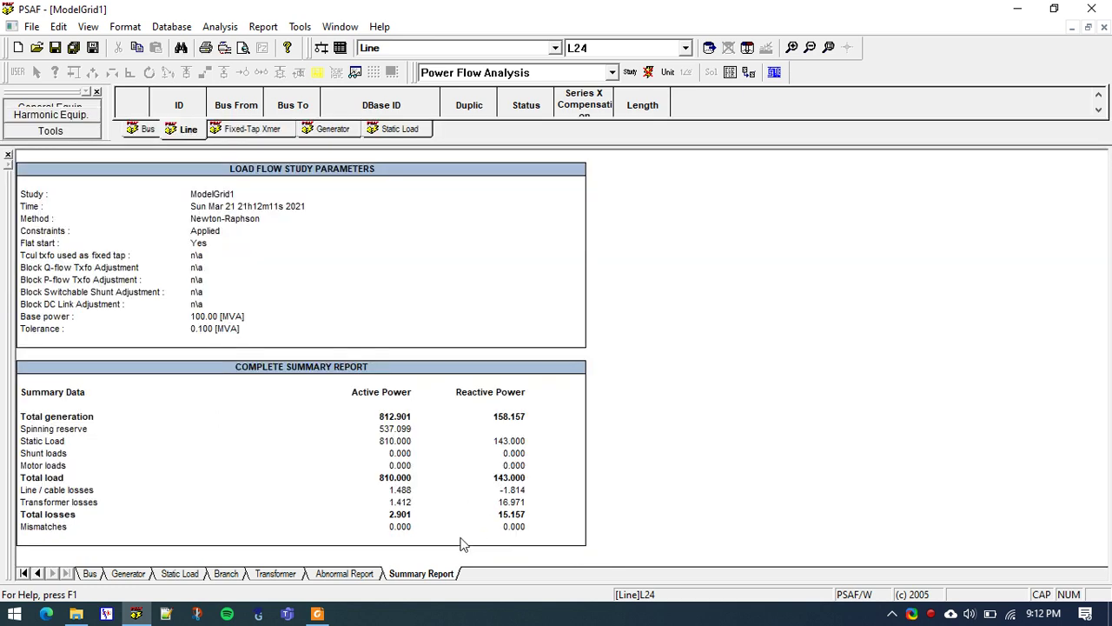
Step: Point out 812.901 MW generation, 158.157 reactive generation, 2.901 losses and 15.157 reactive losses
left_click(408, 420)
left_click(521, 418)
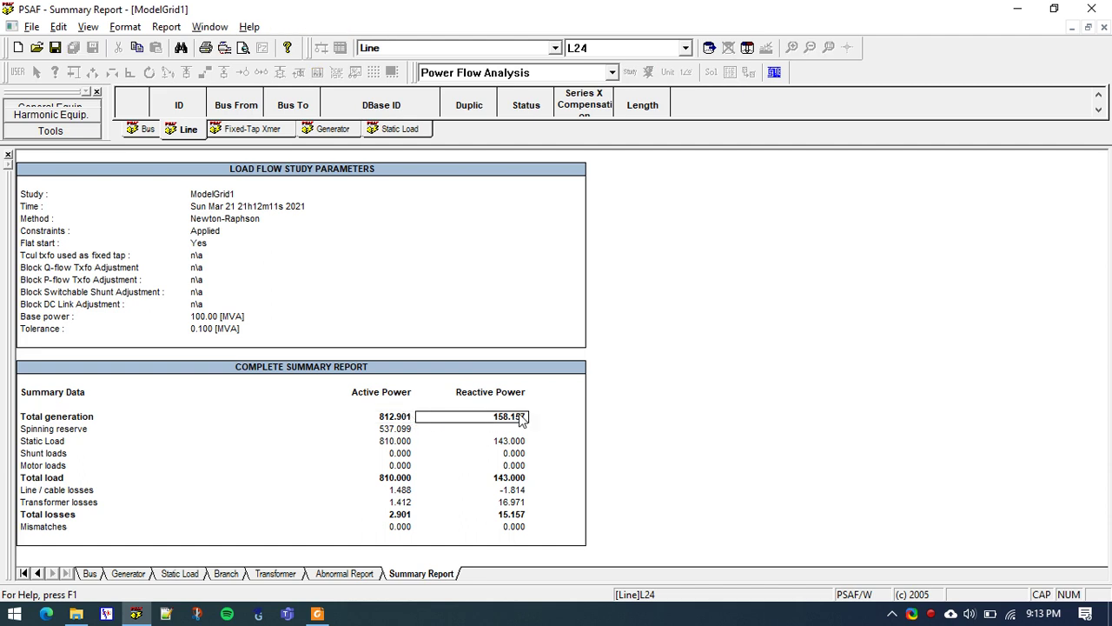
left_click(402, 515)
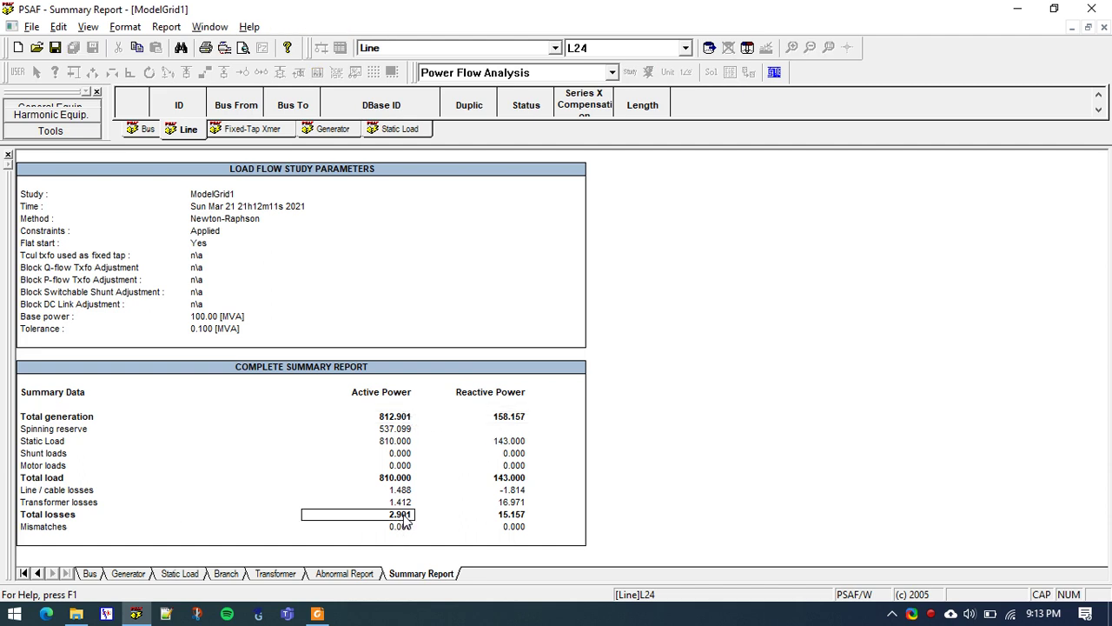
left_click(498, 516)
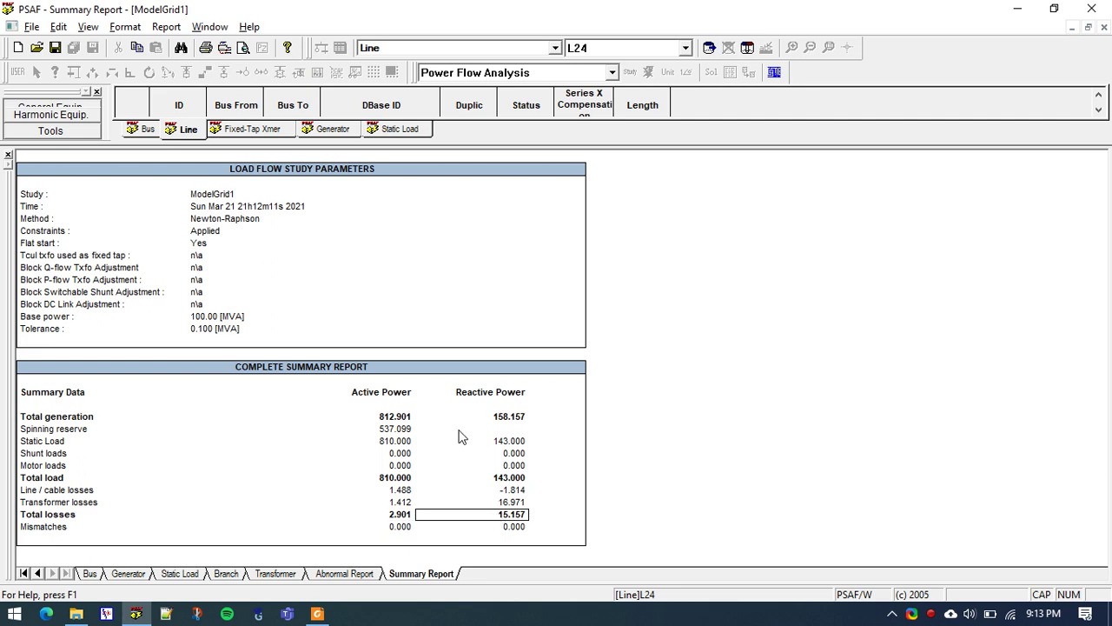
left_click(344, 573)
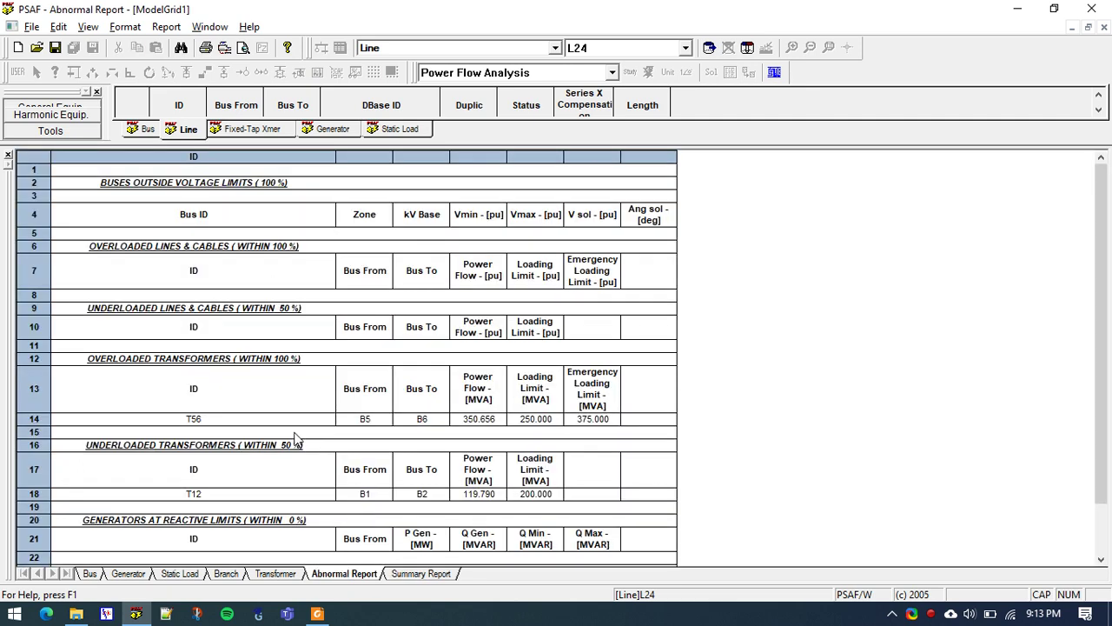
scroll(389, 413, "down", 1)
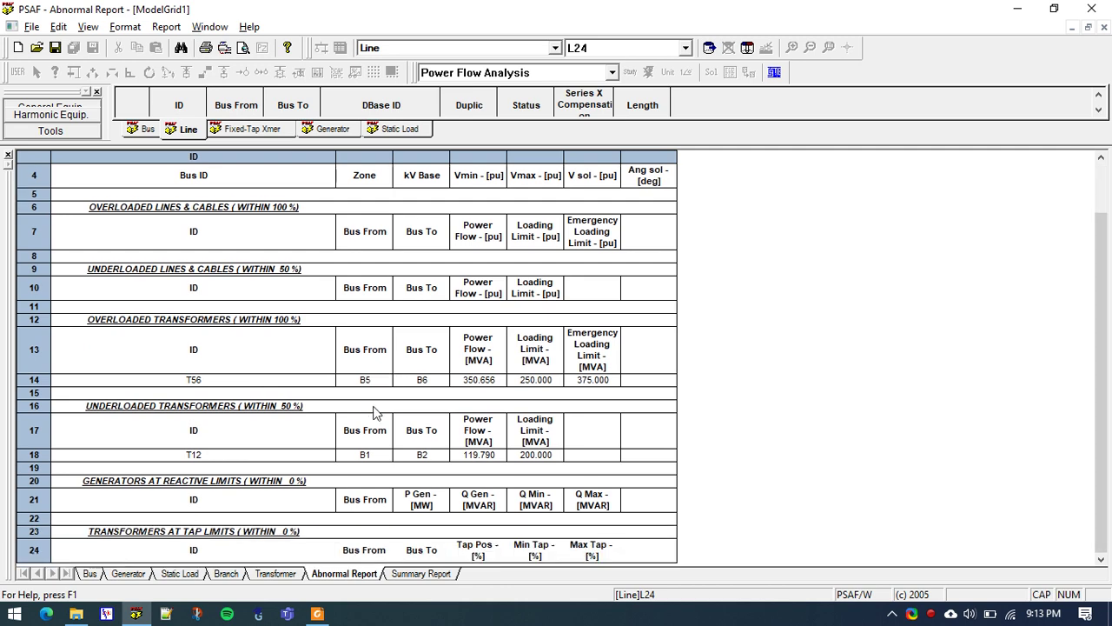
left_click_drag(134, 329, 596, 391)
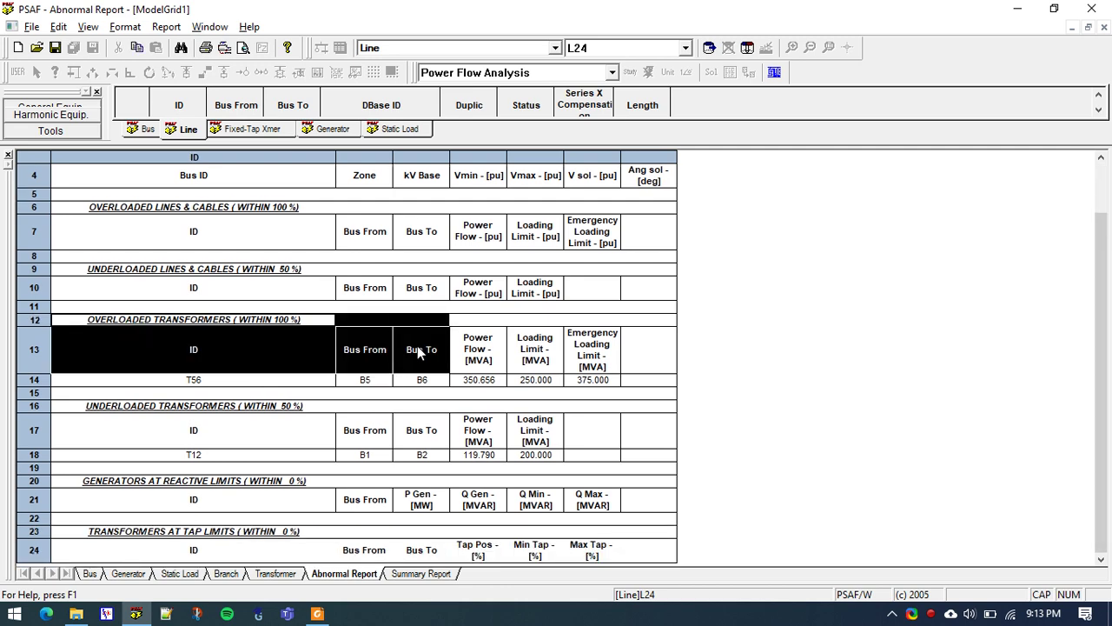
left_click(256, 405)
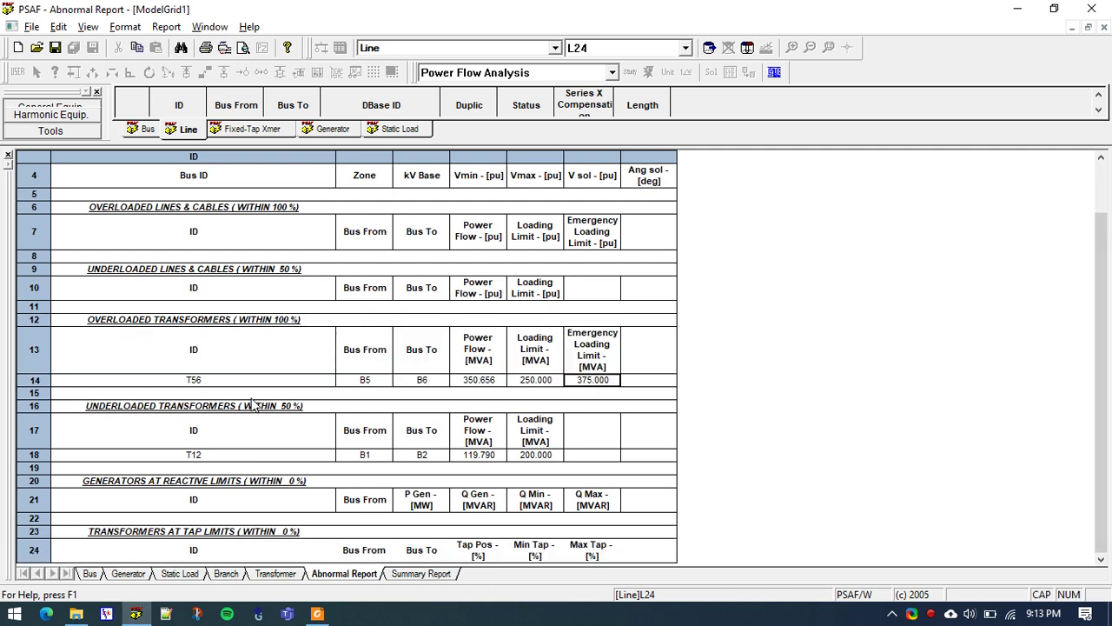
left_click_drag(211, 393, 600, 335)
left_click(486, 370)
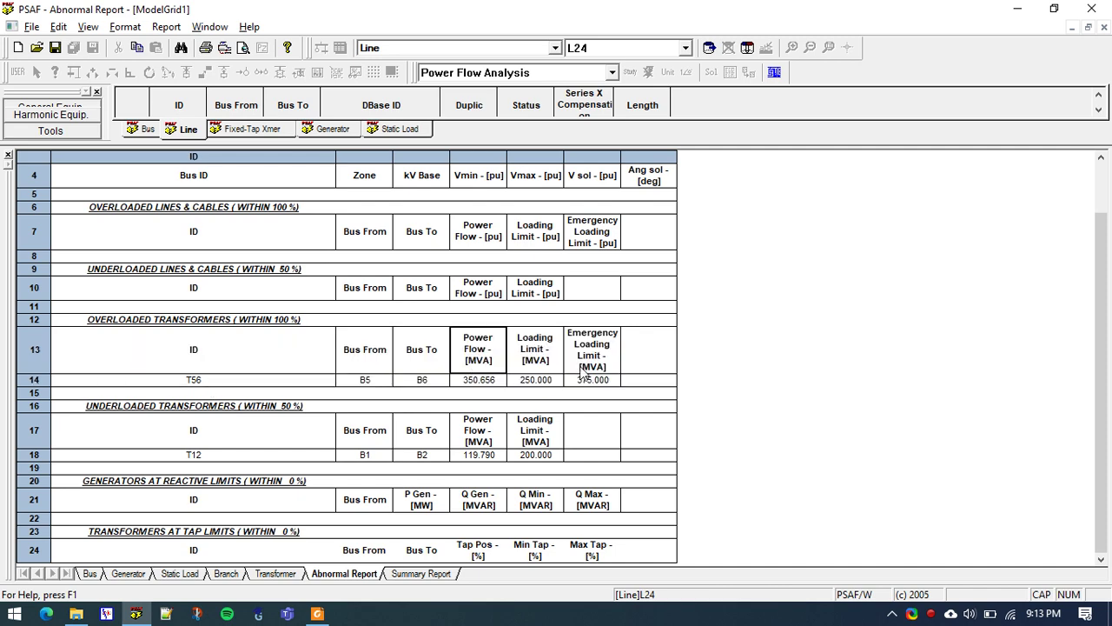
left_click(541, 384)
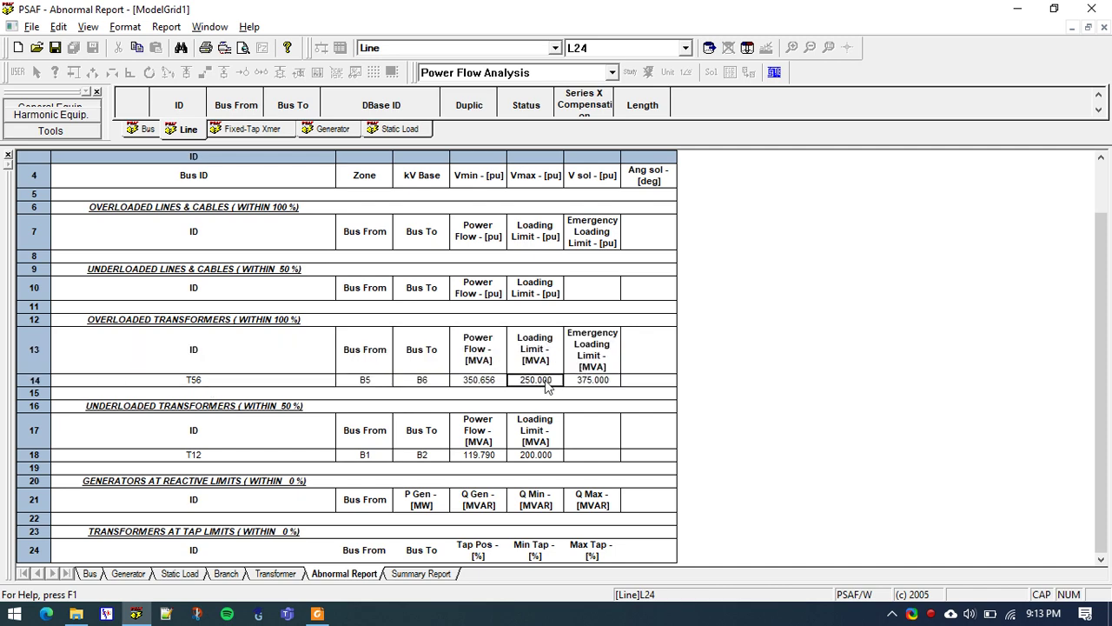
left_click(599, 384)
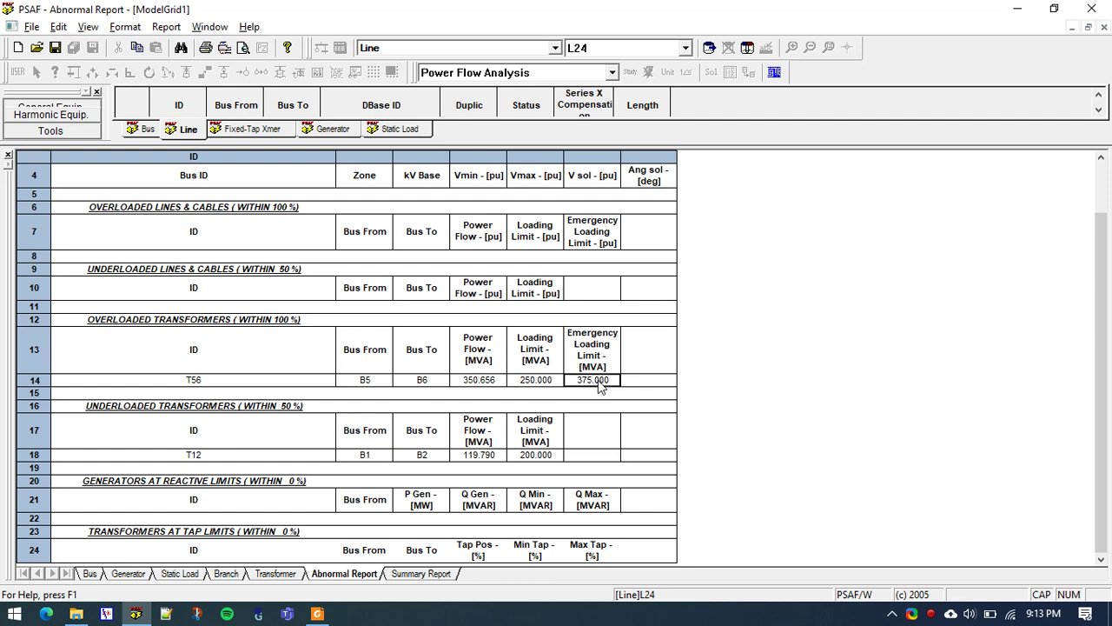
left_click(476, 380)
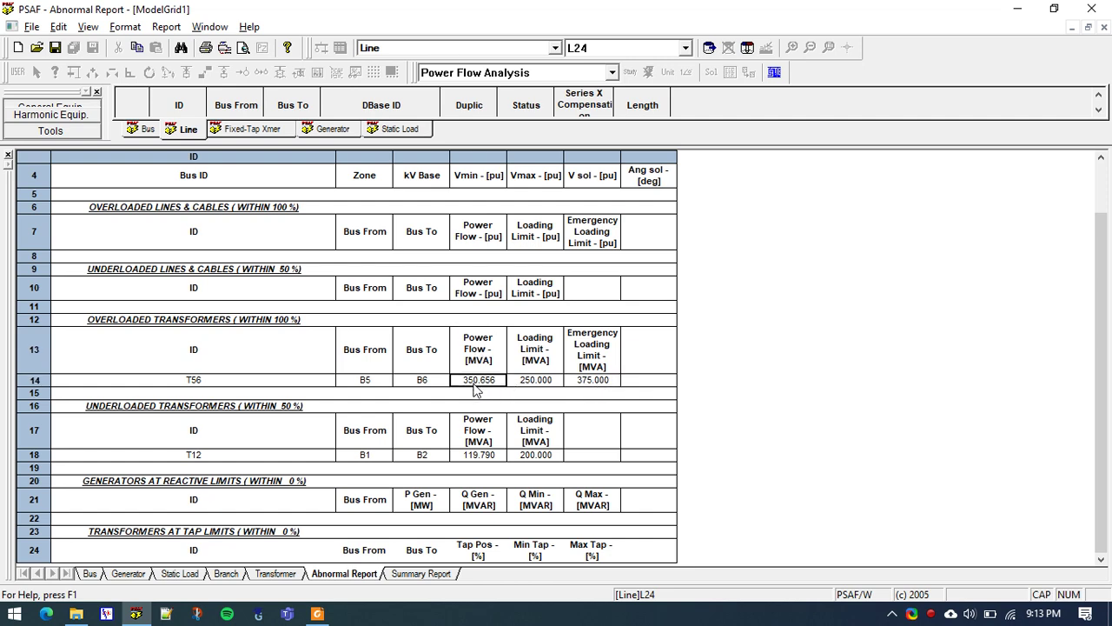
left_click(550, 348)
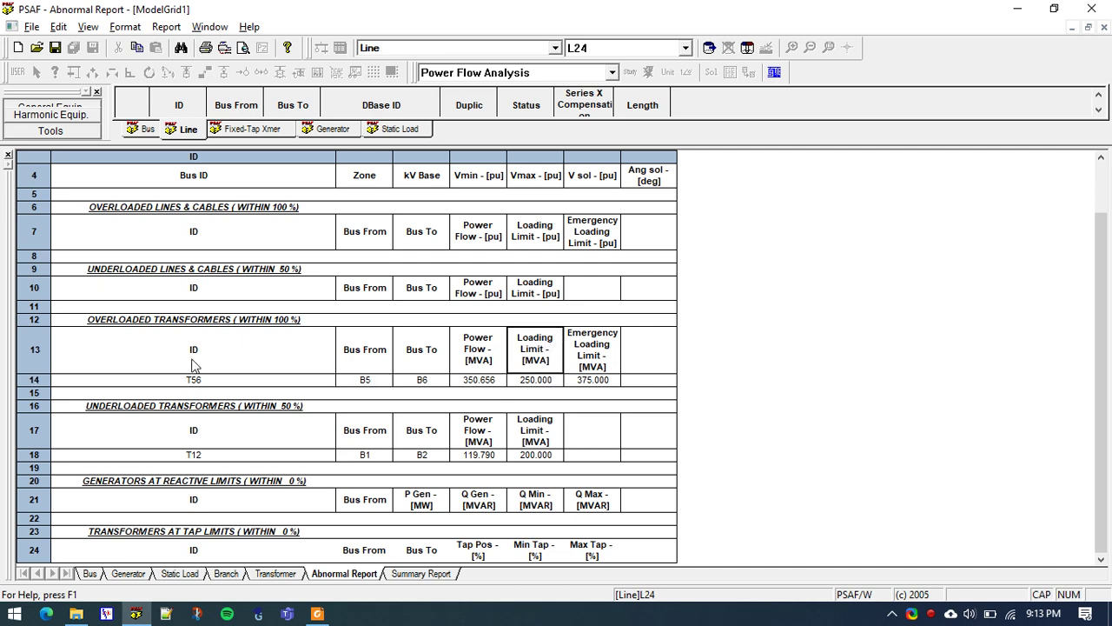
mouse_move(130, 431)
left_mouse_down()
mouse_move(567, 448)
mouse_move(565, 460)
left_mouse_up()
left_click(478, 468)
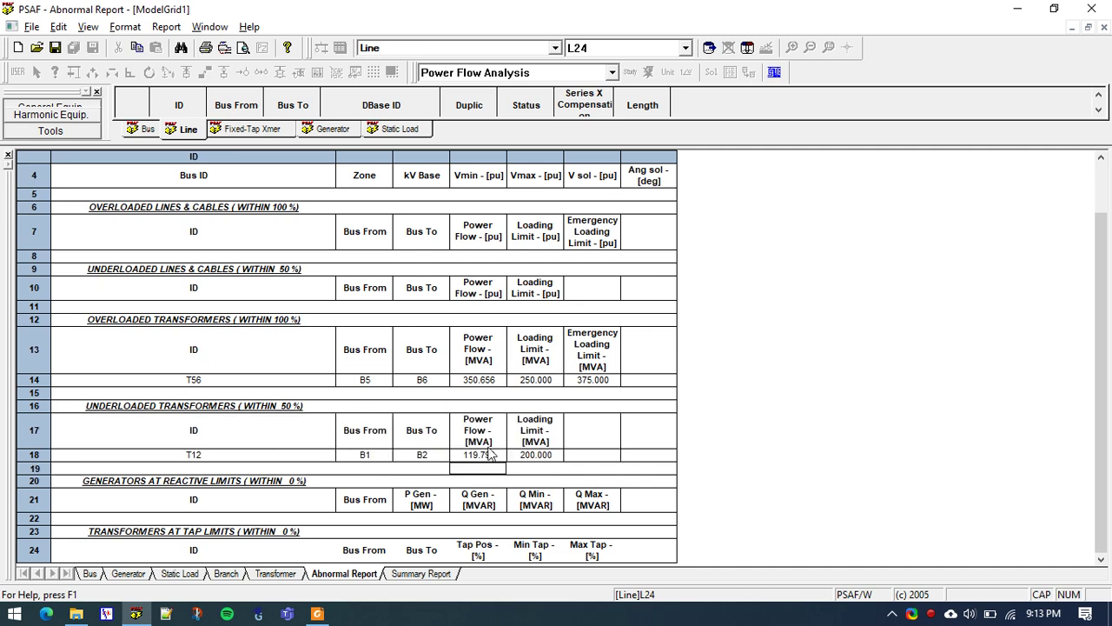
left_click(475, 426)
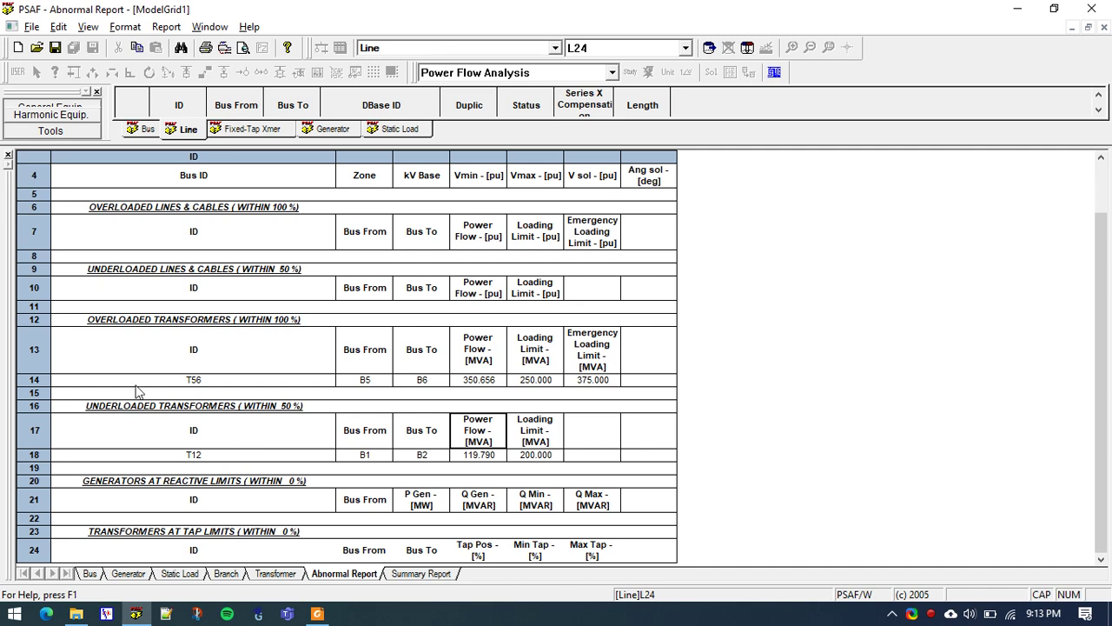
left_click_drag(137, 385, 513, 407)
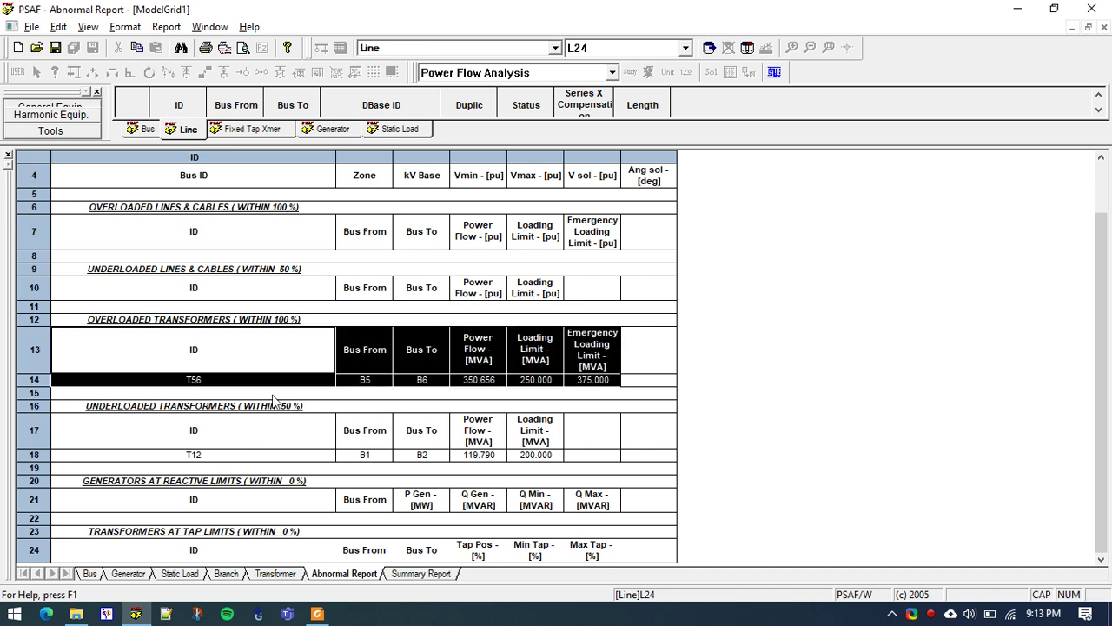
left_click(264, 357)
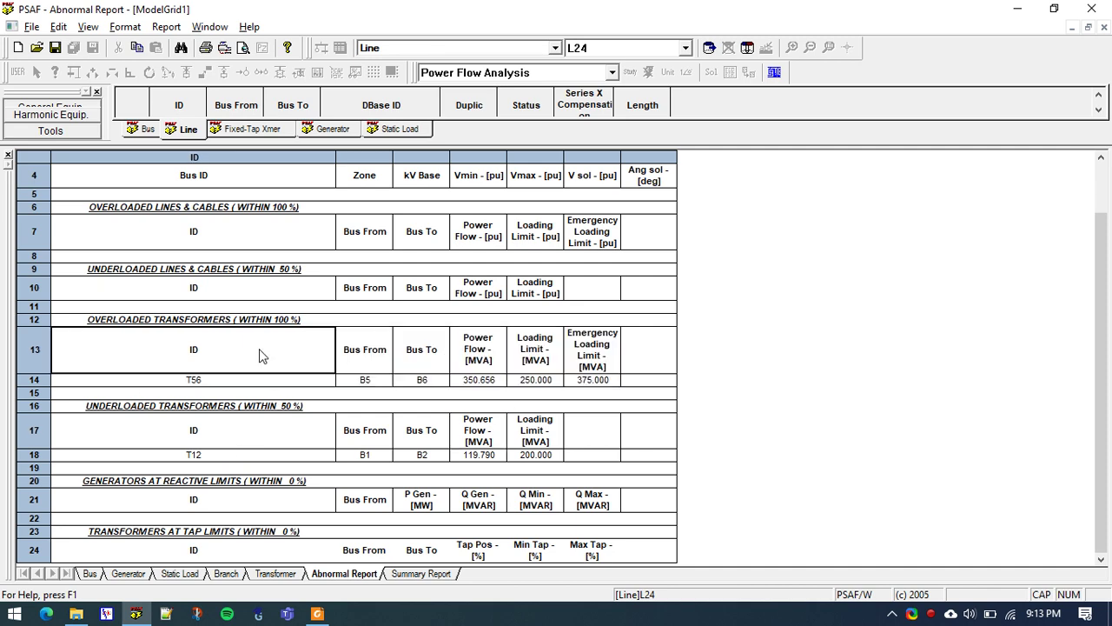
left_click(543, 358)
left_click(539, 382)
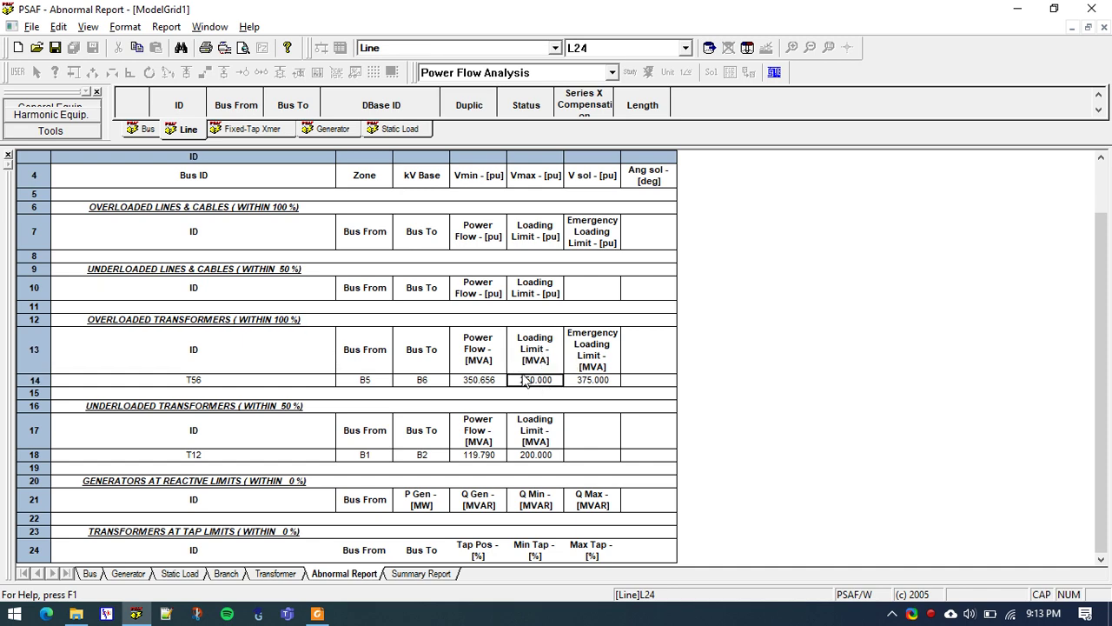
left_click(377, 383)
left_click(419, 384)
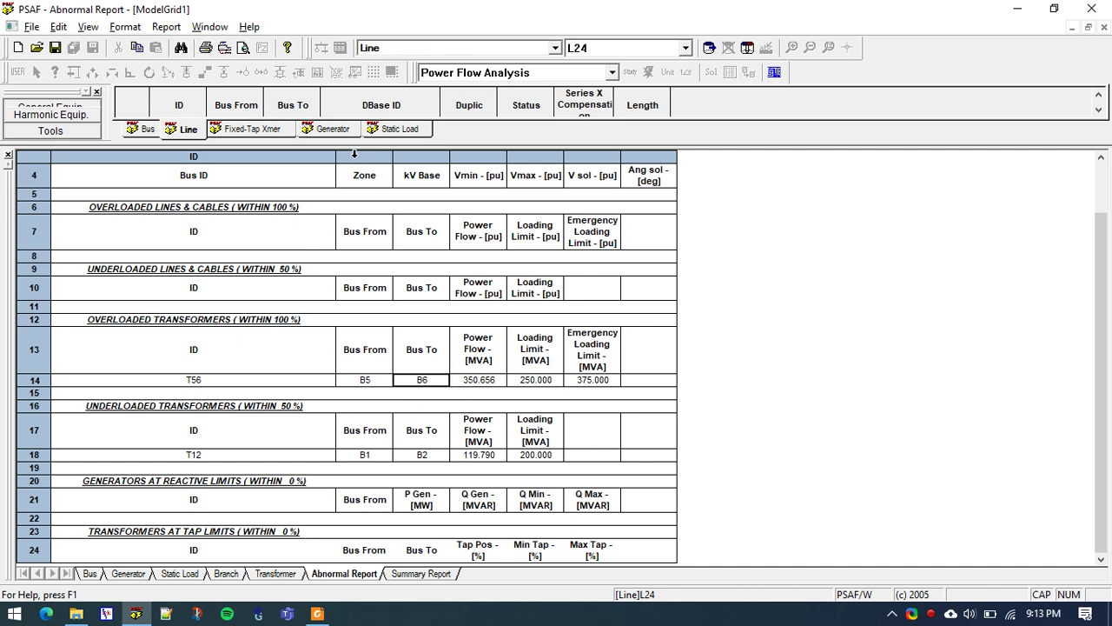
left_click_drag(392, 249, 426, 180)
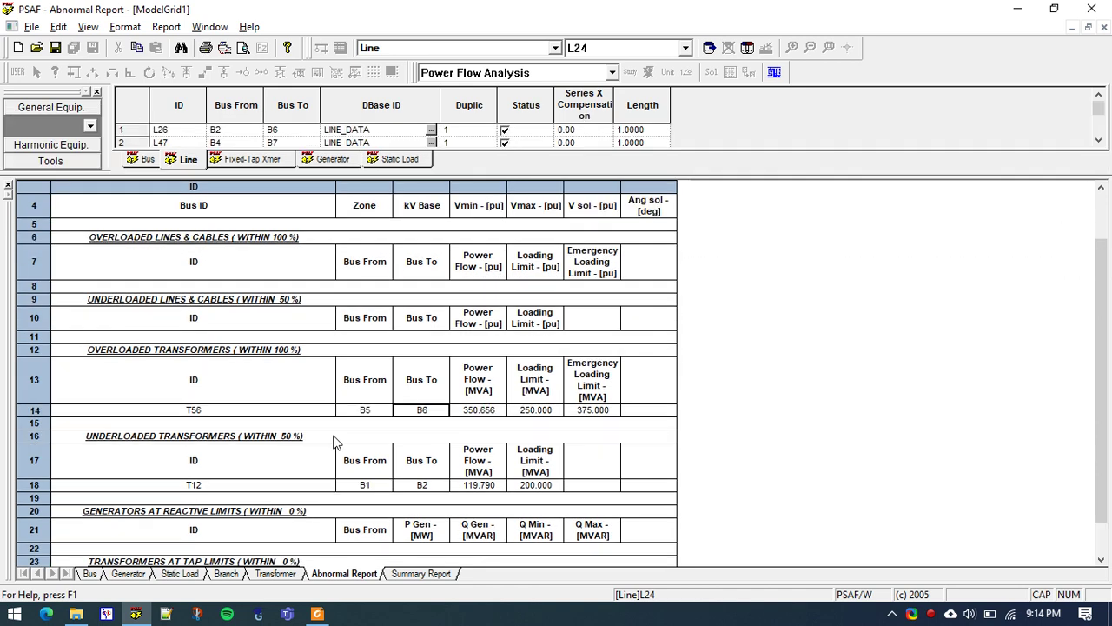
Step: Select the entire Bus results grid and export it to Internet Explorer
left_click(90, 573)
left_click(421, 276)
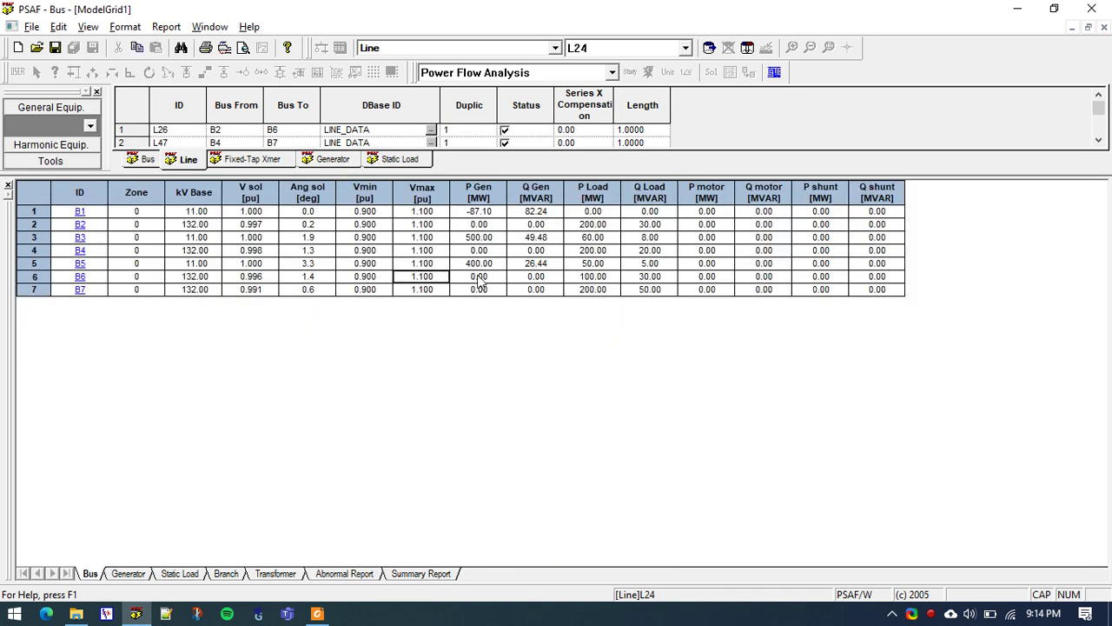
left_click(39, 189)
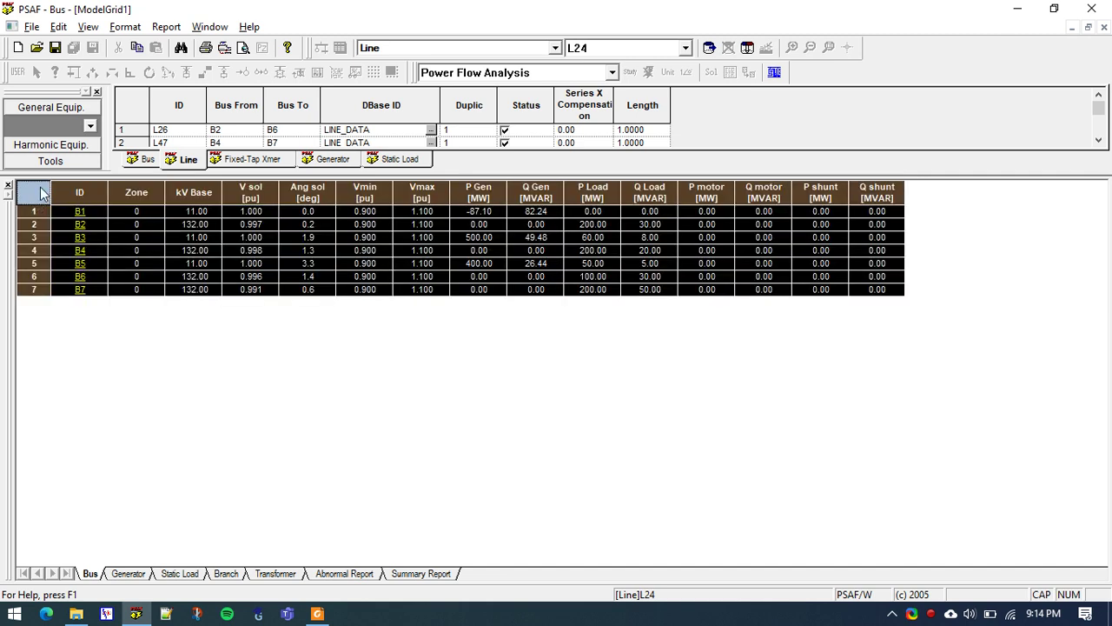
right_click(41, 192)
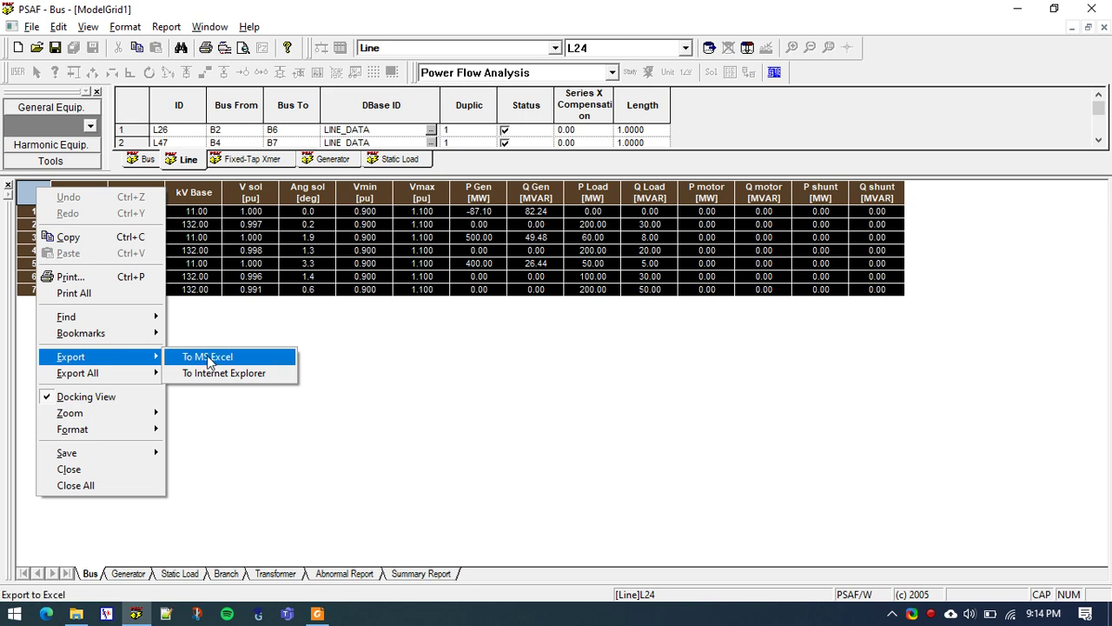
mouse_move(71, 356)
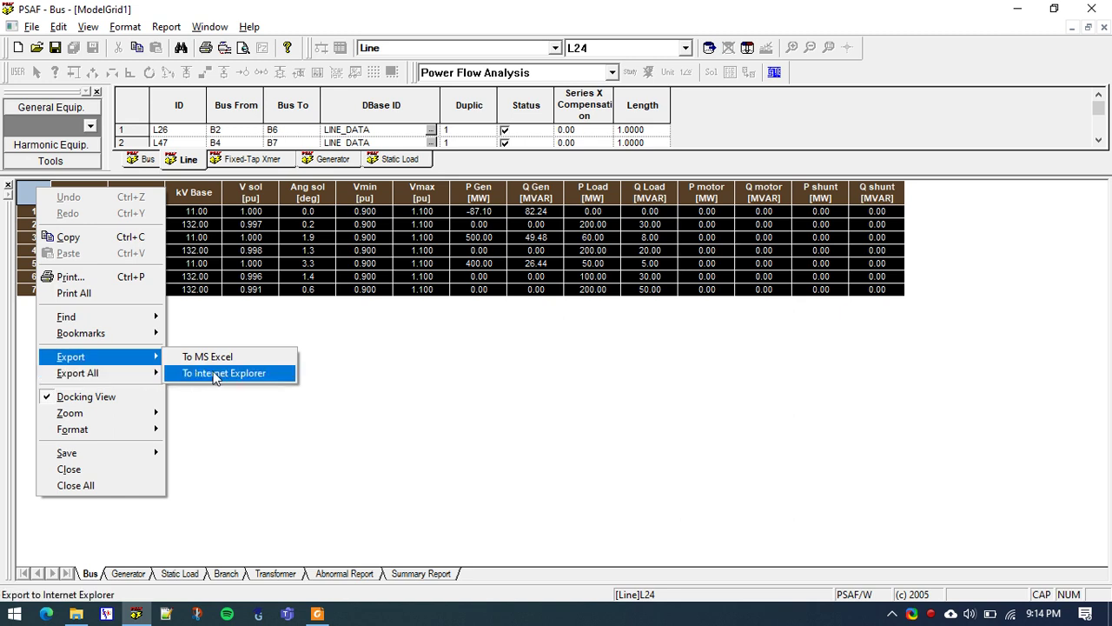
left_click(270, 375)
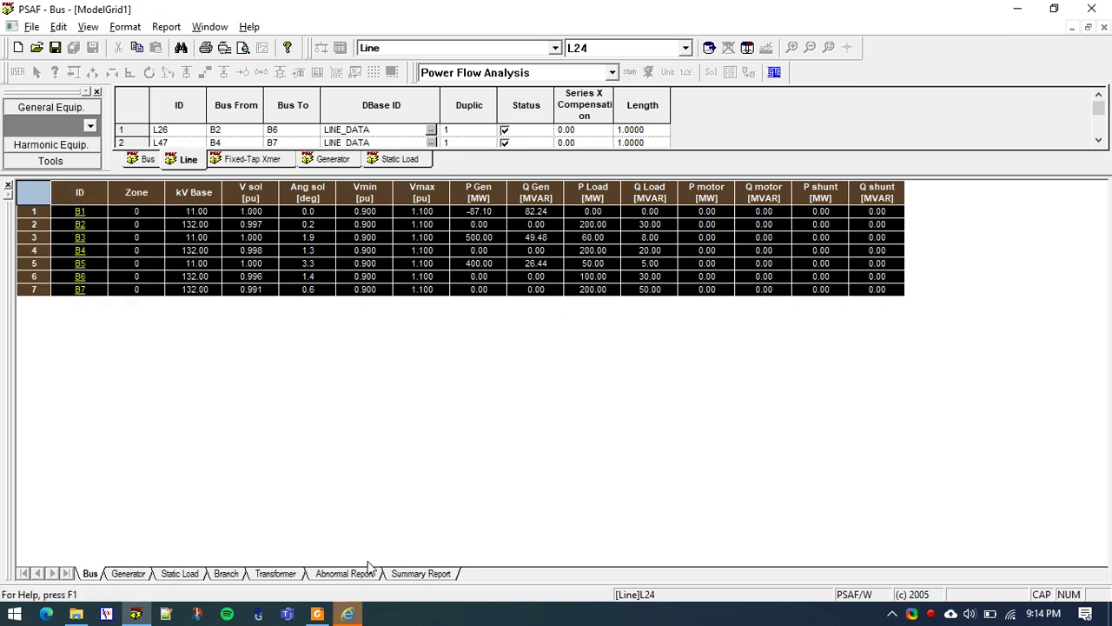
Step: Select the entire exported BUSLF bus results page in Internet Explorer
mouse_move(347, 614)
left_click(357, 587)
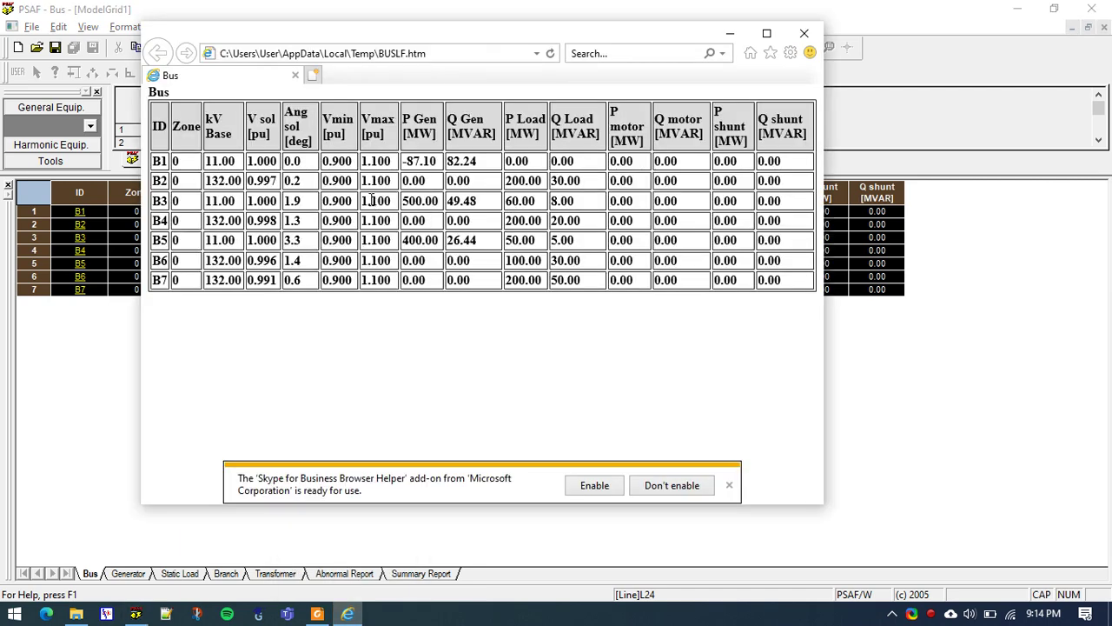
key("ctrl+a")
left_click_drag(153, 118, 816, 271)
left_click(730, 243)
key("ctrl+a")
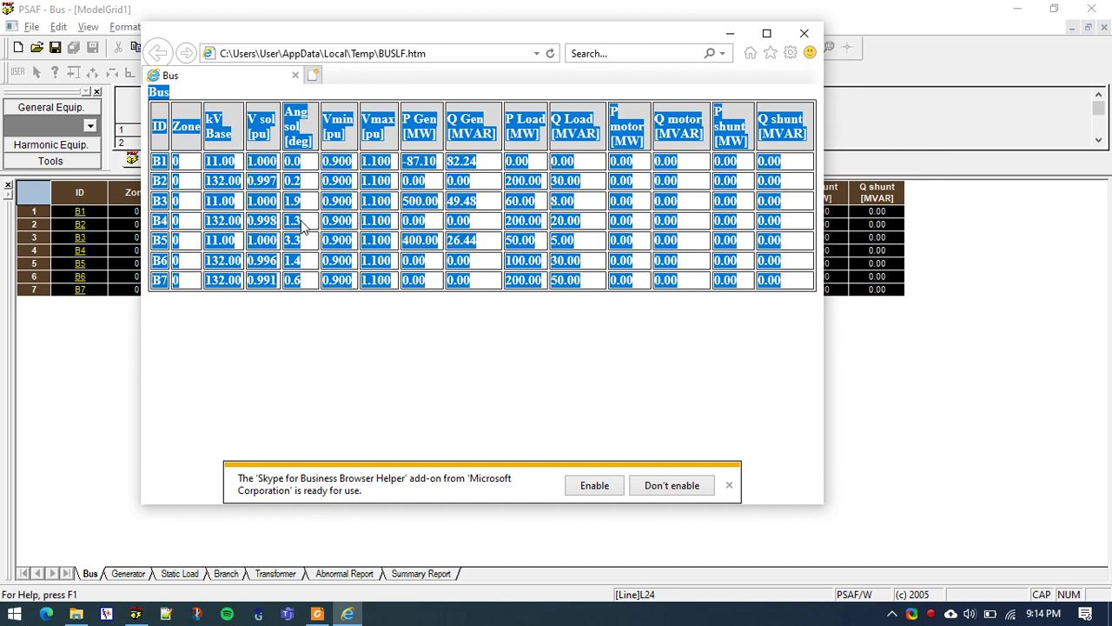
Step: Close Internet Explorer and enlarge PSAF's line list to show all four lines
left_click(808, 37)
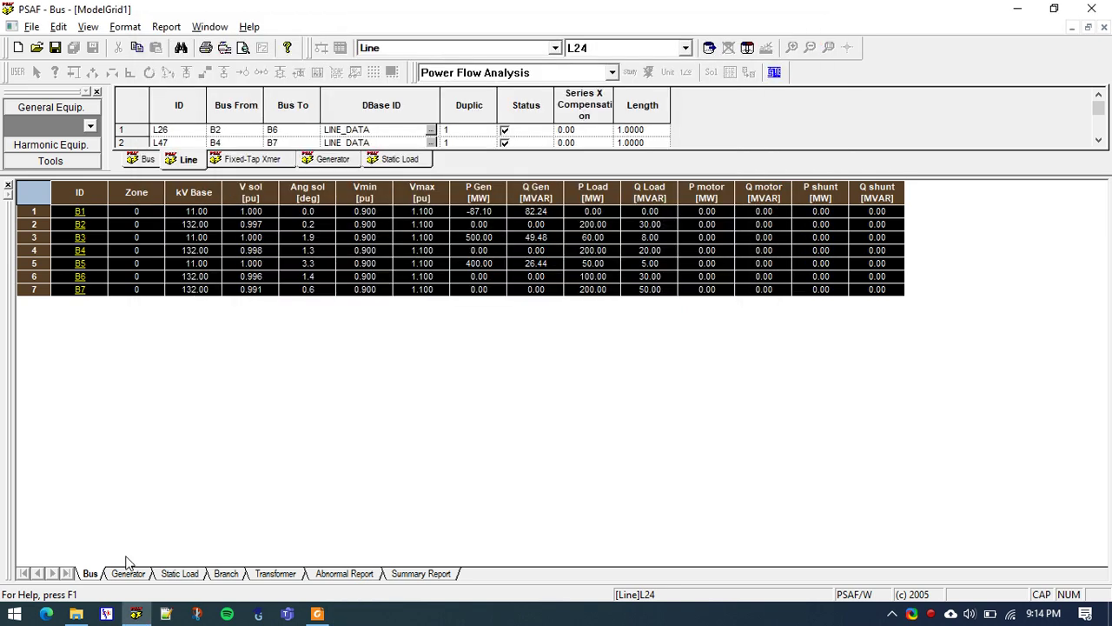
left_click(193, 224)
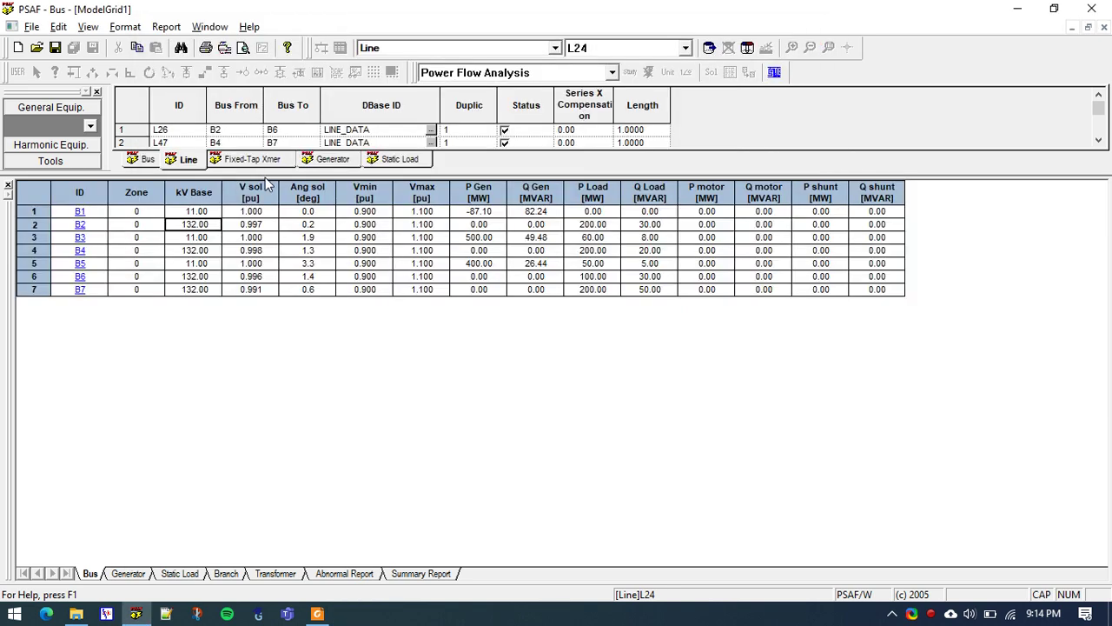
left_click_drag(267, 175, 266, 295)
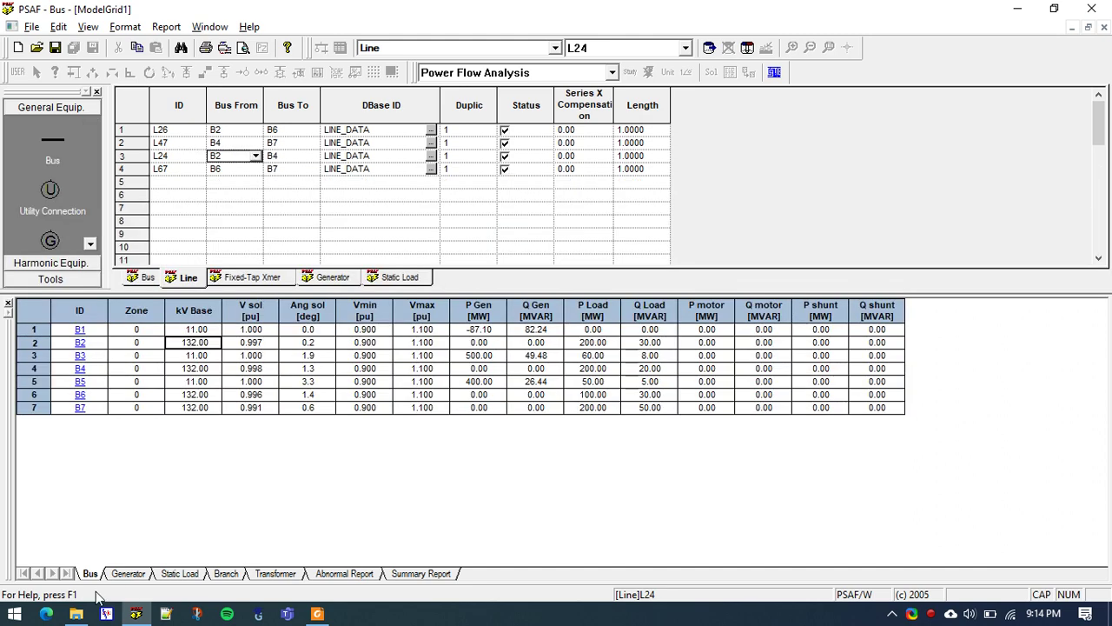
Step: Sort F:\TUTORIAL by Date modified so LOADFLOW_SOL.SOL appears near the top
left_click(76, 613)
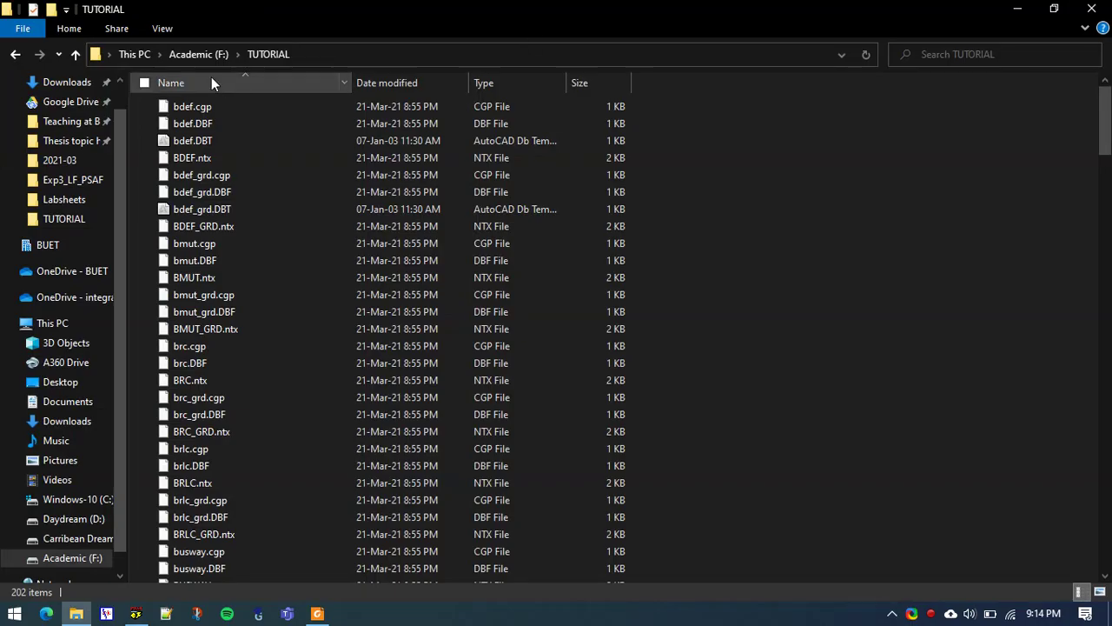
left_click(386, 81)
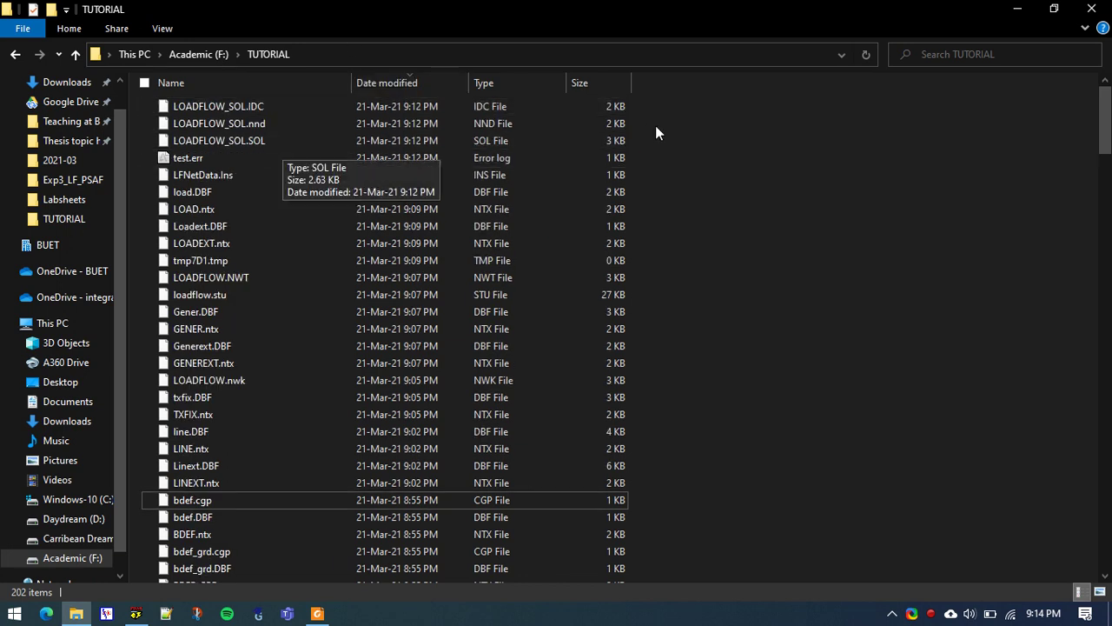
left_click_drag(655, 125, 599, 139)
left_click(744, 128)
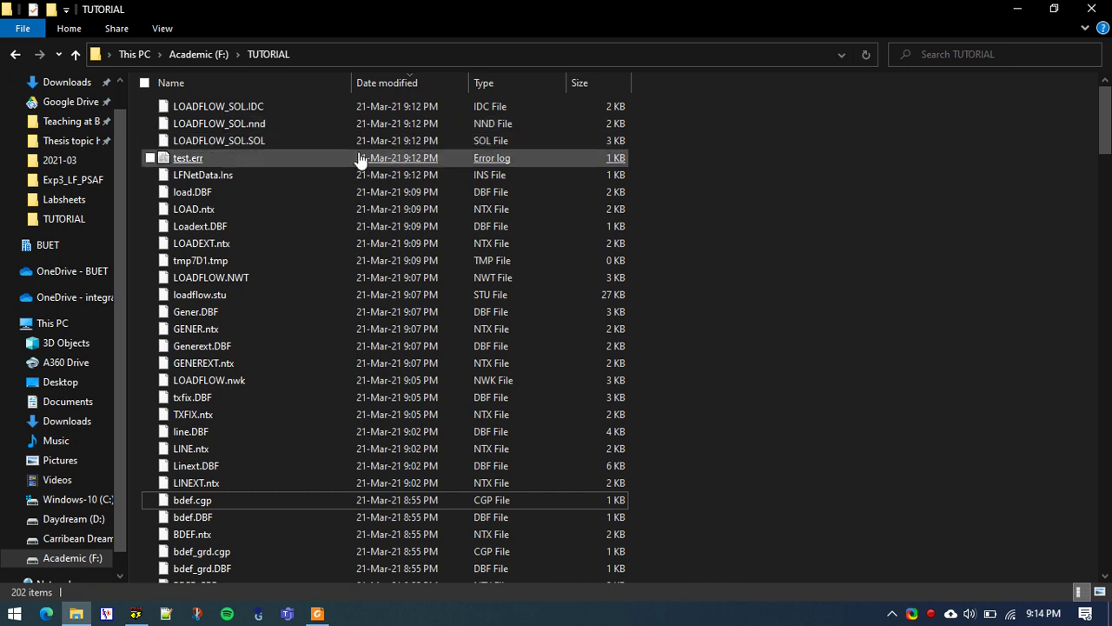